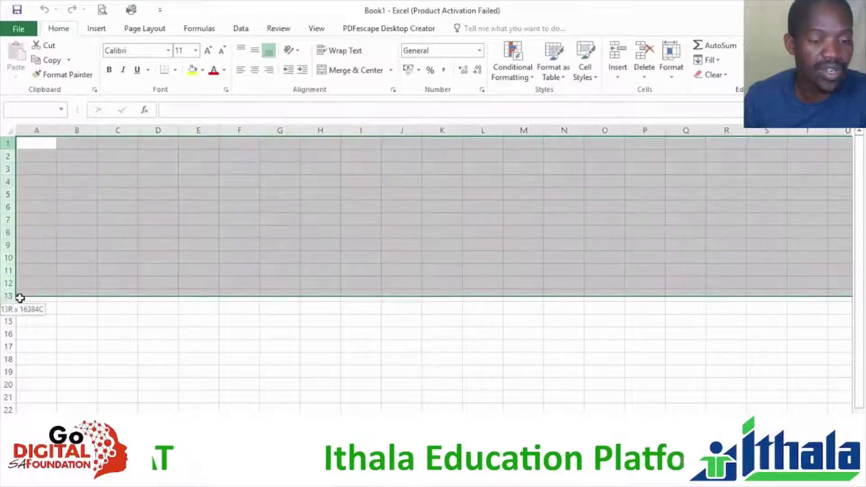
Select the single cells E16, A2, B1, A1, B1, E11 and C12 to examine how each cell reference is shown
click(207, 339)
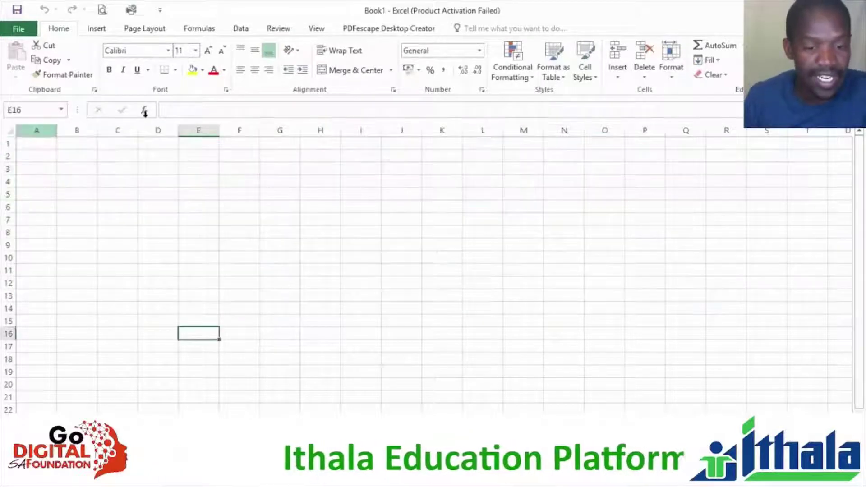
click(46, 159)
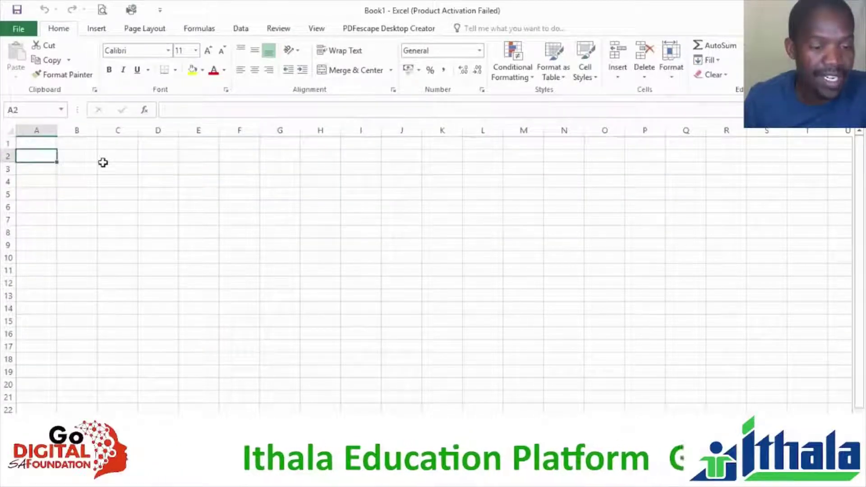
click(76, 143)
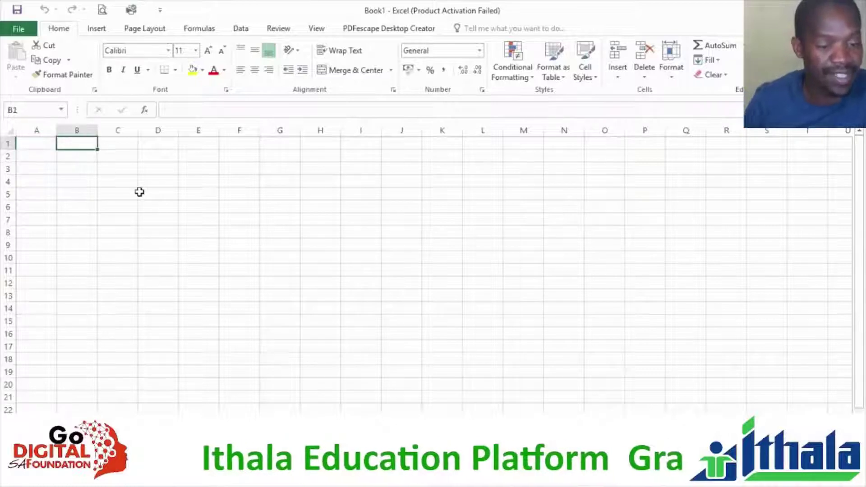
click(37, 142)
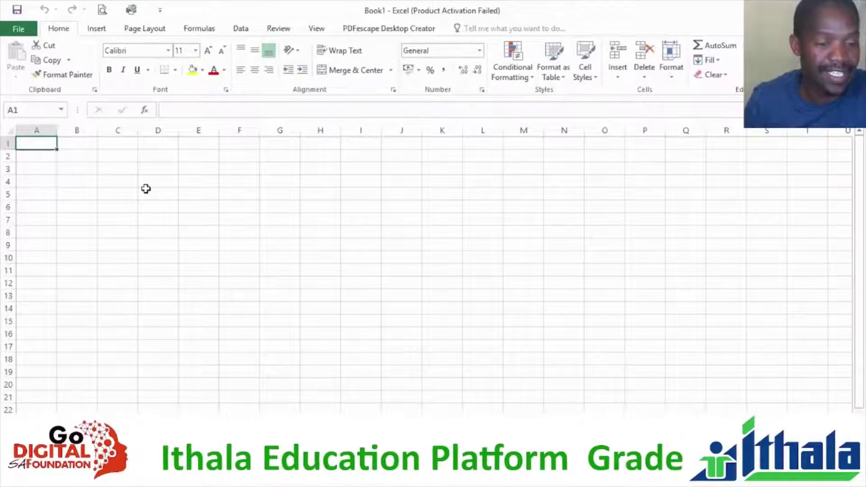
click(81, 168)
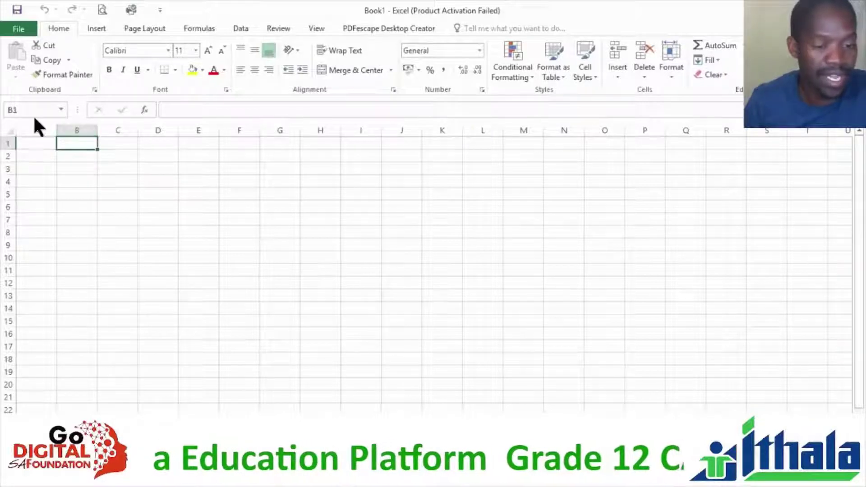
click(212, 267)
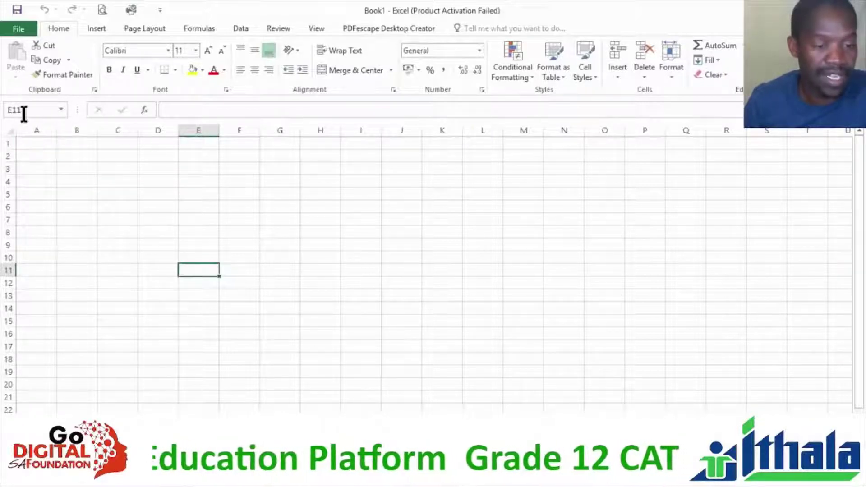
click(109, 280)
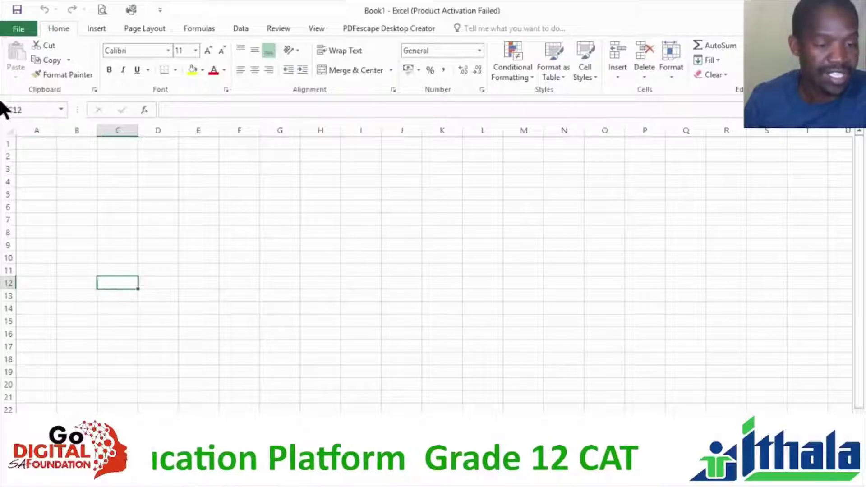
Select the ranges C5:C11, B3:B9, C4:C10 and the block B3:D8 to examine range references, ending on cell F6
drag(109, 193, 128, 269)
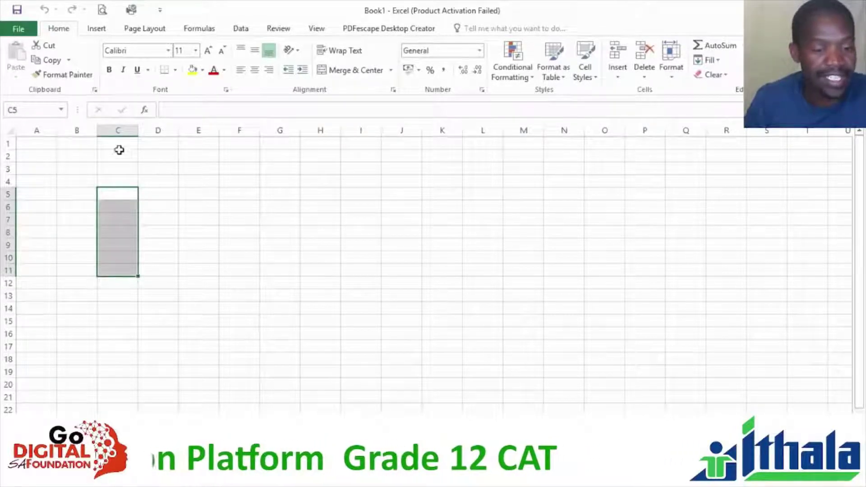
drag(120, 153, 120, 257)
drag(78, 165, 78, 245)
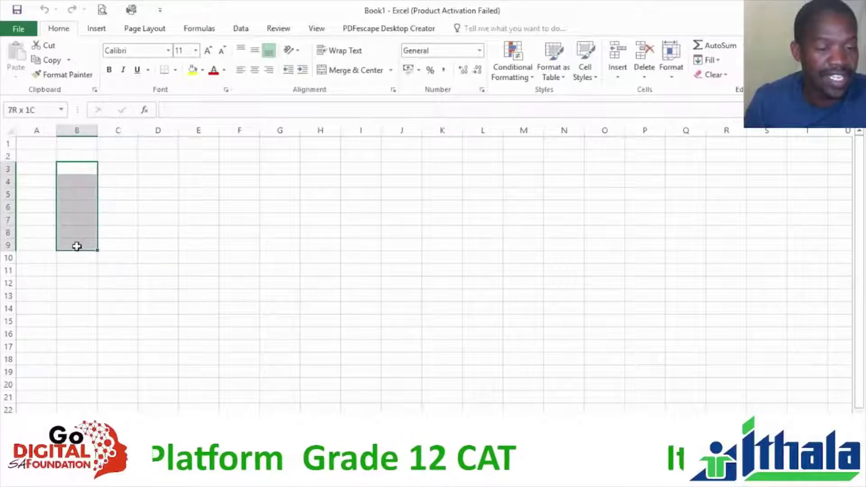
drag(116, 177, 118, 261)
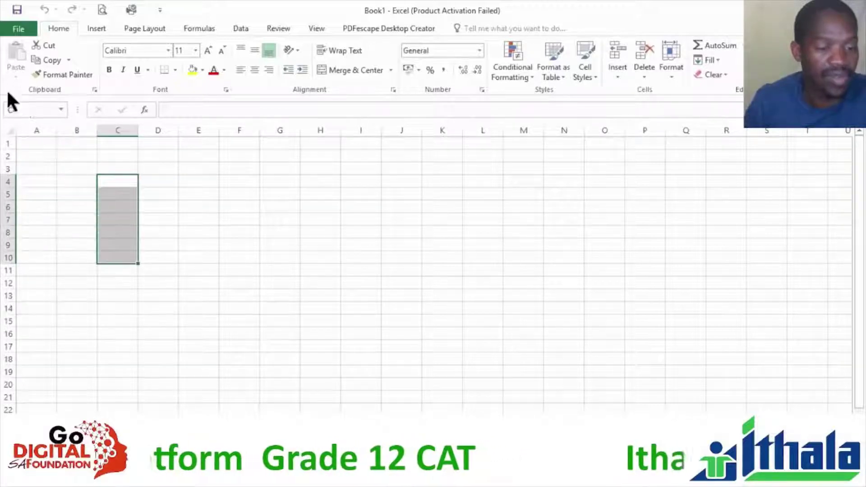
drag(86, 169, 167, 227)
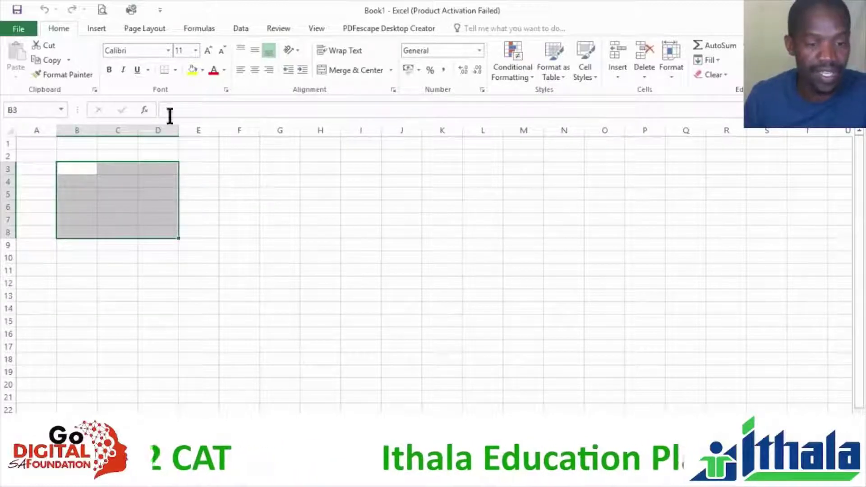
click(226, 206)
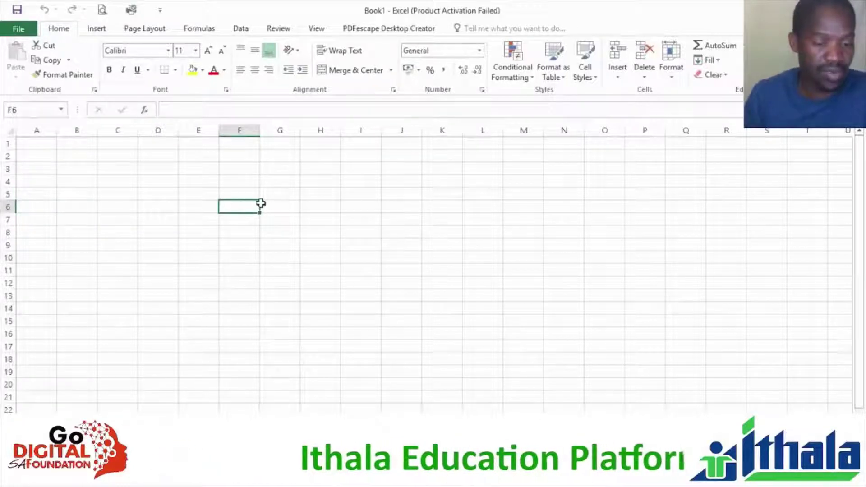
Start a formula with = in cell D5 and browse the All category of the Insert Function dialog
click(148, 191)
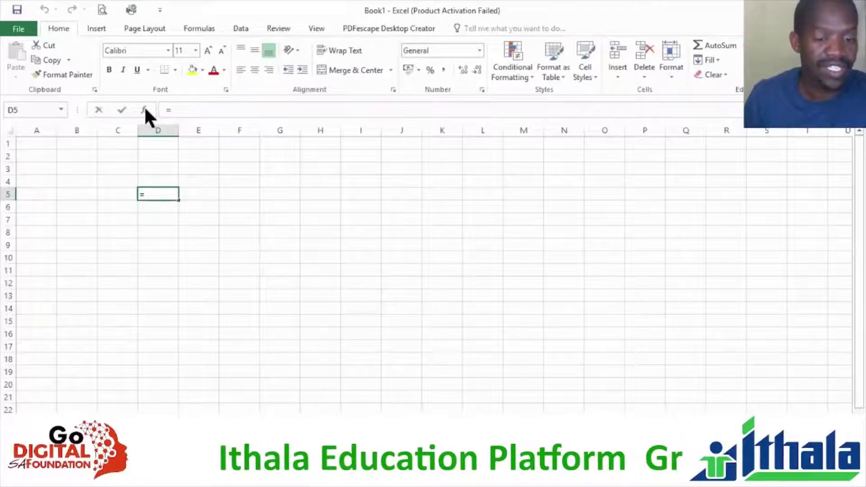
click(144, 110)
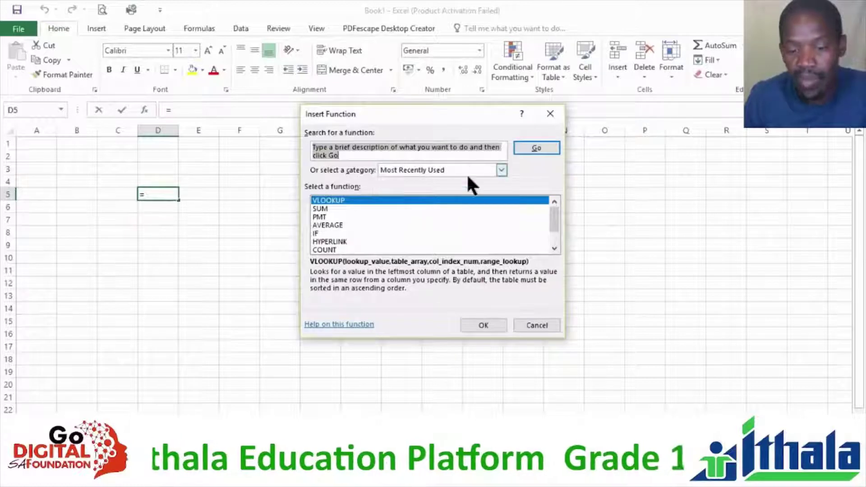
click(500, 170)
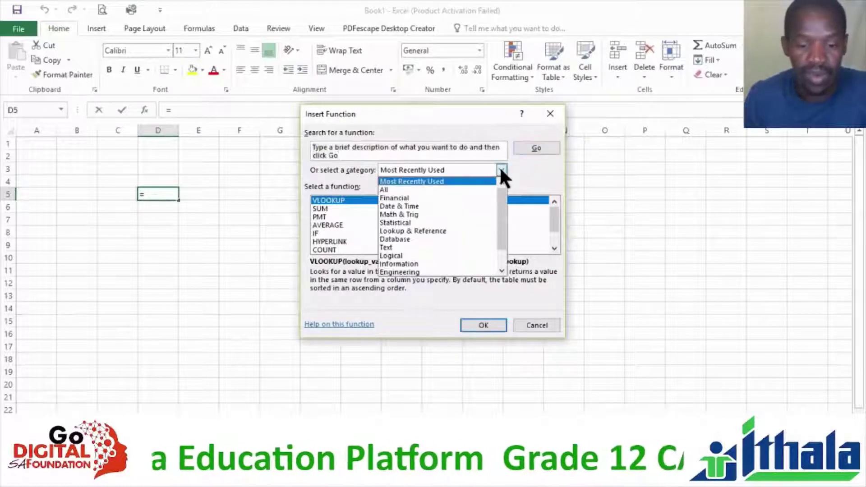
click(442, 190)
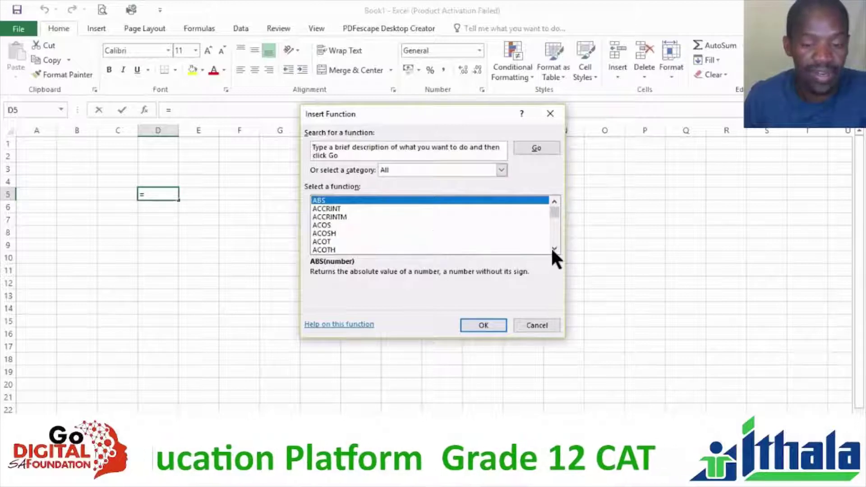
scroll(516, 171, down, 1)
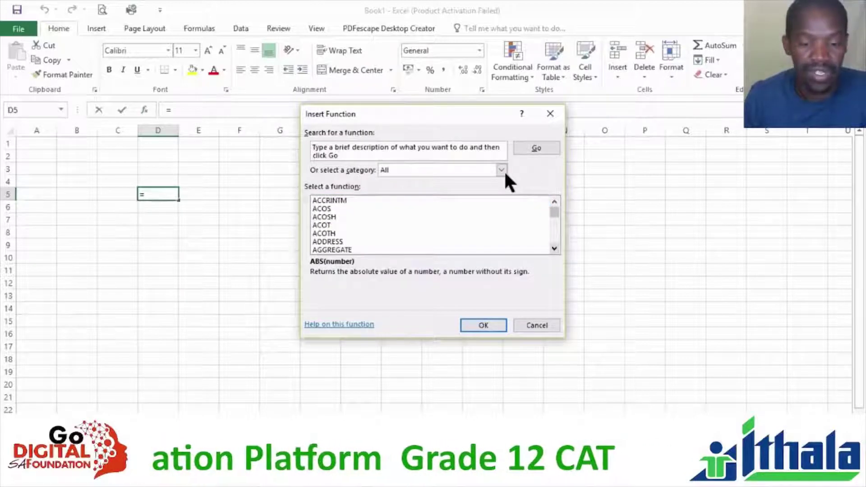
scroll(505, 173, down, 1)
Browse the functions in the Text, Date & Time and Most Recently Used categories
click(435, 173)
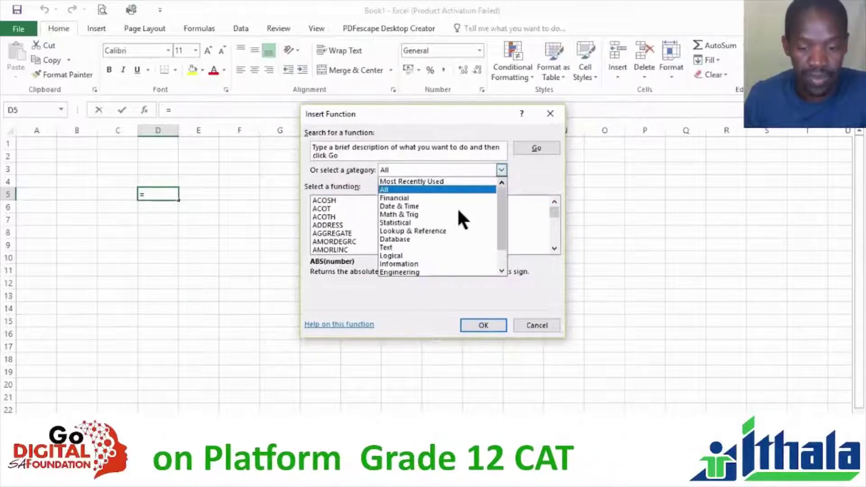
click(394, 246)
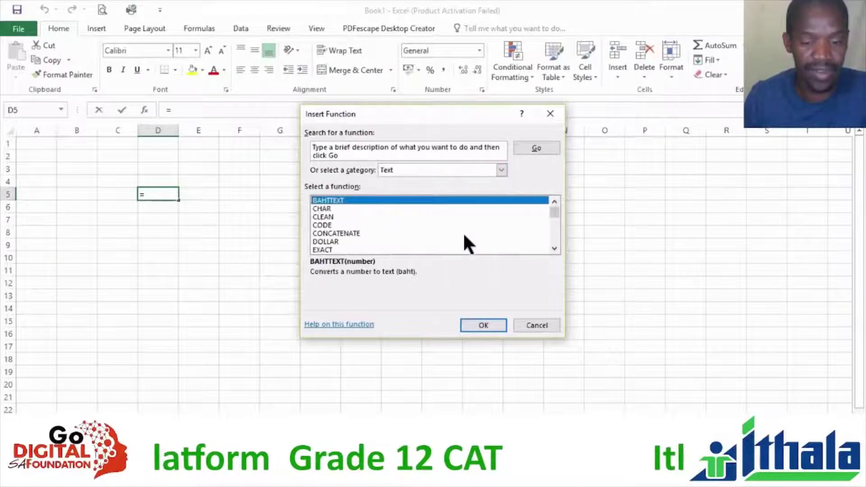
click(500, 171)
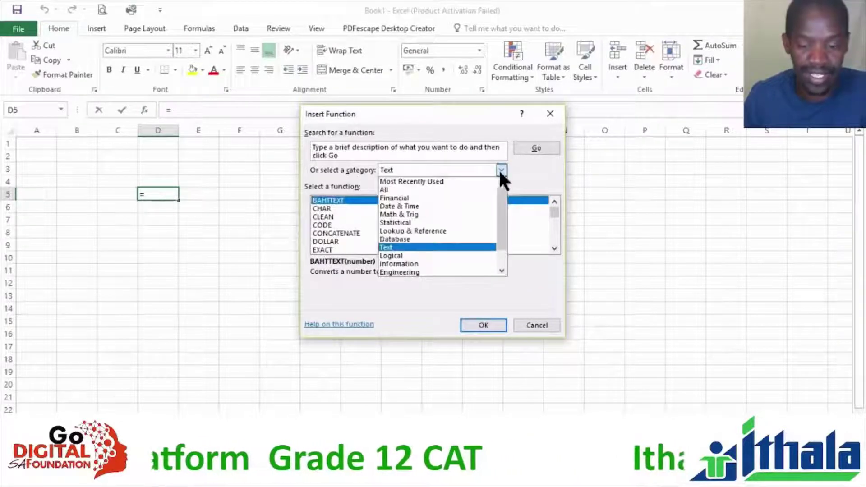
click(428, 208)
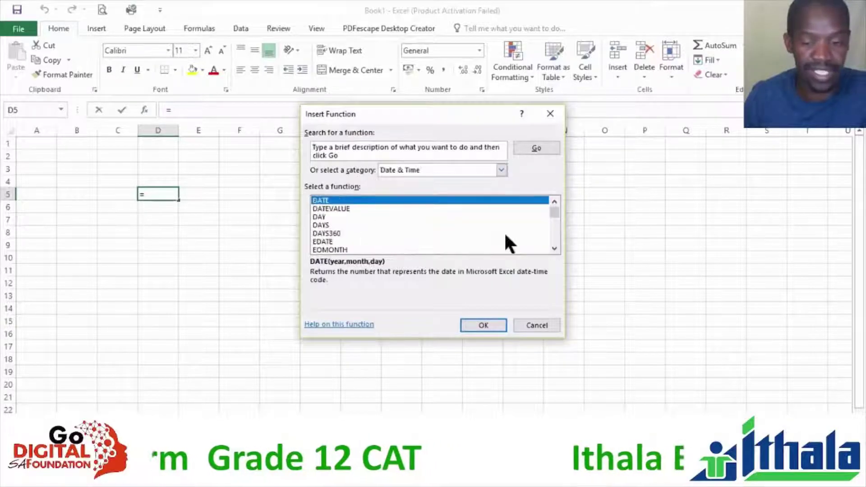
click(501, 170)
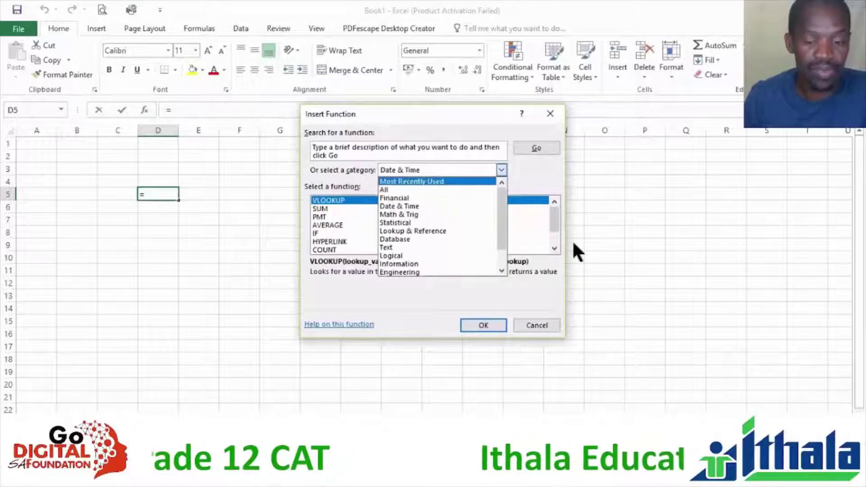
click(499, 167)
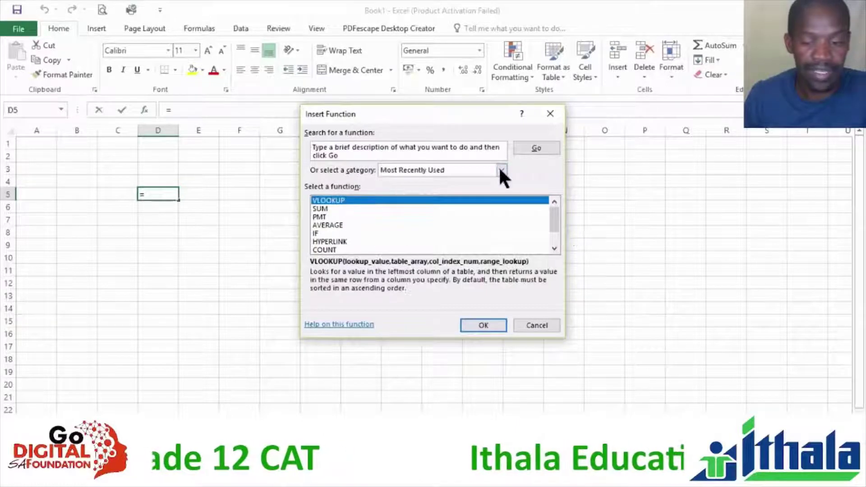
click(554, 249)
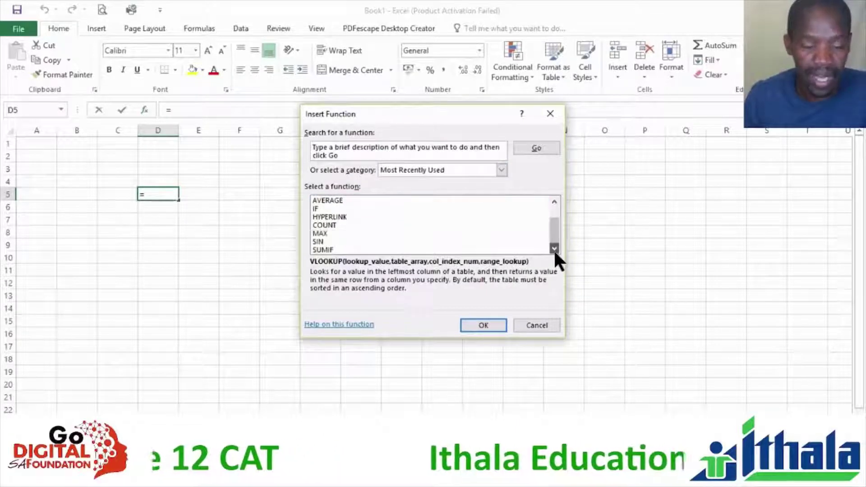
Switch the function category to All, search for "sum", and cancel the function insertion
click(502, 170)
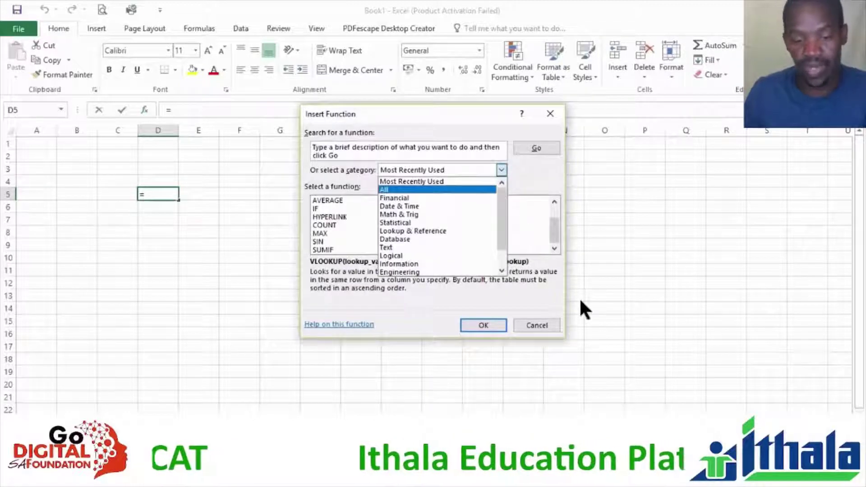
click(397, 189)
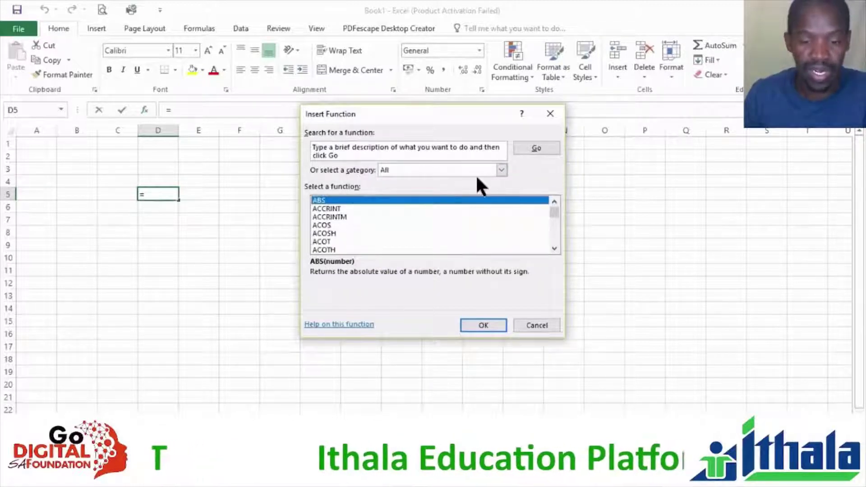
click(377, 155)
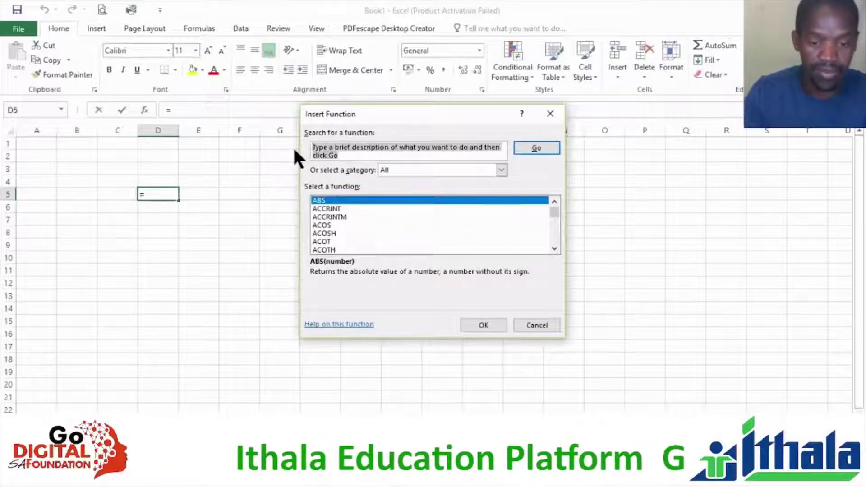
text(sum)
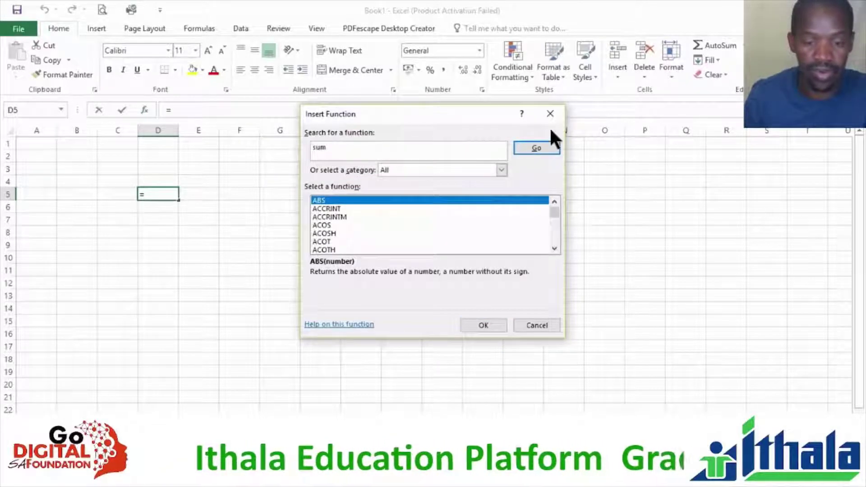
click(542, 148)
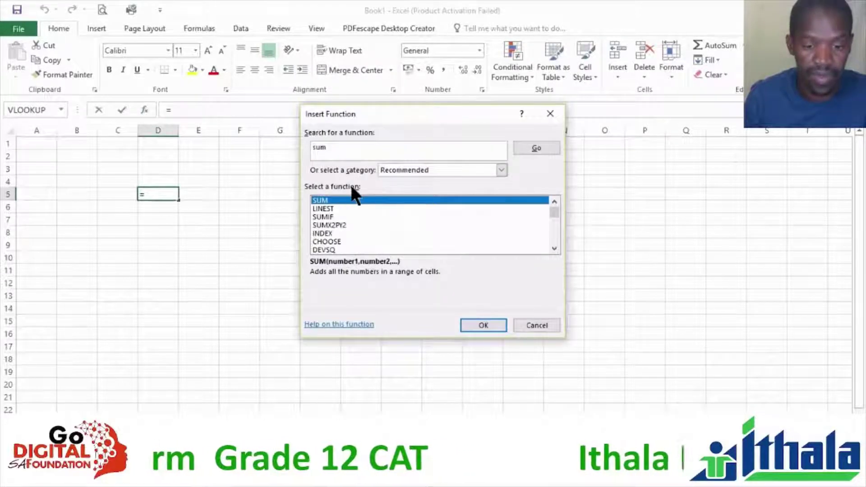
click(537, 325)
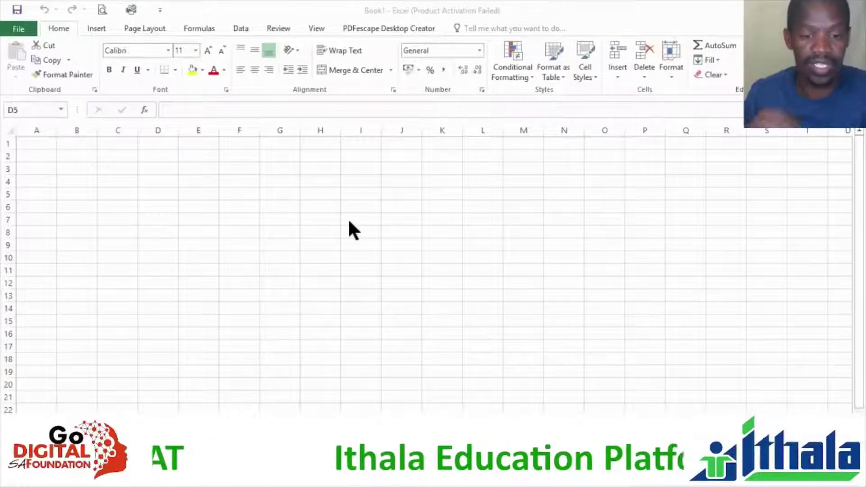
Examine the Insert, Page Layout and Formulas command groups, ending on the Insert commands
click(88, 26)
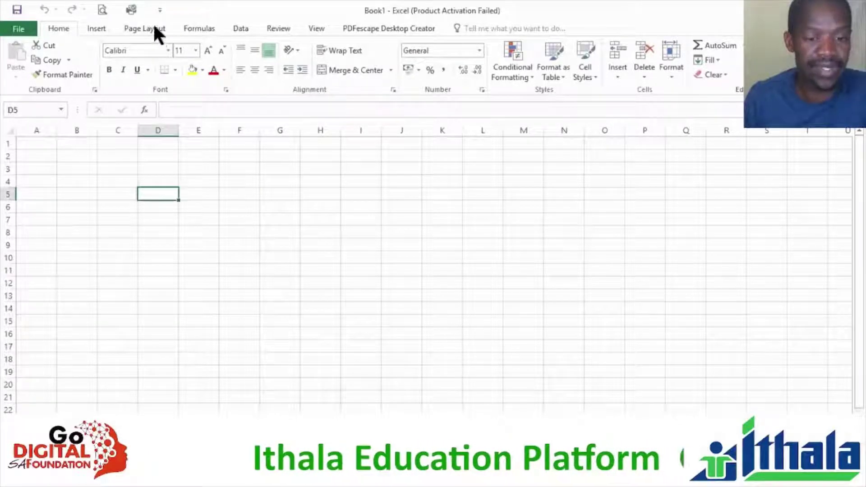
scroll(184, 28, down, 1)
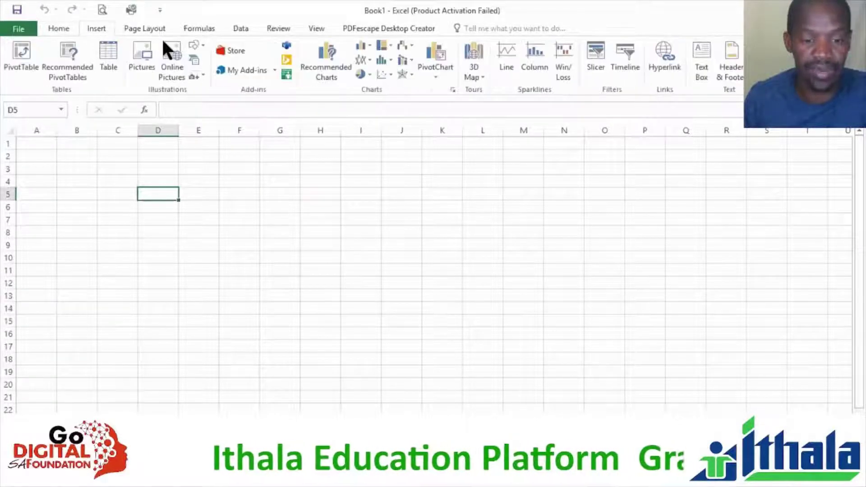
scroll(163, 42, down, 1)
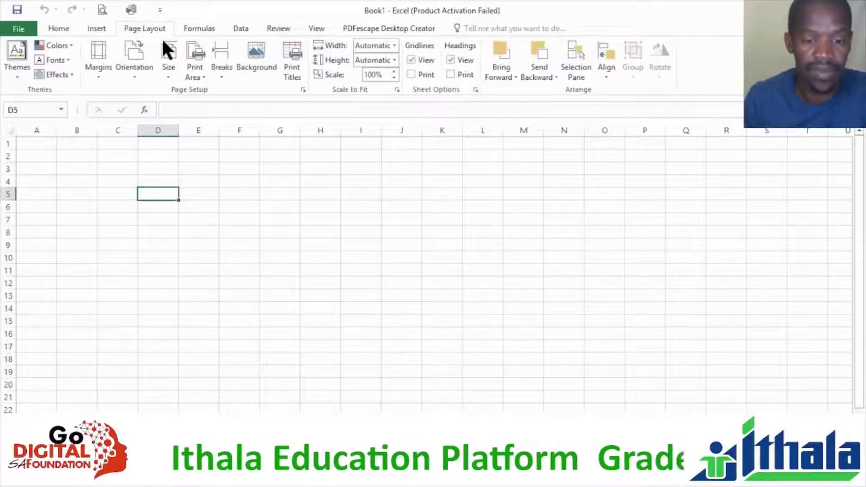
scroll(244, 83, down, 1)
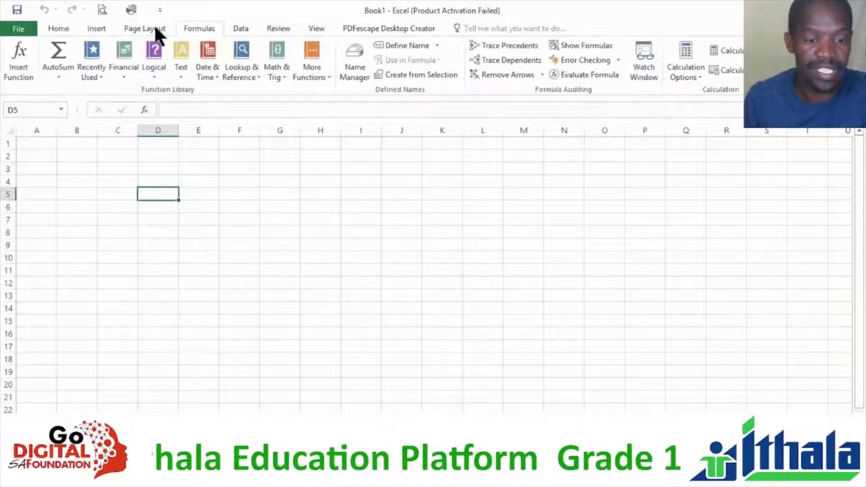
scroll(108, 31, up, 1)
click(102, 31)
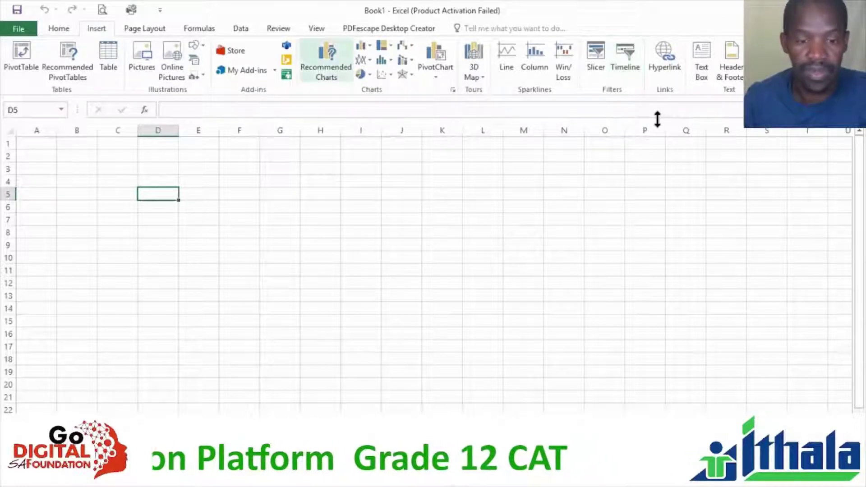
Switch to File Explorer and open Spreadsheet TEXT_DATE functions and Use_of_TEXT_DATES from the n_TEXT_DATES Functions folder
click(278, 61)
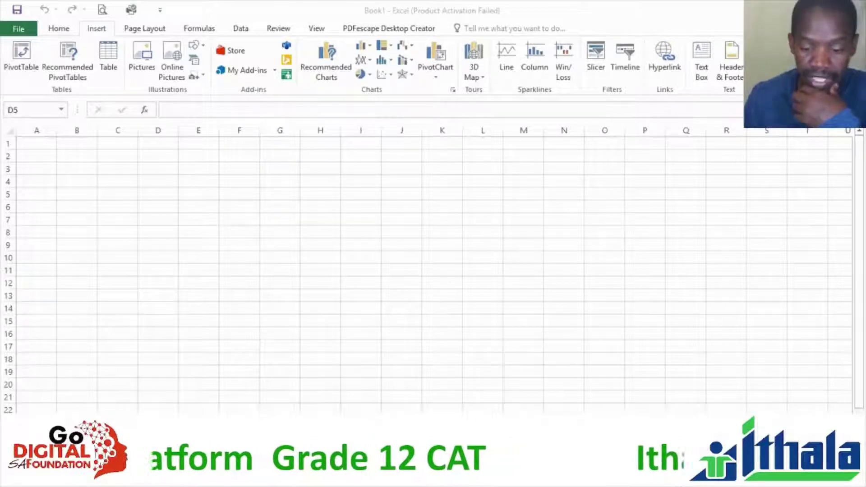
key(alt+Tab)
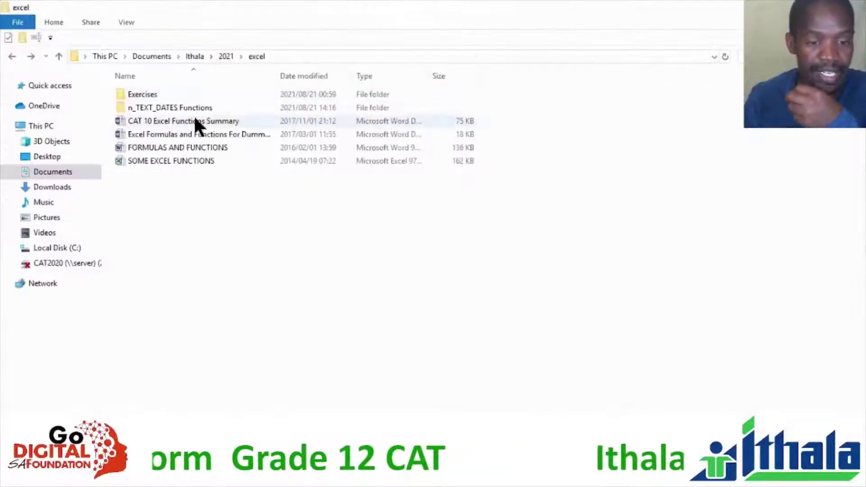
double_click(174, 111)
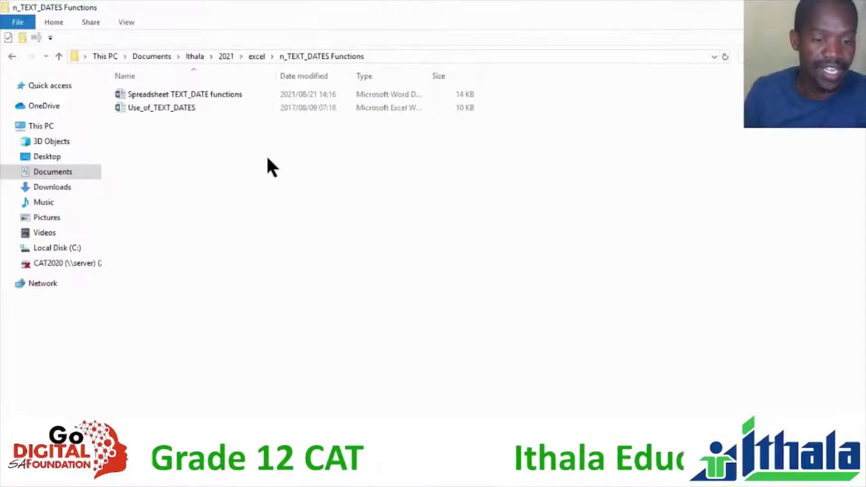
double_click(158, 94)
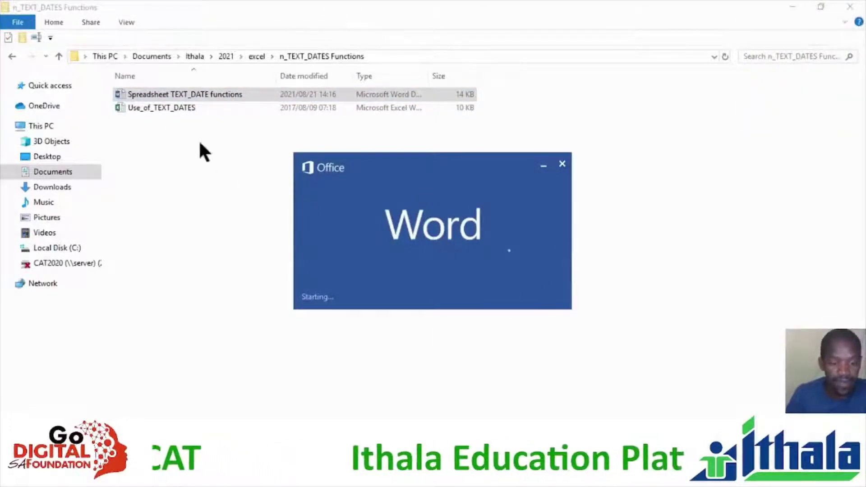
double_click(160, 108)
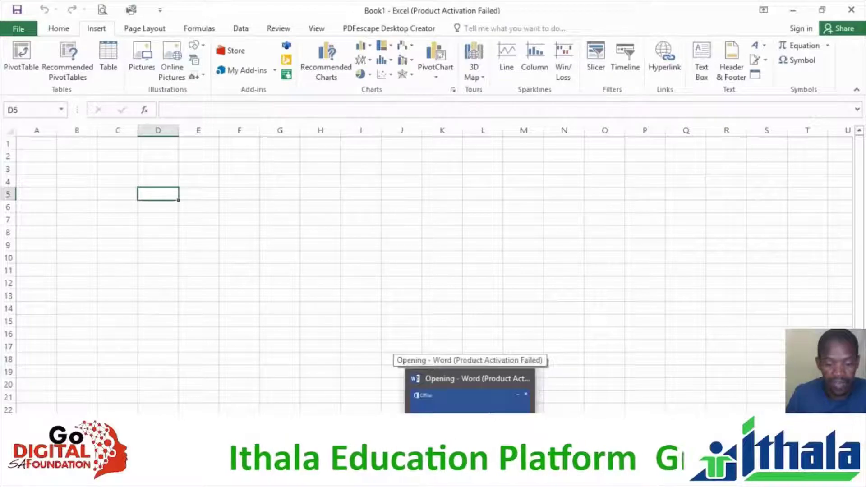
View the Spreadsheet TEXT_DATE functions document in Word, dismissing the activation notice, and switch to the Use_of_TEXT_DATES workbook in Excel
click(470, 479)
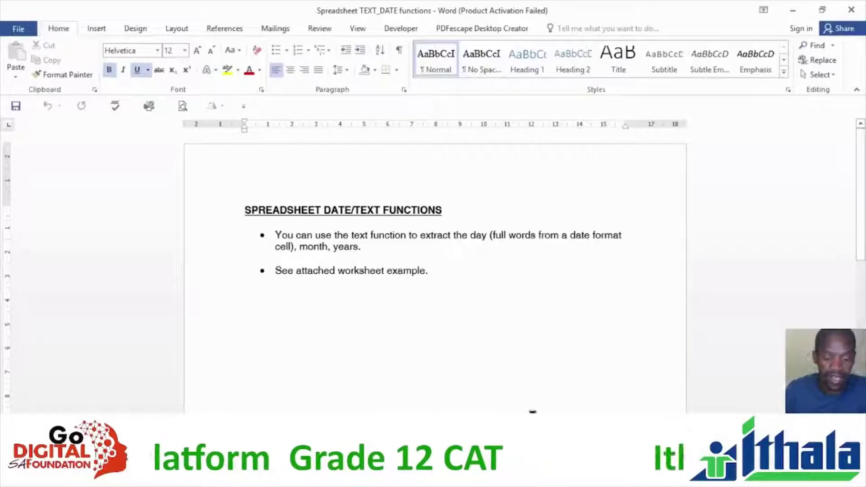
click(559, 360)
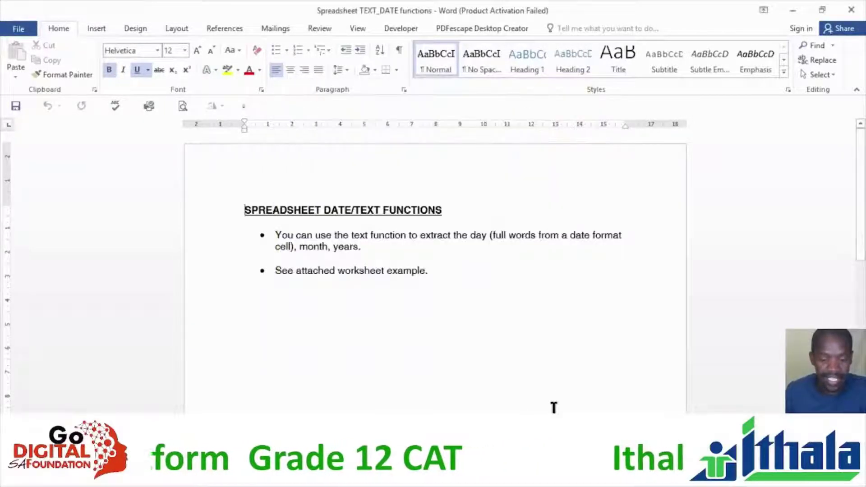
mouse_move(412, 478)
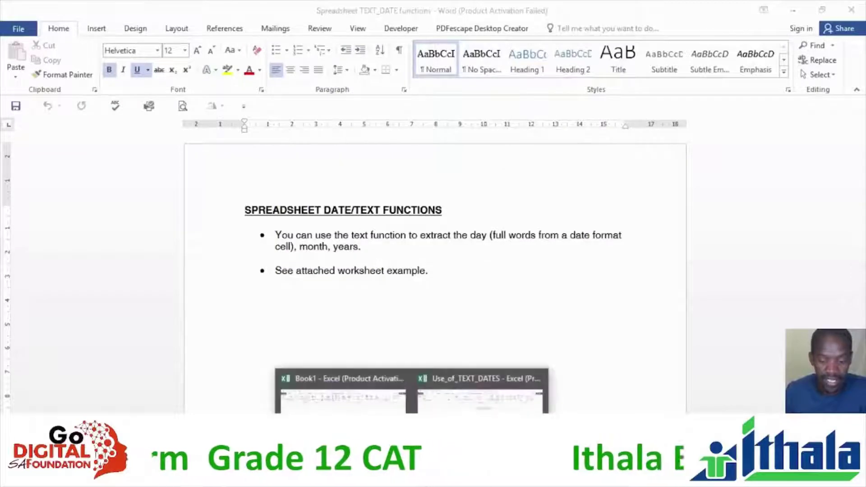
click(480, 397)
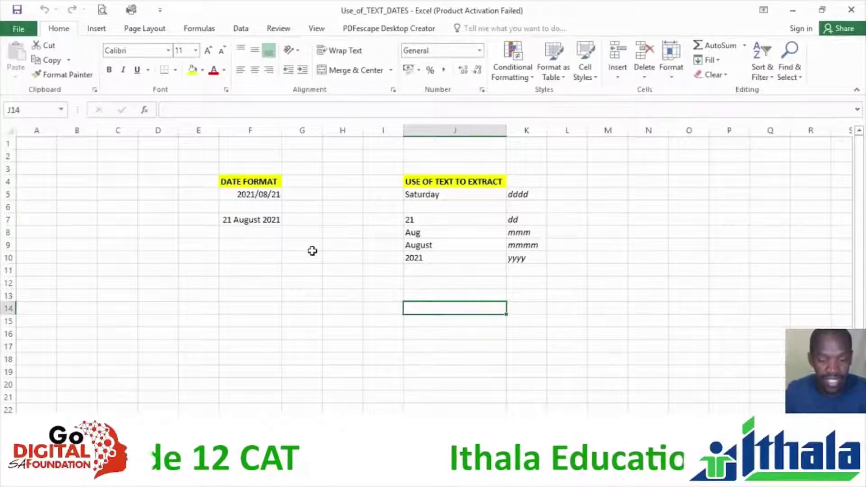
Examine the date cells F5 and F7 below the DATE FORMAT heading and the formula behind them
click(246, 182)
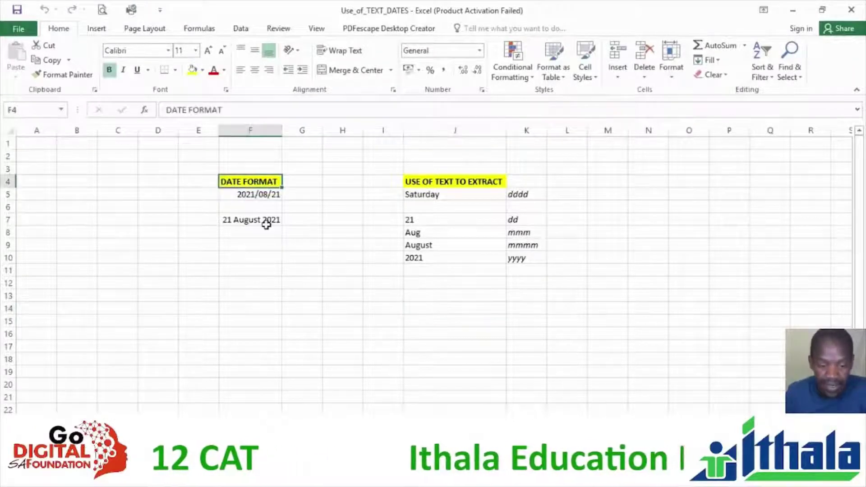
click(242, 195)
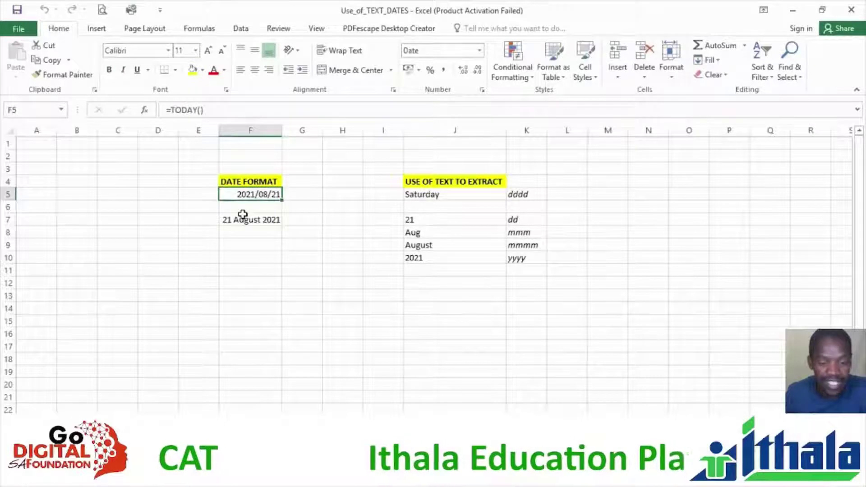
click(252, 244)
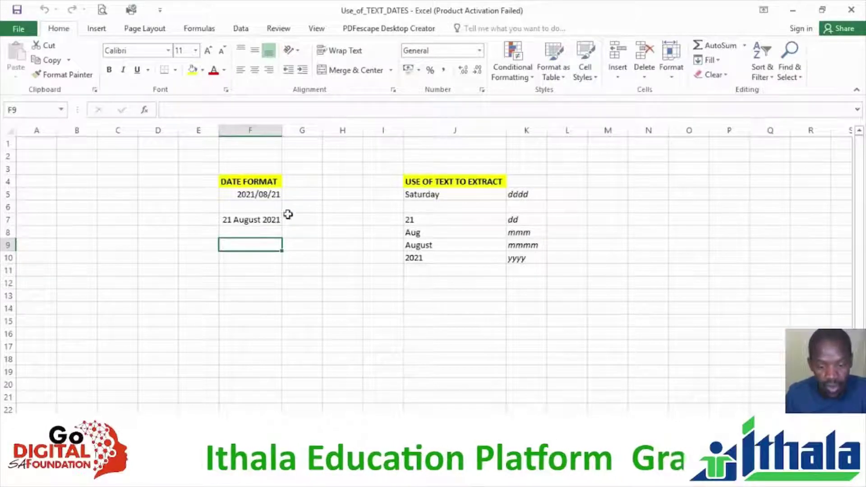
click(258, 195)
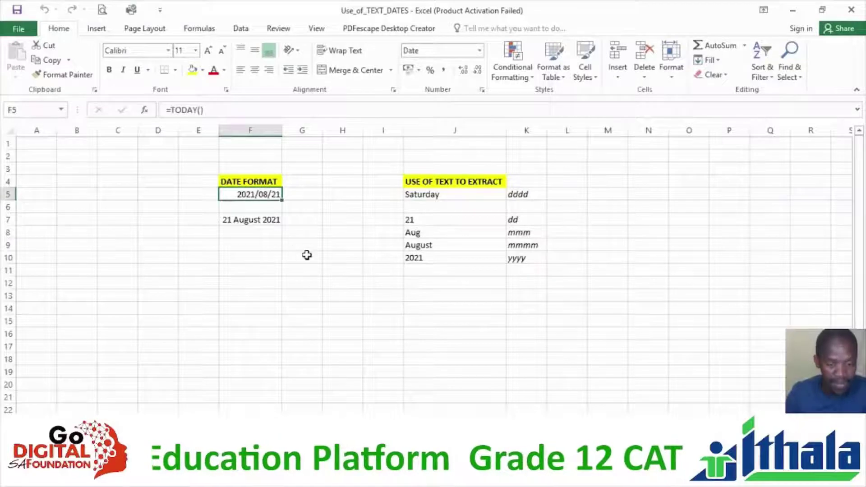
click(255, 220)
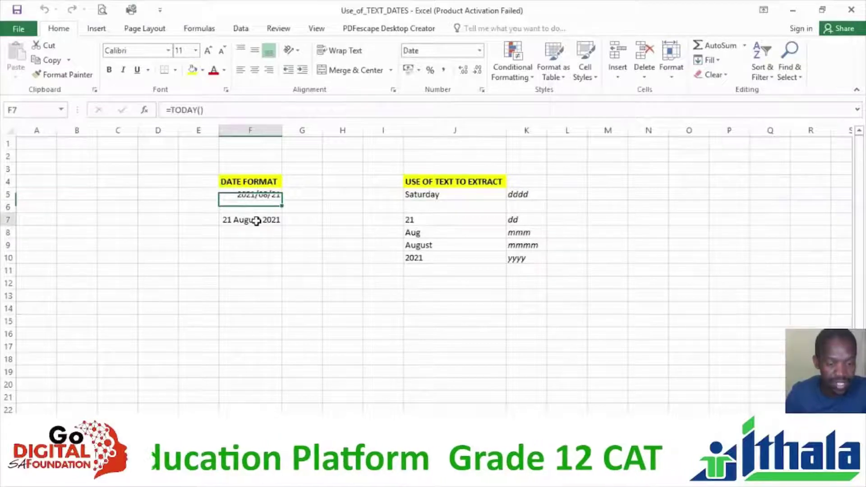
click(260, 193)
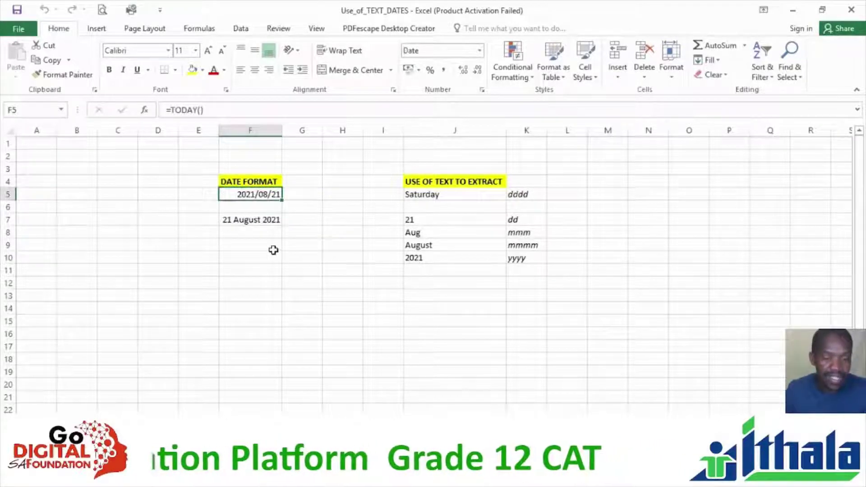
click(251, 244)
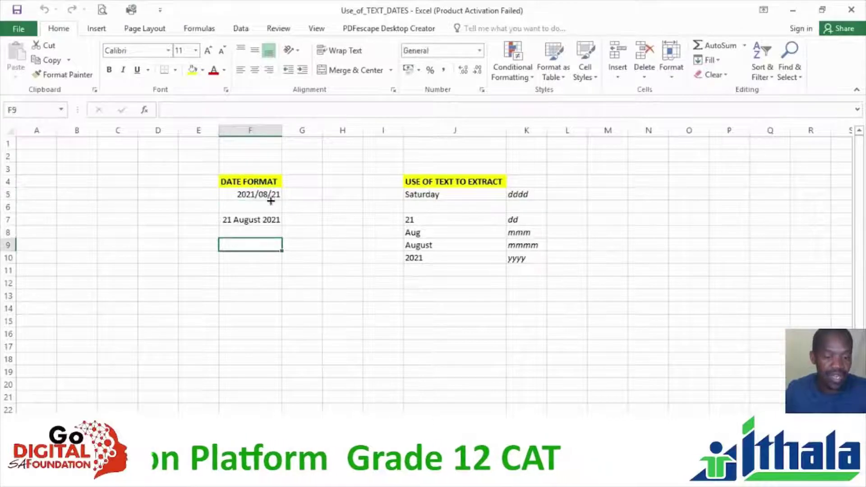
key(Up)
key(Up)
key(Up)
key(Up)
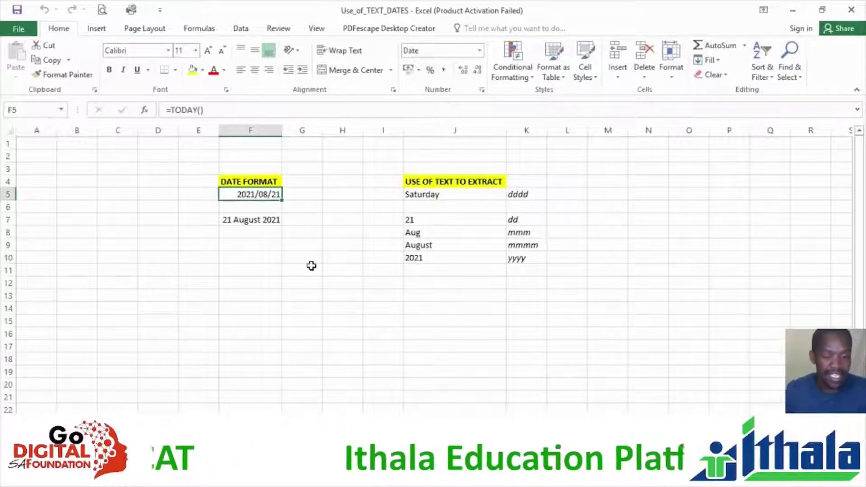
Inspect the Date category for cell F7 in the Format Cells dialog and cancel without changing the format
click(251, 220)
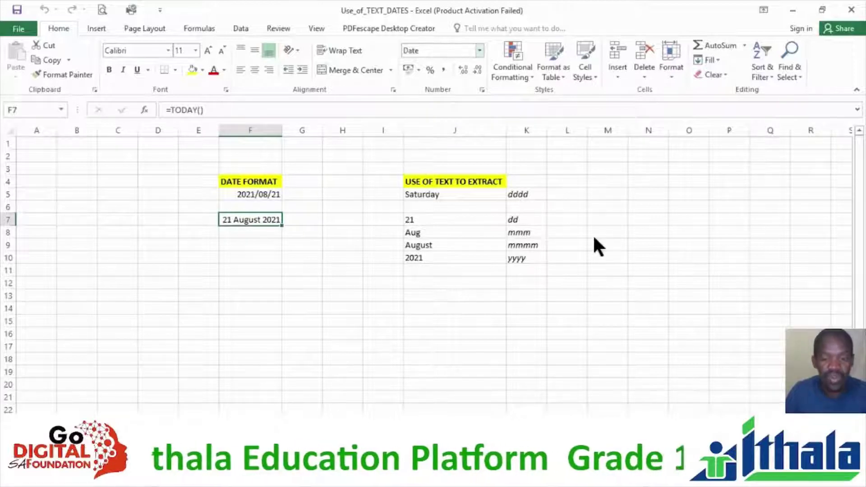
click(613, 206)
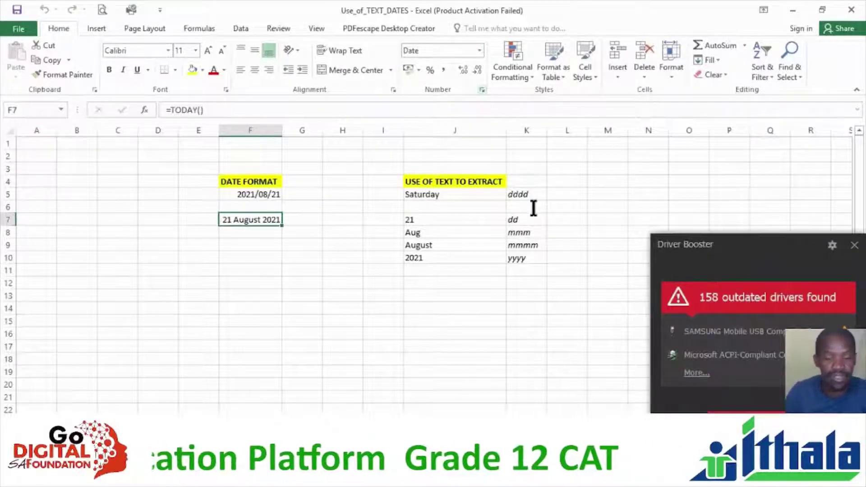
key(alt+Tab)
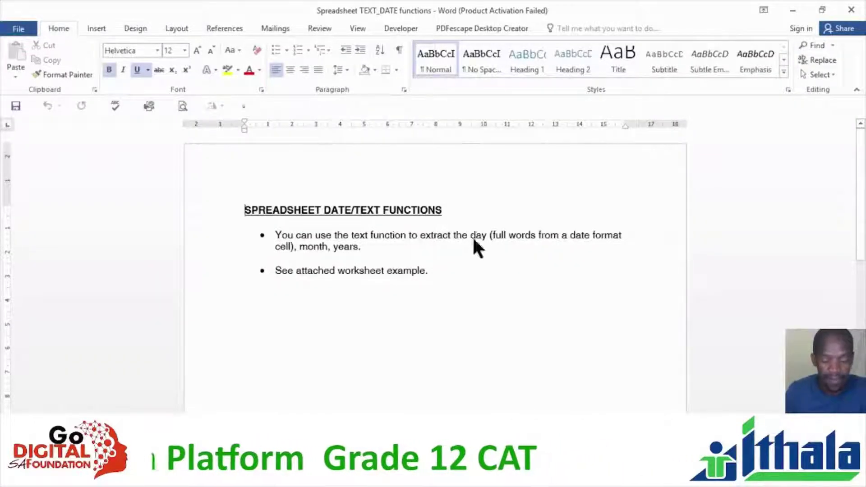
click(411, 478)
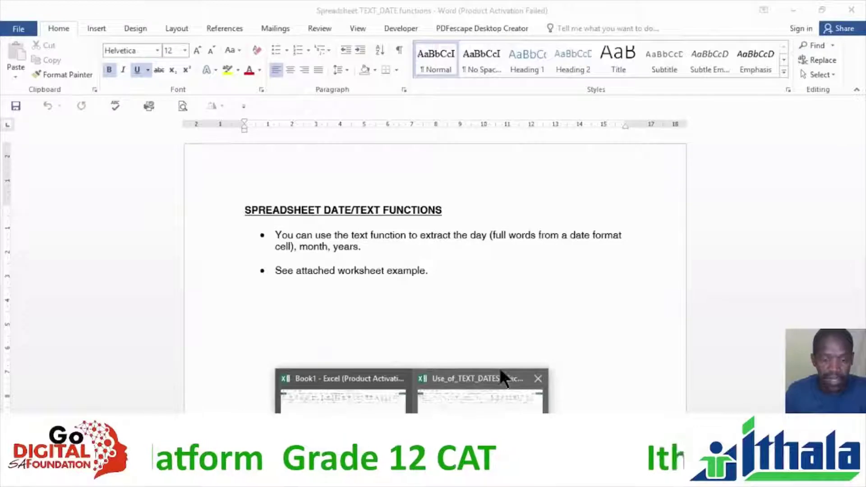
click(480, 410)
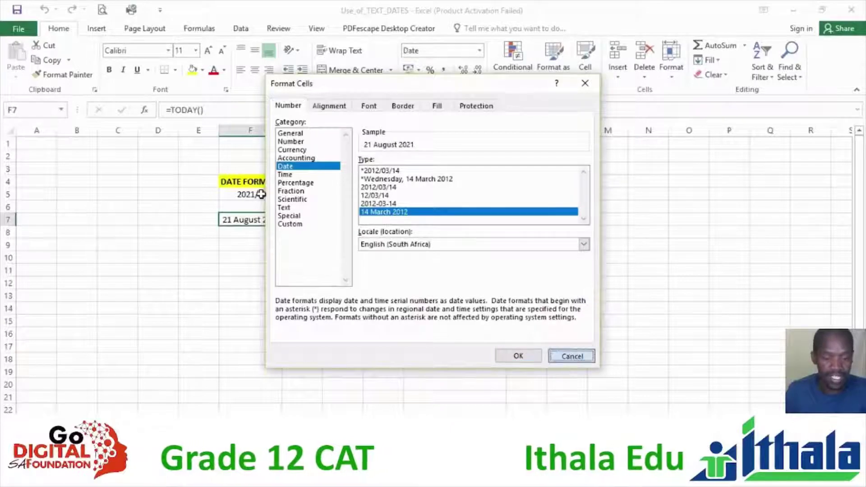
click(572, 355)
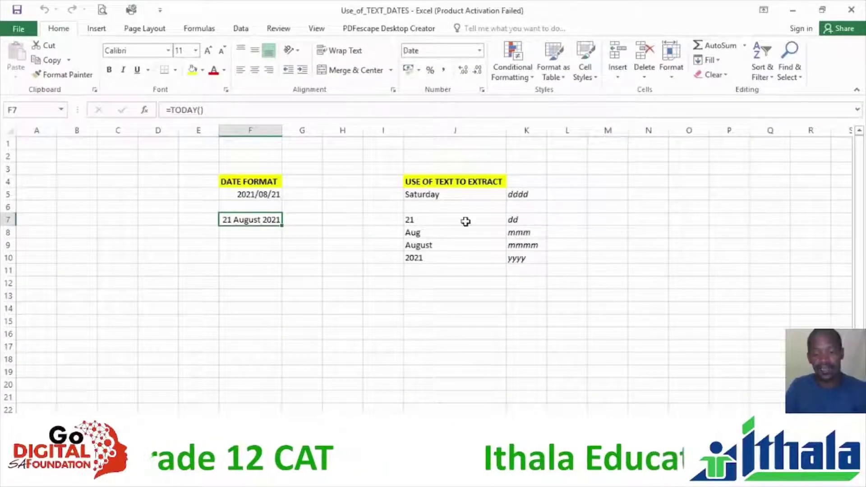
Examine the dddd format code in K5 and the TEXT formulas in J7 through J10 that extract day, month and year
click(533, 194)
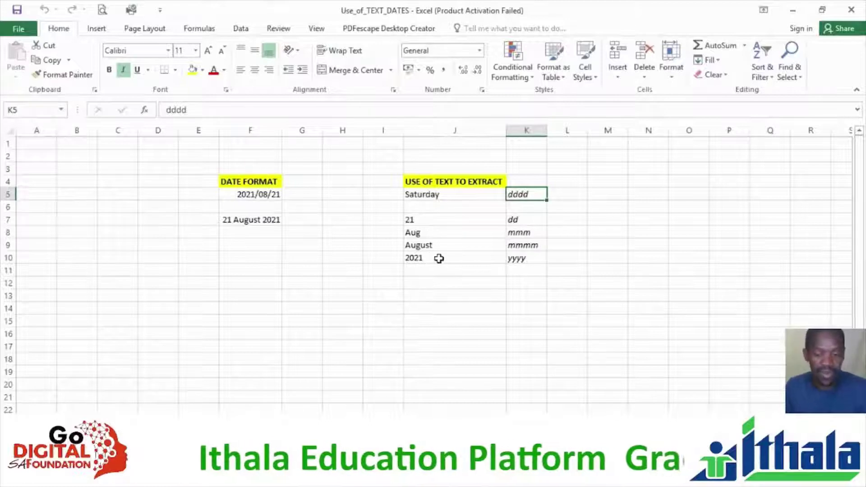
click(417, 219)
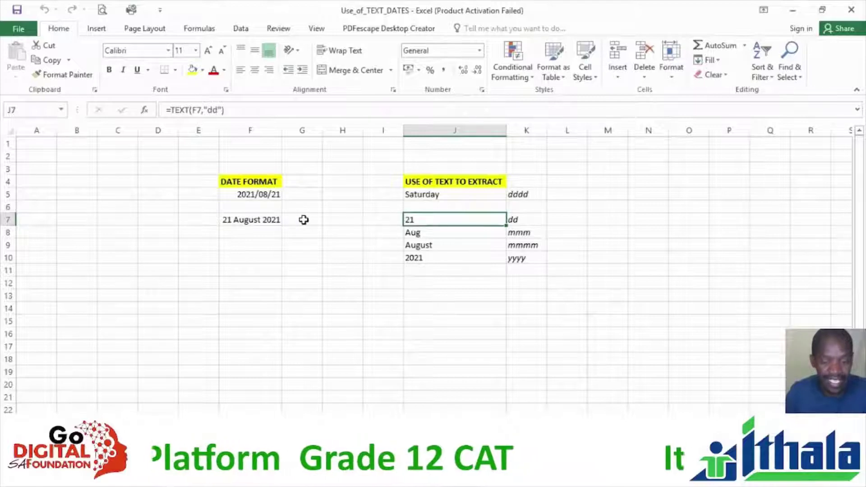
click(427, 233)
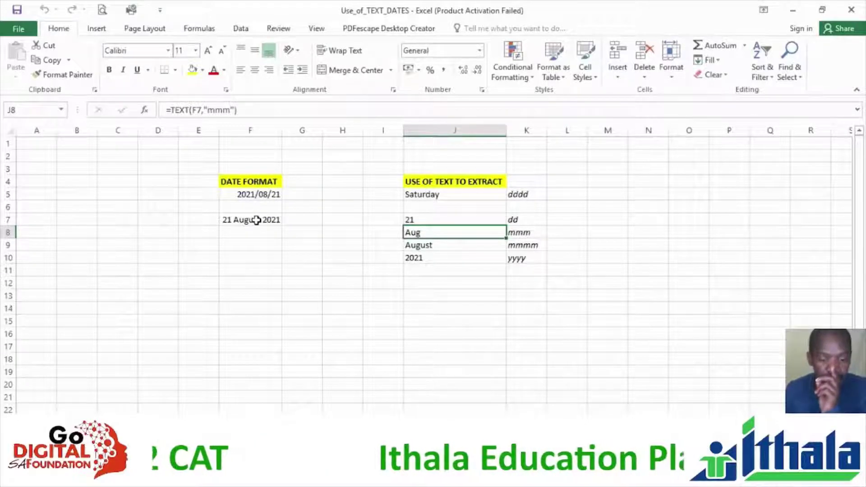
click(426, 247)
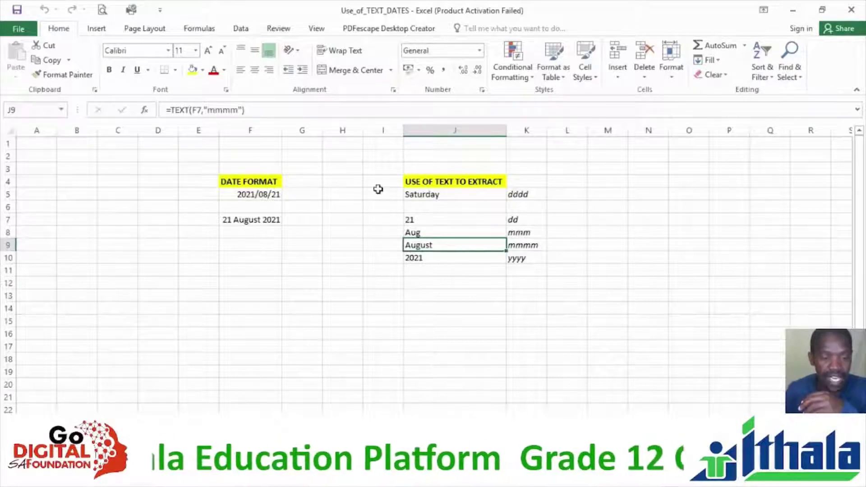
key(Down)
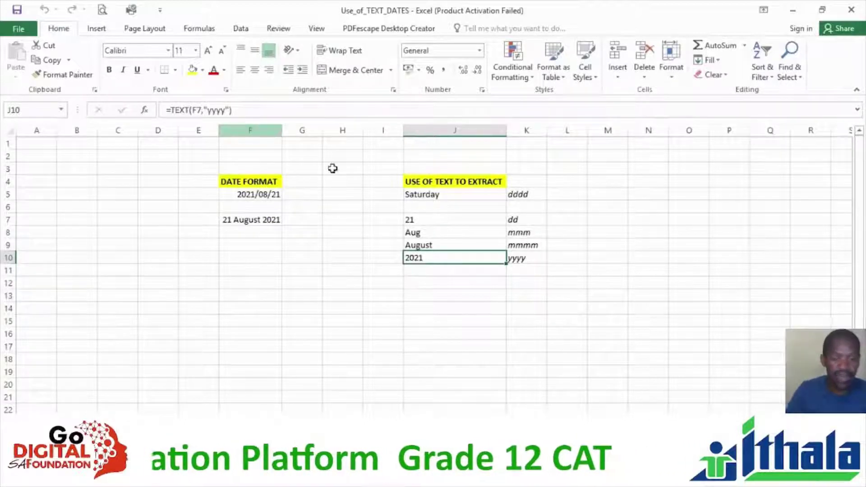
Close the Use_of_TEXT_DATES workbook and the Word document, and return to the excel folder in File Explorer
click(851, 13)
click(427, 252)
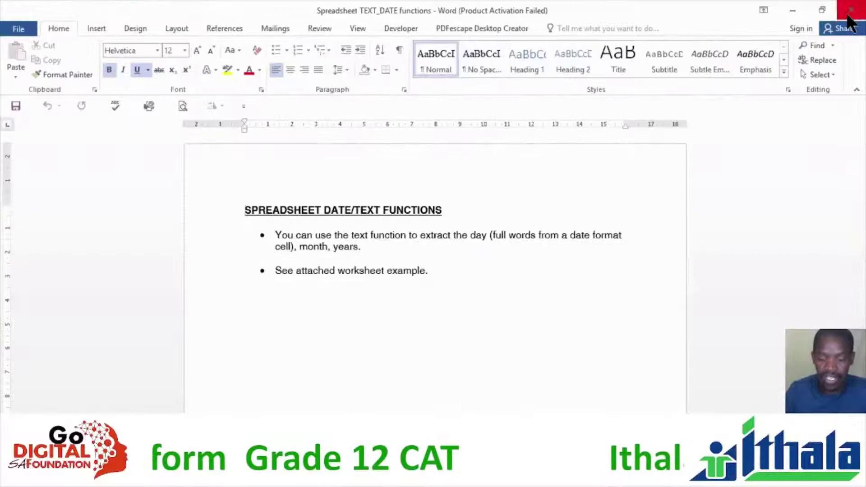
click(850, 10)
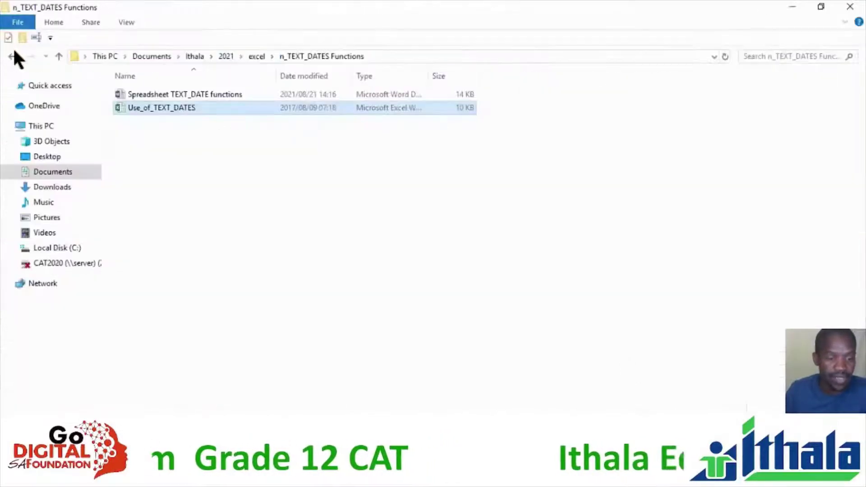
click(12, 56)
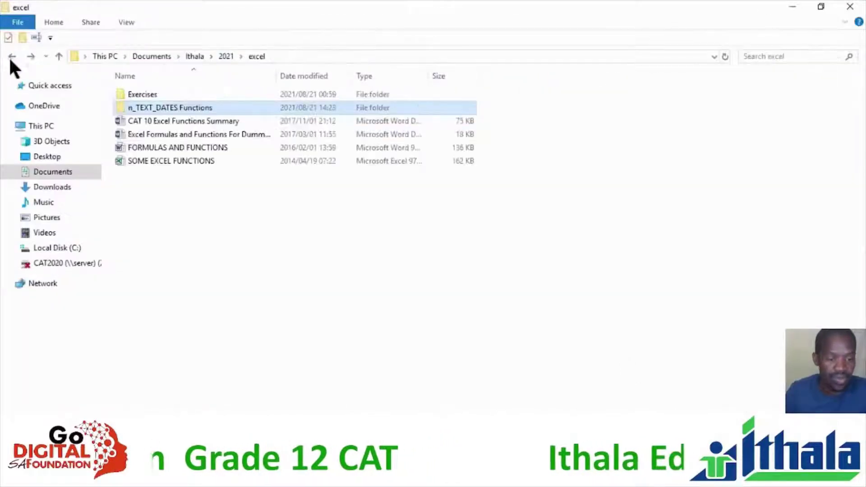
Open CAT 10 Excel Functions Summary in Word, dismiss the activation notice, and read its function table from SUM to RANDBETWEEN
double_click(168, 121)
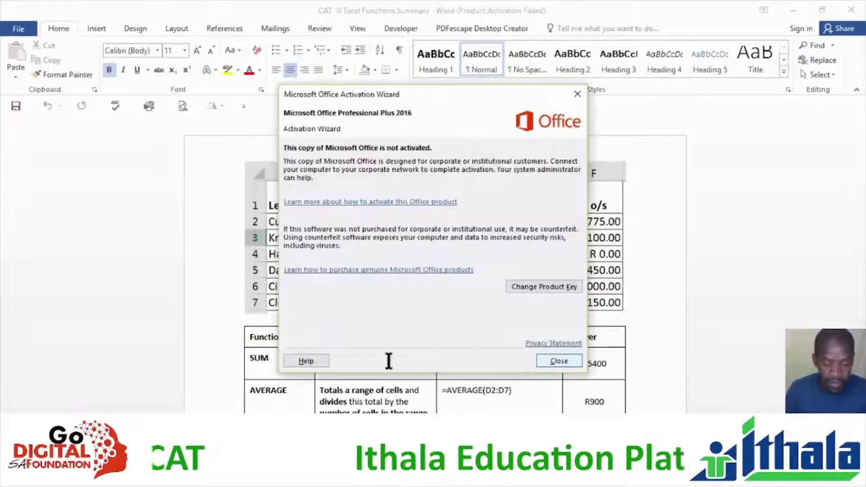
key(Return)
scroll(396, 361, down, 3)
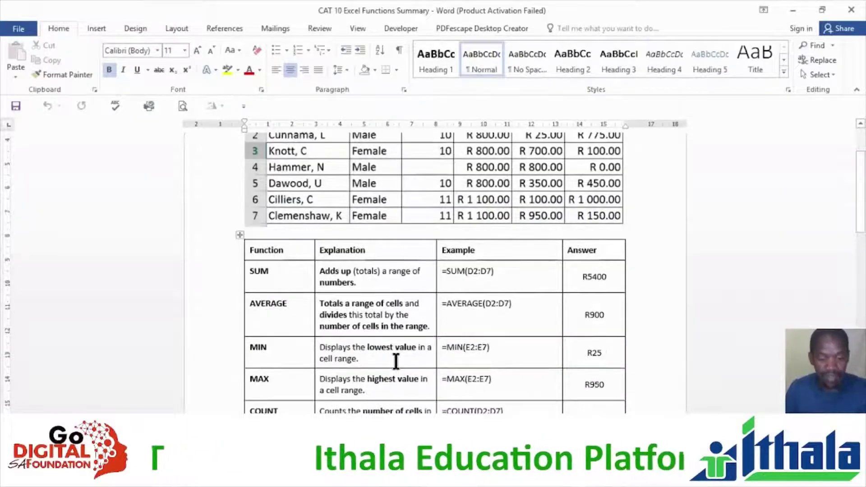
scroll(396, 361, down, 5)
scroll(396, 361, down, 5)
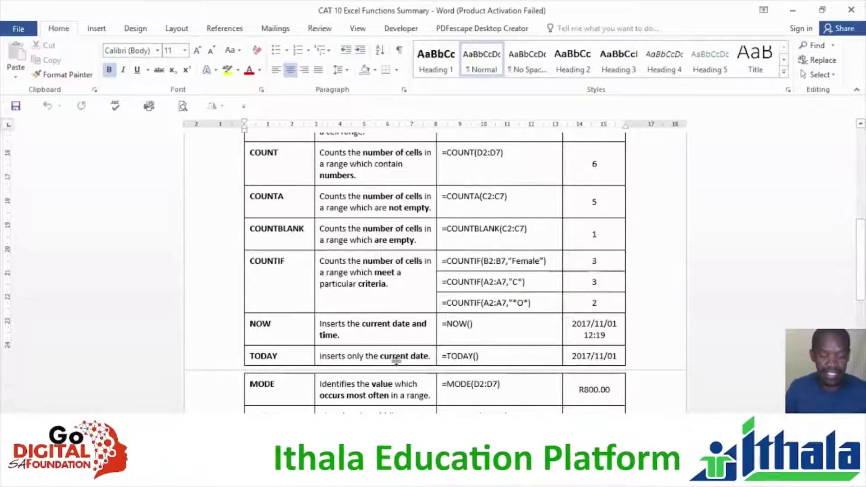
scroll(397, 364, down, 7)
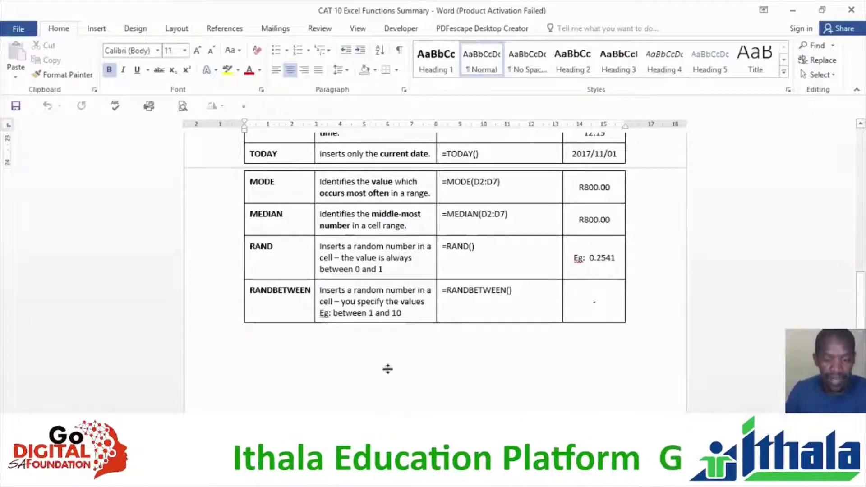
Examine the SUM and AVERAGE examples over D2:D7 against the Excursion Fee column of the learner table
scroll(387, 369, up, 7)
scroll(387, 369, up, 12)
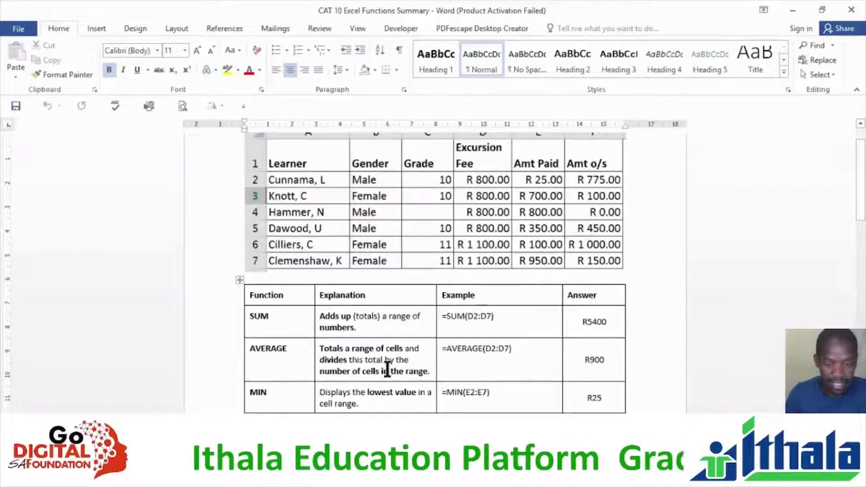
scroll(386, 365, up, 2)
scroll(282, 320, down, 2)
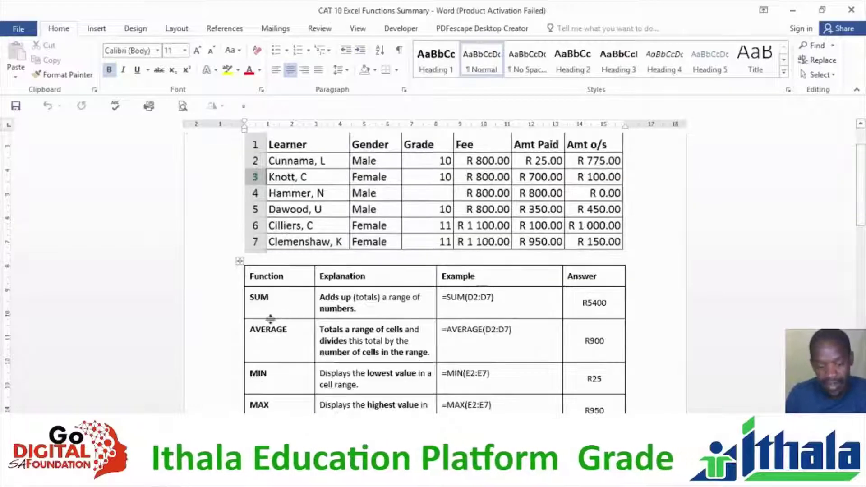
click(320, 318)
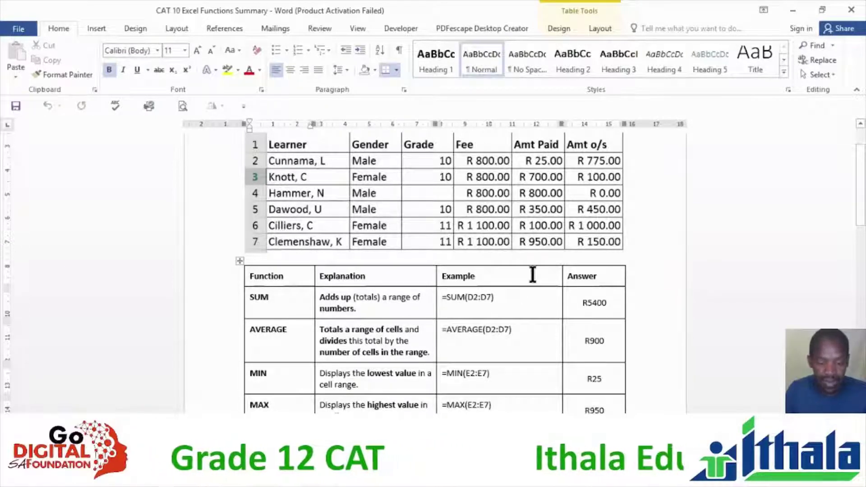
double_click(321, 242)
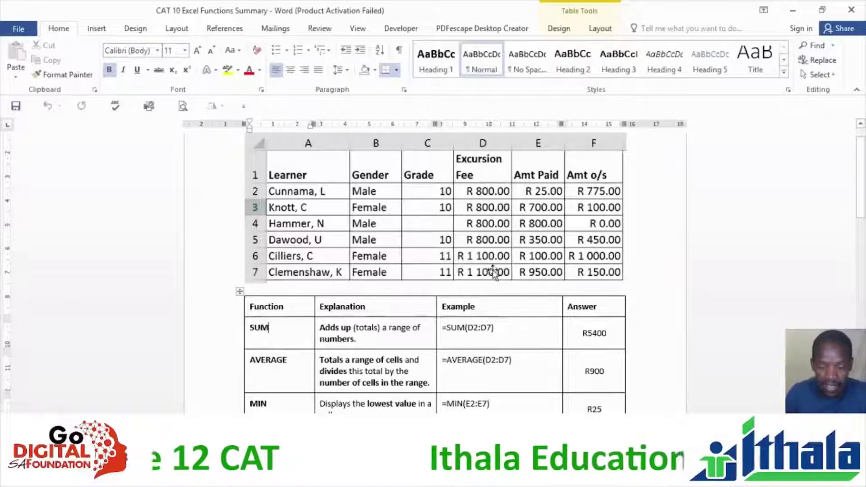
click(465, 363)
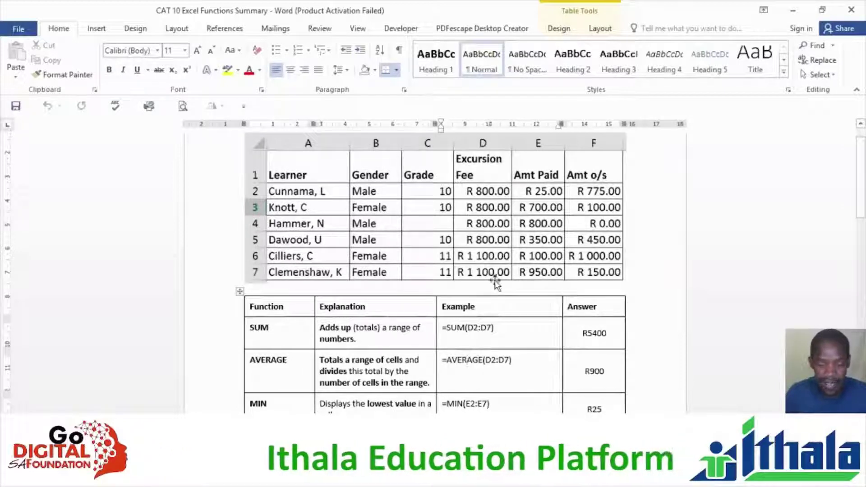
Examine the MIN and MAX examples over E2:E7 against the Amt Paid column of the learner table
scroll(396, 356, down, 2)
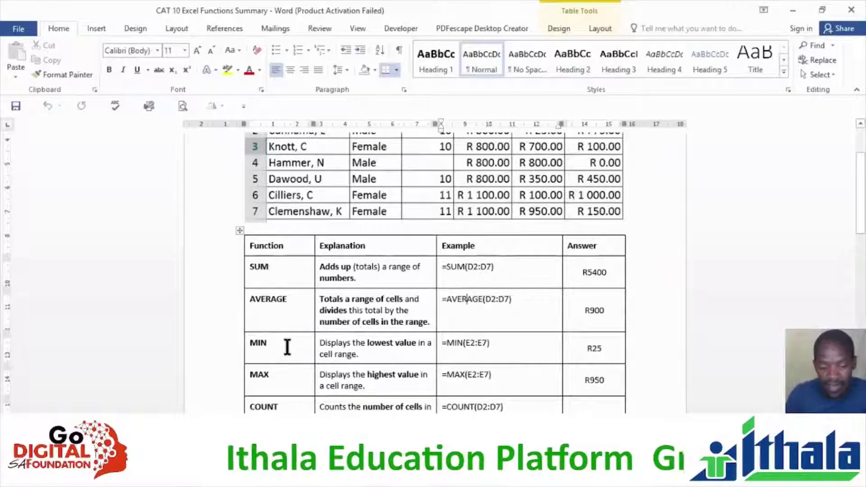
click(287, 346)
click(291, 377)
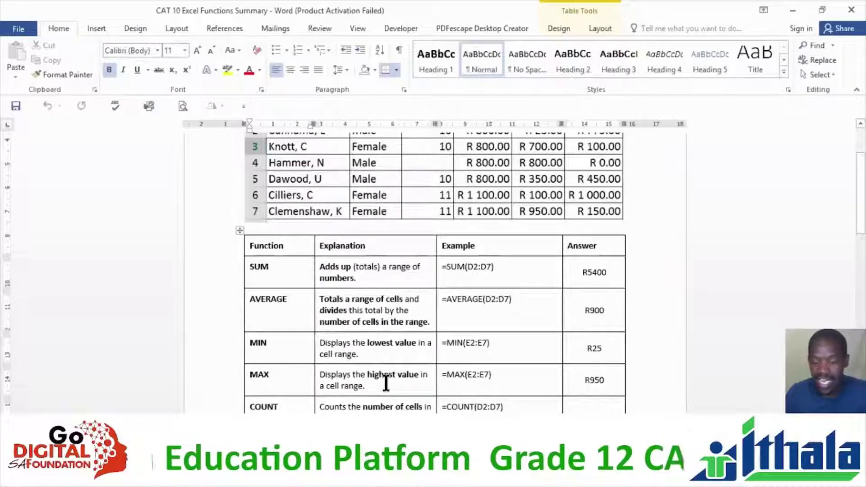
scroll(386, 384, up, 1)
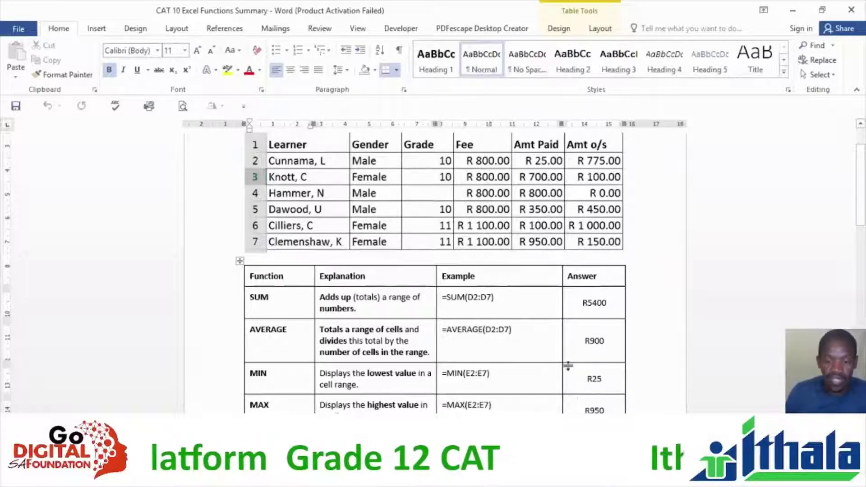
scroll(567, 364, up, 3)
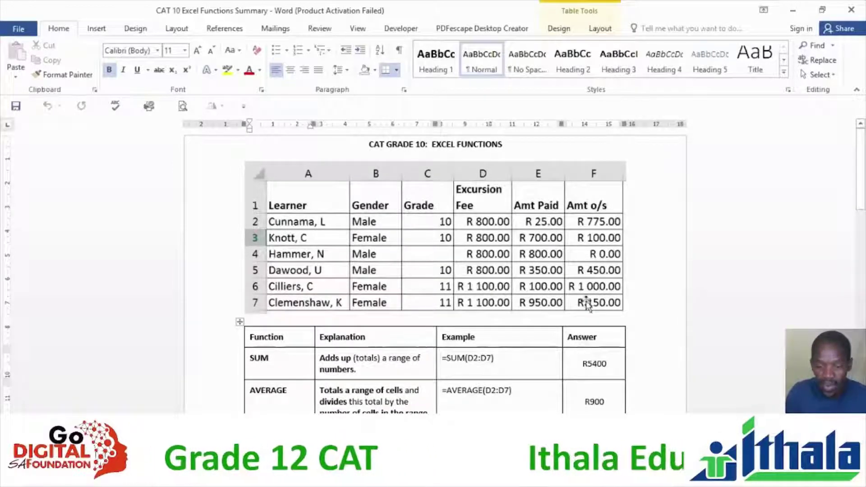
scroll(527, 288, down, 1)
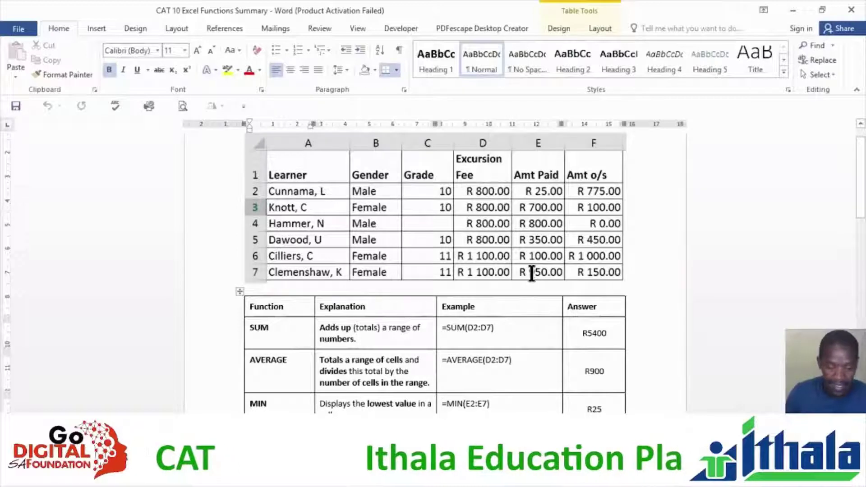
Examine the COUNT example over D2:D7 against the numbers in the Excursion Fee column
scroll(448, 377, down, 3)
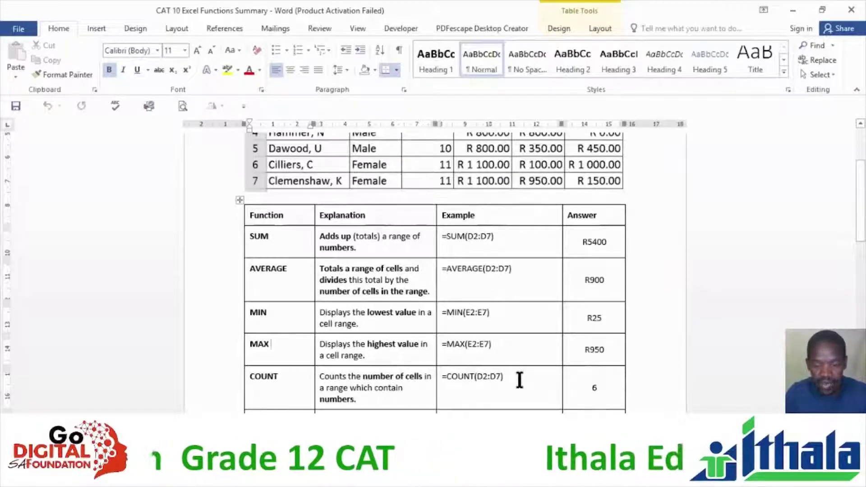
scroll(537, 226, up, 4)
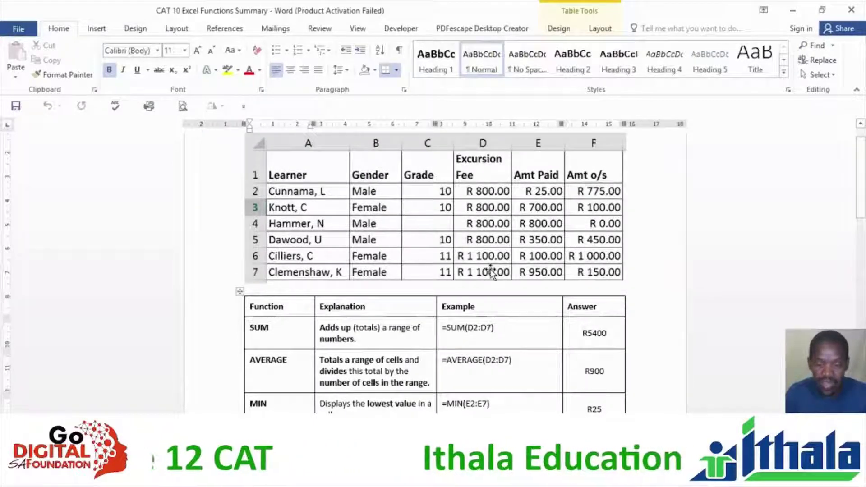
scroll(496, 179, down, 1)
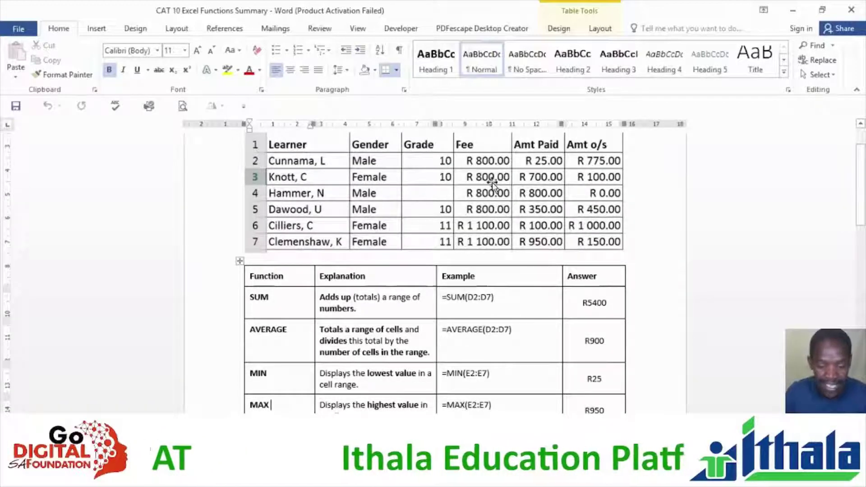
scroll(494, 185, down, 1)
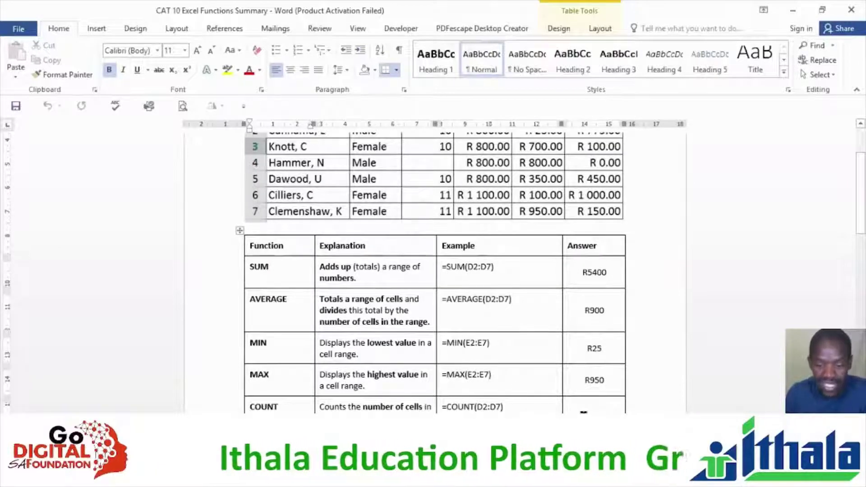
scroll(529, 355, up, 2)
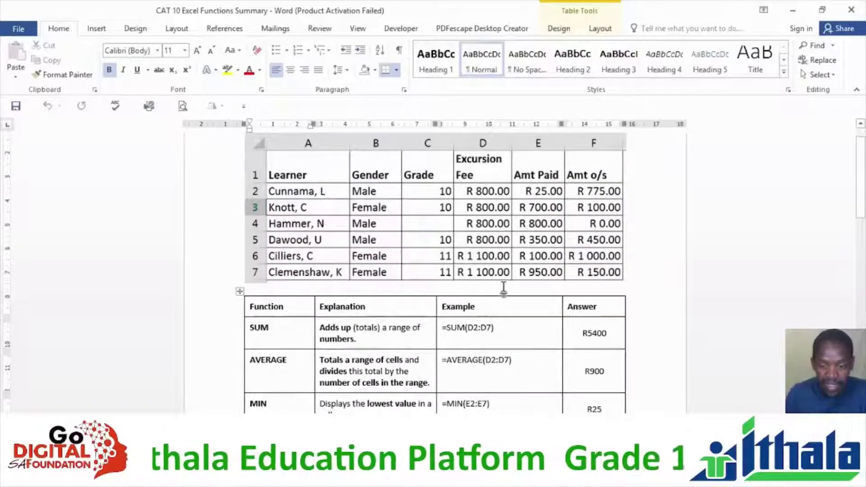
scroll(503, 289, down, 3)
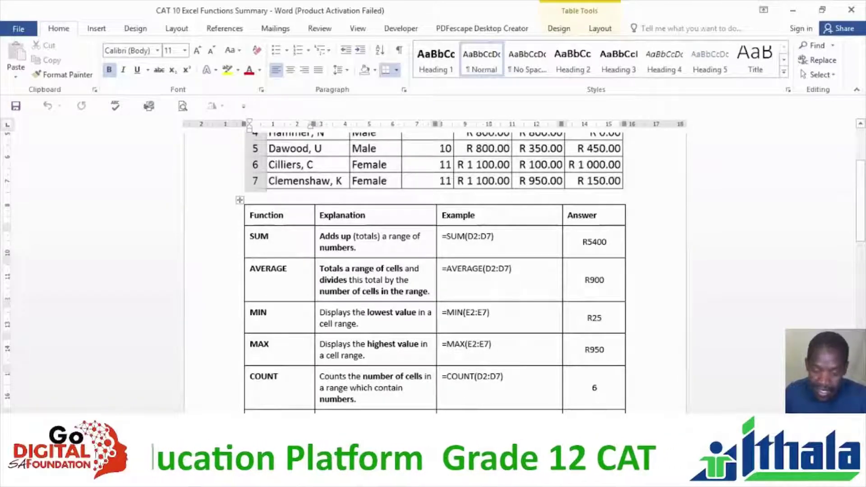
Compare the COUNT explanation with the filled and blank cells of the learner table's Grade column
scroll(491, 409, up, 2)
scroll(451, 315, up, 1)
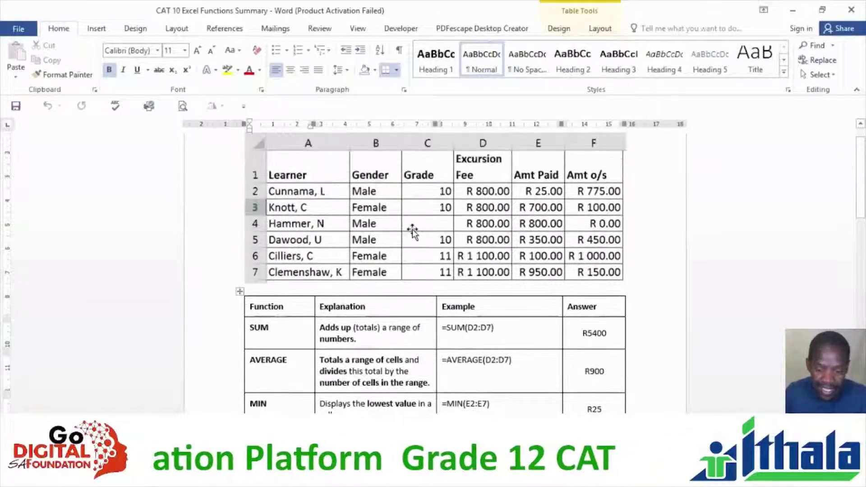
scroll(522, 296, down, 4)
scroll(523, 301, up, 4)
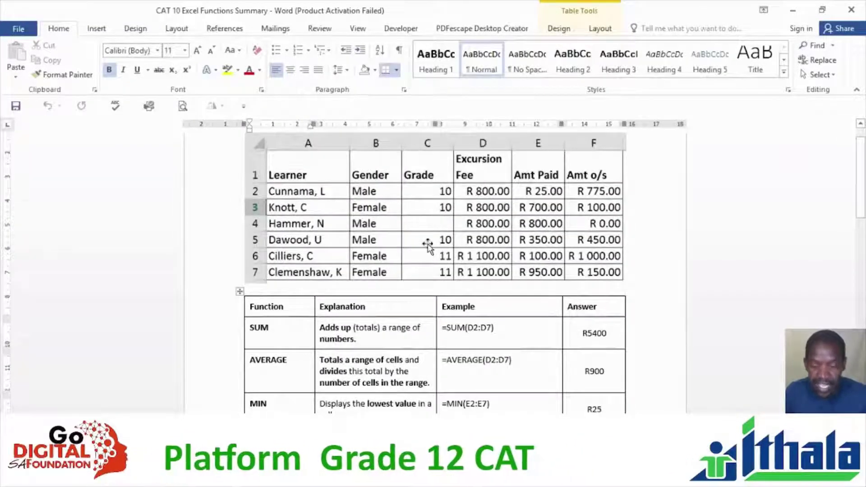
scroll(545, 325, down, 3)
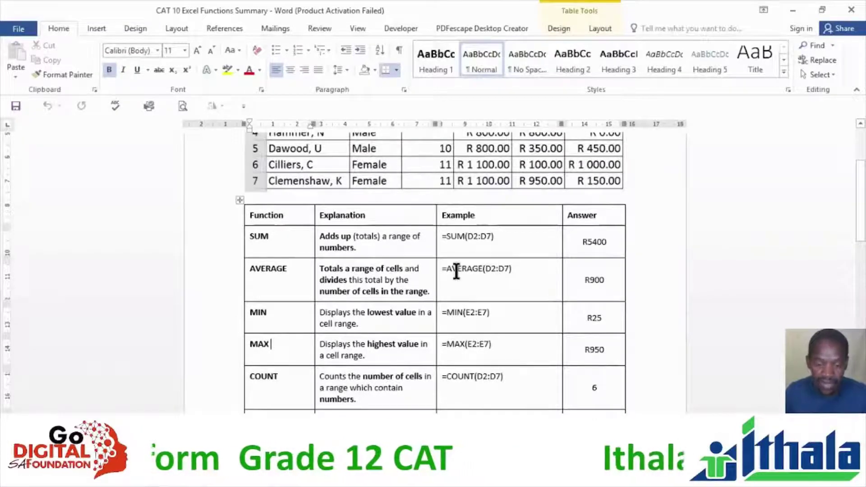
scroll(438, 174, up, 2)
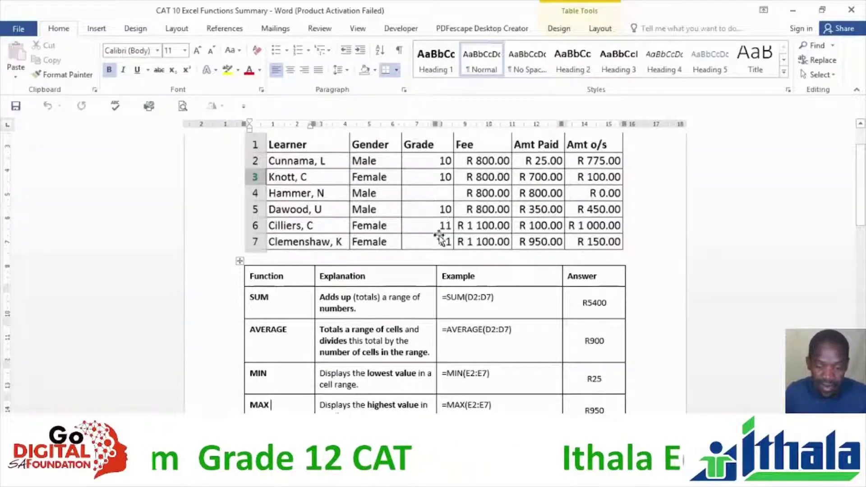
scroll(478, 252, down, 2)
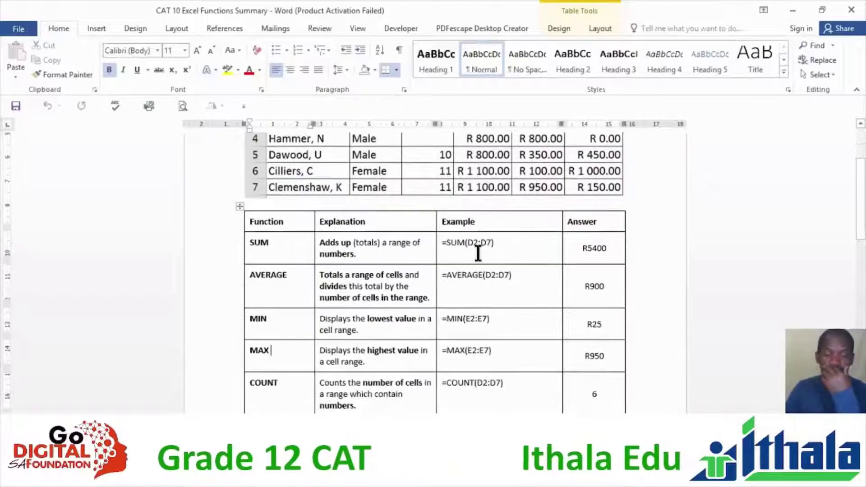
Examine the COUNTA and COUNTBLANK examples over C2:C7 against the Grade column of the learner table
scroll(478, 253, down, 3)
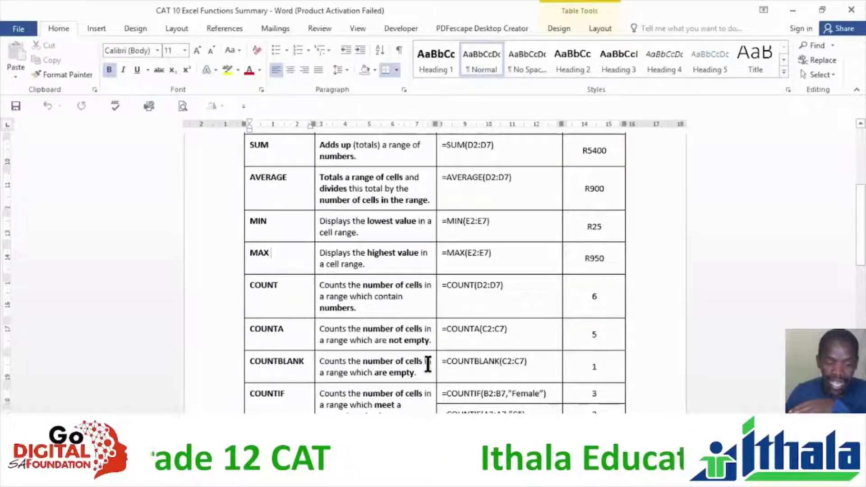
scroll(428, 366, down, 1)
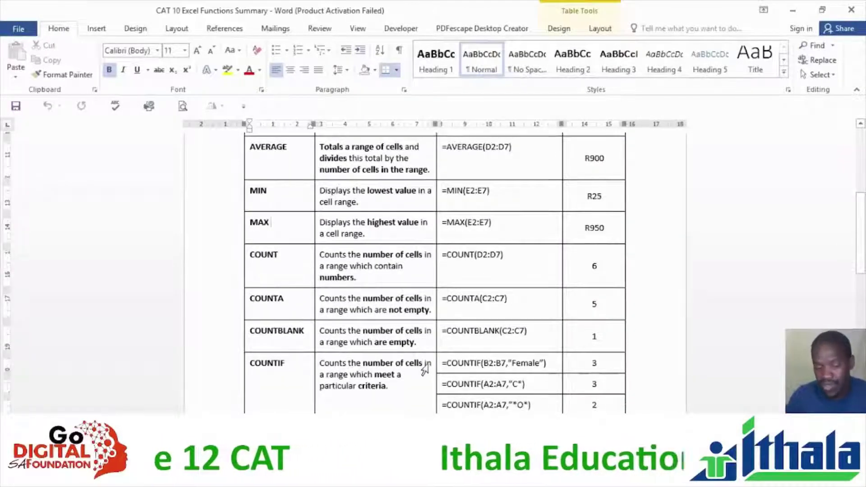
scroll(424, 367, down, 1)
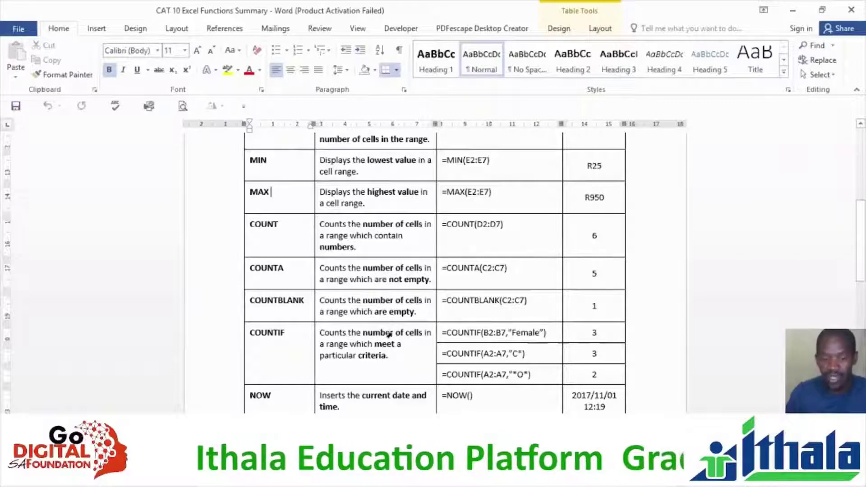
scroll(435, 220, up, 6)
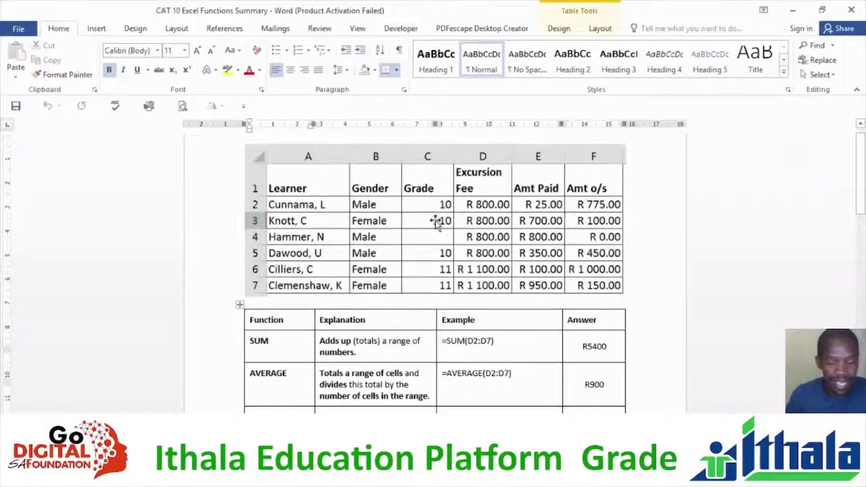
scroll(435, 220, up, 1)
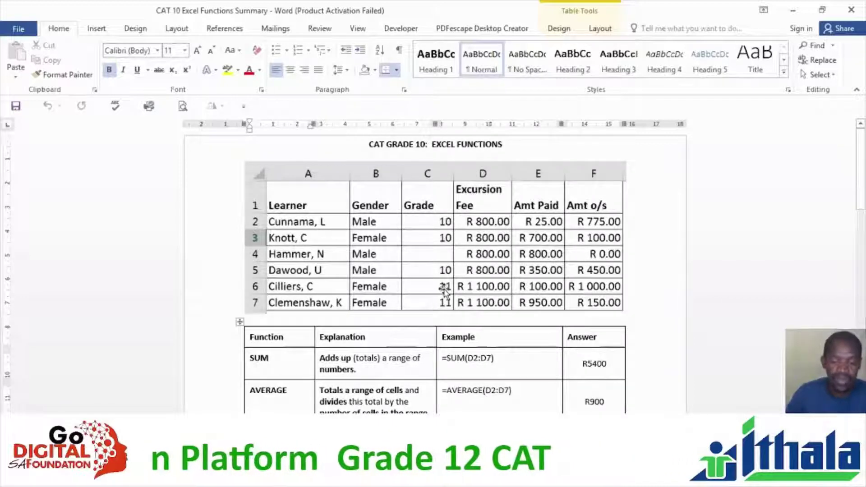
scroll(444, 291, down, 3)
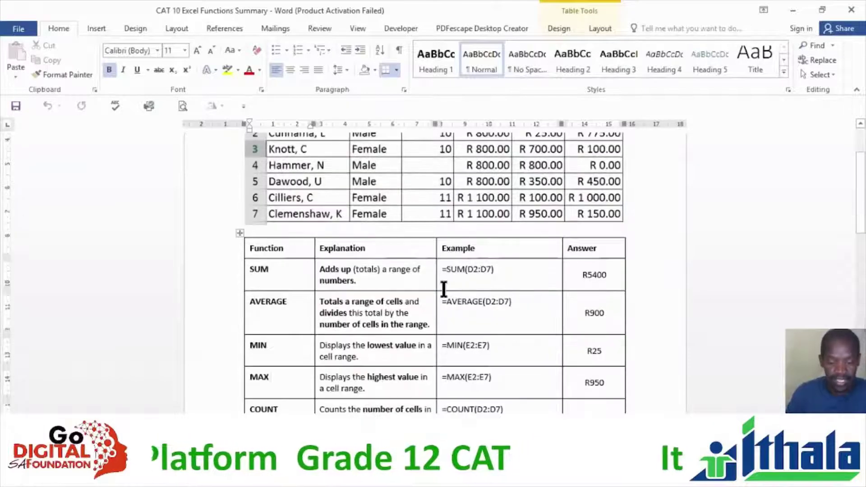
scroll(443, 293, down, 4)
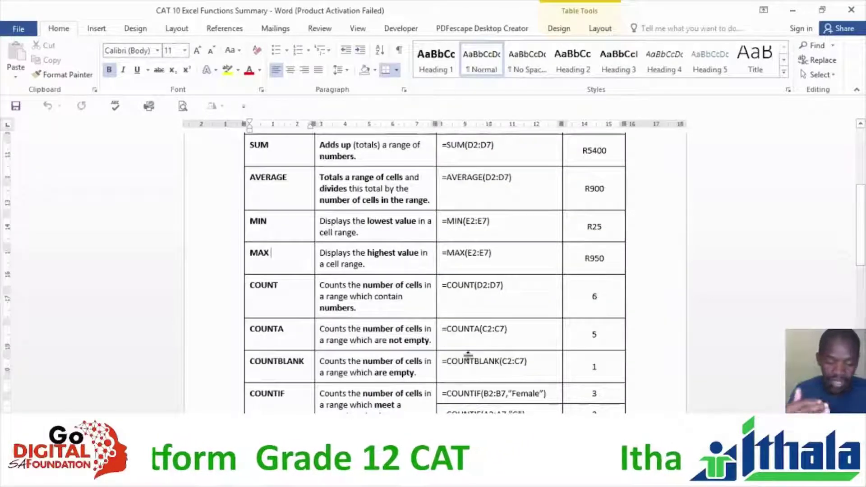
scroll(468, 356, down, 1)
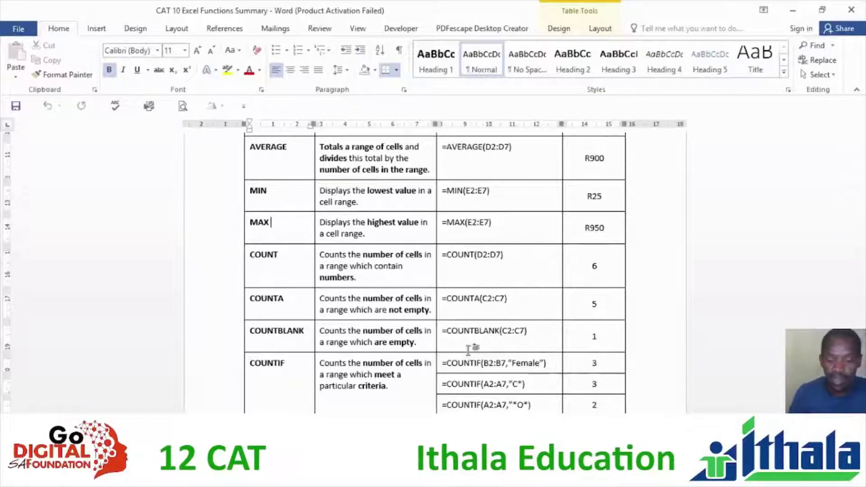
Examine the COUNTIF example that counts "Female" in B2:B7 against the Gender column of the learner table
scroll(470, 354, up, 5)
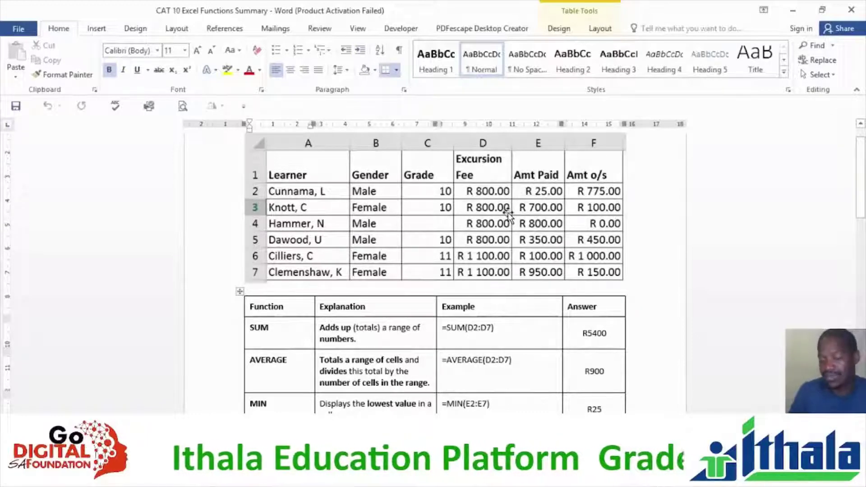
click(553, 322)
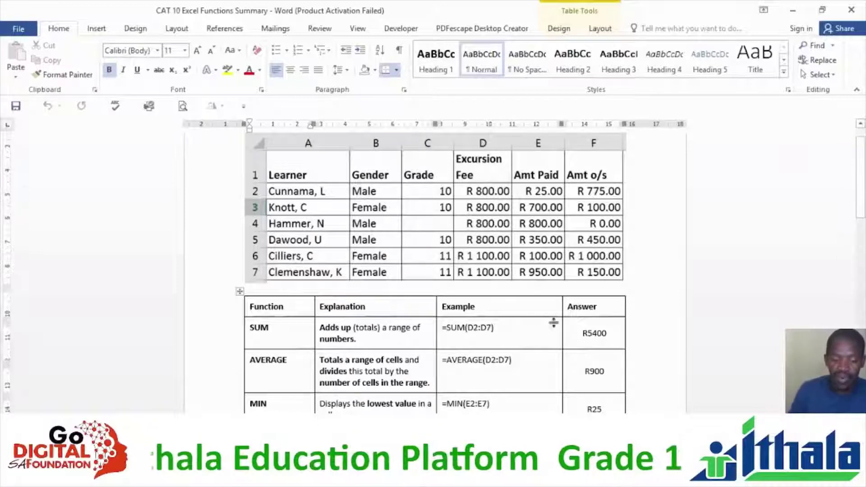
scroll(554, 323, down, 2)
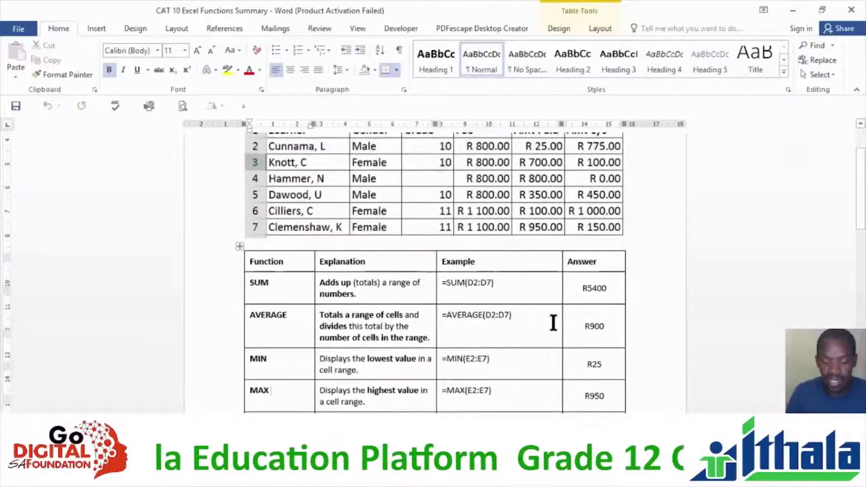
scroll(553, 322, down, 5)
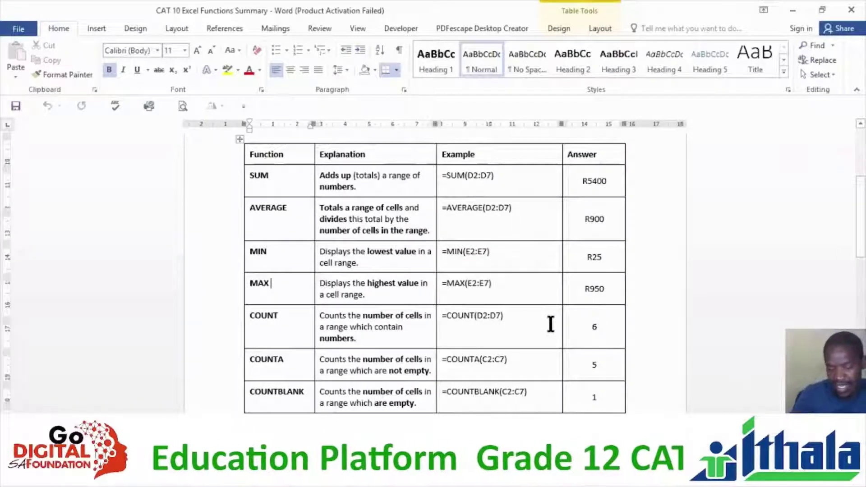
scroll(551, 324, down, 1)
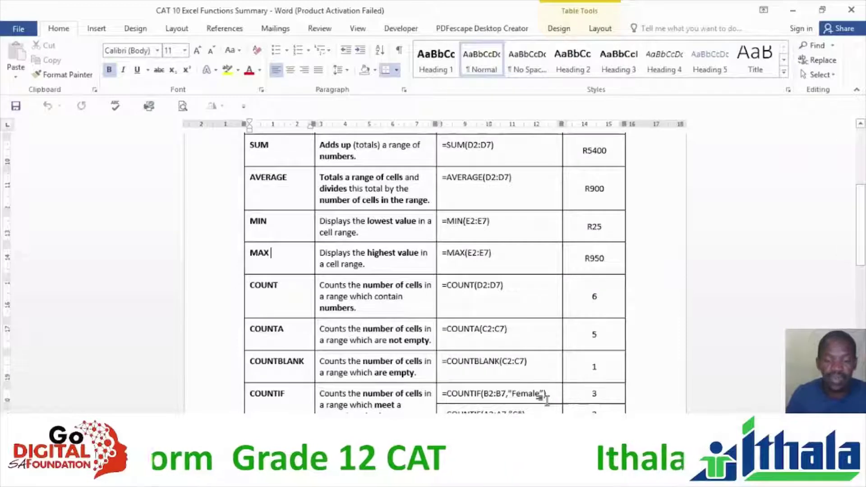
scroll(547, 400, up, 5)
scroll(539, 350, up, 1)
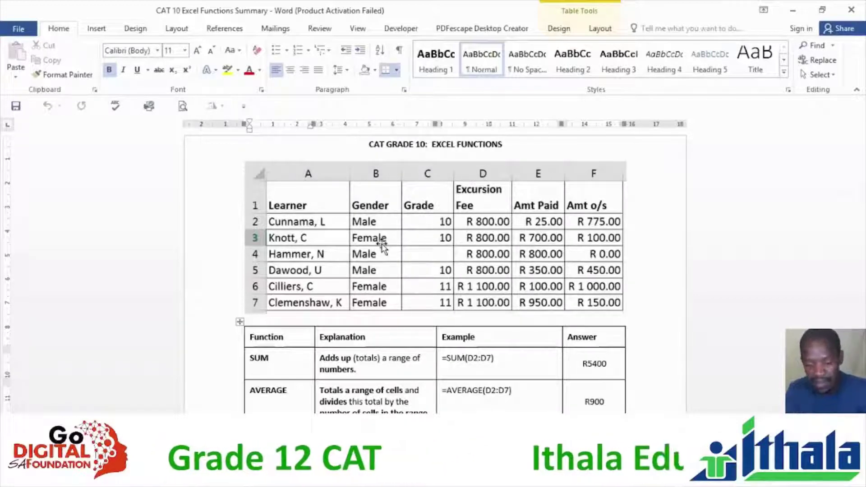
Examine the COUNTIF wildcard examples over A2:A7 against the Learner column, and read the NOW and TODAY explanations
scroll(384, 262, down, 6)
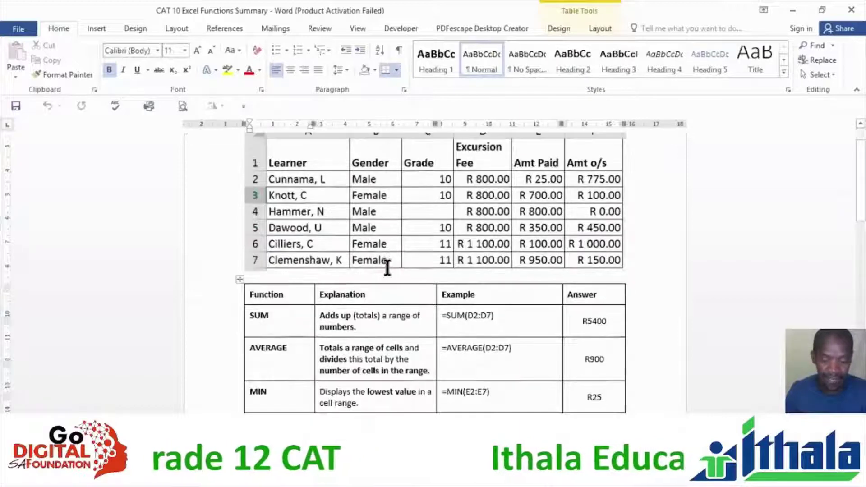
scroll(387, 268, down, 4)
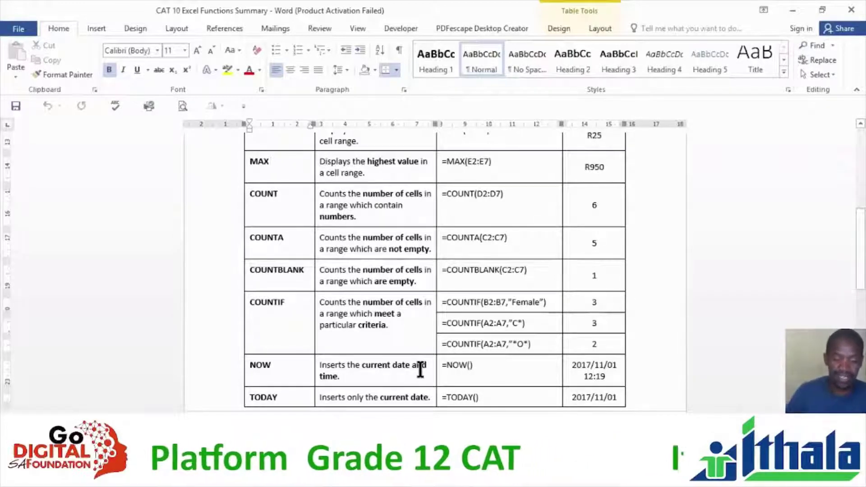
scroll(419, 370, down, 3)
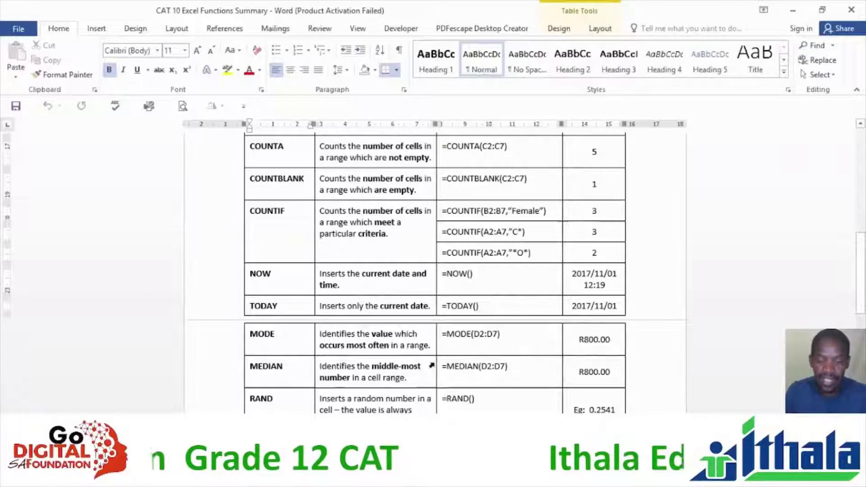
Compare the MODE and MEDIAN examples over D2:D7 with the Excursion Fee column of the learner table
scroll(420, 370, up, 8)
scroll(439, 368, up, 6)
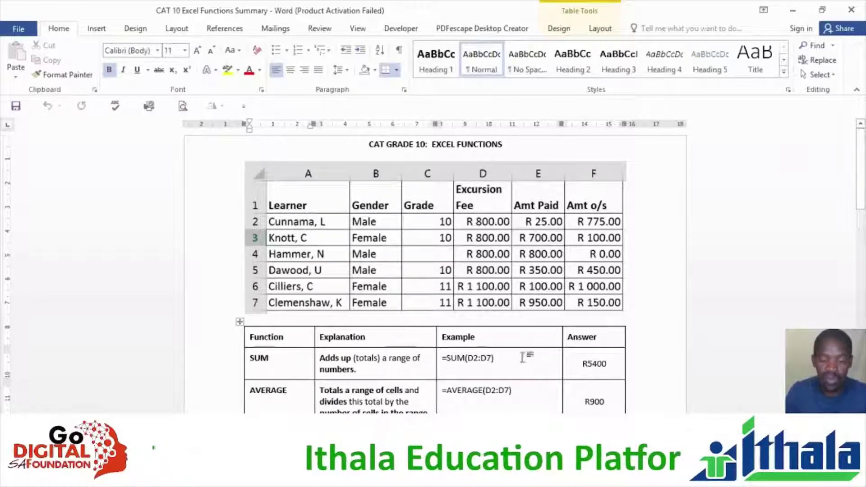
scroll(537, 365, down, 5)
scroll(537, 367, down, 4)
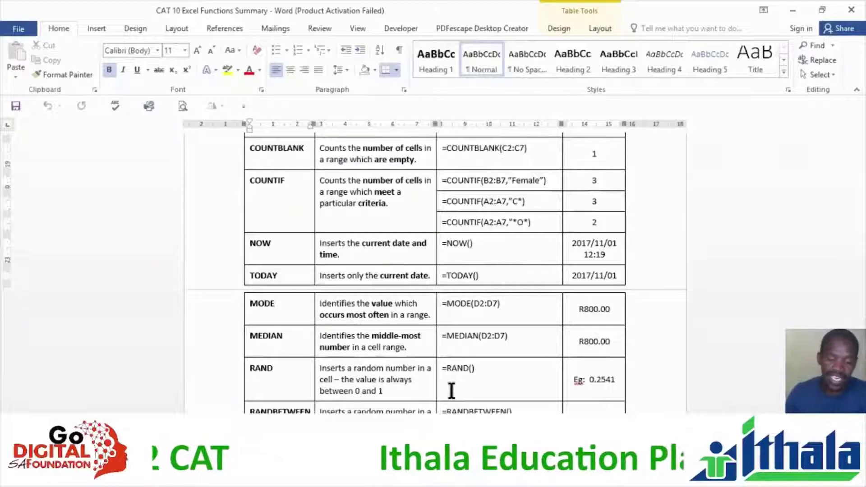
Read the RAND and RANDBETWEEN explanations and examples at the end of the functions table
scroll(451, 390, down, 2)
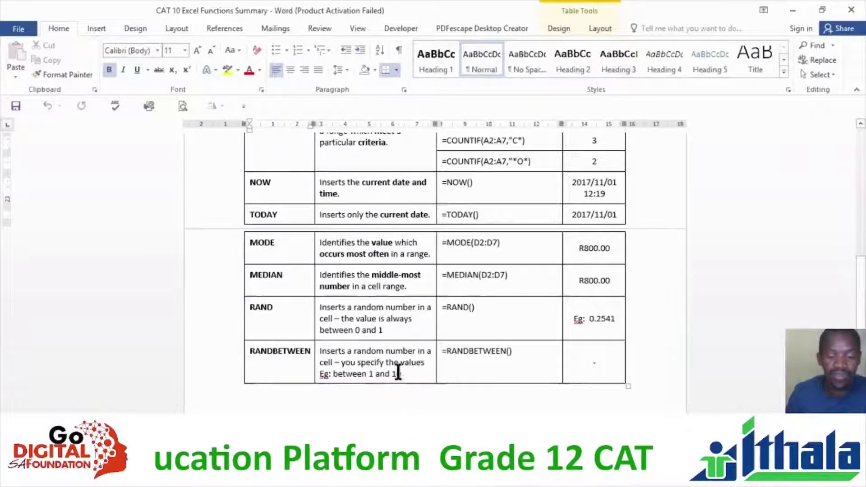
scroll(401, 367, down, 10)
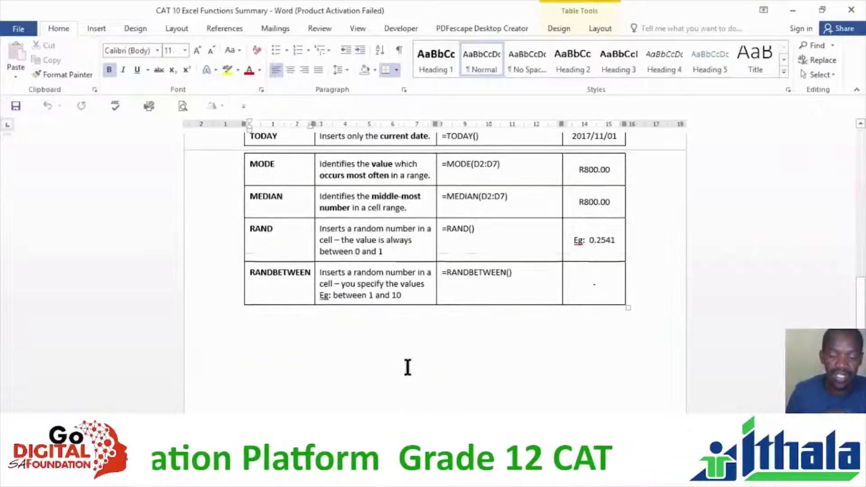
scroll(419, 368, up, 5)
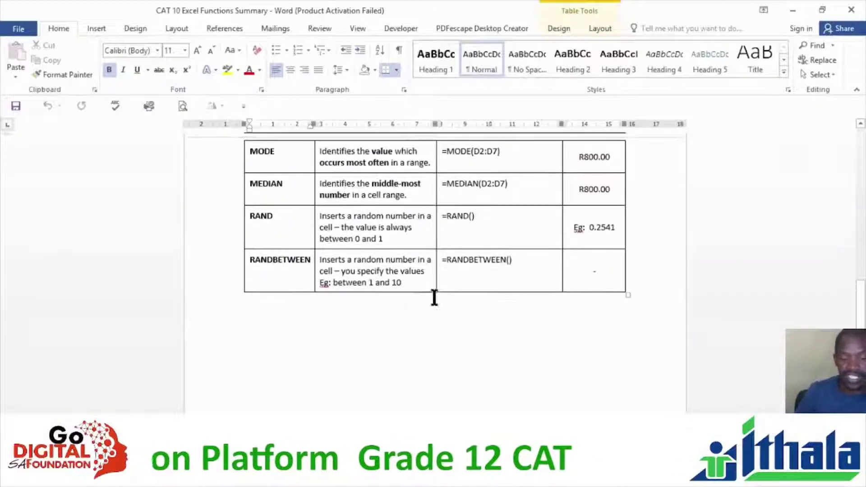
scroll(438, 300, up, 1)
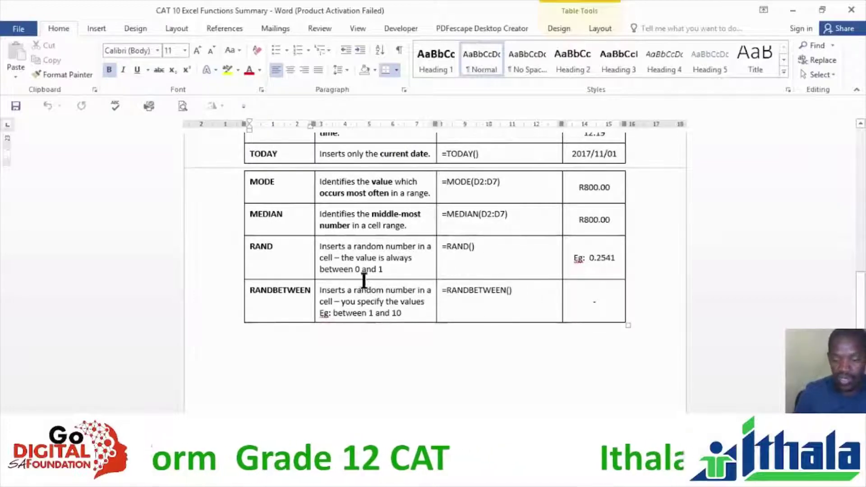
scroll(560, 350, down, 3)
scroll(563, 348, up, 2)
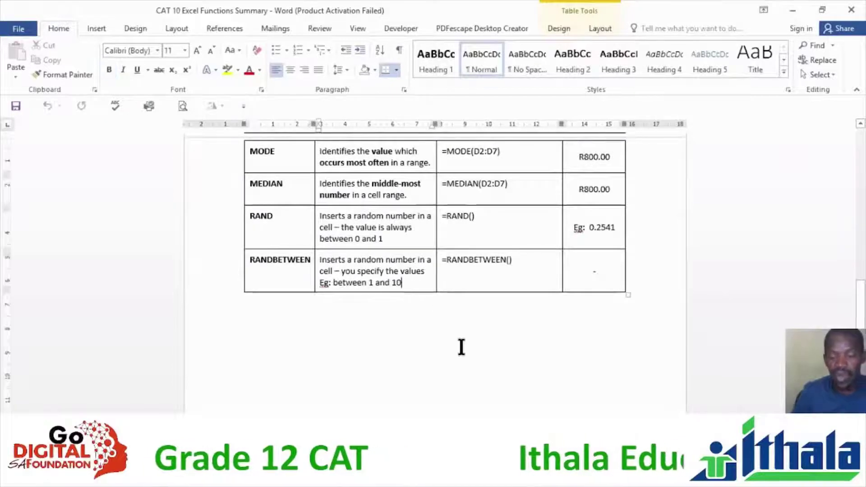
scroll(483, 332, down, 5)
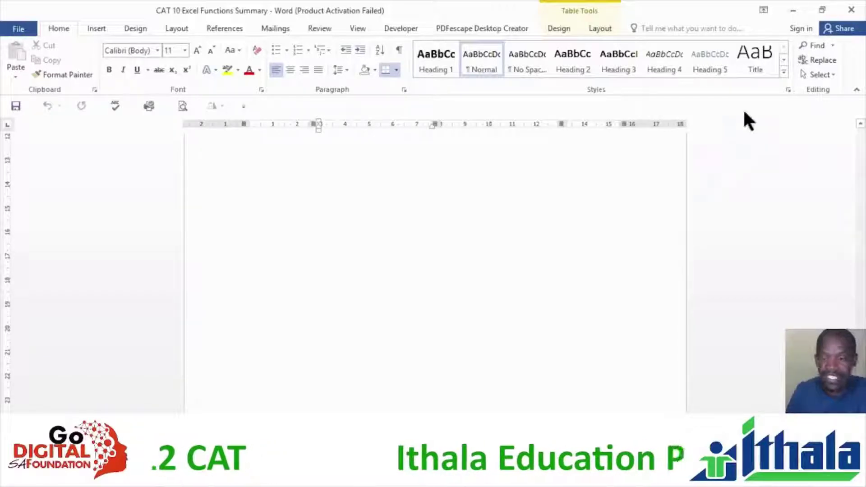
Close the functions summary and open the Excel Formulas and Functions For Dummies Cheat Sheet at its function list, dismissing the activation notice
click(851, 9)
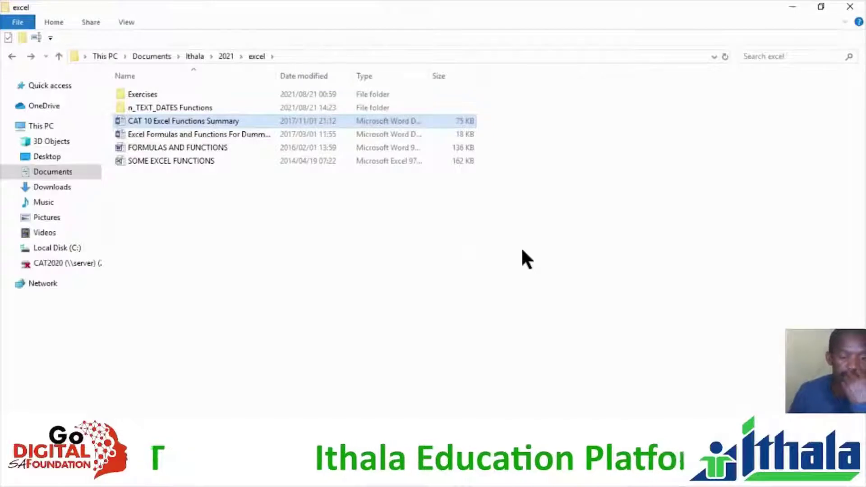
click(158, 134)
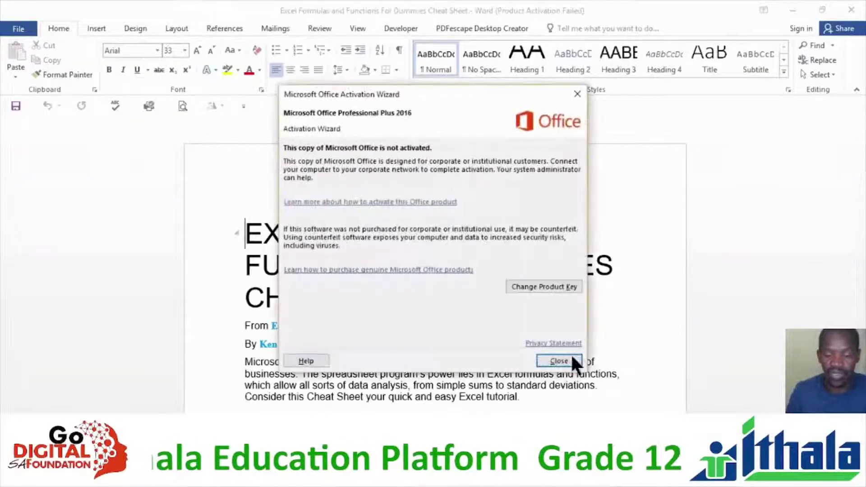
click(570, 360)
scroll(572, 350, down, 3)
scroll(572, 350, down, 5)
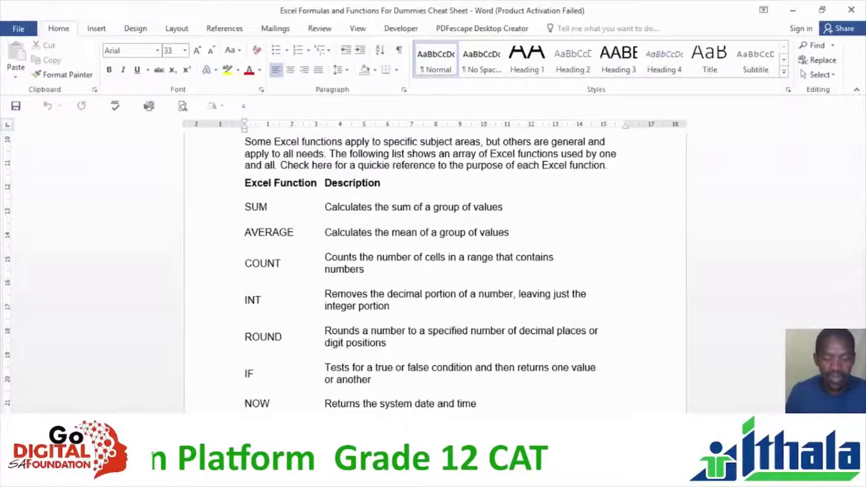
Open the 3Mine_Myn workbook from the Nov 2016 - 2 folder inside Exercises
click(397, 477)
click(76, 194)
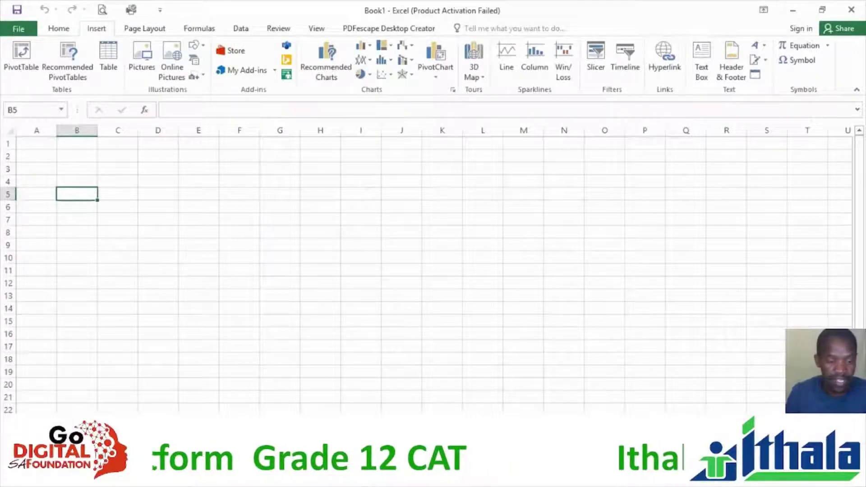
key(alt+Tab)
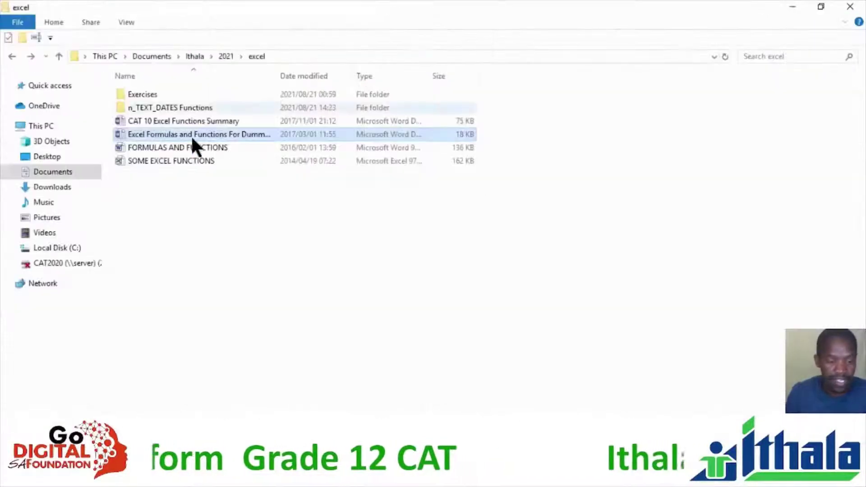
double_click(146, 94)
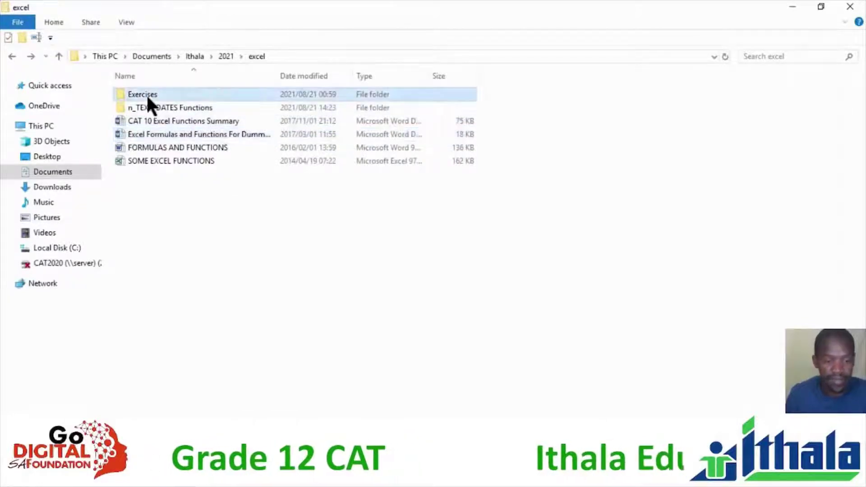
click(147, 94)
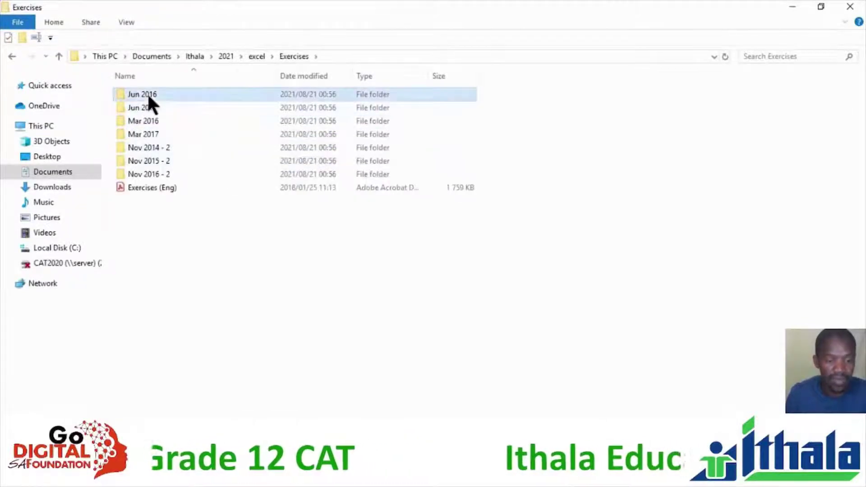
double_click(153, 175)
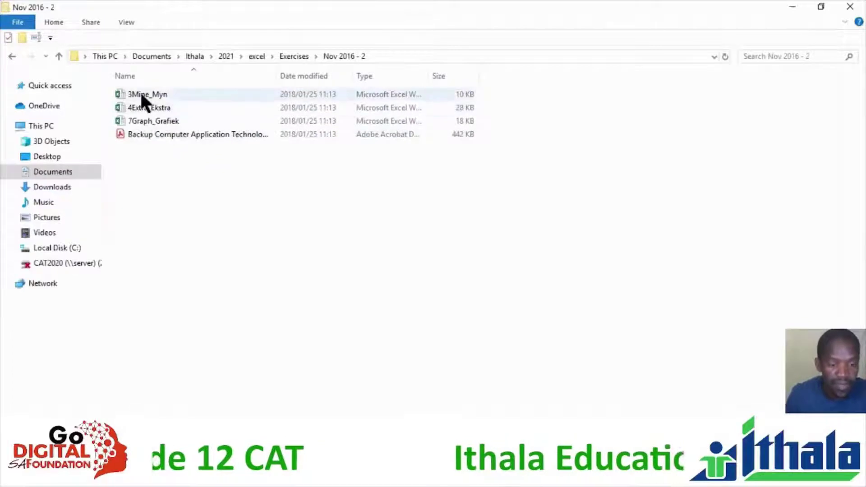
double_click(140, 95)
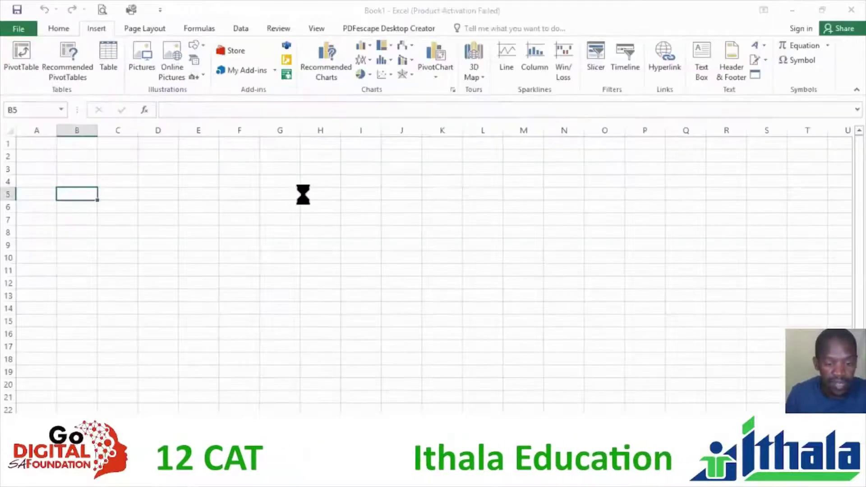
click(255, 250)
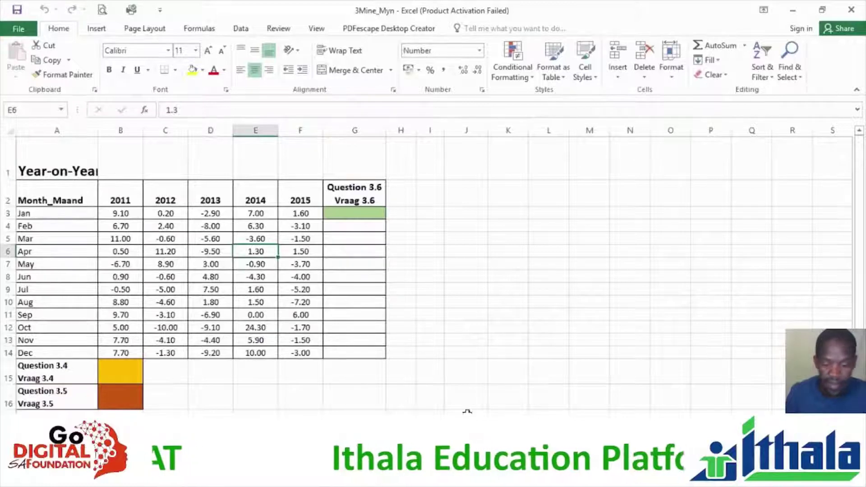
Close the blank Book1 workbook and return to an empty cell in the 3Mine_Myn workbook
key(alt+Tab)
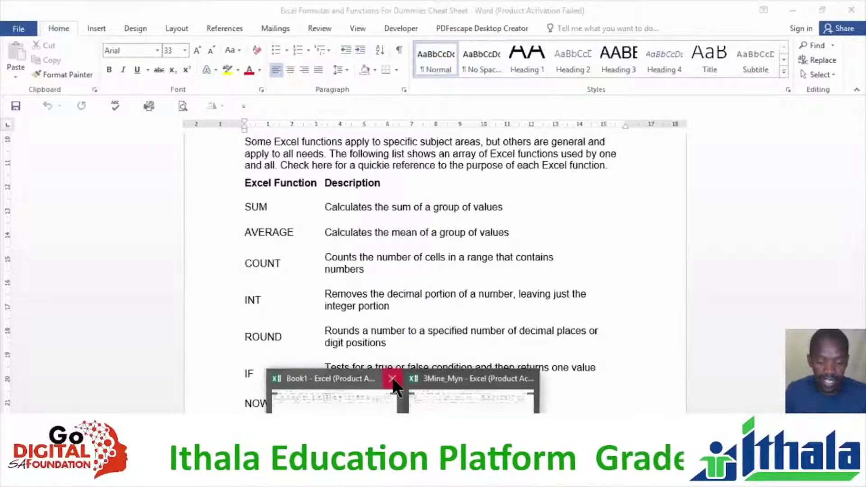
mouse_move(391, 377)
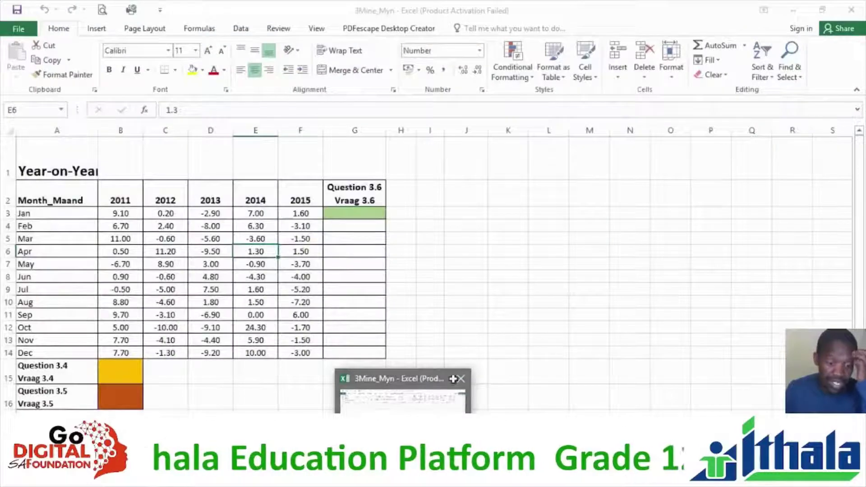
click(447, 399)
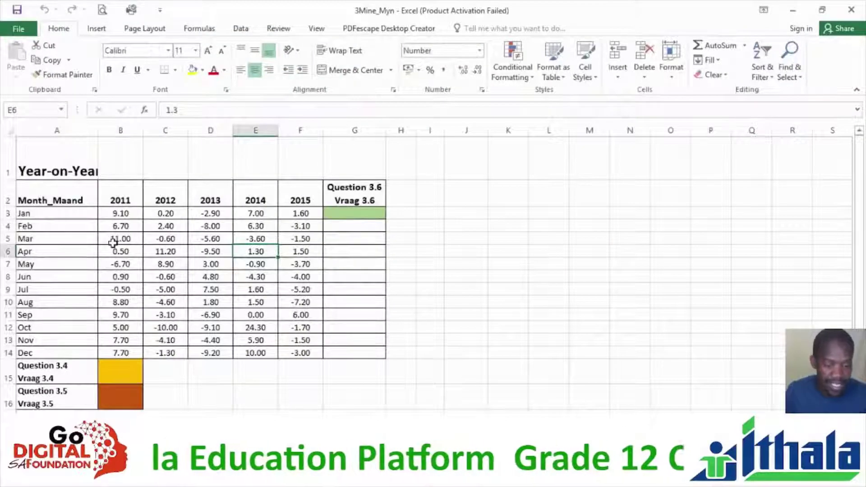
click(465, 253)
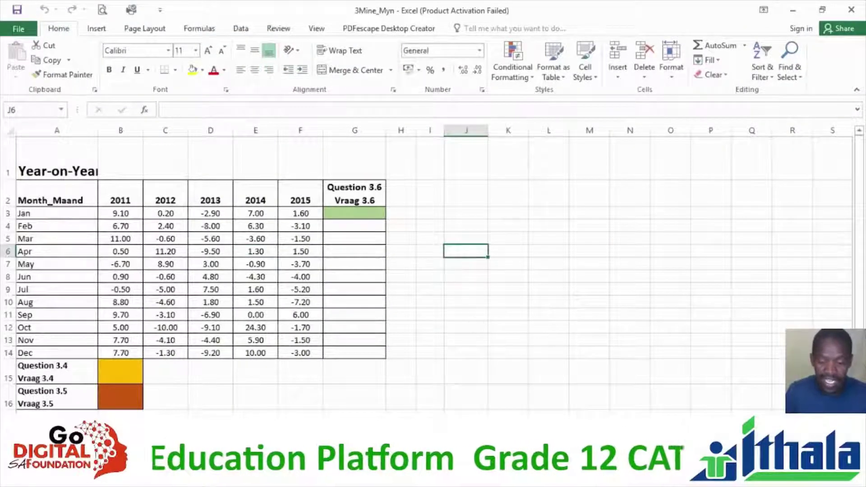
Check the cheat sheet's SUM entry, and total the January to April 2011 values in cell J9 of 3Mine_Myn with =SUM(B3:B6)
key(alt+Tab)
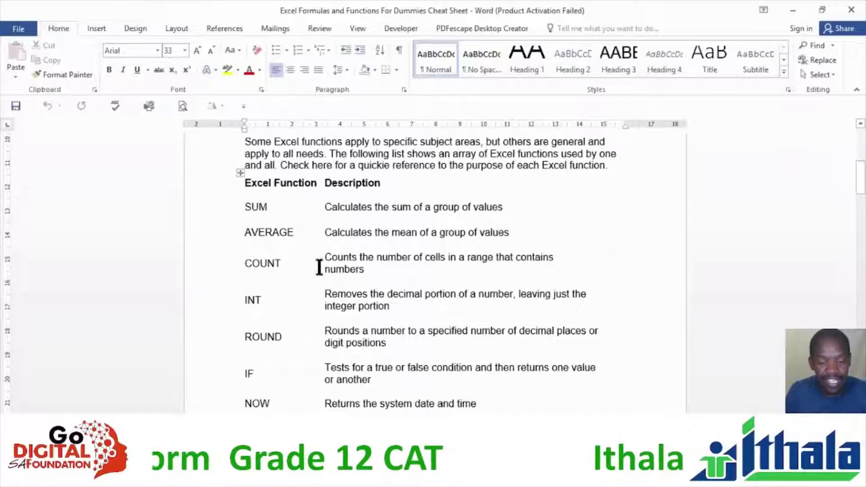
key(alt+Tab)
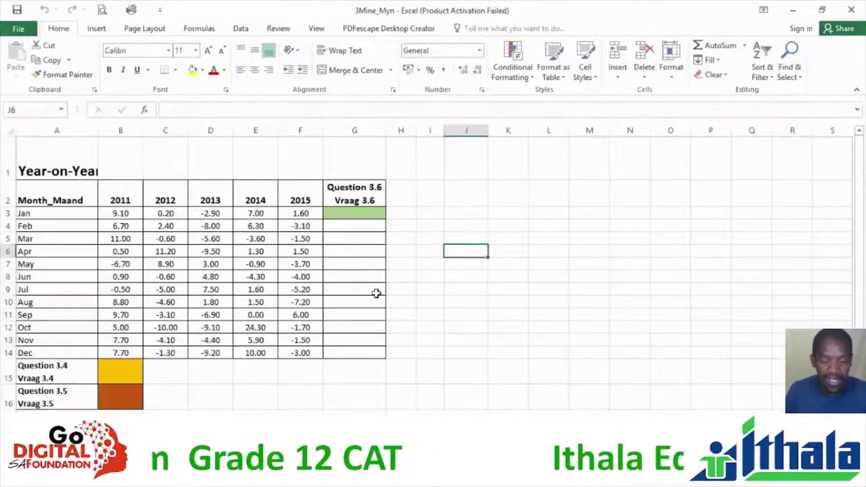
click(471, 289)
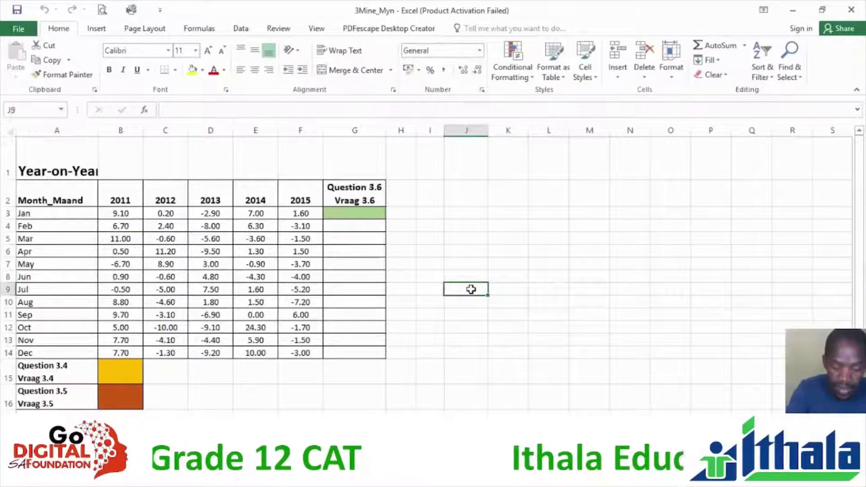
text(=sum()
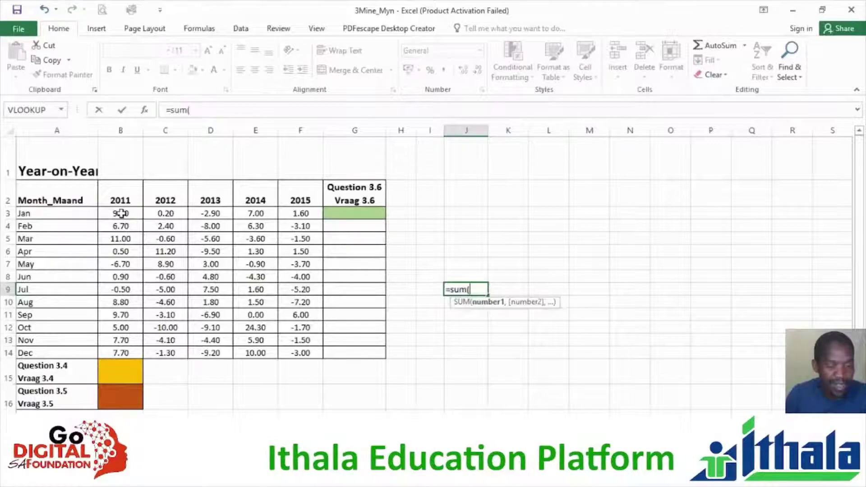
drag(121, 214, 120, 254)
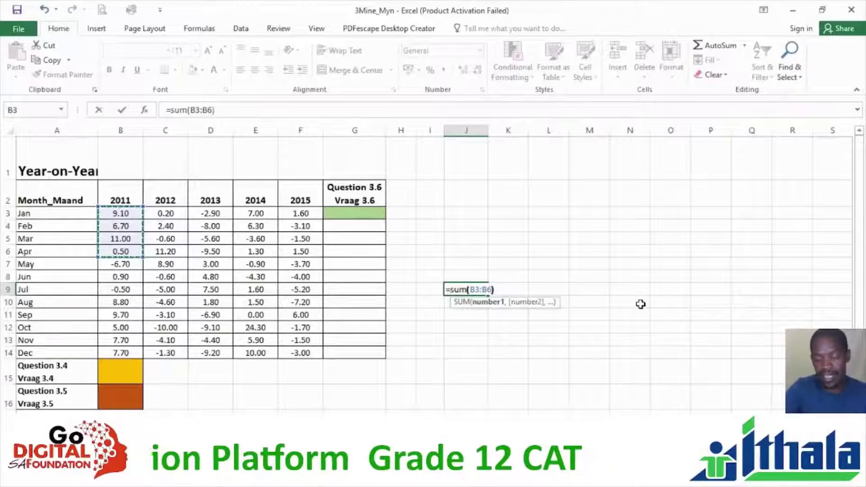
key(Return)
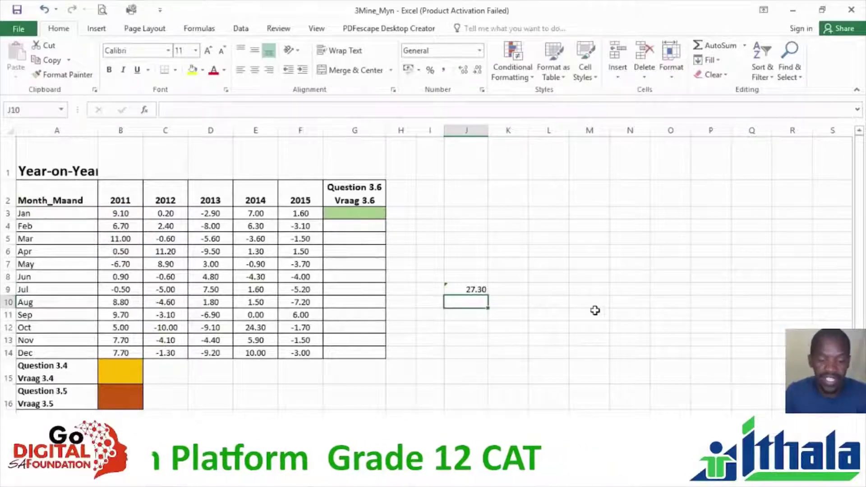
click(471, 289)
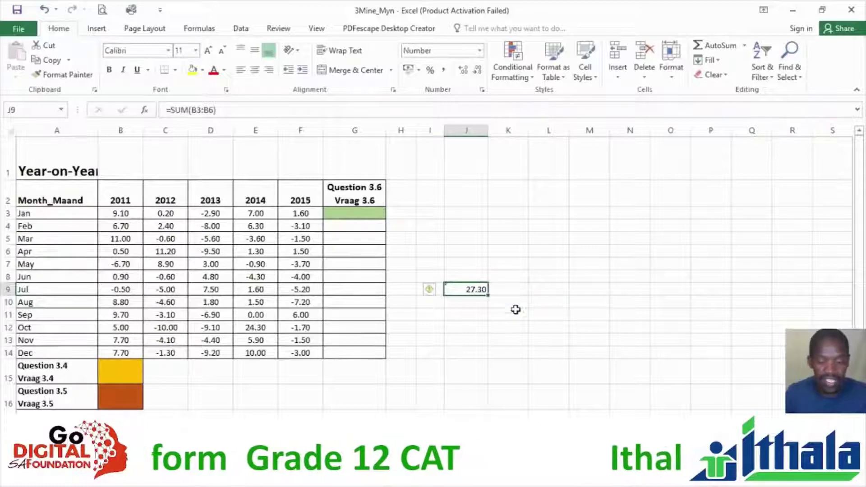
Check the cheat sheet's AVERAGE entry, and average the July to December 2014 values in cell J11 of 3Mine_Myn with =AVERAGE(E9:E14)
key(alt+Tab)
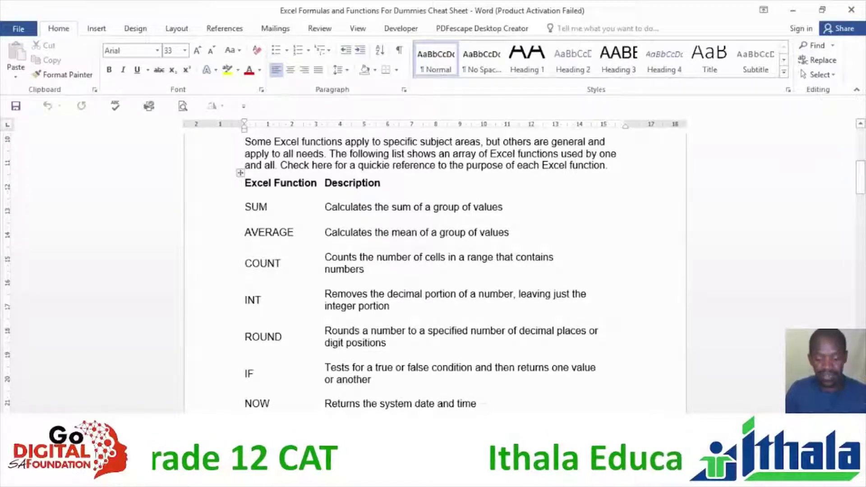
click(458, 474)
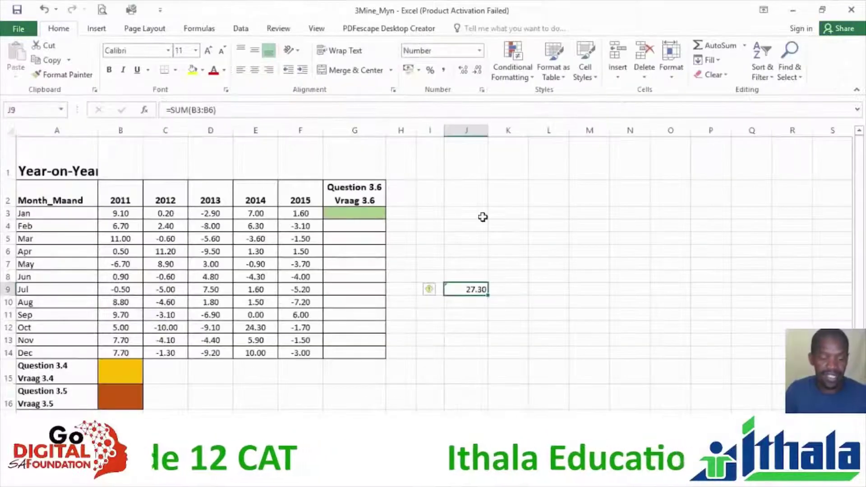
click(464, 315)
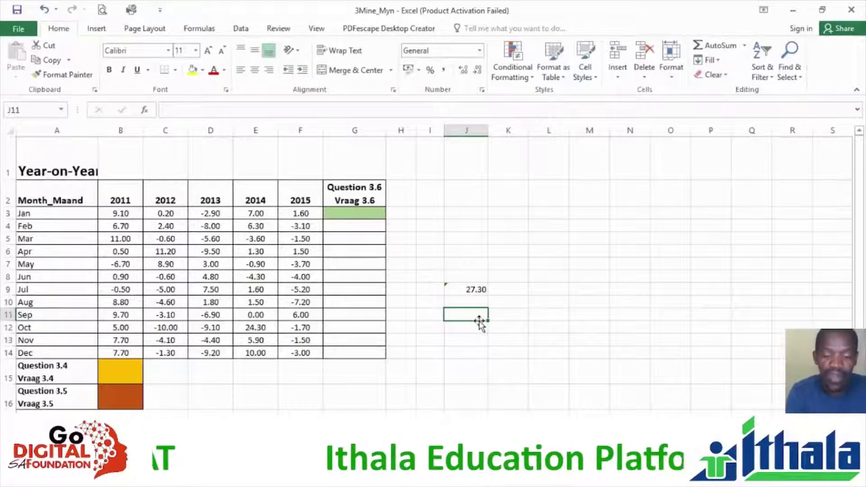
text(=)
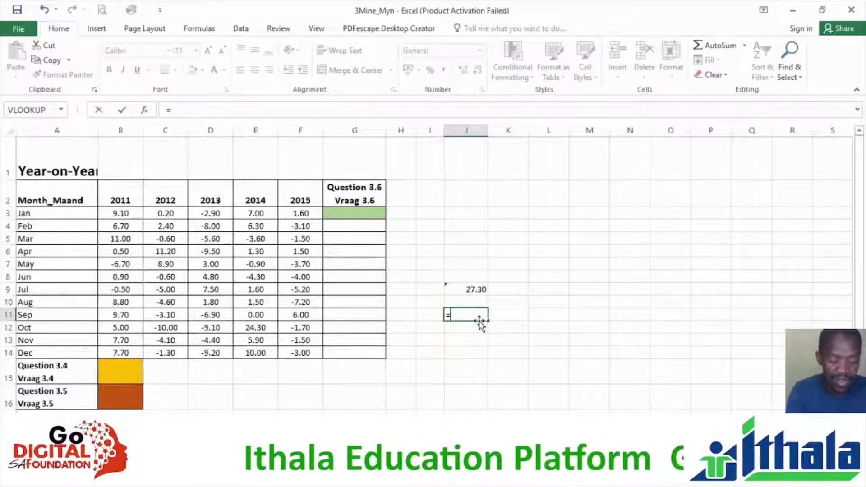
text(avera)
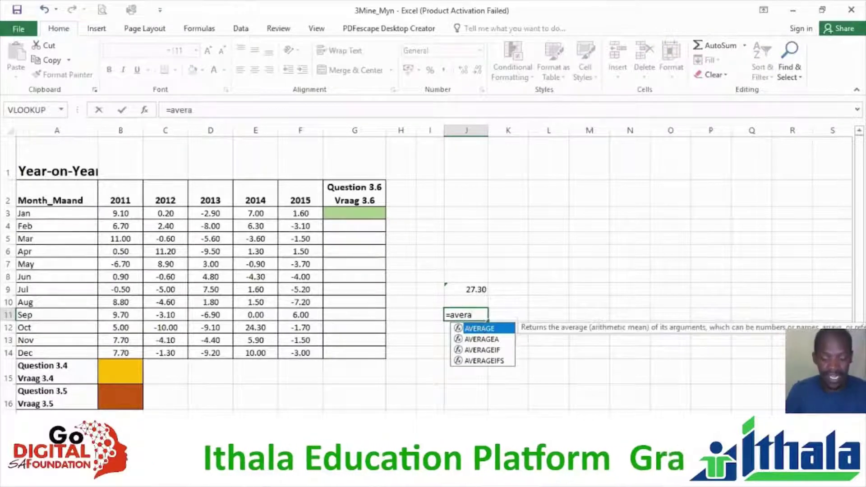
double_click(485, 330)
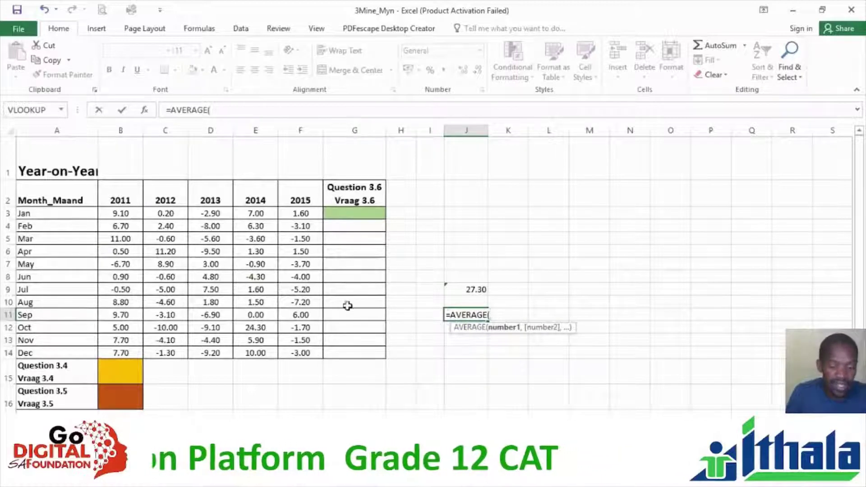
drag(258, 290, 257, 353)
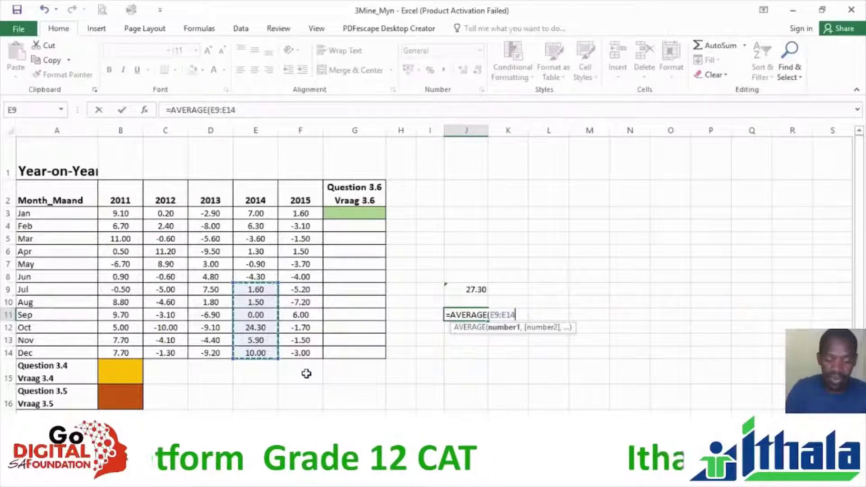
text())
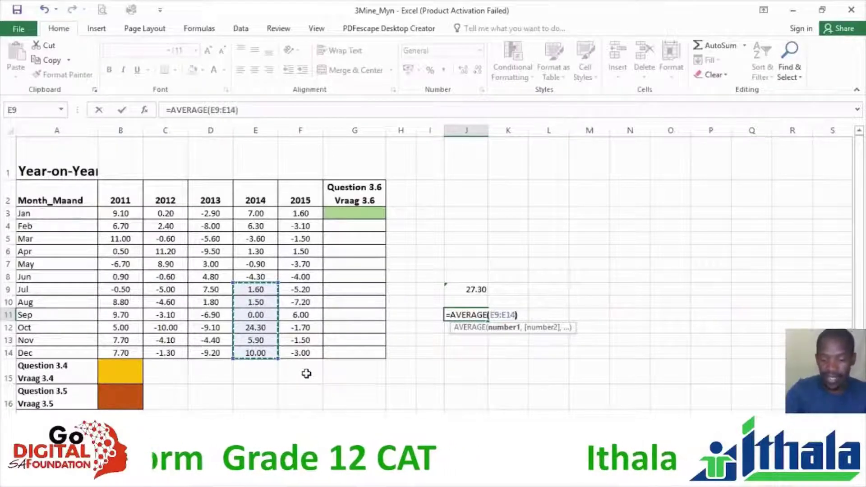
key(Return)
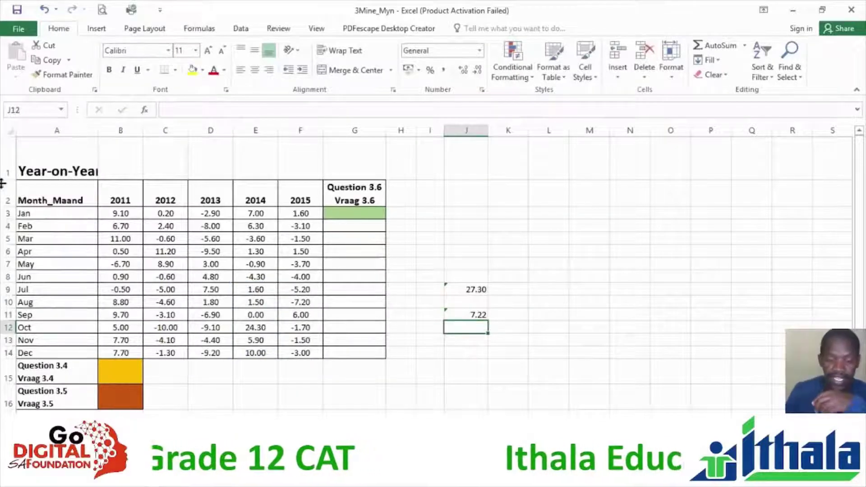
click(1, 159)
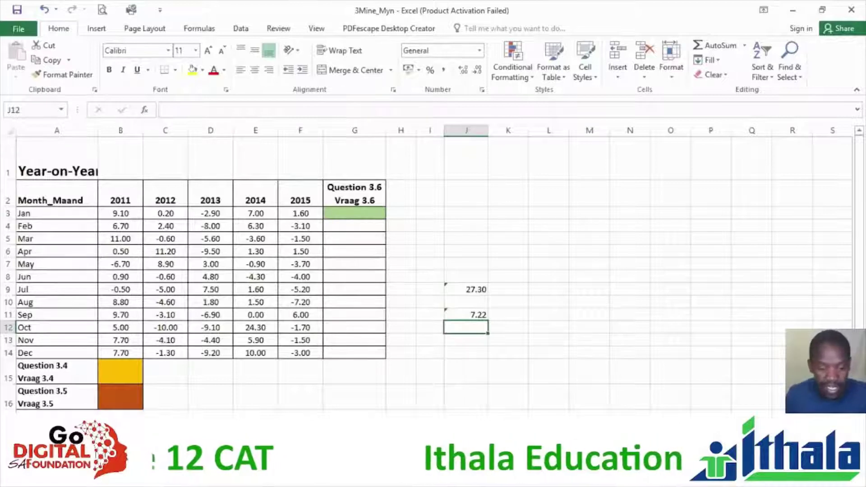
Check the cheat sheet's COUNT entry, and apply COUNT to the February to July month names in cell J4 with =COUNT(A4:A9)
key(alt+Tab)
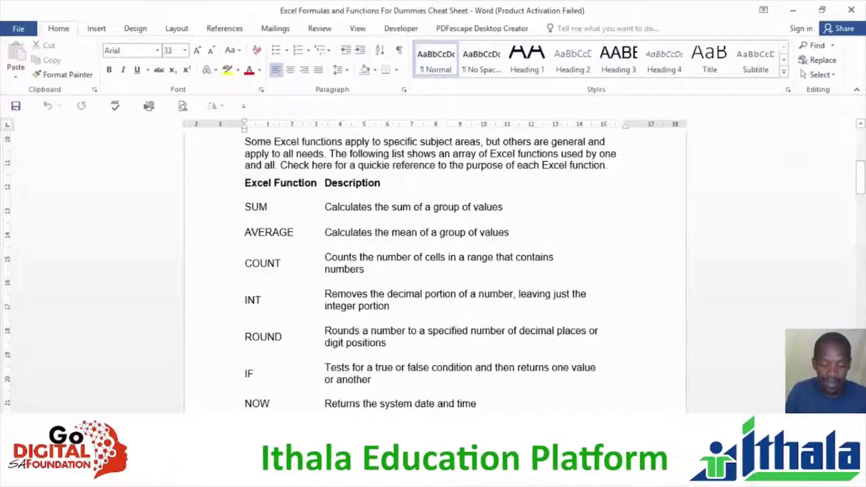
key(alt+Tab)
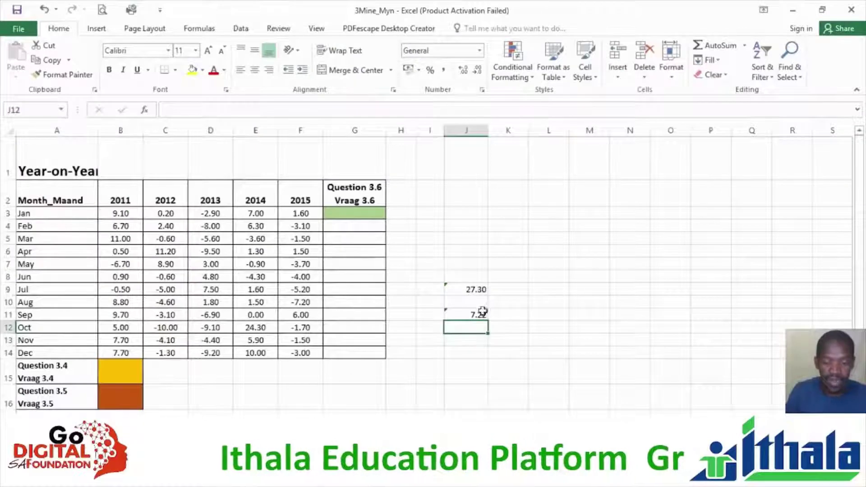
click(466, 228)
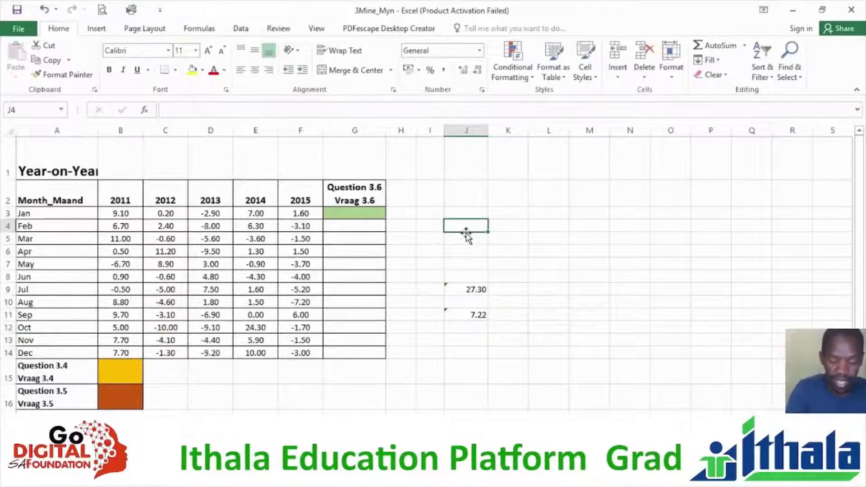
text(=coun)
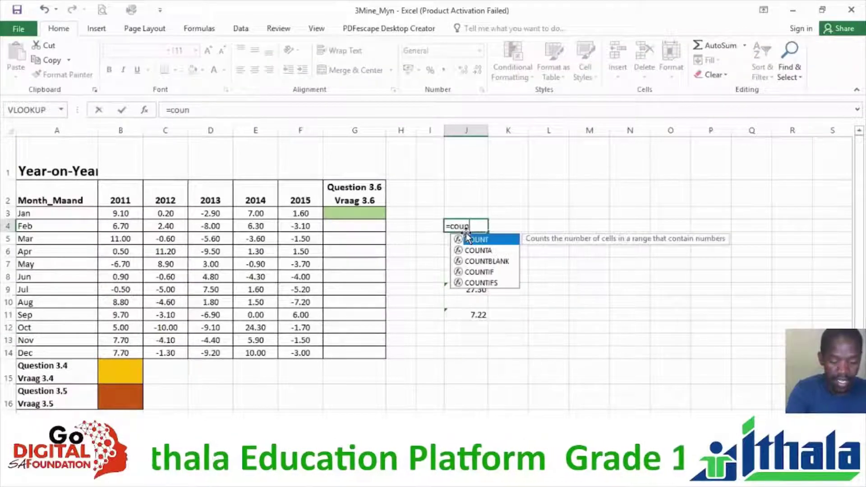
text(t()
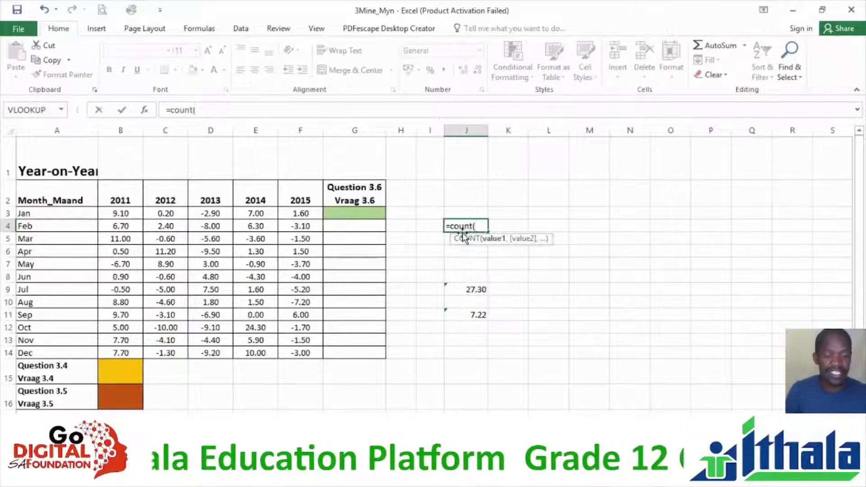
drag(64, 228, 63, 288)
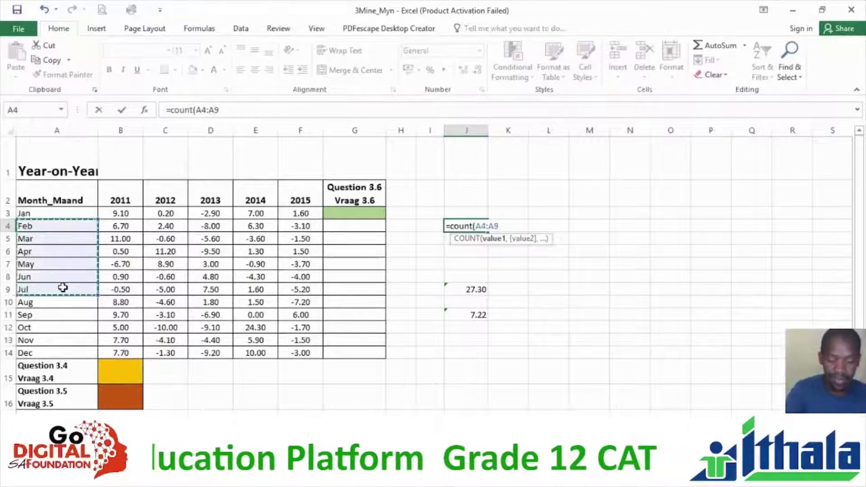
text())
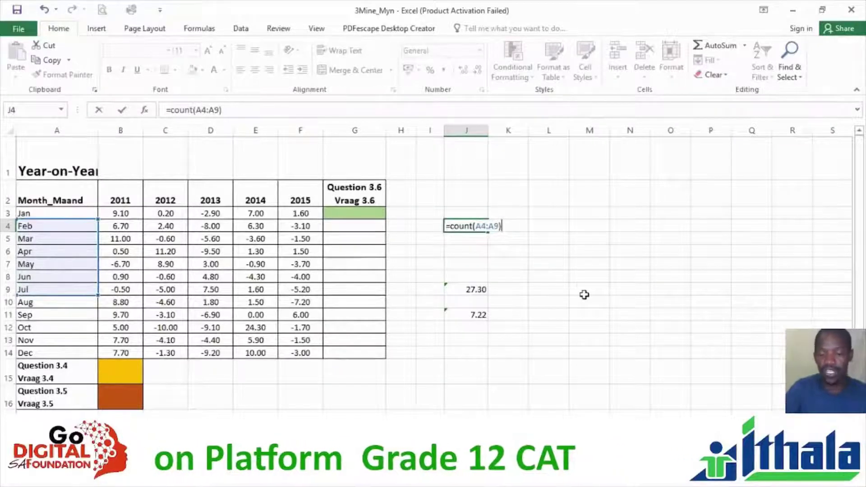
key(Return)
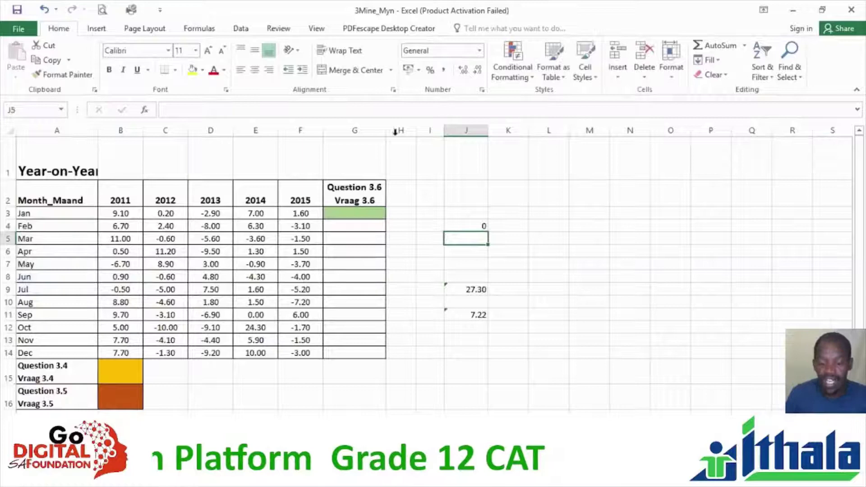
Change the COUNT formula in cell J4 to cover all the 2011 values, B3:B14, and review that range against the formula cell
click(479, 227)
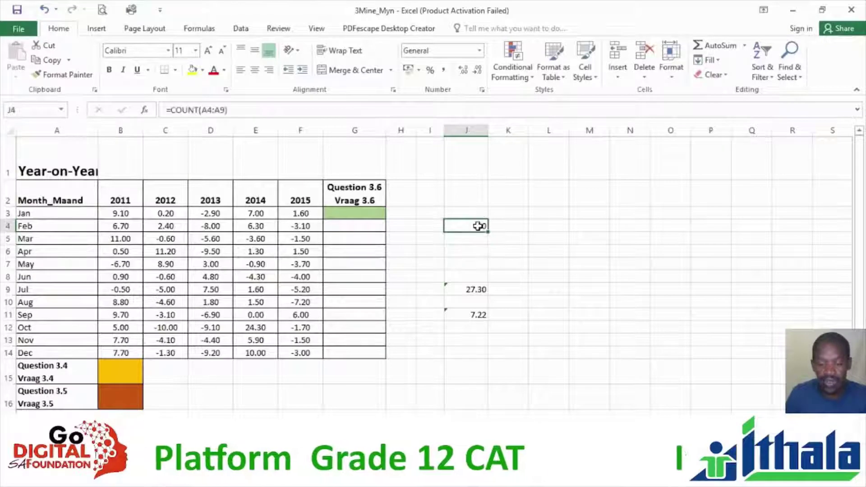
click(226, 110)
key(BackSpace)
key(BackSpace)
key(BackSpace)
key(BackSpace)
key(BackSpace)
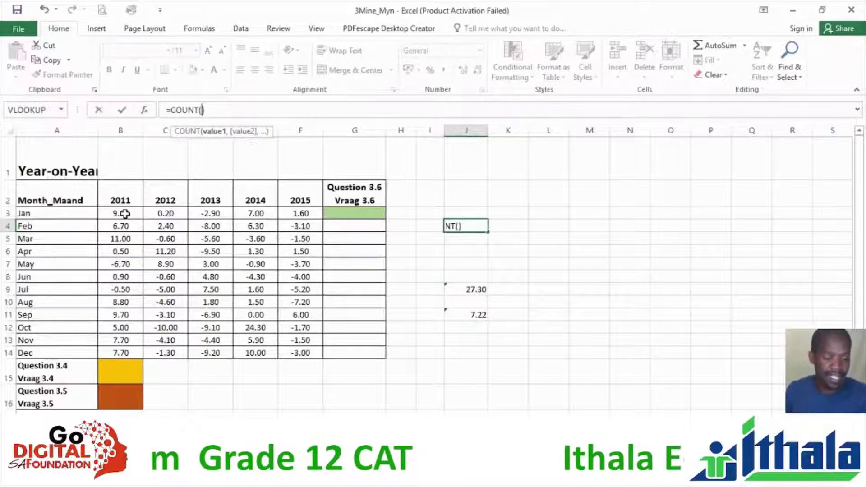
drag(128, 212, 131, 291)
drag(134, 343, 120, 352)
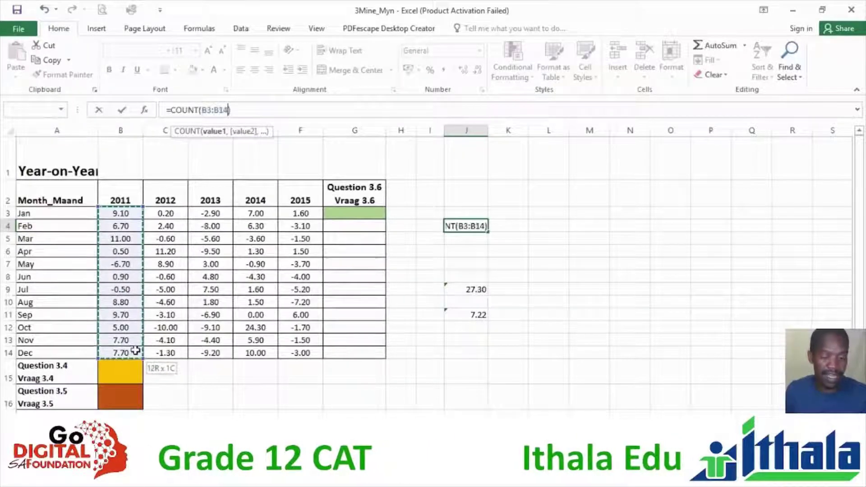
key(Return)
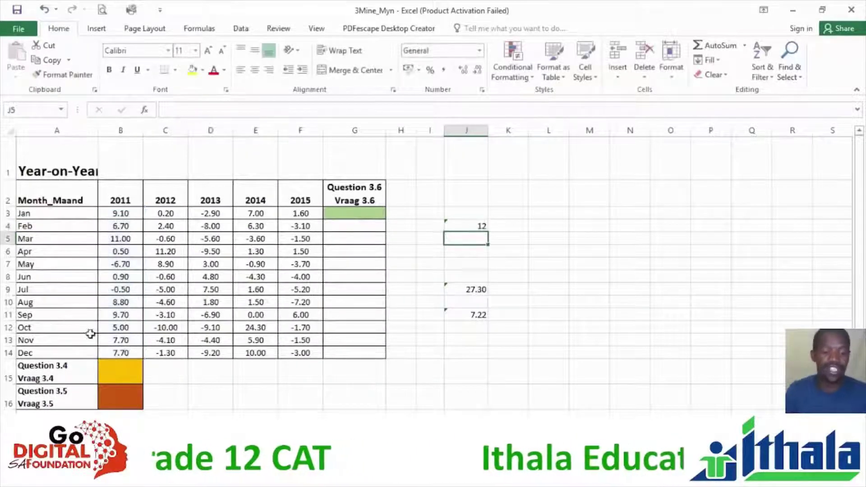
drag(126, 214, 142, 352)
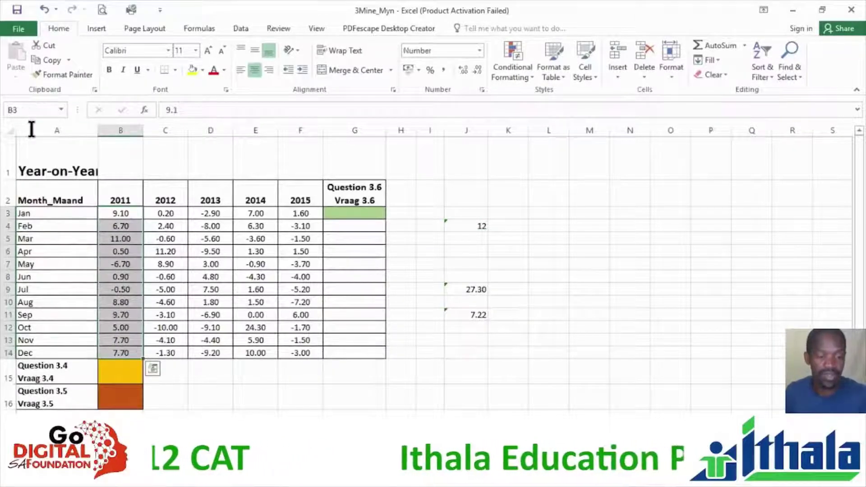
click(177, 261)
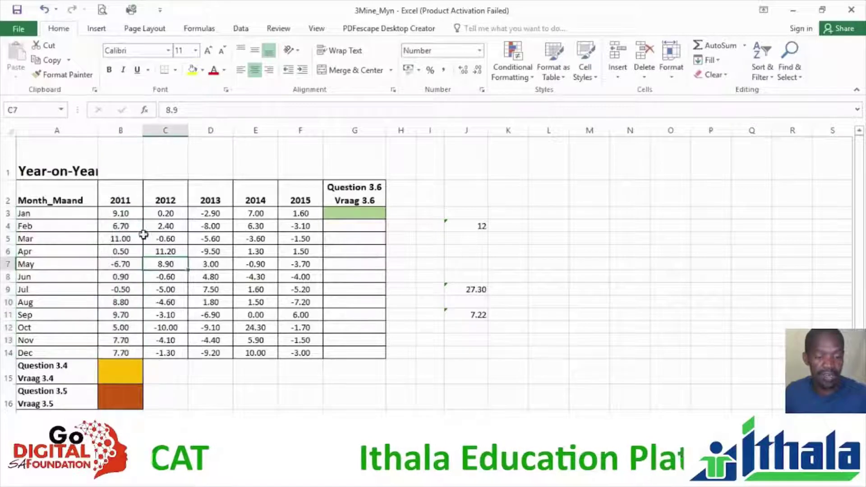
drag(127, 215, 136, 353)
click(474, 225)
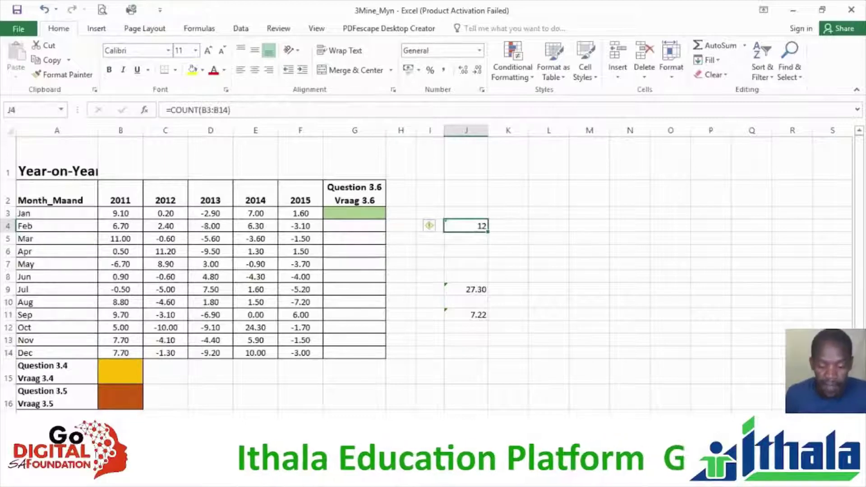
Check the cheat sheet's INT entry, and remove the decimals from the August 2011 value in cell J13 of 3Mine_Myn with =INT(B10)
key(alt+Tab)
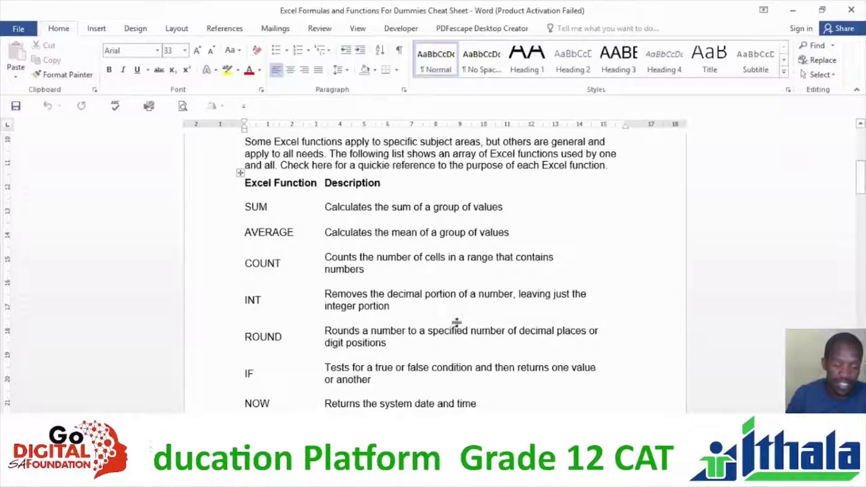
click(451, 475)
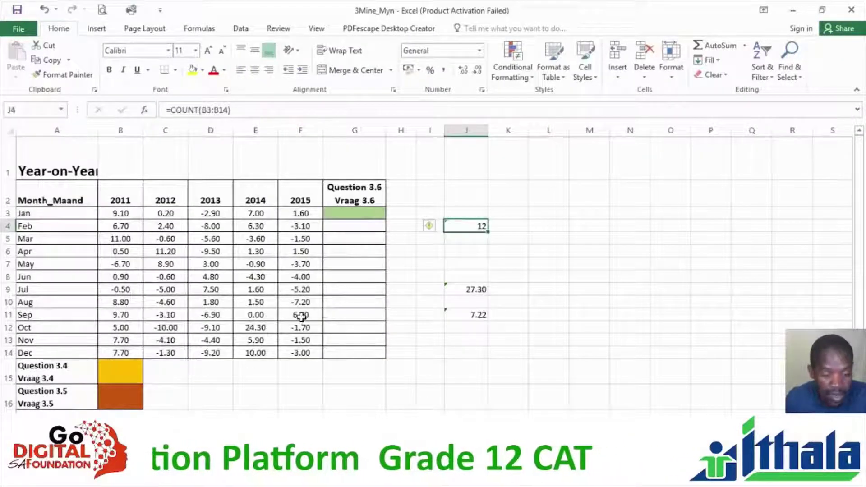
click(120, 302)
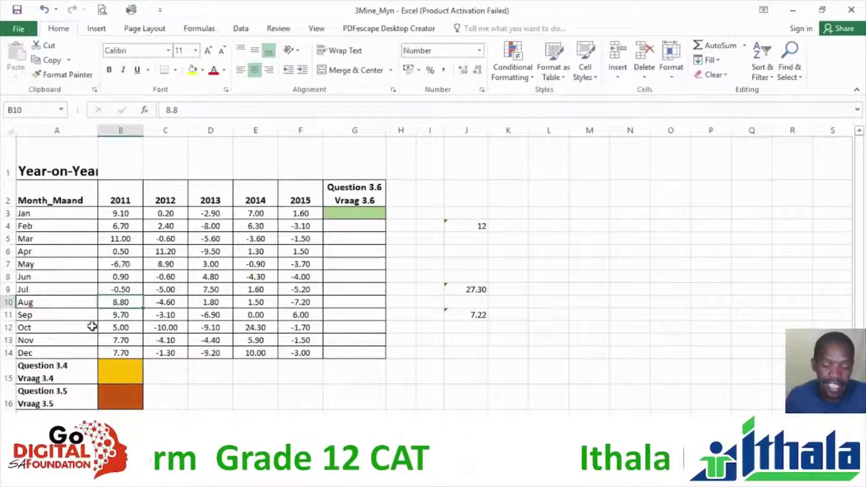
click(471, 341)
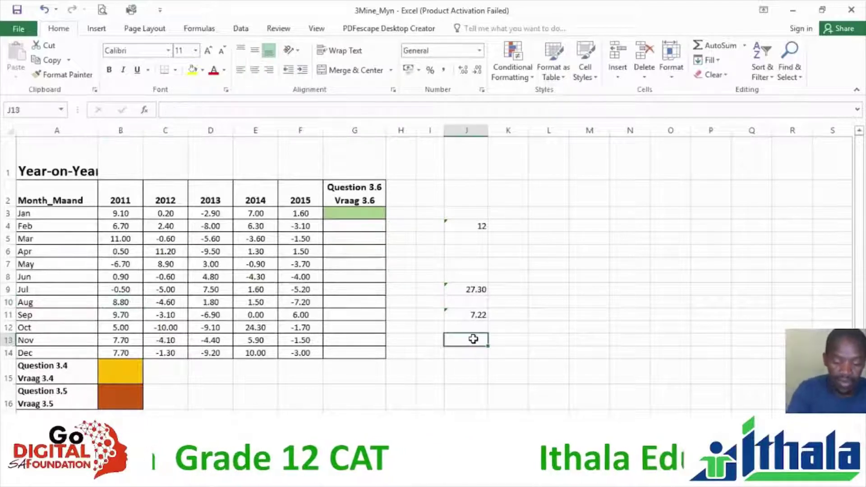
text(=int)
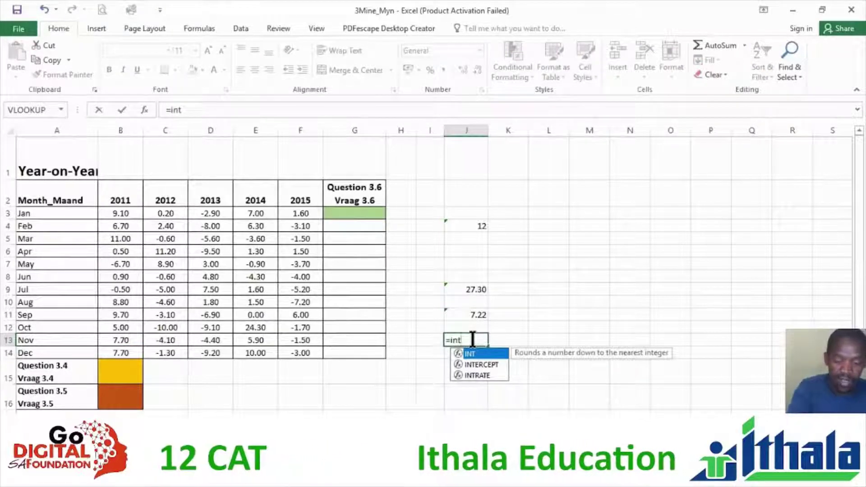
text(()
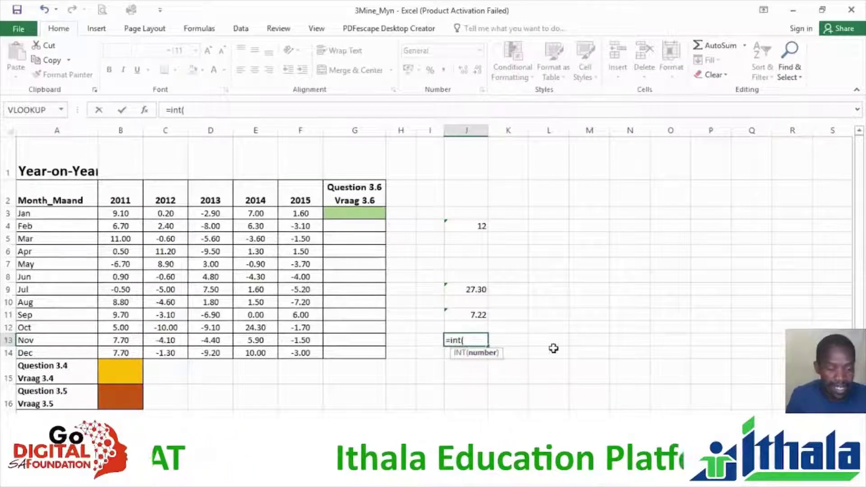
click(121, 302)
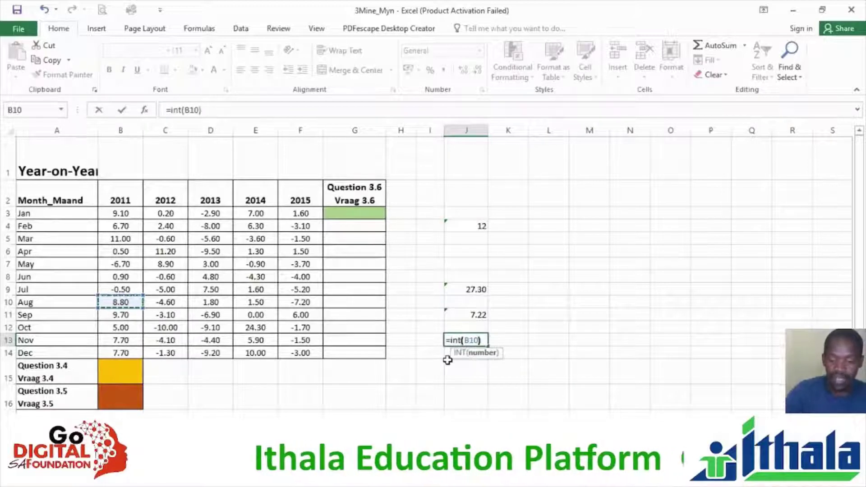
text())
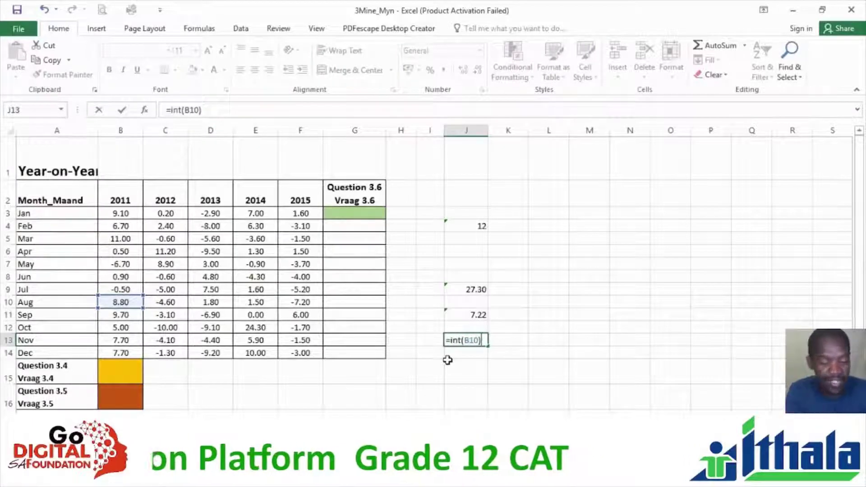
key(Return)
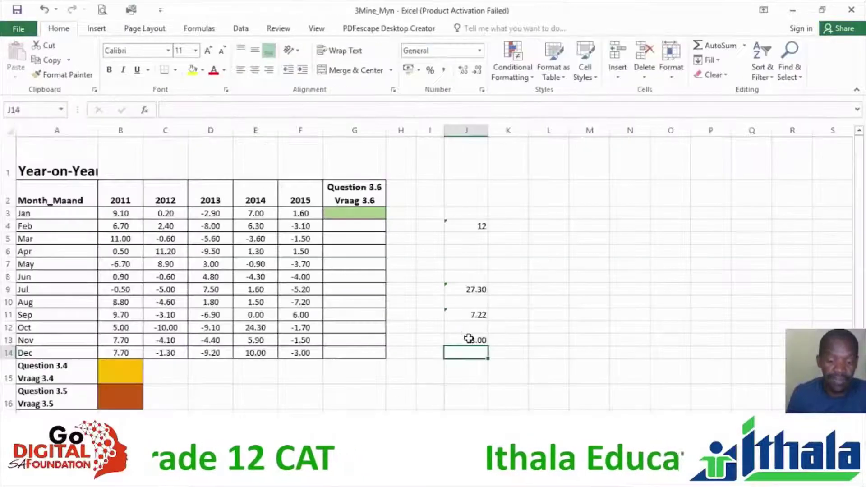
click(474, 341)
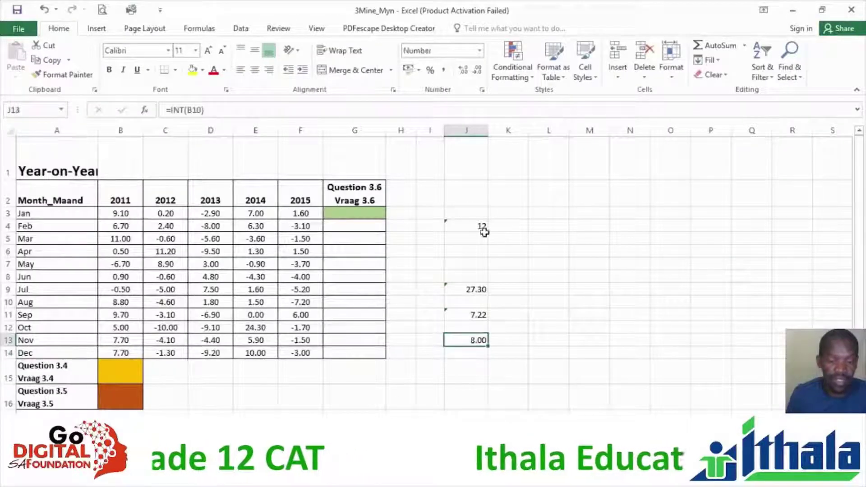
click(227, 109)
key(BackSpace)
key(BackSpace)
key(BackSpace)
key(BackSpace)
key(BackSpace)
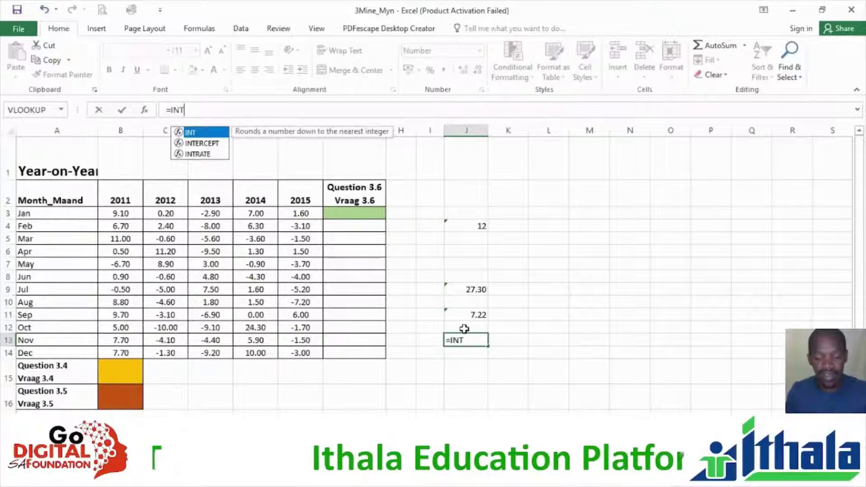
key(Escape)
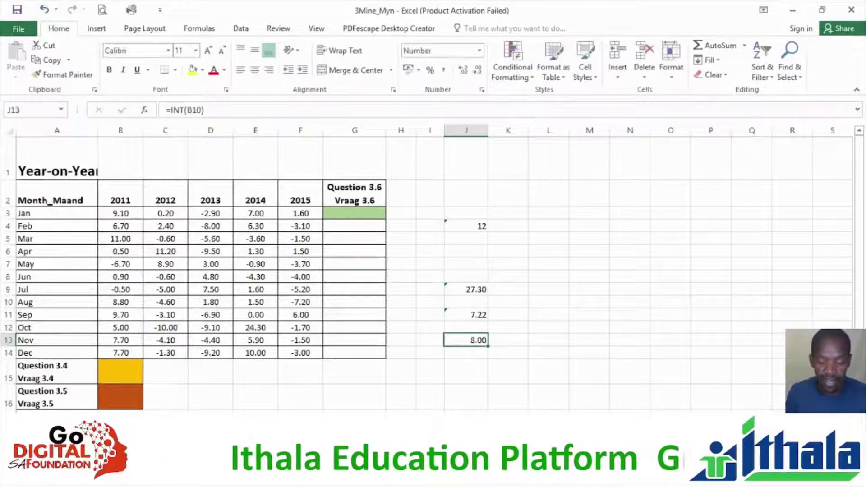
Check the cheat sheet's ROUND entry, and round the July 2013 value to one decimal in cell J6 of 3Mine_Myn with =ROUND(D9,1)
key(alt+Tab)
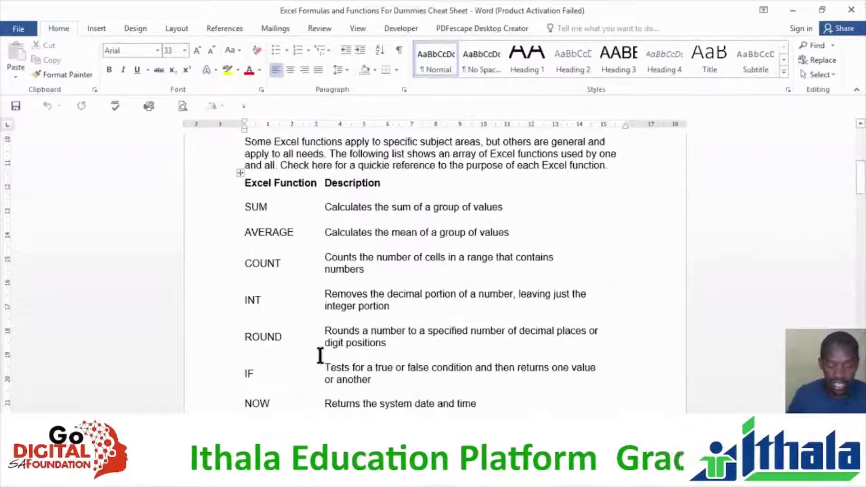
scroll(320, 355, down, 3)
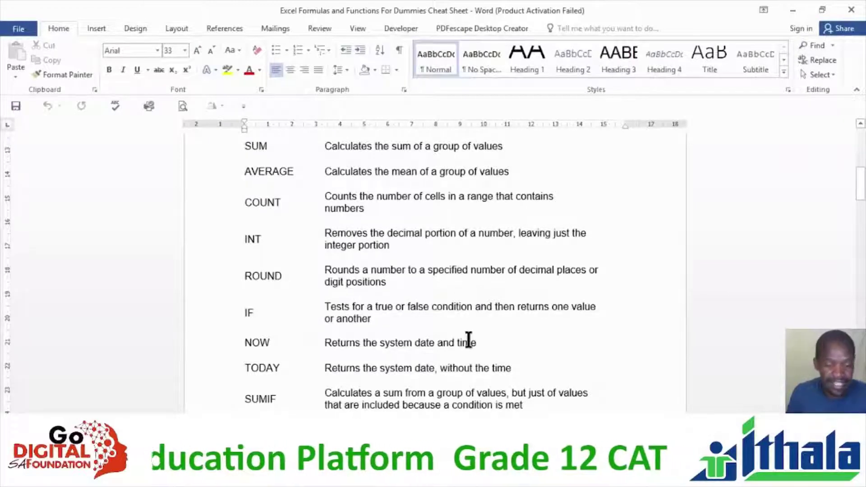
scroll(421, 330, up, 2)
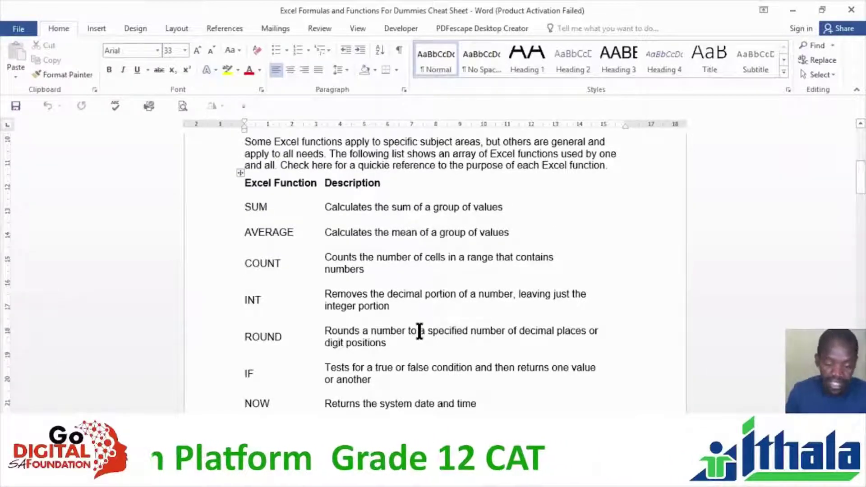
key(alt+Tab)
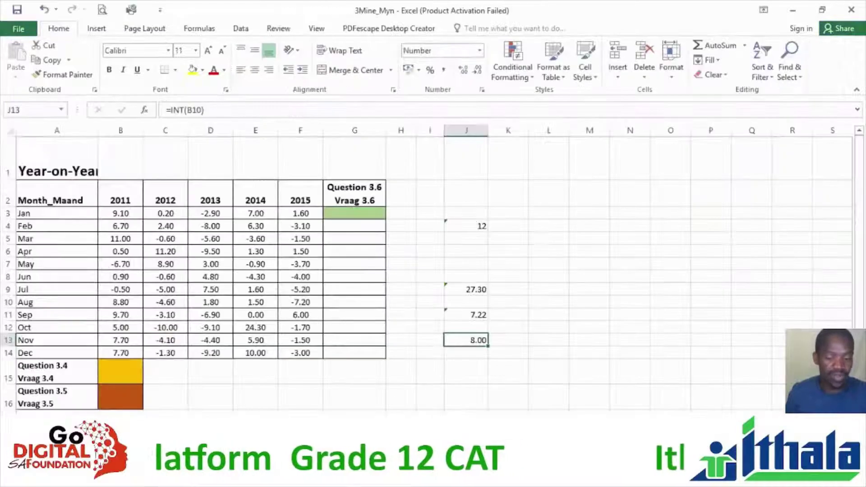
click(471, 251)
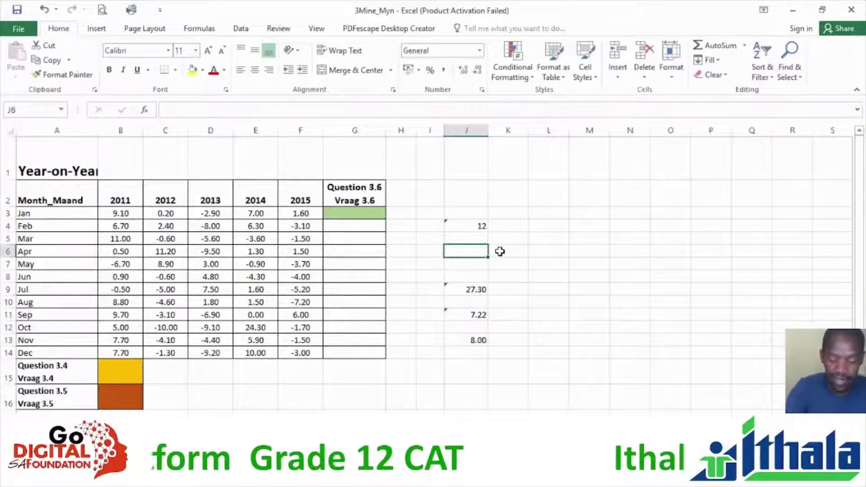
text(=)
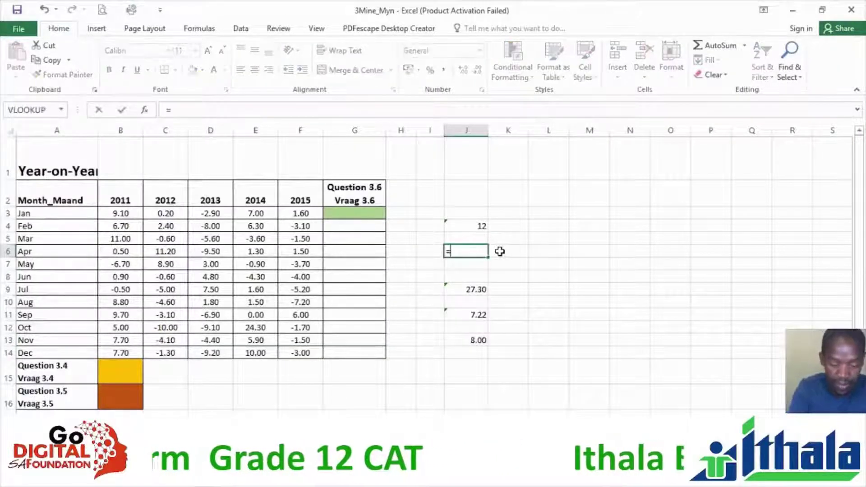
text(round)
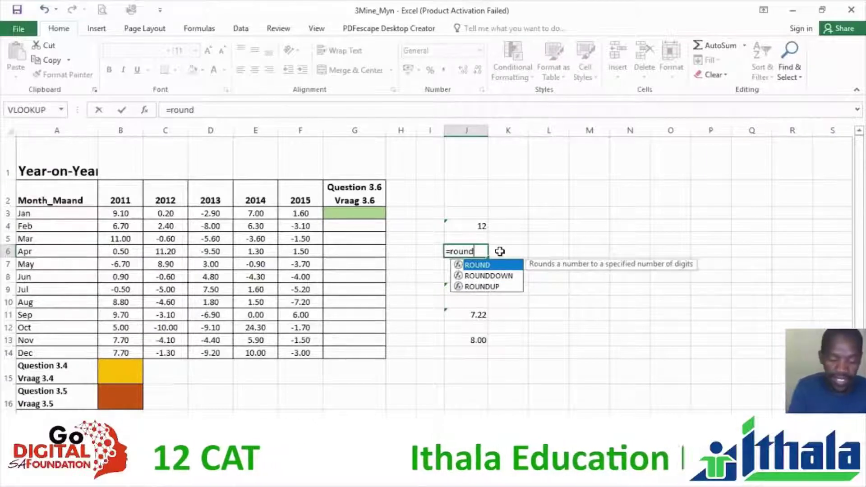
text(()
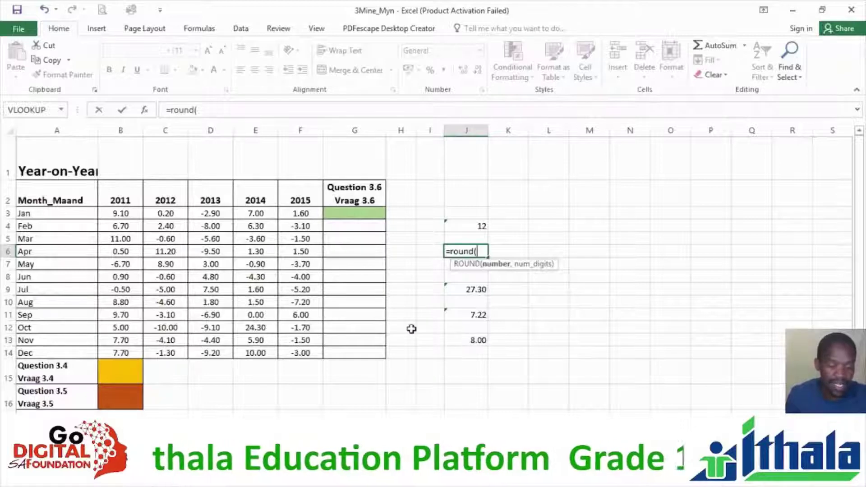
click(208, 291)
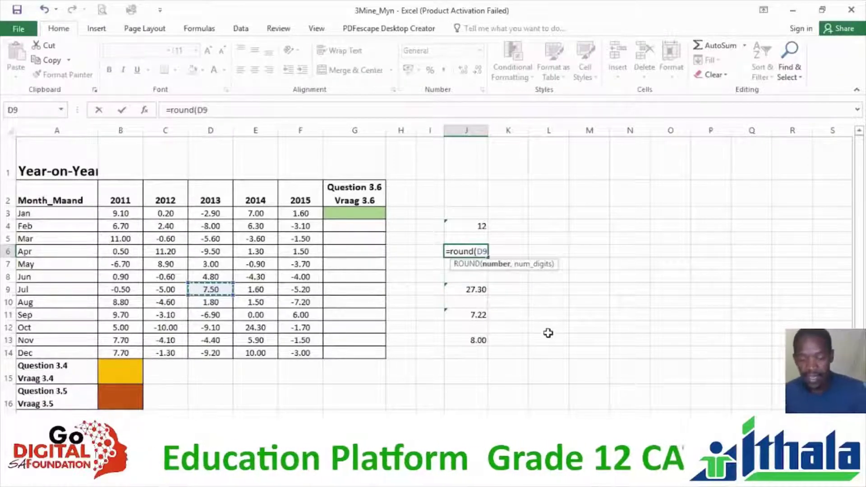
text(,)
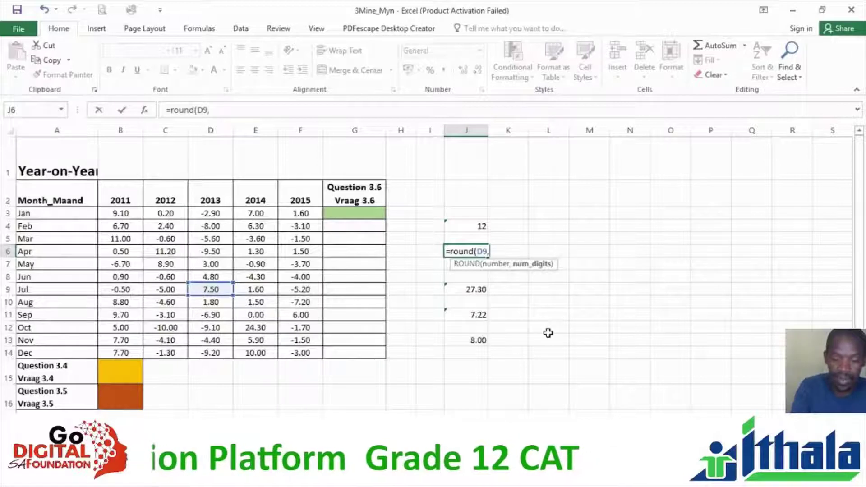
text(1)
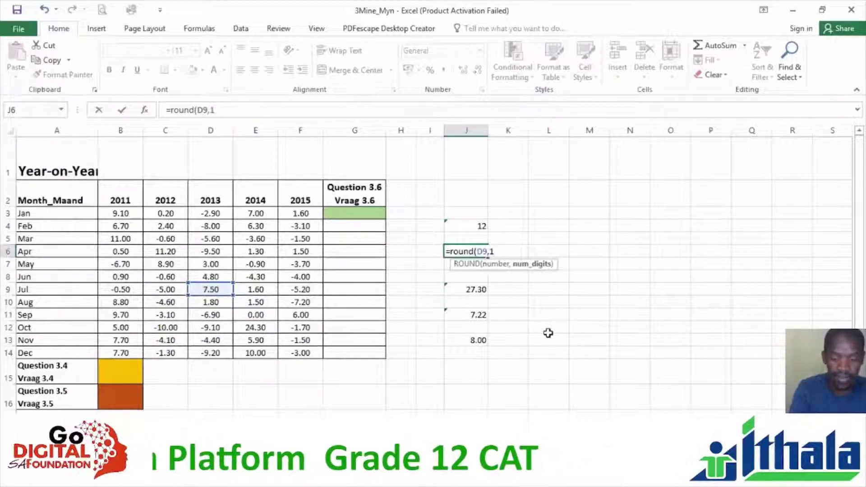
text())
key(Return)
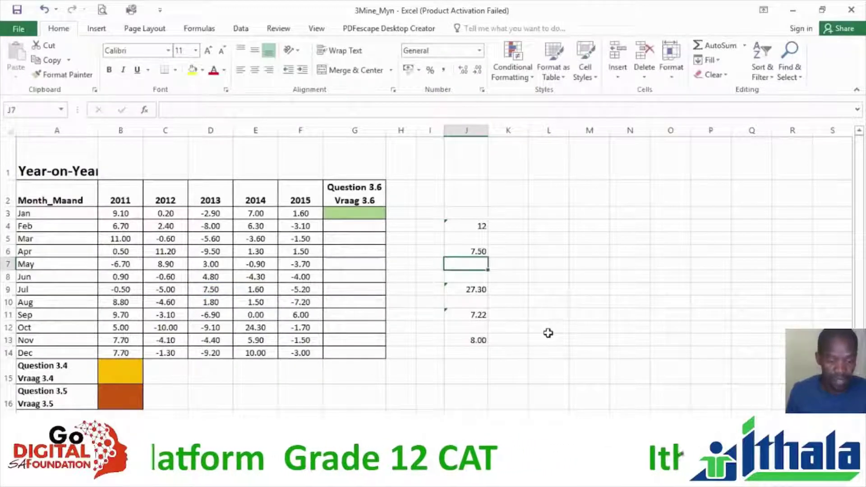
Change the number of digits in cell J6's ROUND formula to 3
click(475, 251)
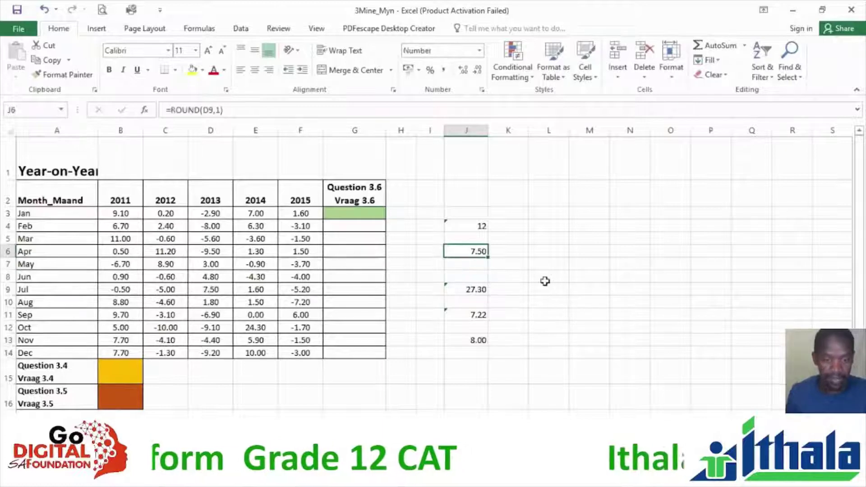
click(219, 110)
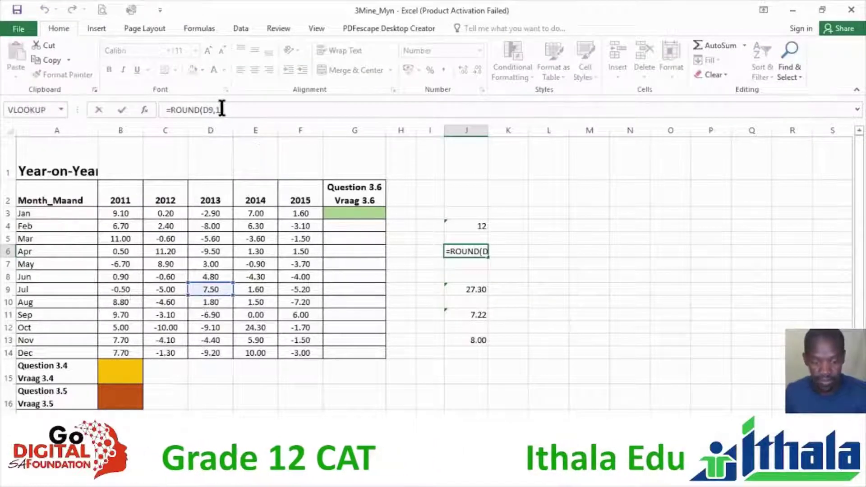
key(Return)
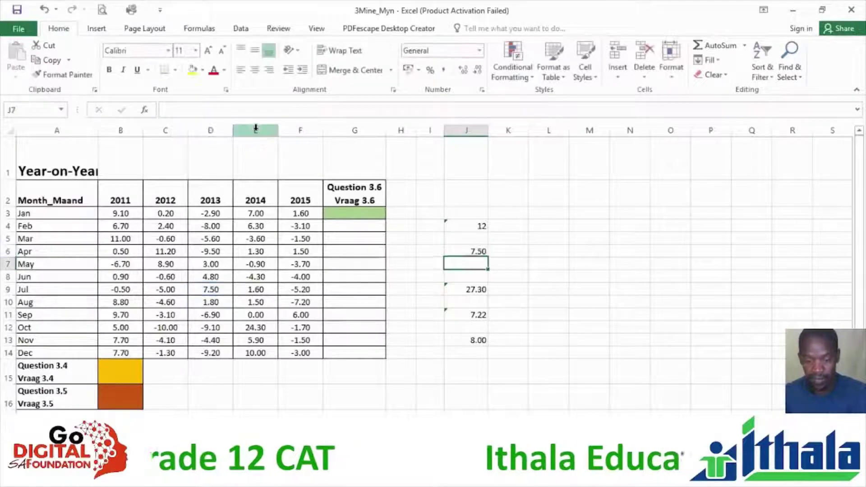
Replace the number reference in cell J6's ROUND formula with the March 2011 value, giving =ROUND(B5,3)
click(466, 251)
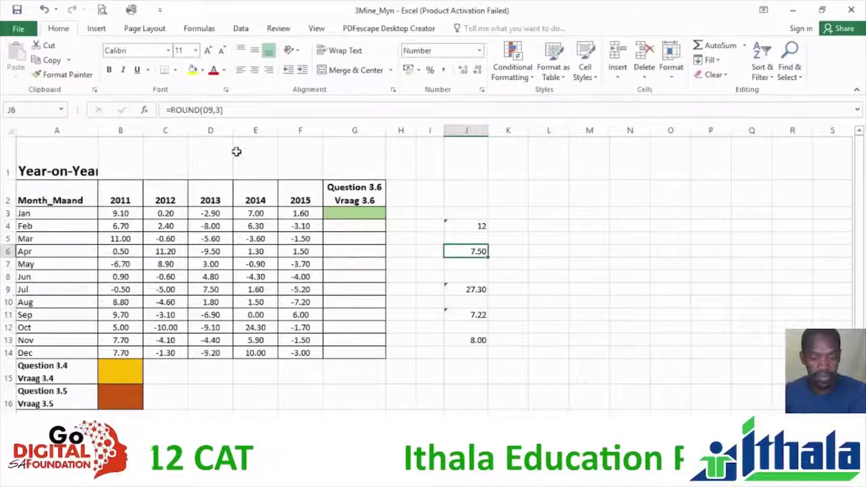
click(212, 110)
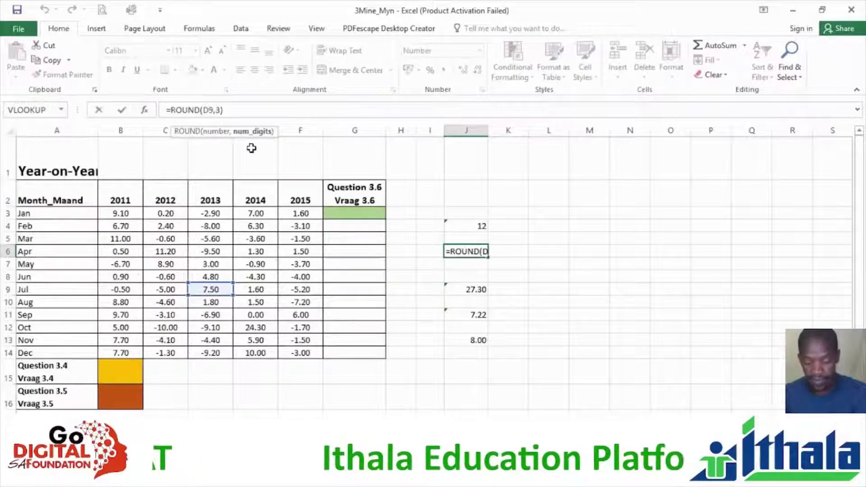
key(BackSpace)
key(BackSpace)
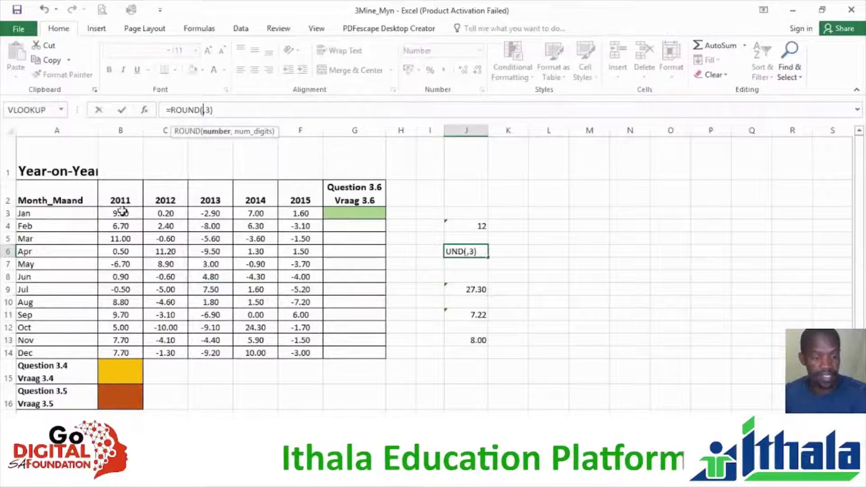
click(131, 239)
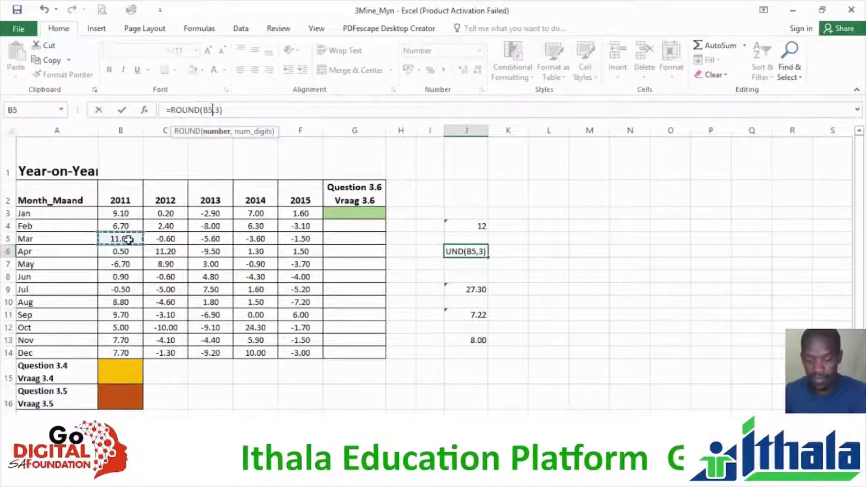
key(Return)
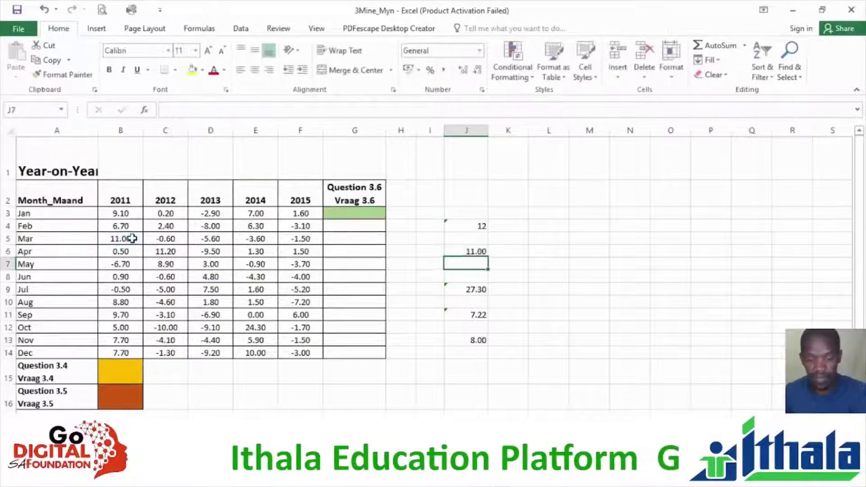
Review the number and digits arguments of the ROUND formula in cell J6 without changing them
click(477, 251)
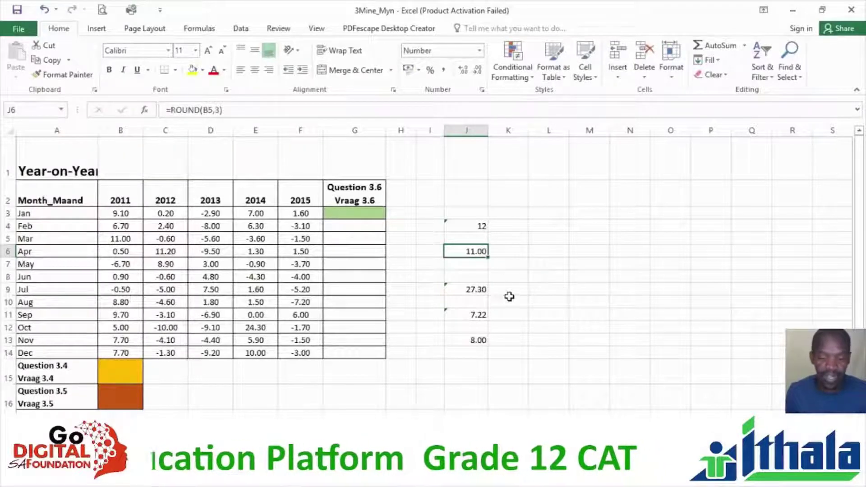
mouse_move(466, 258)
mouse_down()
mouse_move(478, 252)
mouse_move(469, 255)
mouse_up()
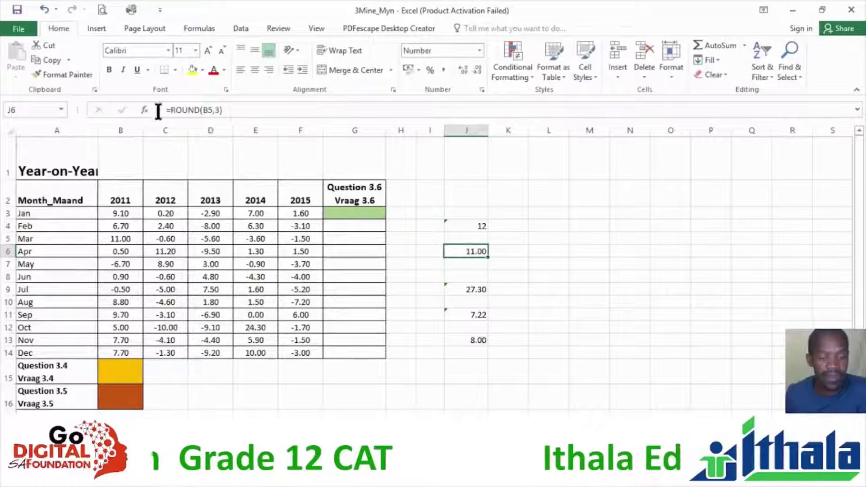
click(209, 110)
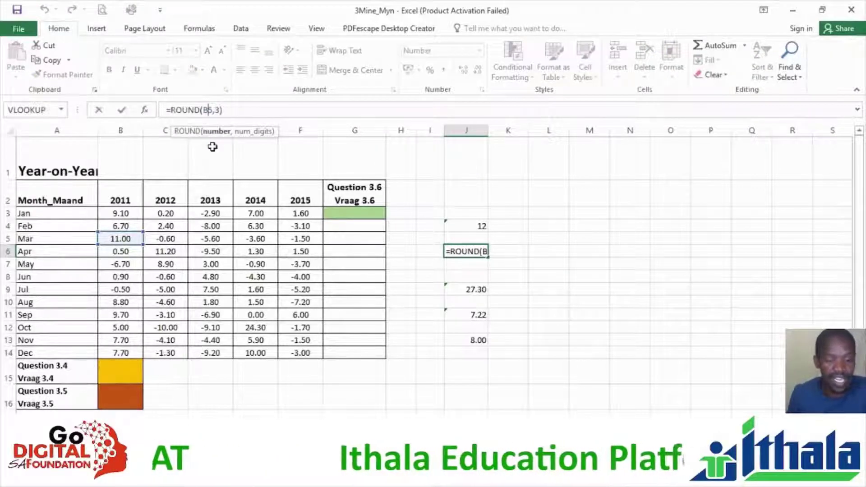
click(219, 110)
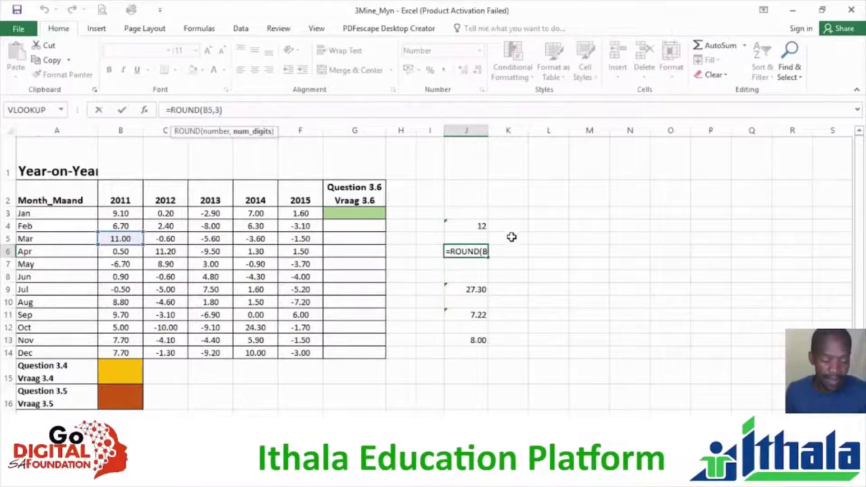
key(ctrl+Return)
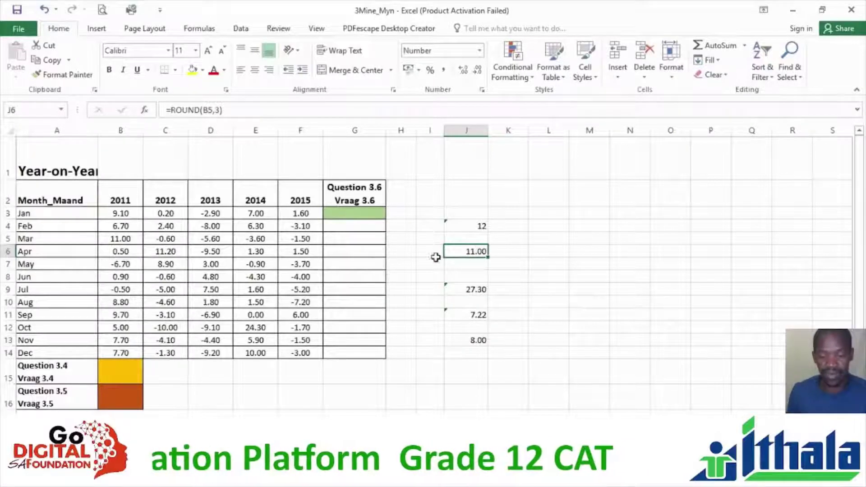
click(556, 253)
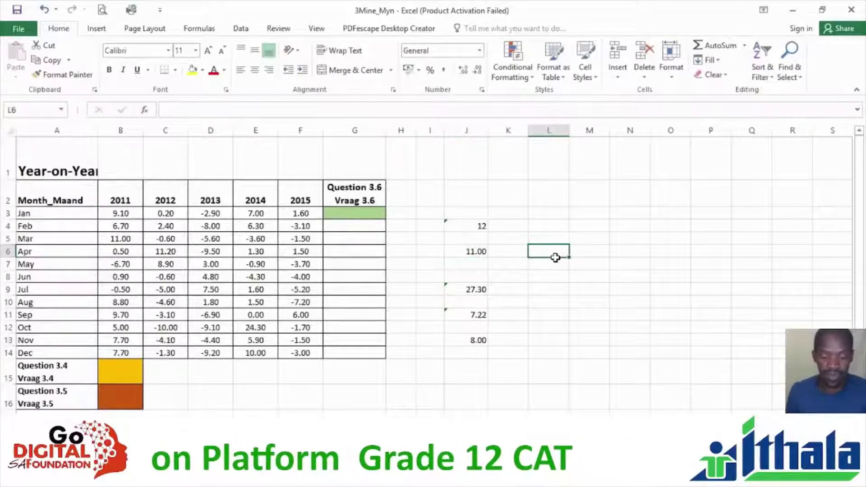
click(468, 251)
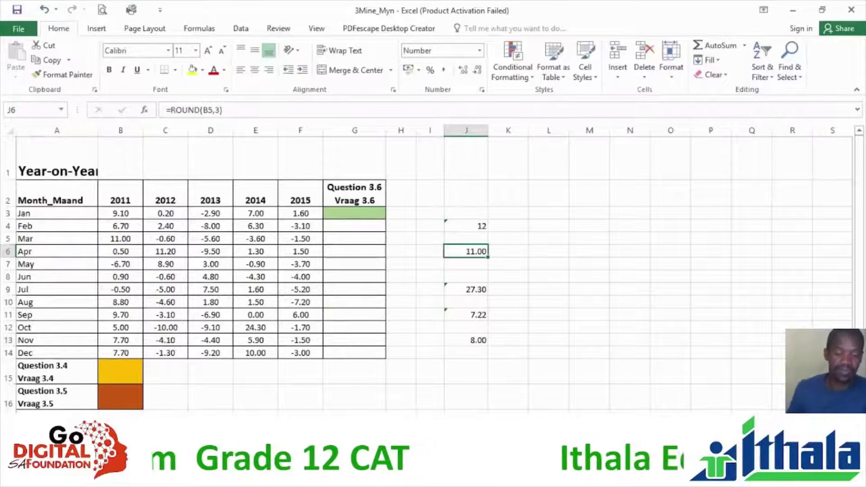
Check the IF entry in the Word cheat sheet, and enter the values 49, 50 and 51 in cells G6 to G8 of 3Mine_Myn
key(alt+Tab)
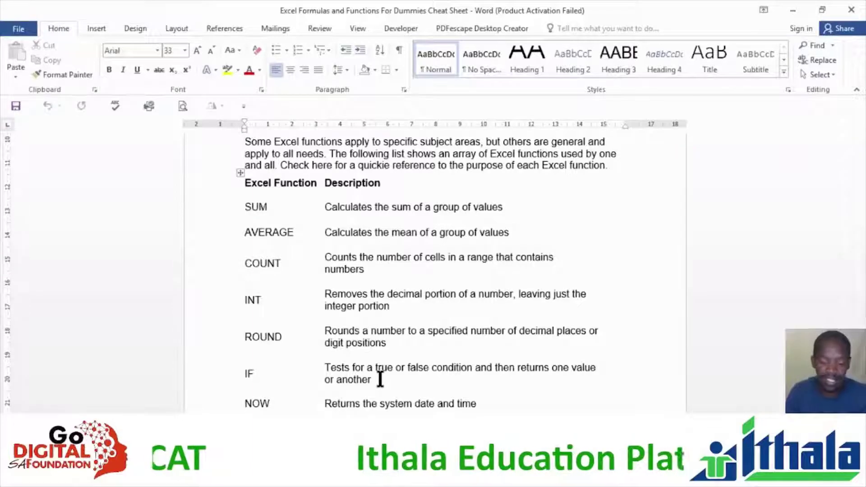
key(alt+Tab)
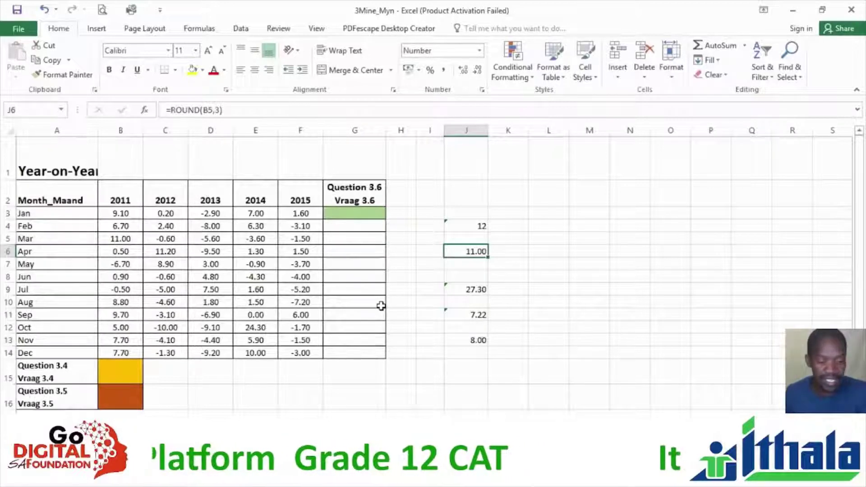
click(360, 254)
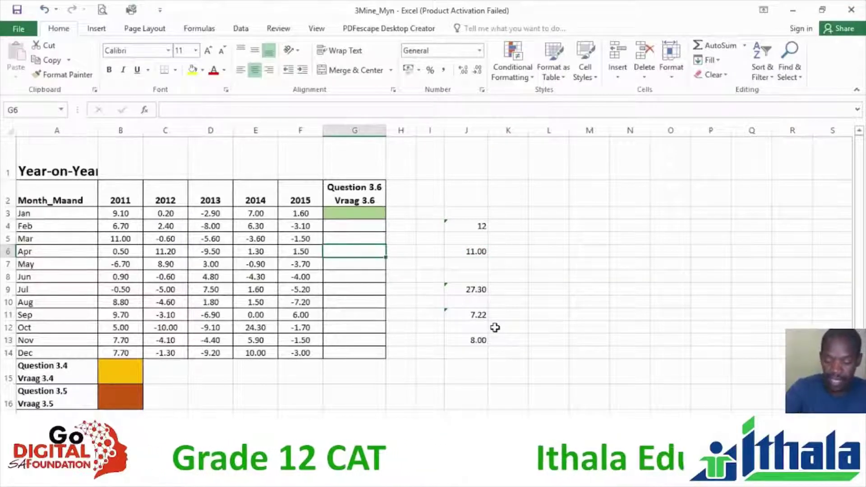
text(49)
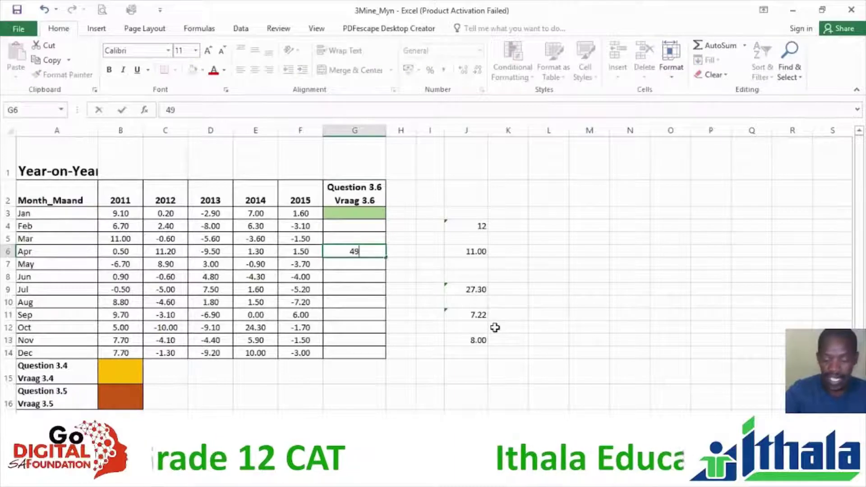
key(Return)
text(50)
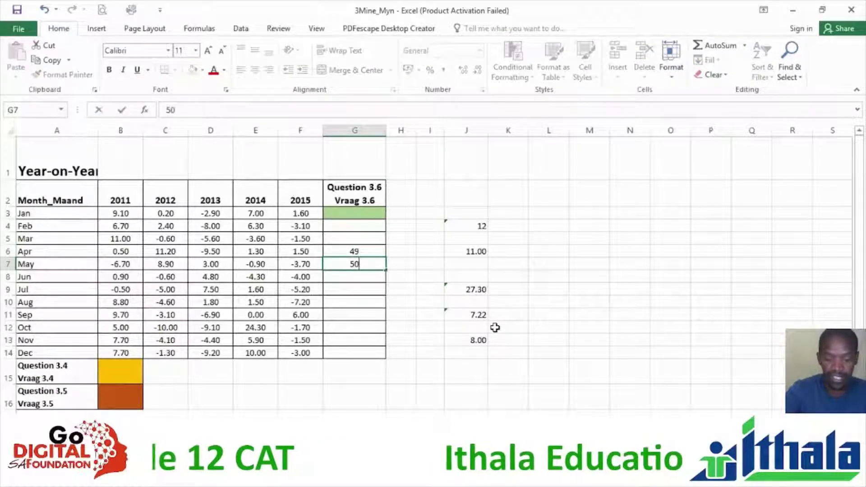
key(Return)
text(51)
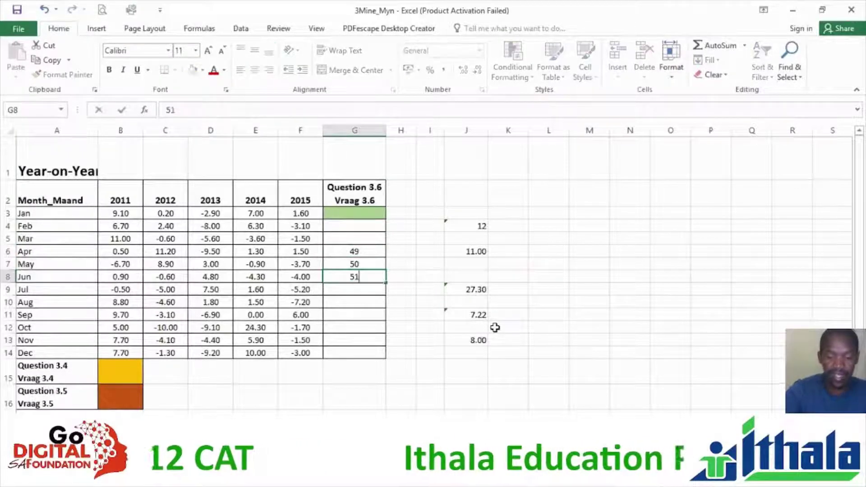
key(Return)
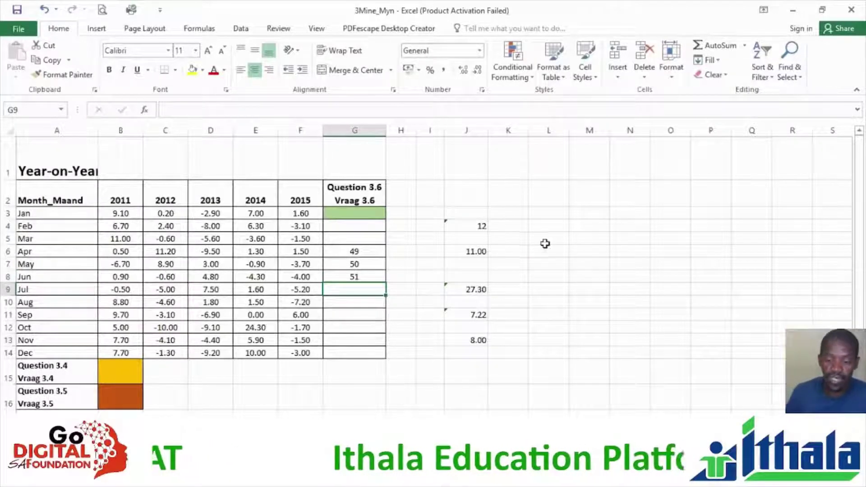
Start an IF formula in cell L5 with the logical test G6>=50
click(560, 237)
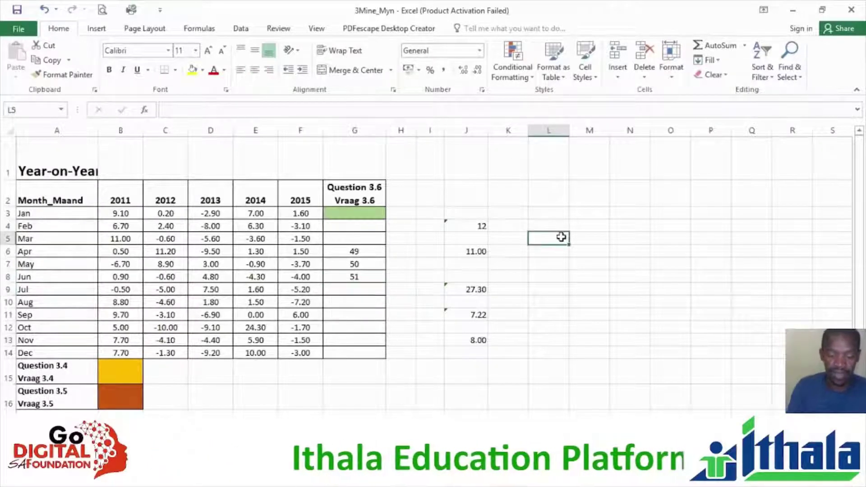
text(=if)
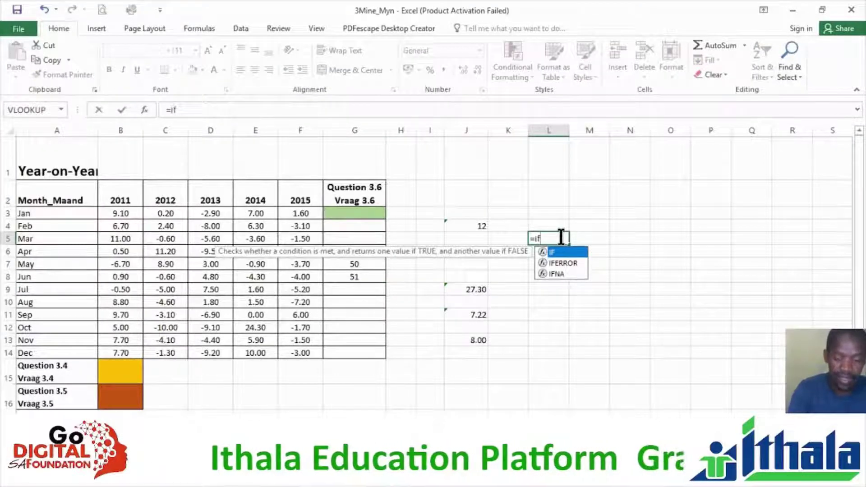
text(()
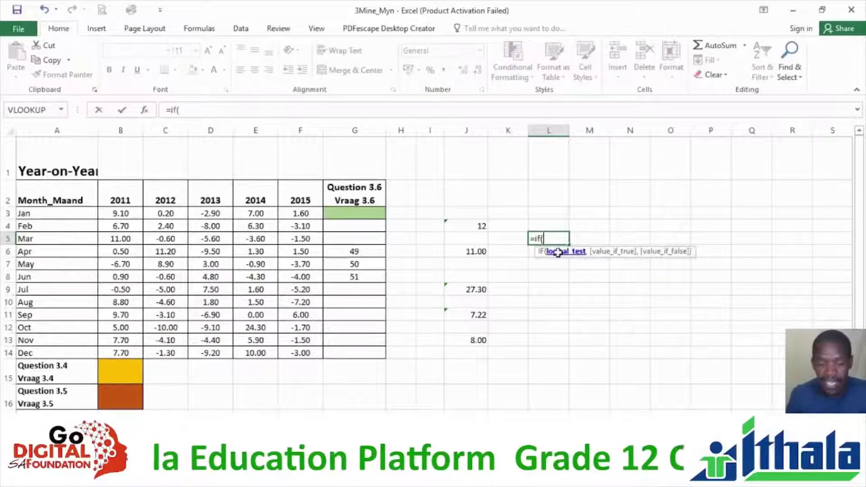
click(361, 252)
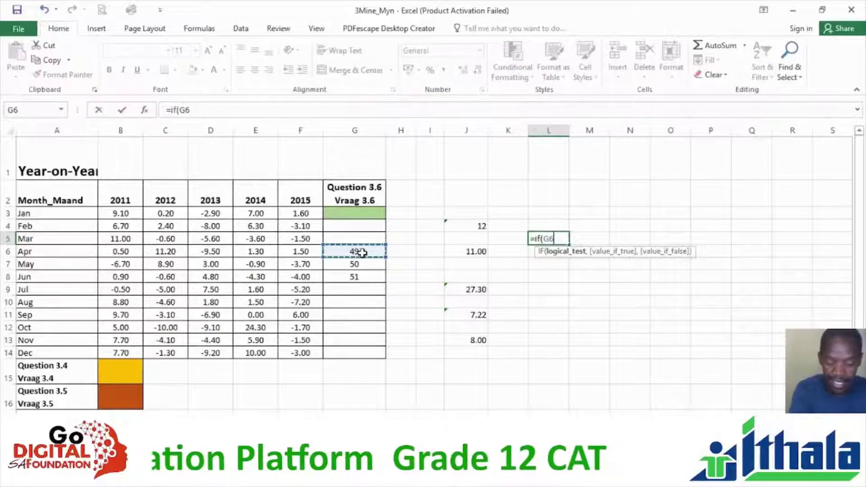
text(>)
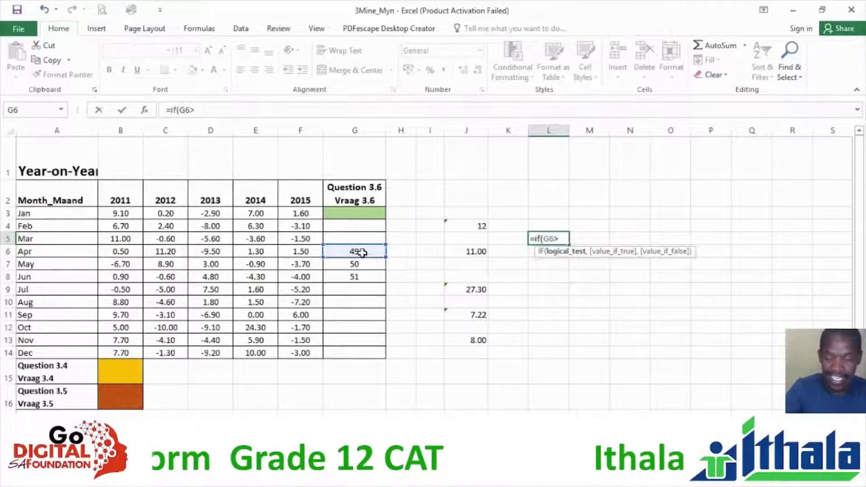
text(=50)
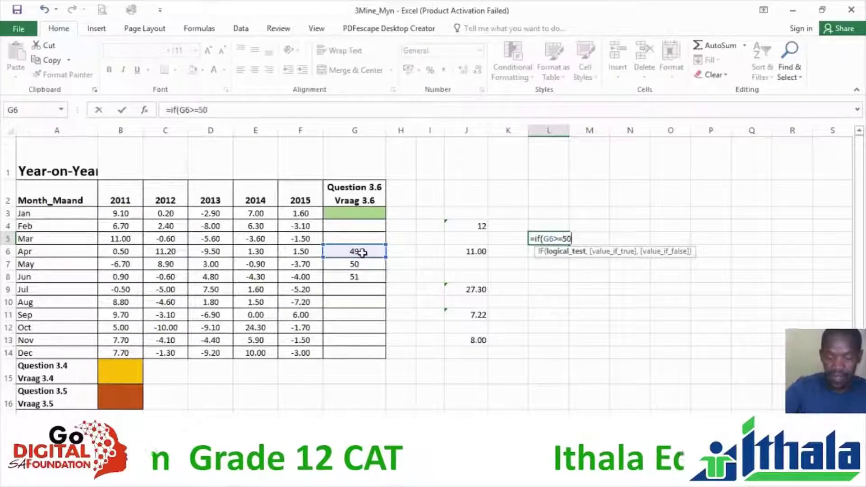
Give L5's IF formula "Pass" as the value if true and Fail as the value if false, and submit it
text(,)
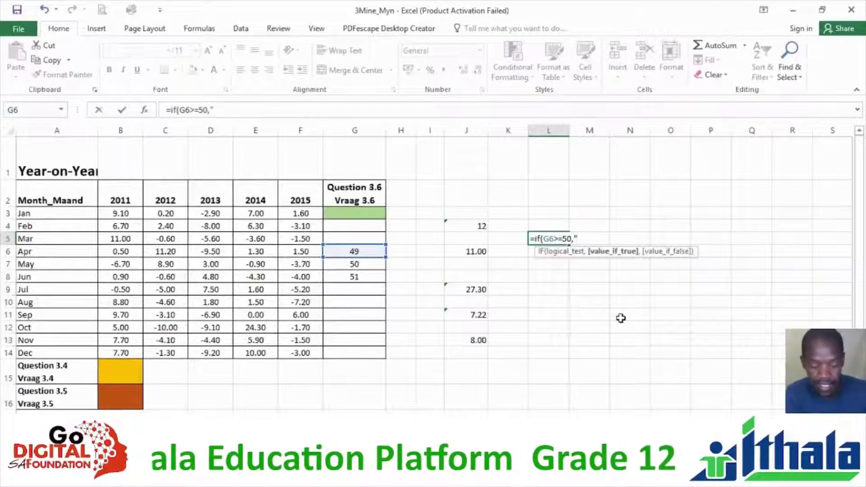
text(Pass)
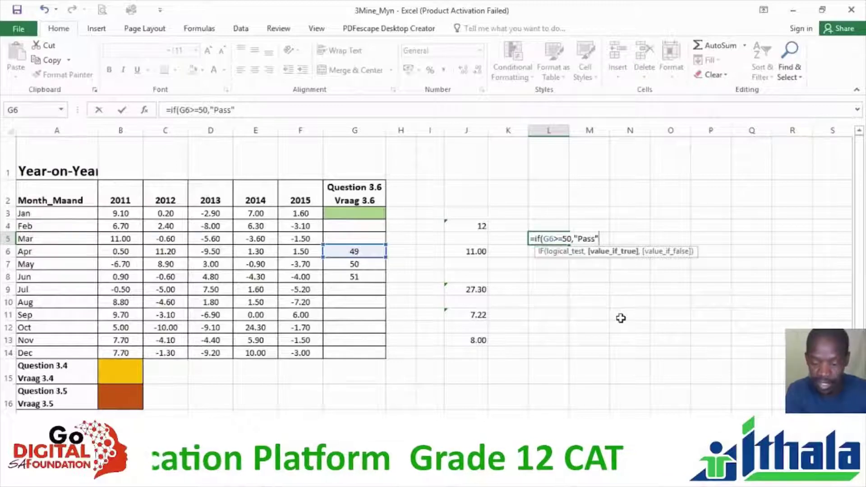
text(")
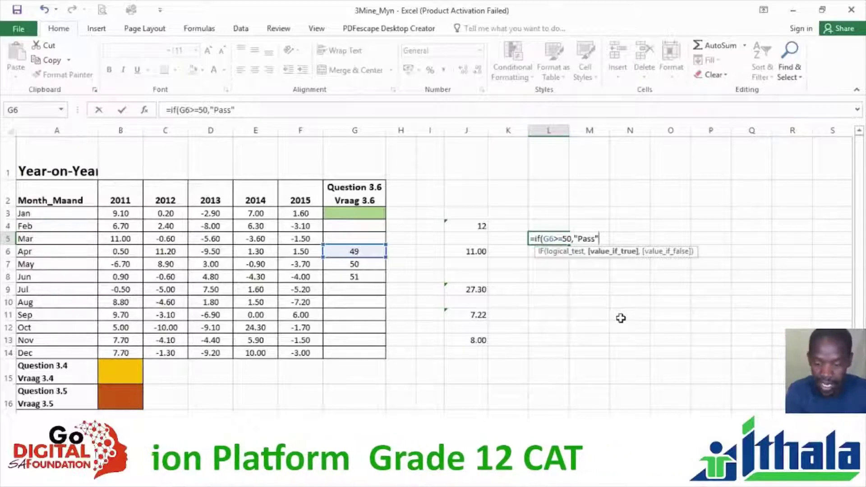
text(,)
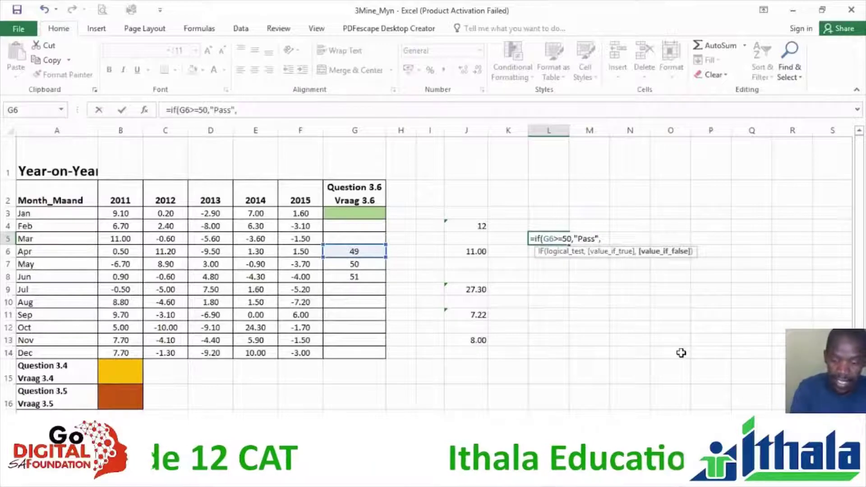
text(ail)
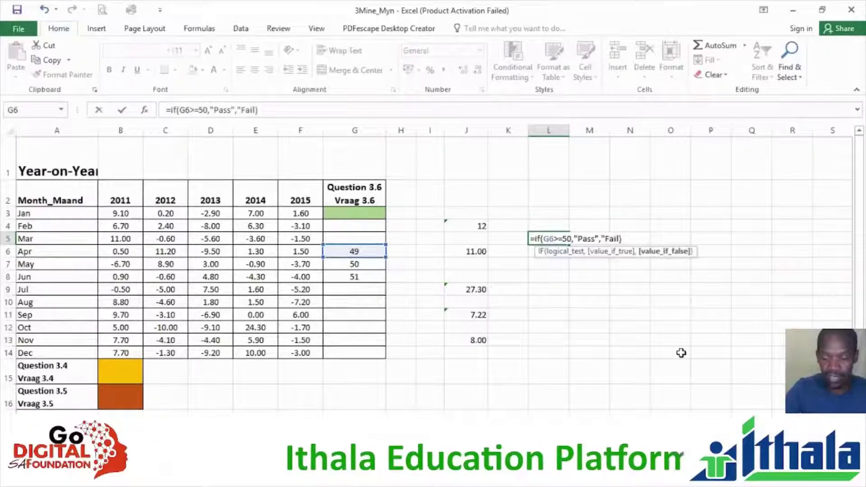
key(Return)
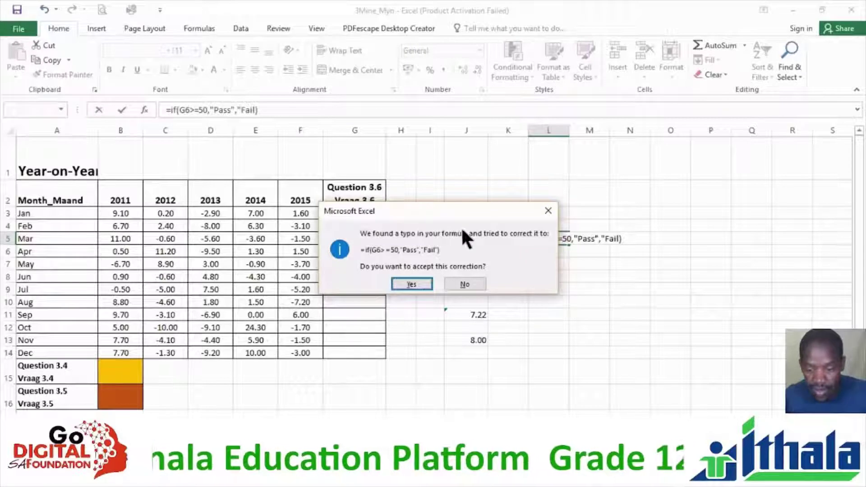
Decline the suggested correction and add the missing closing quotation mark after Fail, giving =IF(G6>=50,"Pass","Fail") in L5
drag(462, 219, 574, 273)
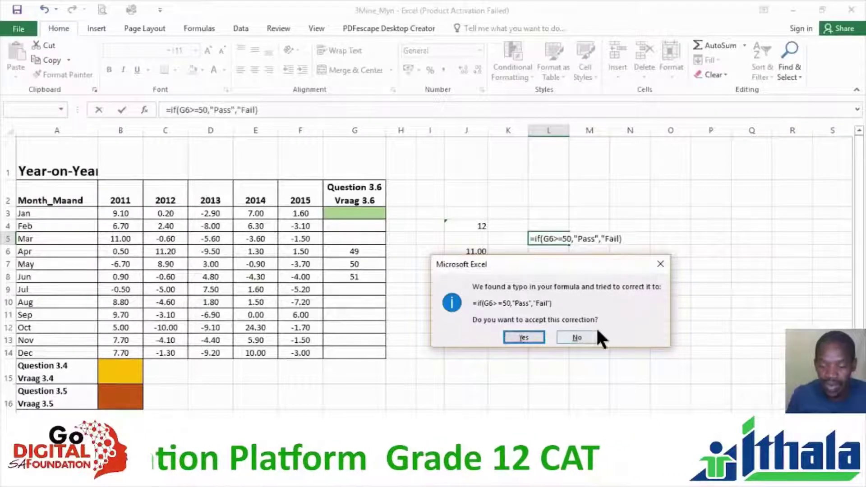
click(581, 337)
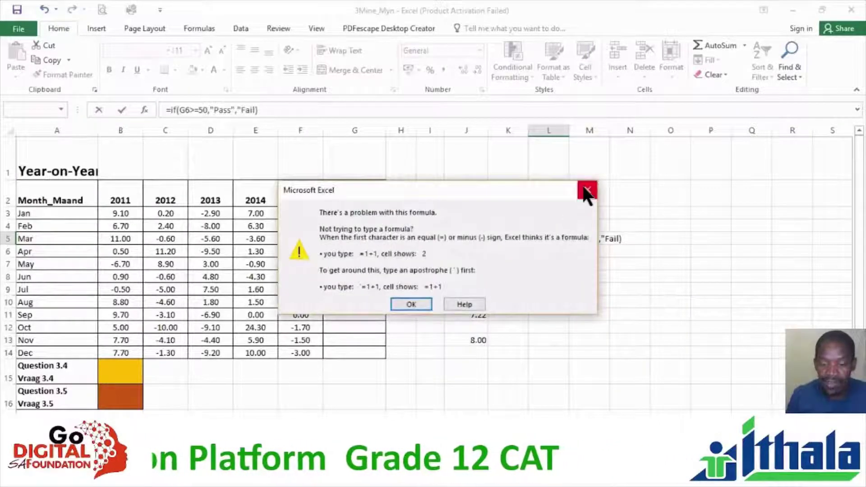
click(586, 191)
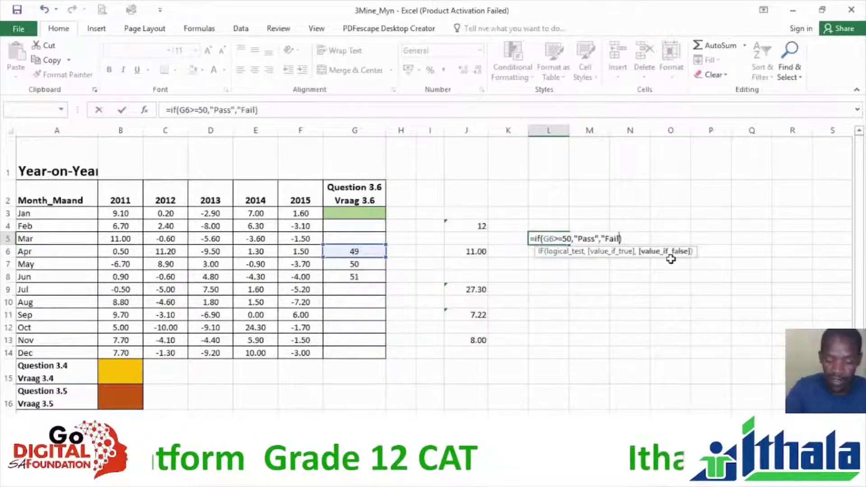
text(")
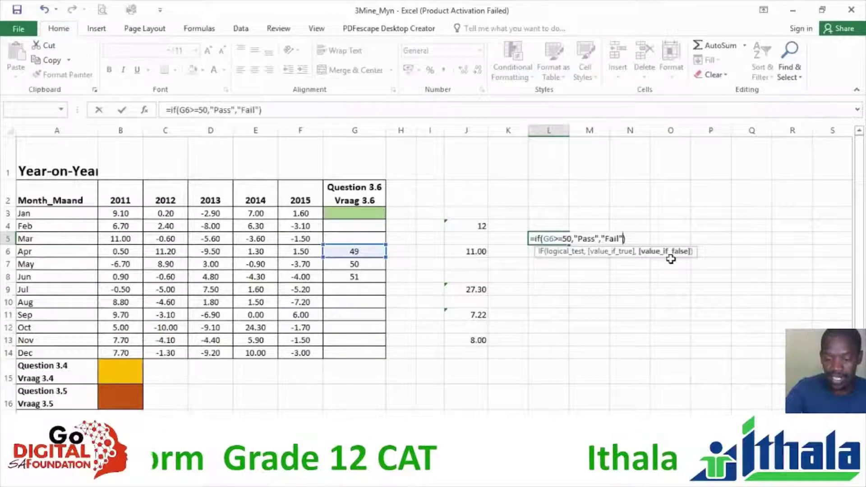
key(Return)
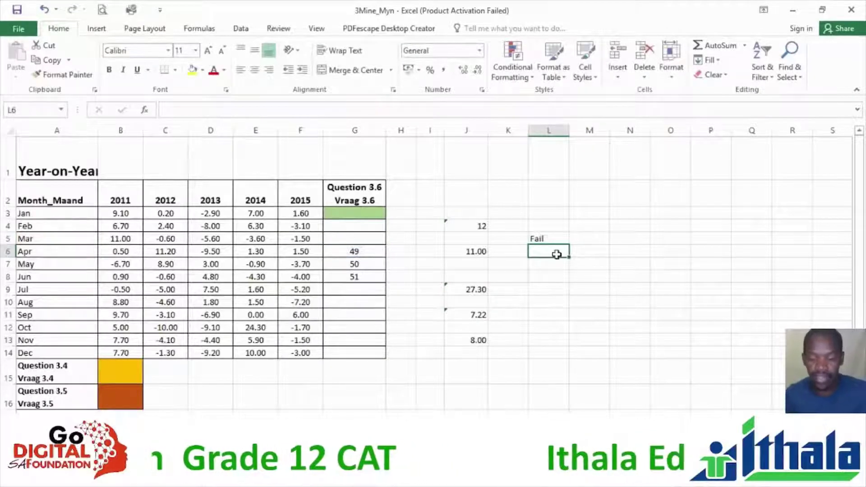
Fill the IF formula from L5 down to L7 and check the cell reference in each copy
click(546, 238)
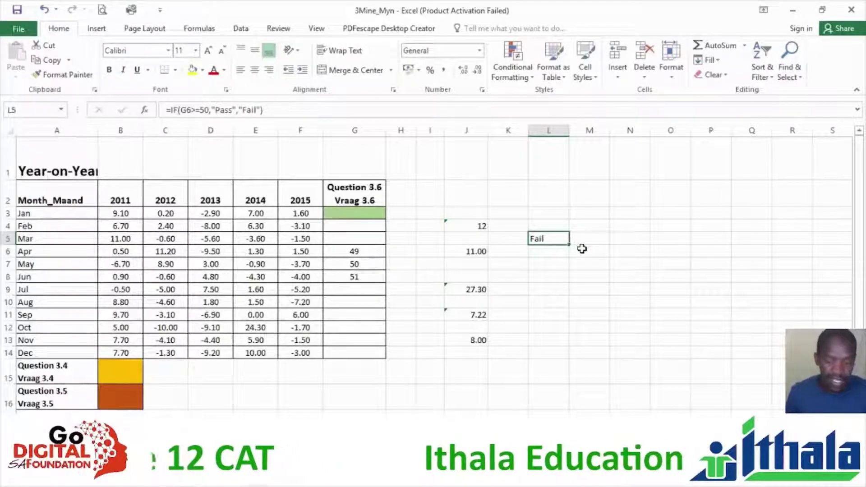
drag(572, 259, 574, 267)
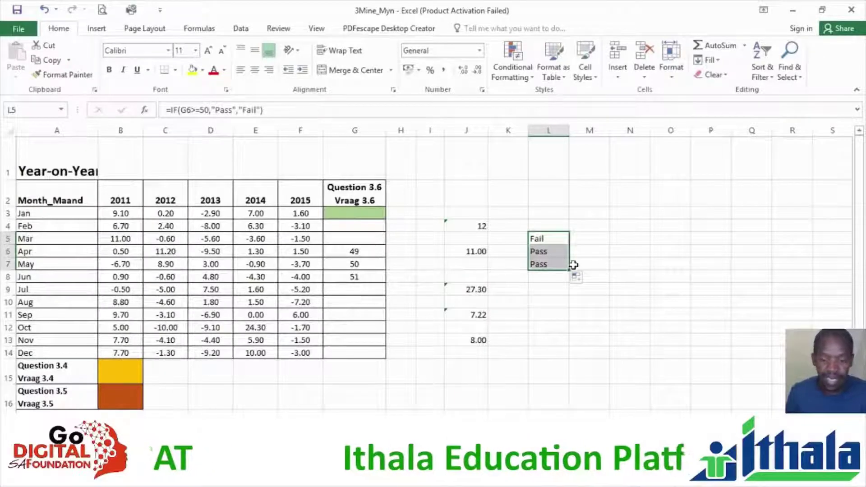
click(547, 252)
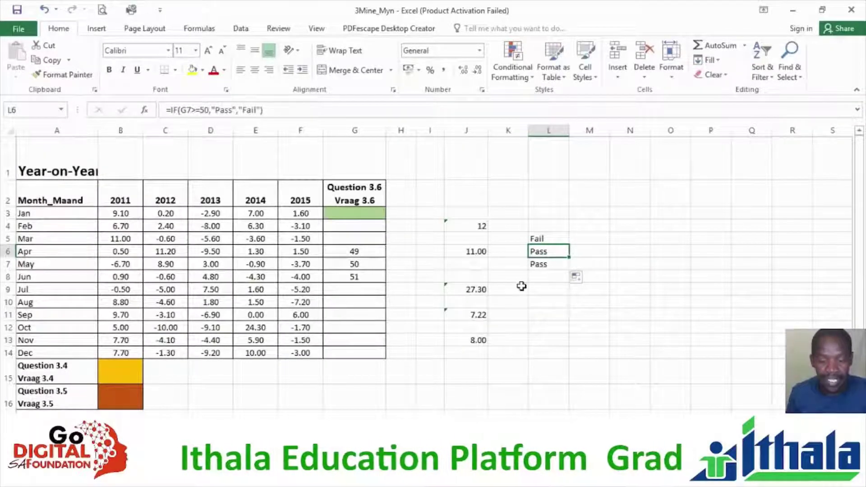
click(546, 264)
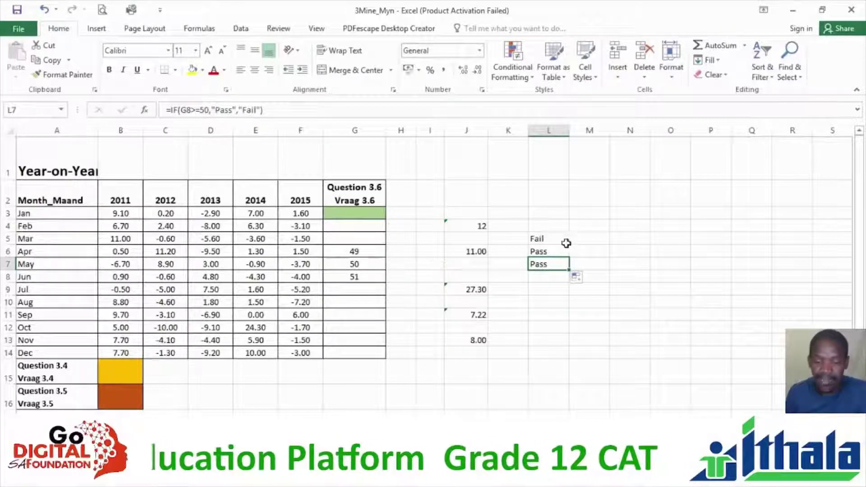
click(550, 240)
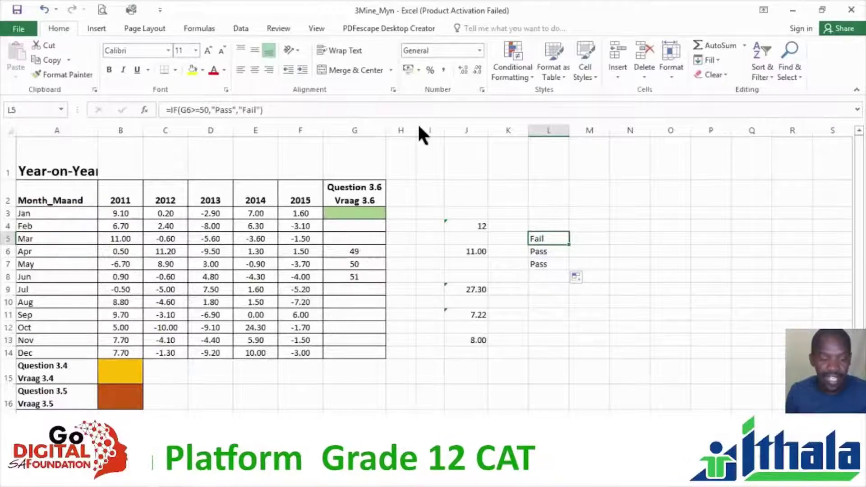
Review the logical test and result arguments of the IF formula in cell L5 without changing them
click(198, 110)
click(197, 110)
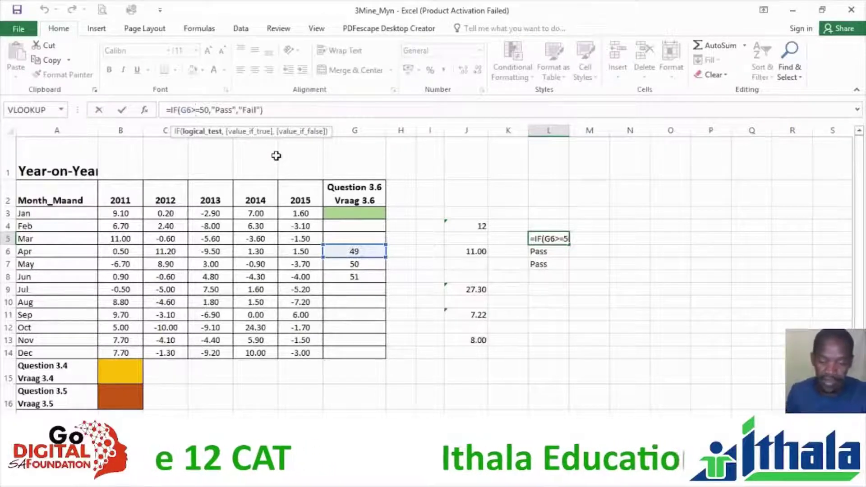
key(Return)
Start an IF formula in cell M5 with the logical test G6<=50
click(587, 239)
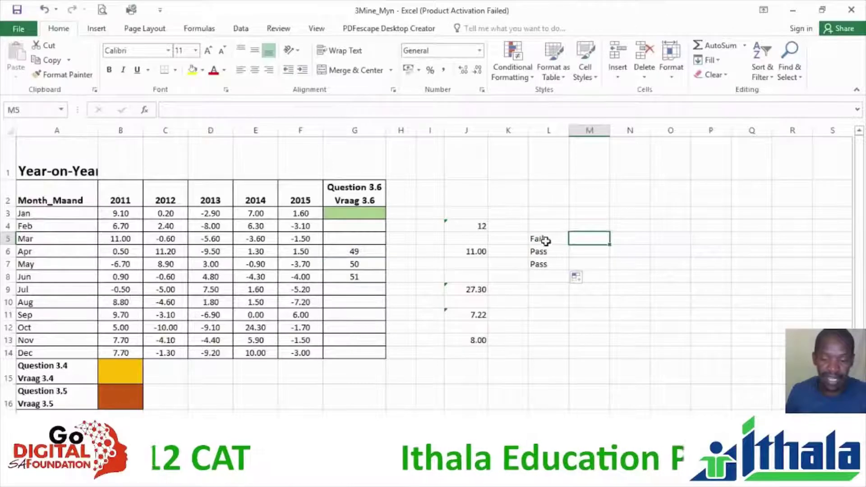
click(545, 240)
click(590, 239)
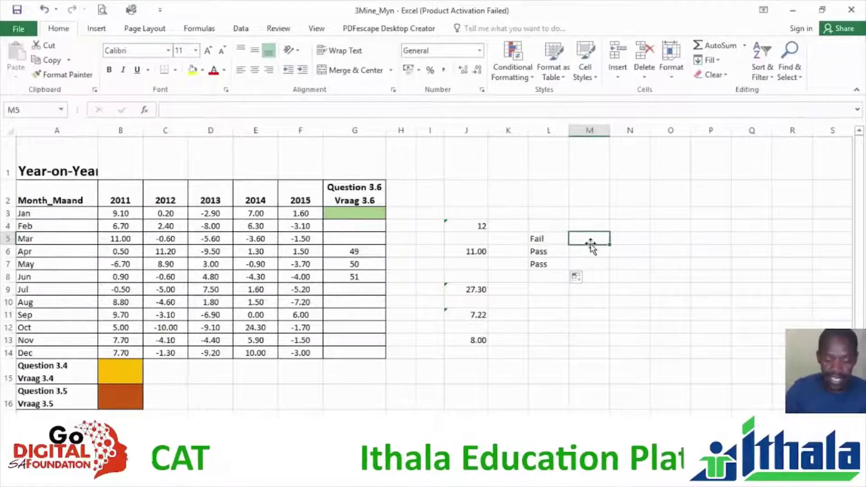
text(=)
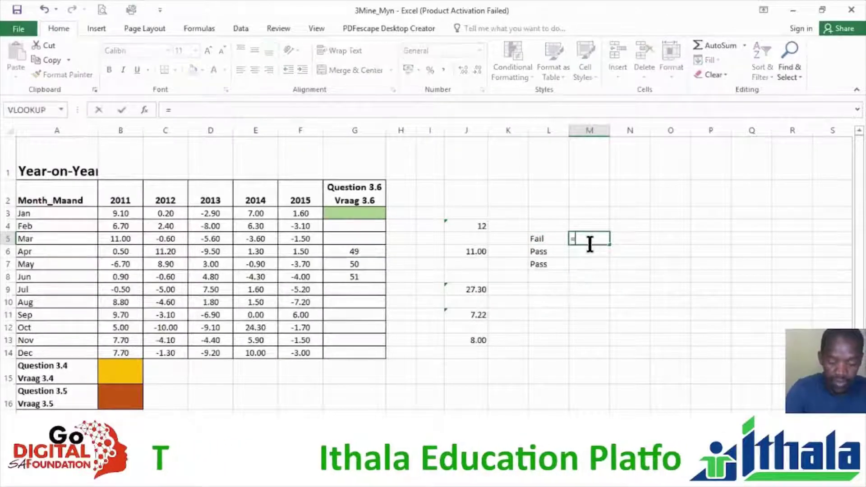
text(if)
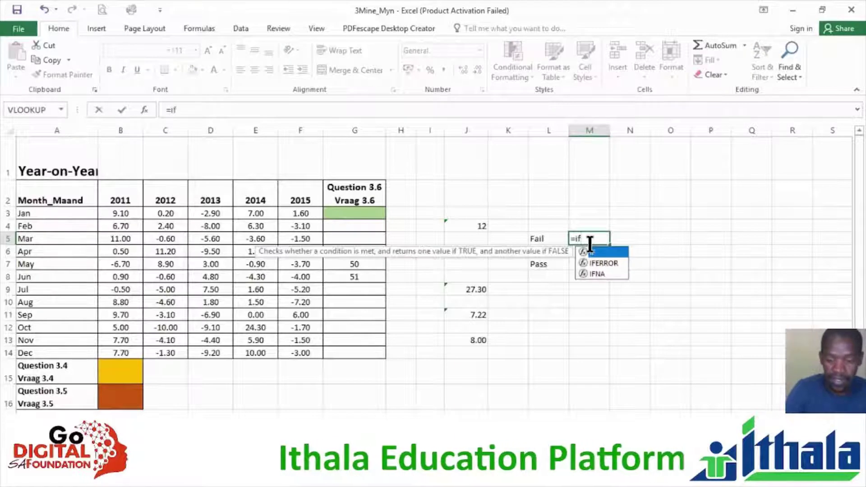
text(()
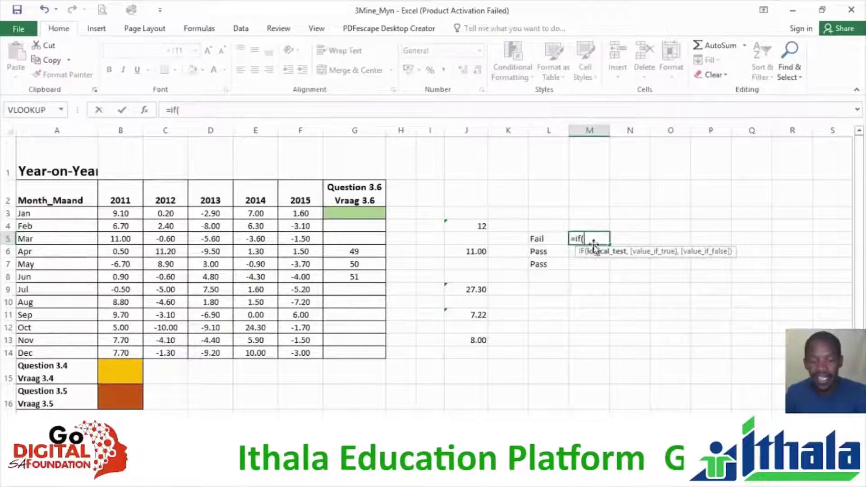
click(355, 253)
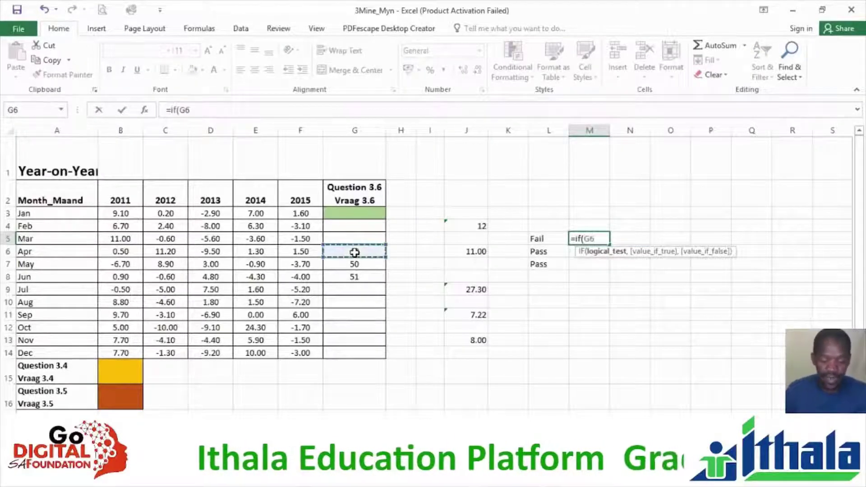
text(<)
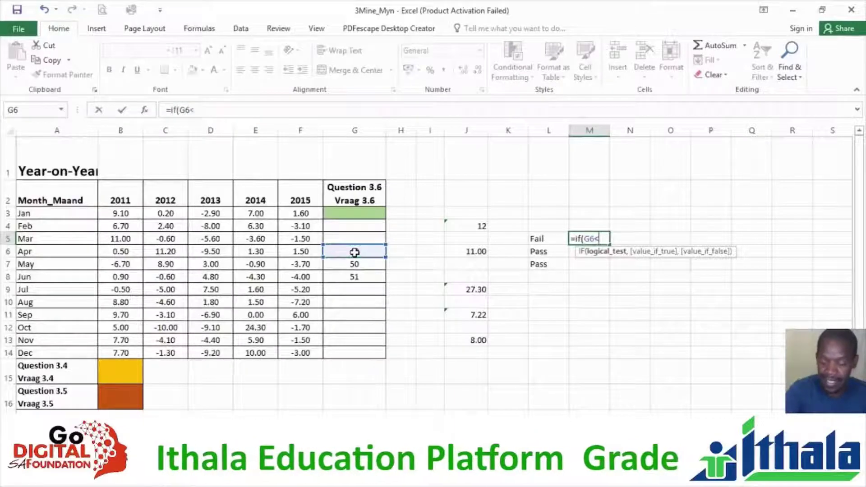
text(=50)
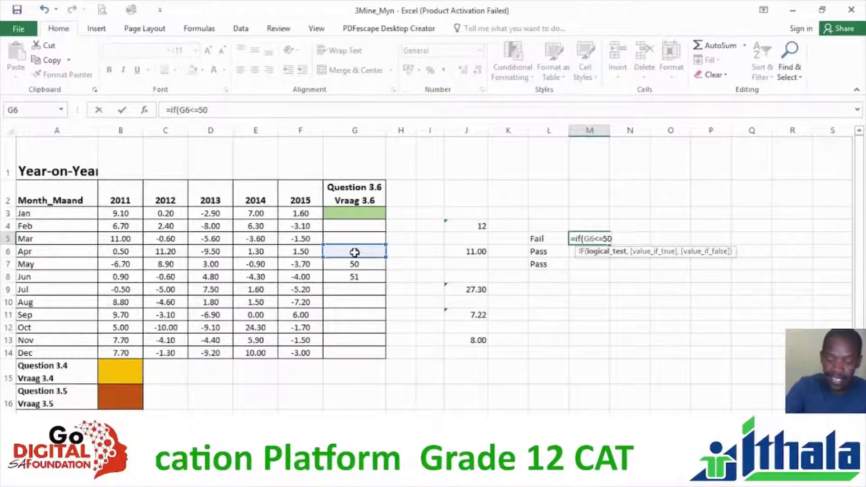
Complete M5's IF formula with "Fail" as the value if true and "Pass" as the value if false, and submit it
text(,)
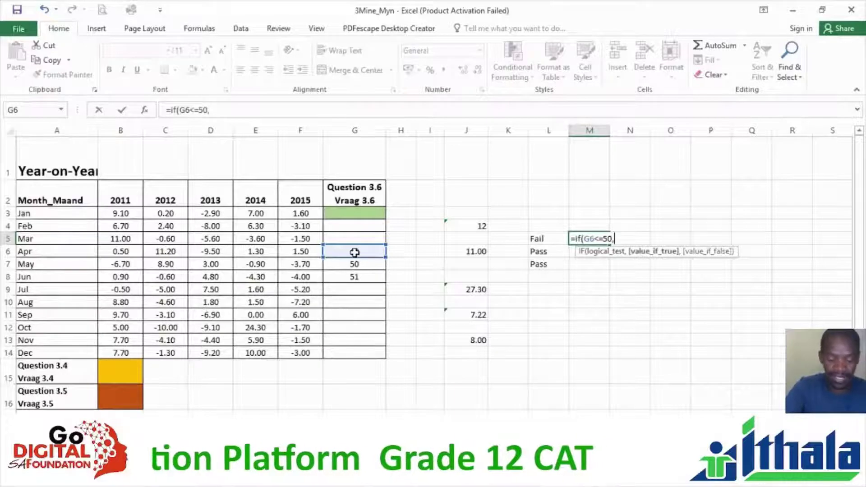
text("F)
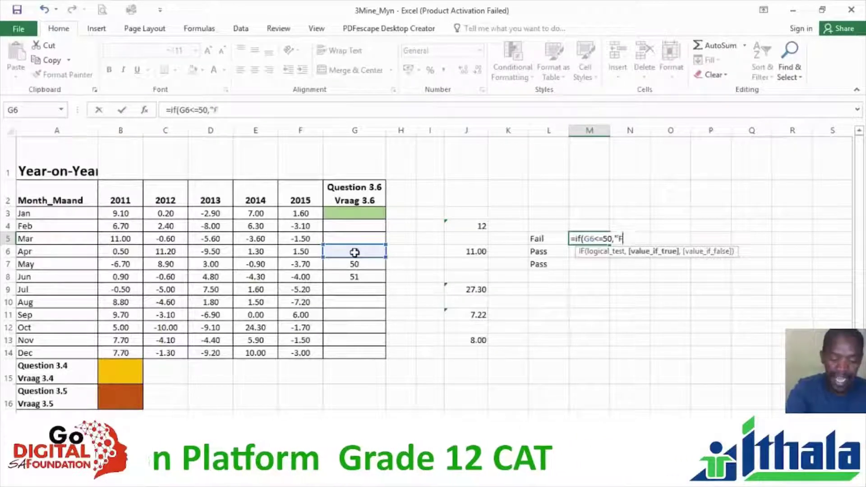
text(ail")
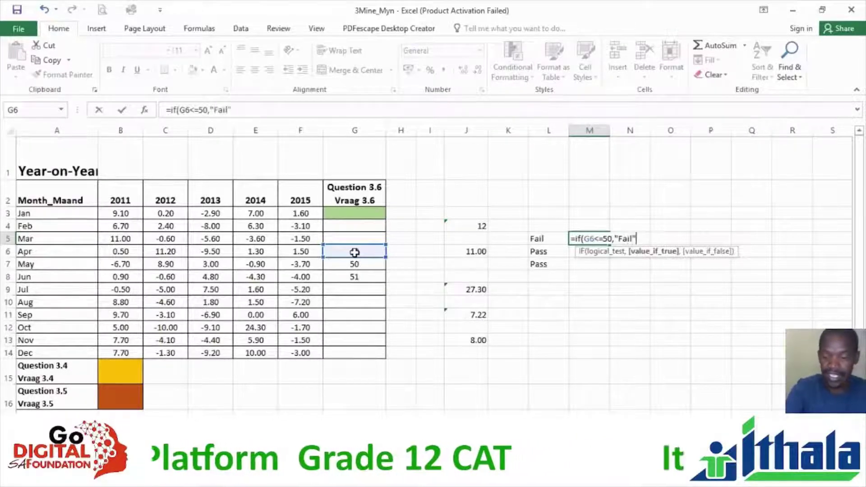
text(.)
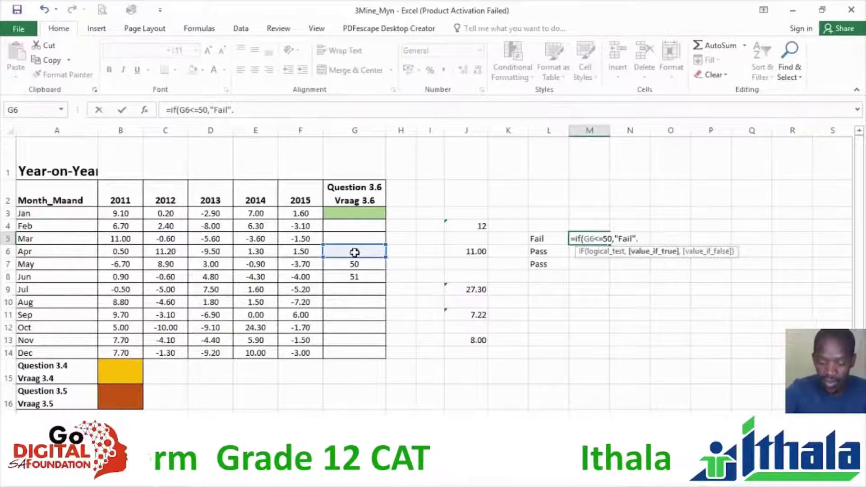
key(BackSpace)
text(,)
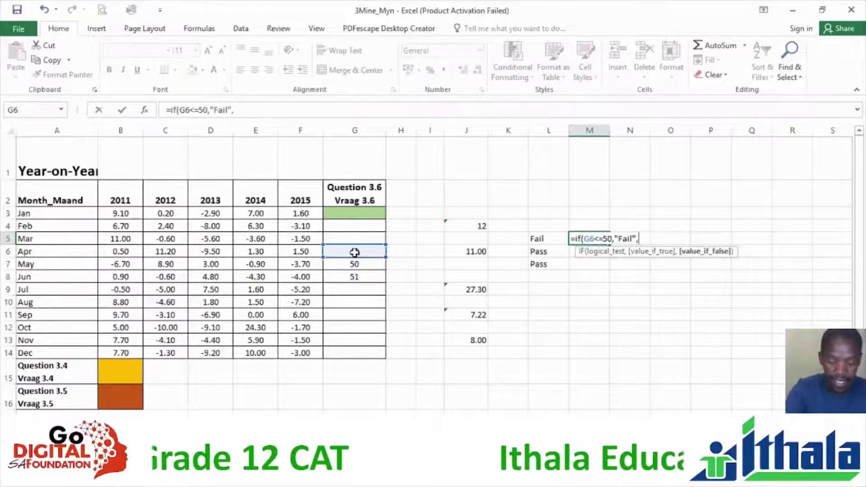
text("Pass)
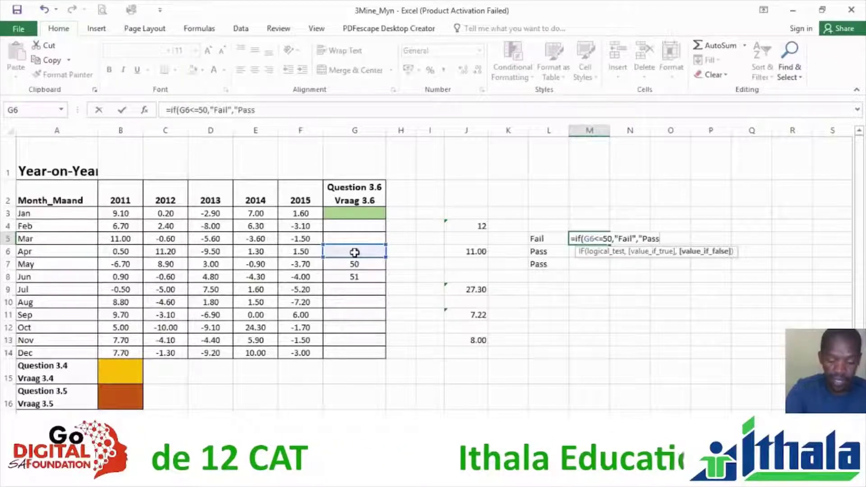
text(")
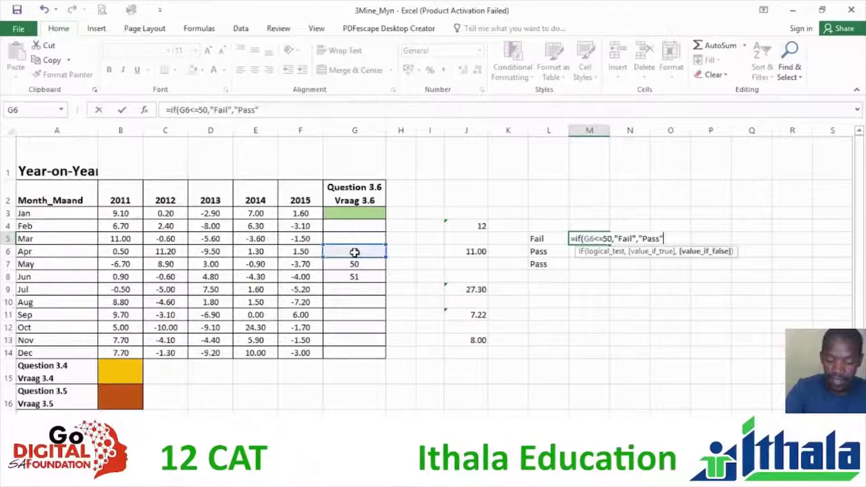
text())
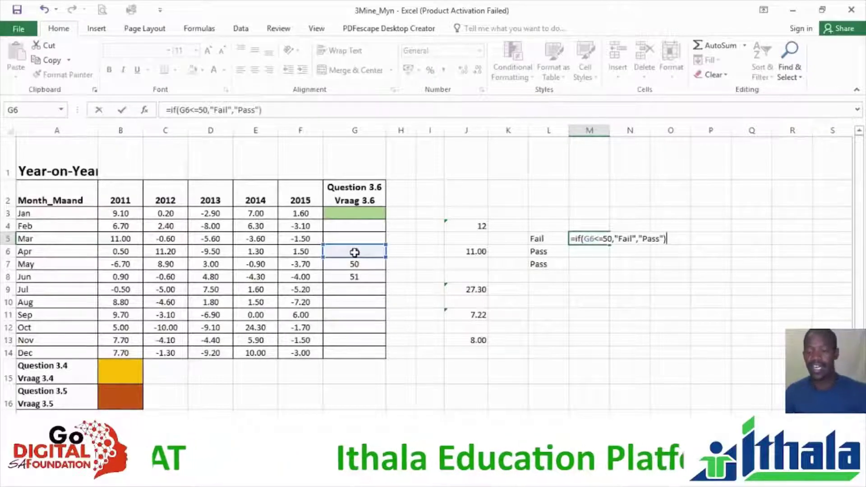
key(BackSpace)
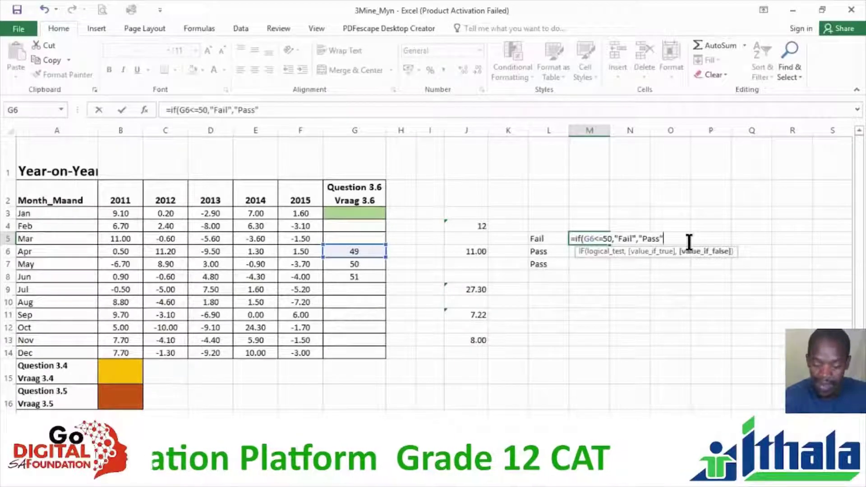
text())
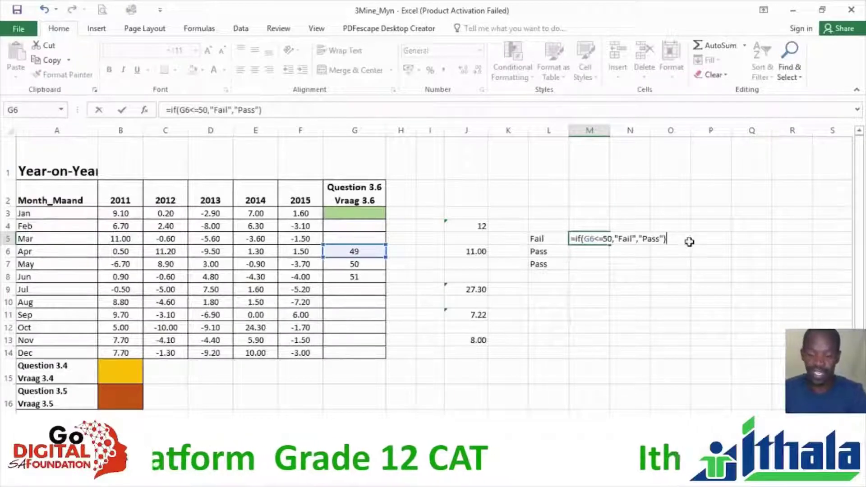
key(Return)
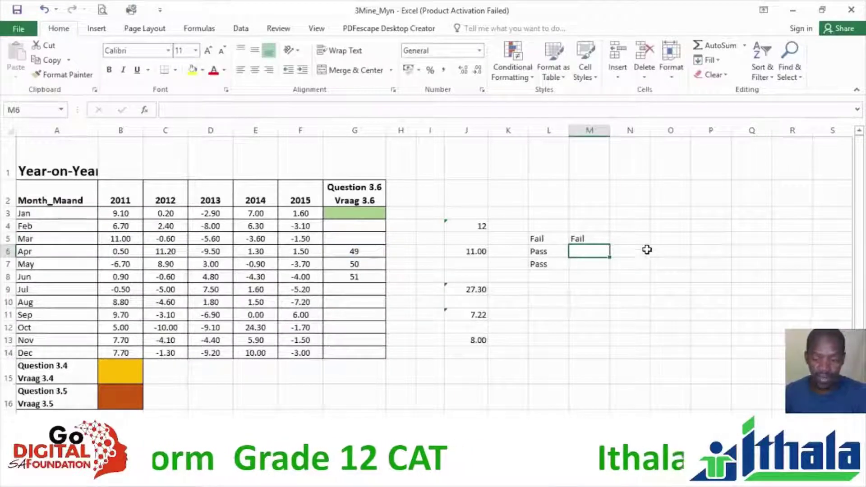
Fill the IF formula from M5 down to M7 and inspect the logical test of the copy in M6
click(597, 241)
drag(610, 244, 613, 271)
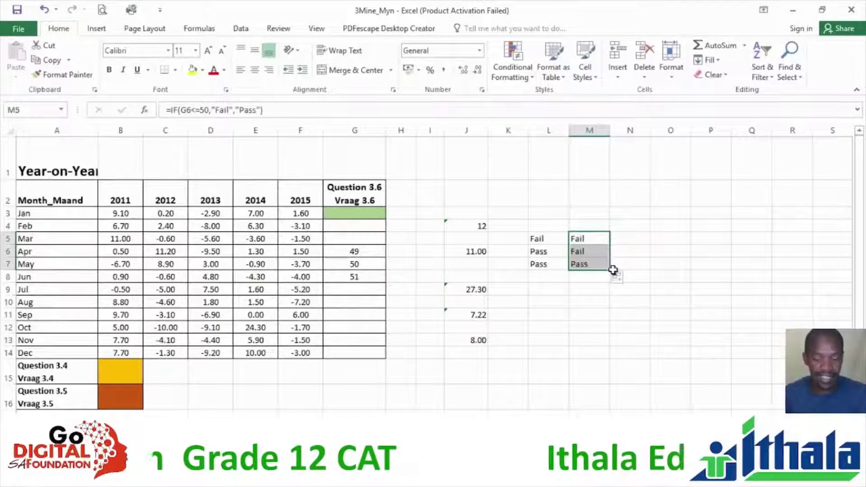
click(581, 250)
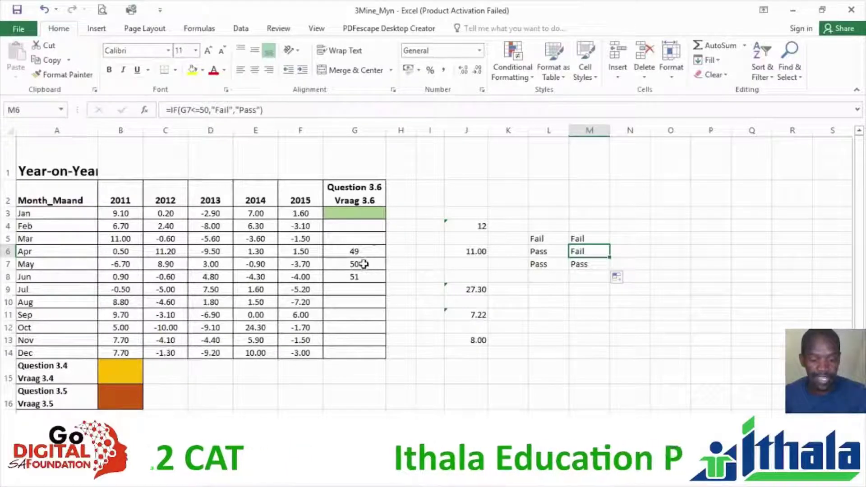
click(201, 109)
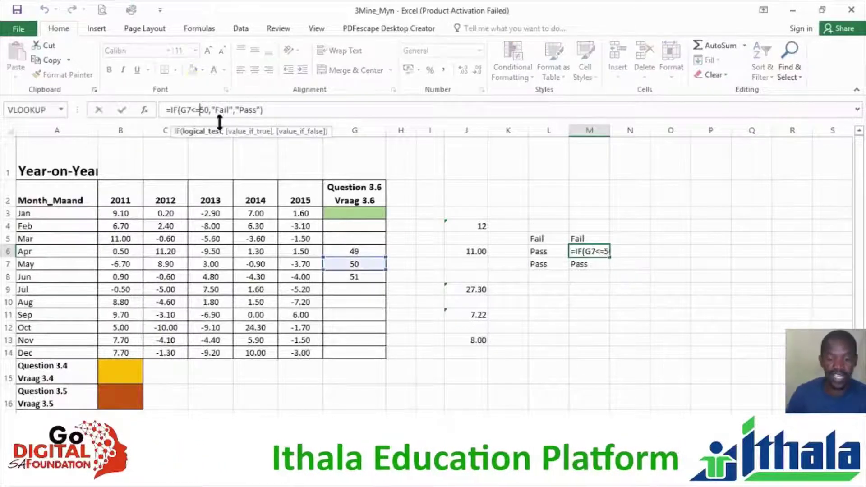
key(Escape)
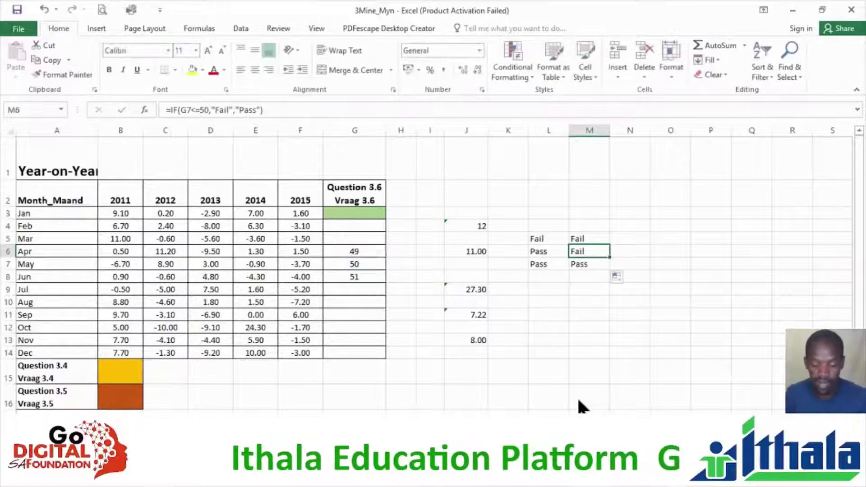
Switch to the Word cheat sheet, read the IF, NOW, TODAY and SUMIF descriptions, and return to the 3Mine_Myn workbook in Excel
key(alt+Tab)
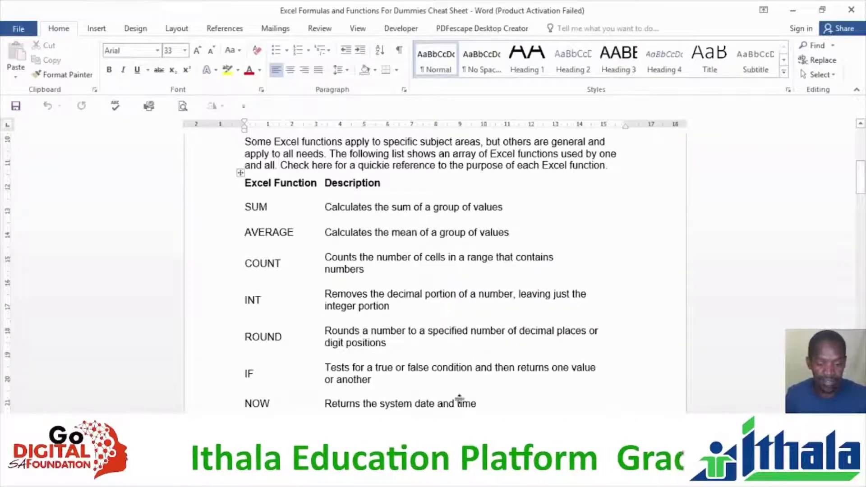
scroll(469, 377, down, 2)
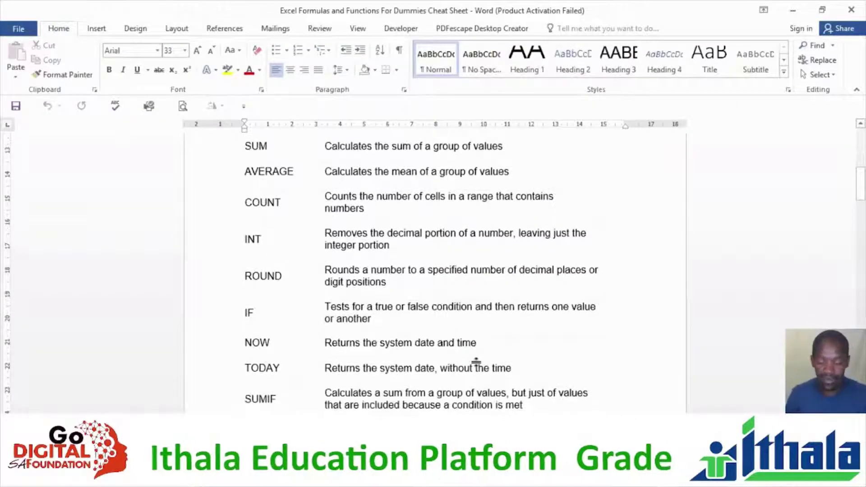
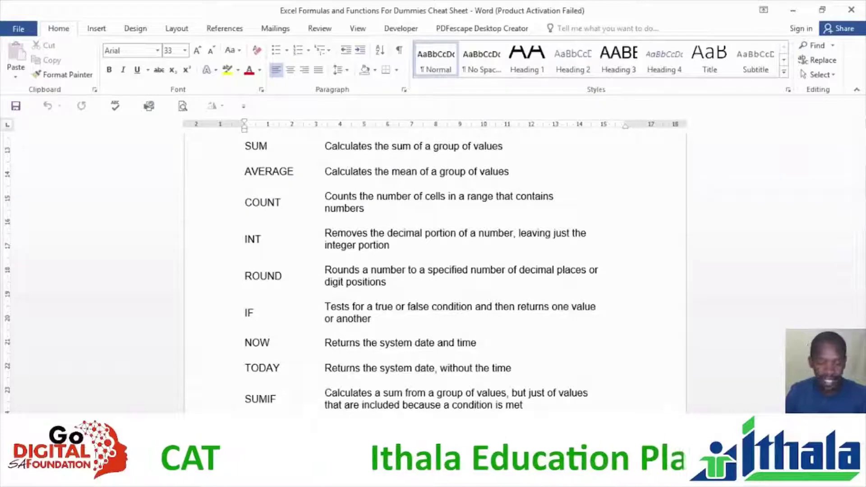
click(456, 478)
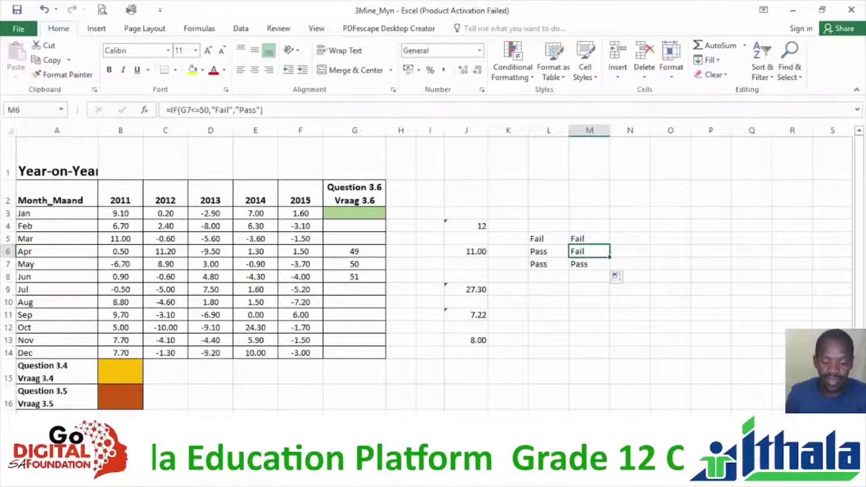
key(alt+Tab)
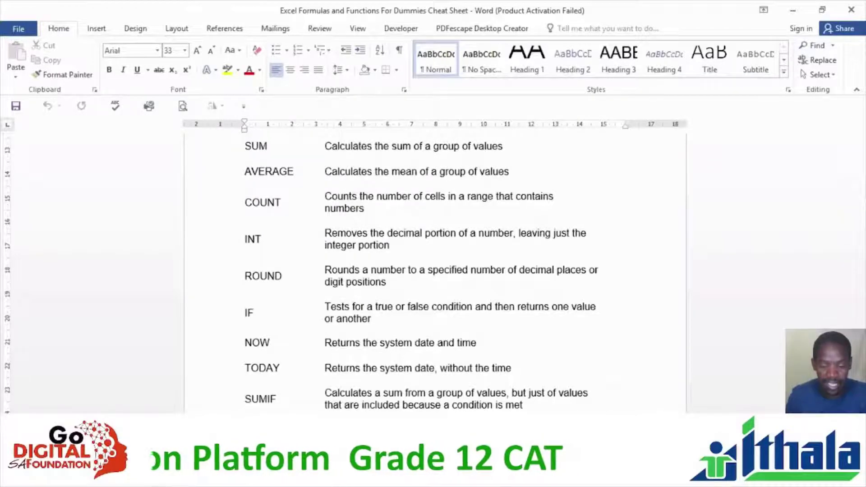
key(alt+Tab)
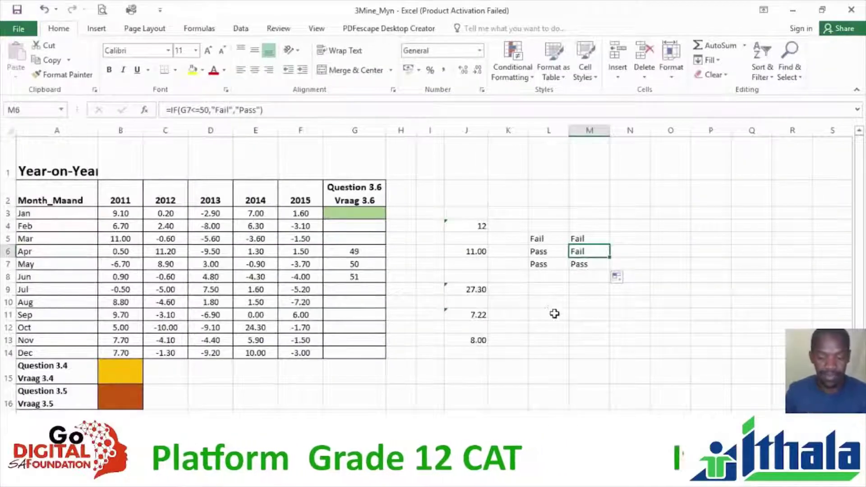
Start a SUMIF formula in cell L13 with the 2011 values B3:B14 as its range
click(548, 342)
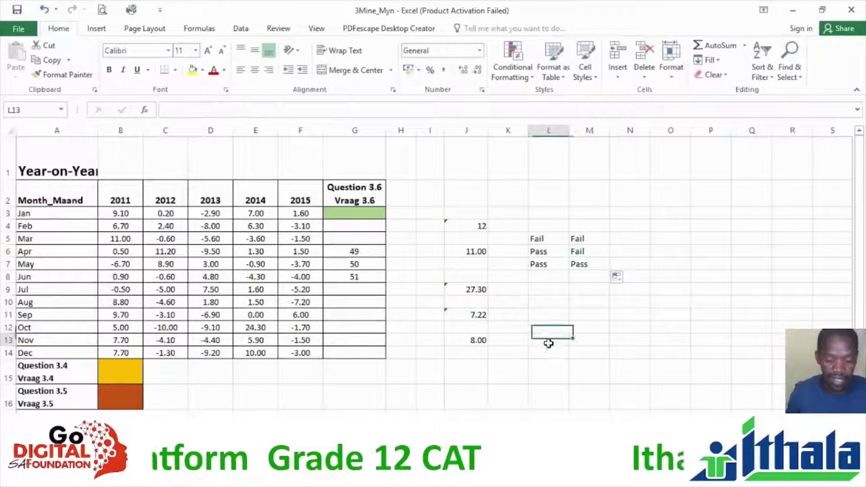
text(=sum)
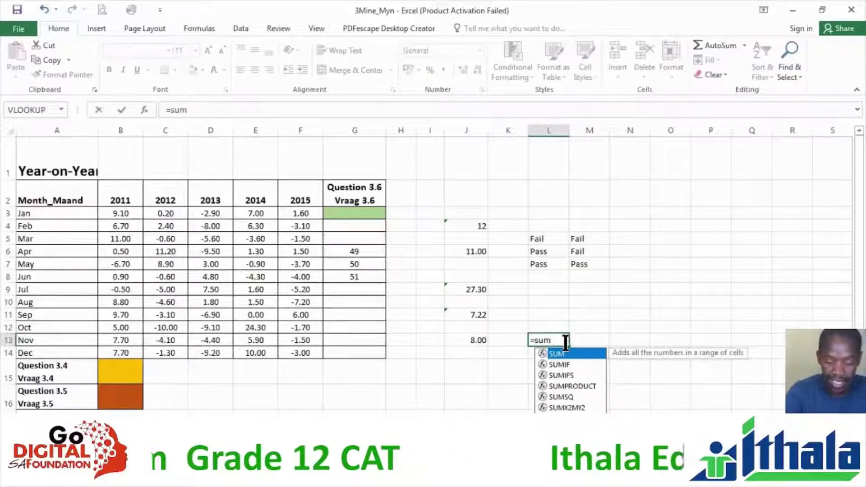
text(if)
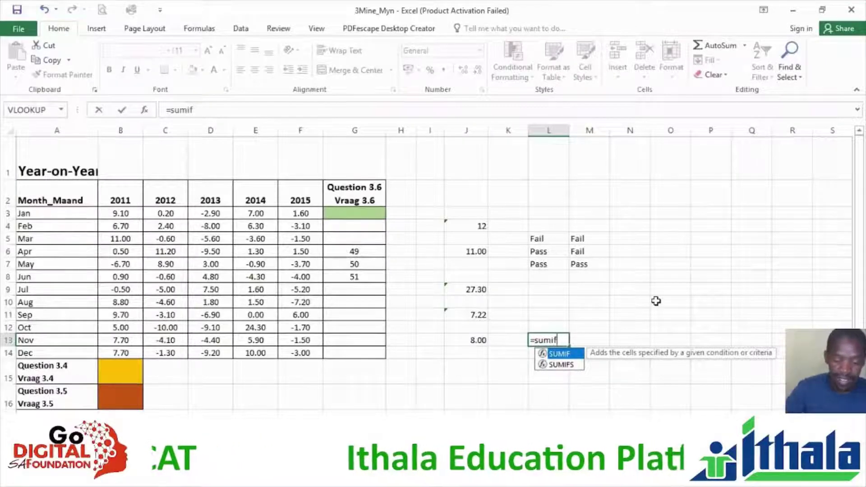
text(()
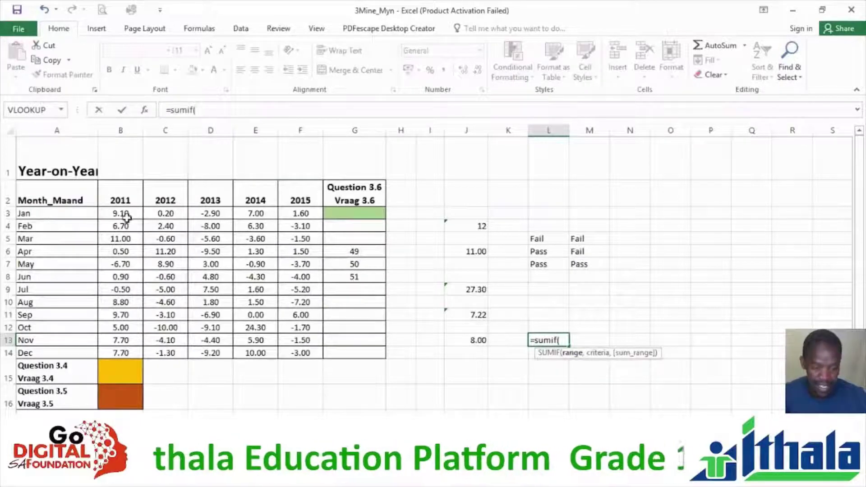
drag(120, 212, 118, 352)
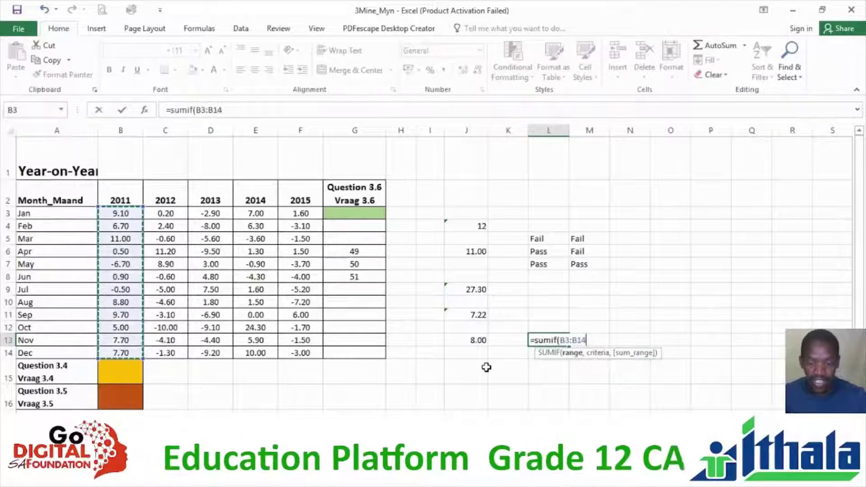
Change the SUMIF in L13 to a plain SUM of the 2011 values B3:B14 and submit it
click(571, 342)
key(BackSpace)
key(BackSpace)
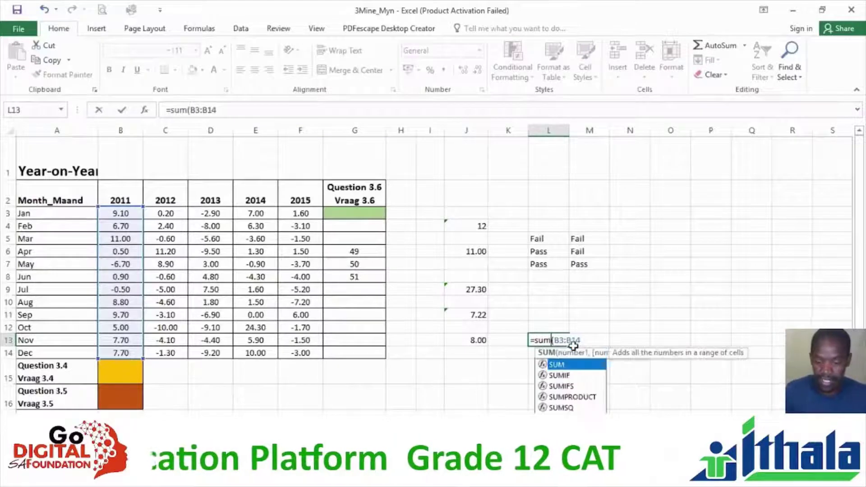
click(592, 342)
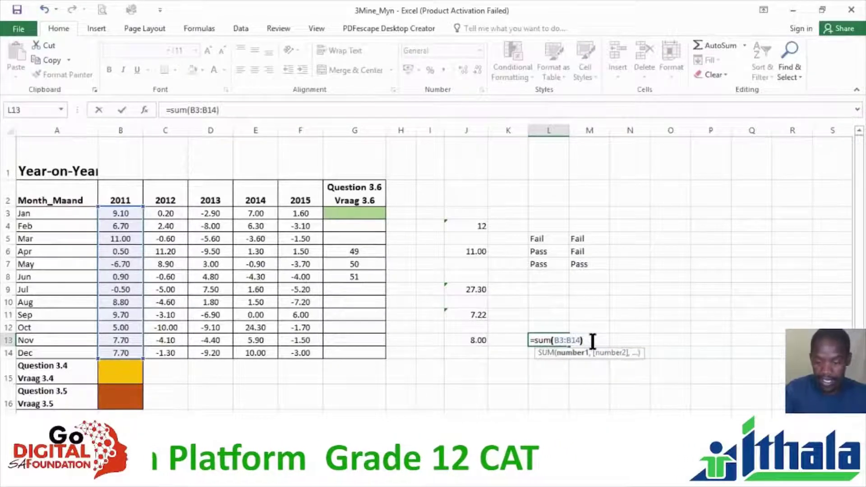
key(Return)
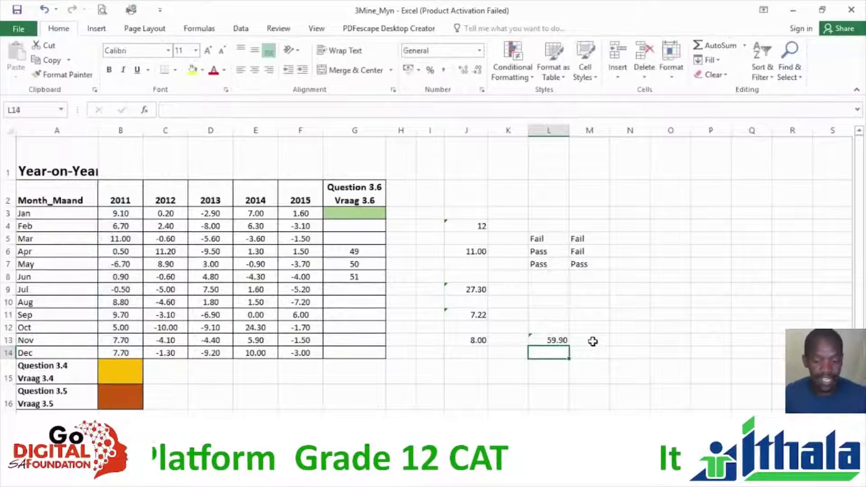
Start a SUMIF formula in cell M13 with the 2011 values B3:B14 as its range
click(564, 340)
click(585, 341)
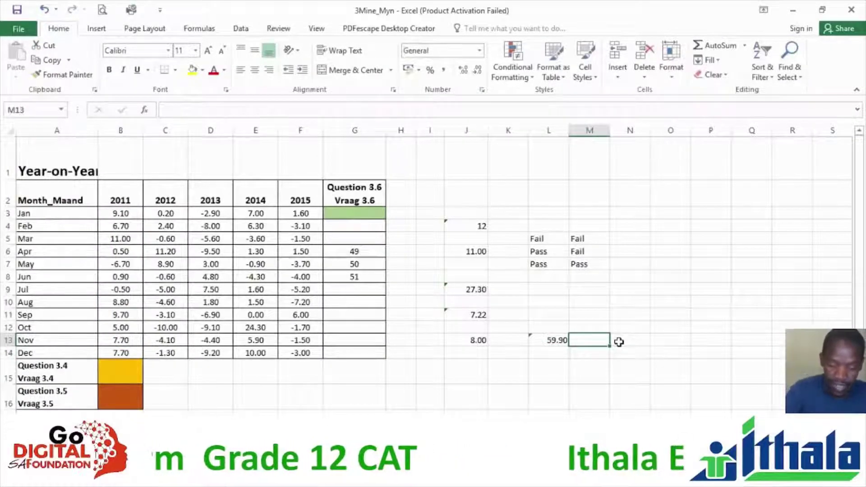
text(=s)
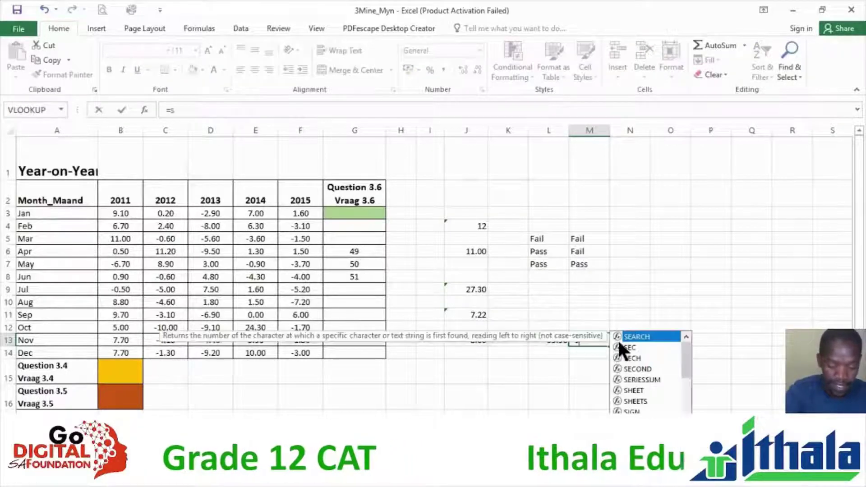
text(umif)
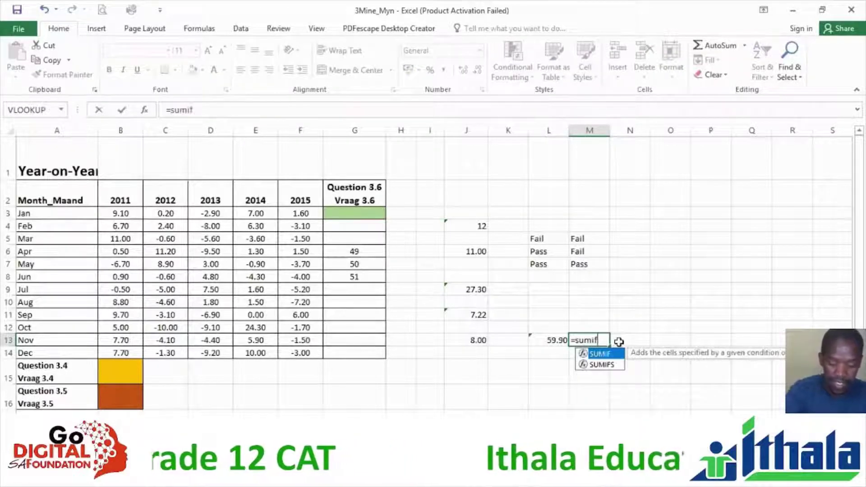
text(()
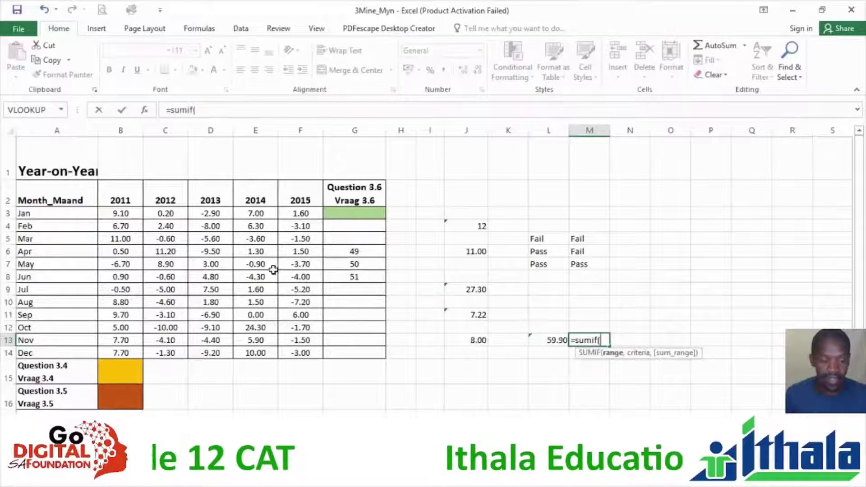
drag(115, 213, 121, 353)
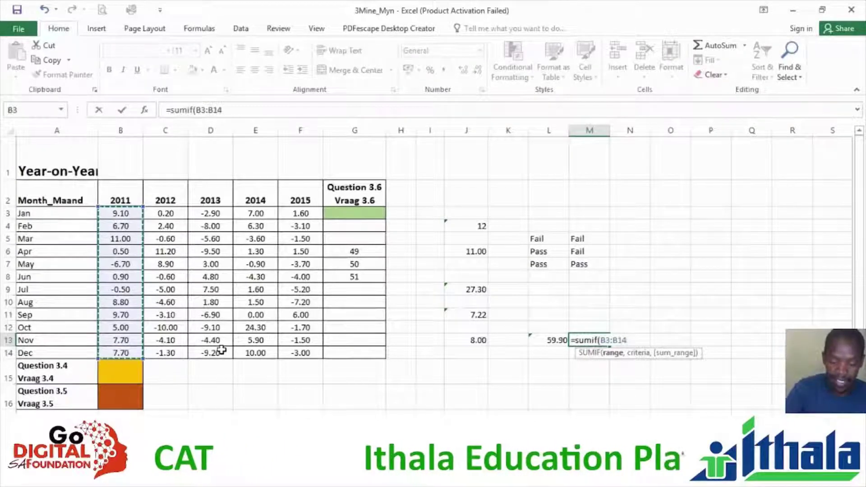
text(,)
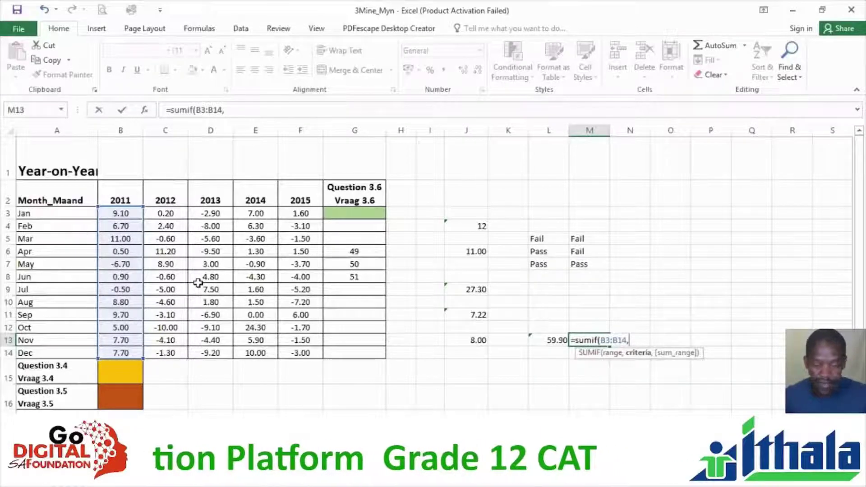
Complete M13's SUMIF with the Jun cell A8 as criterion and the 2012 values C3:C14 as sum range, submit it, and reselect M13
click(40, 276)
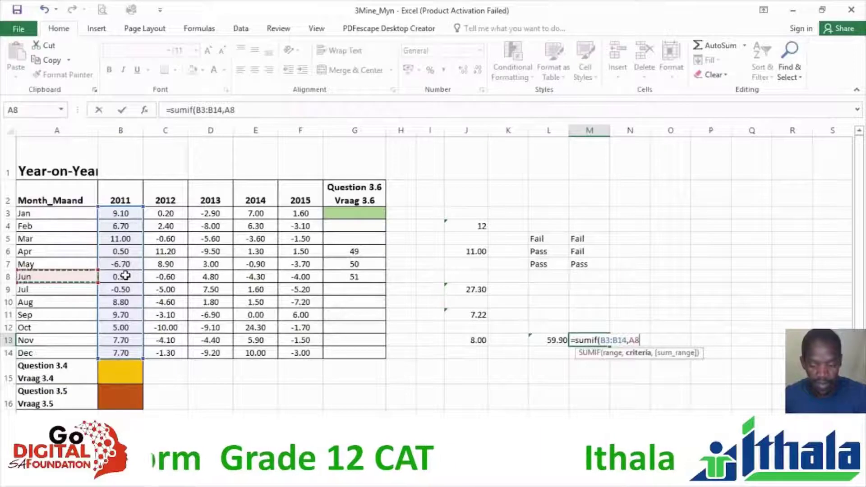
text(,)
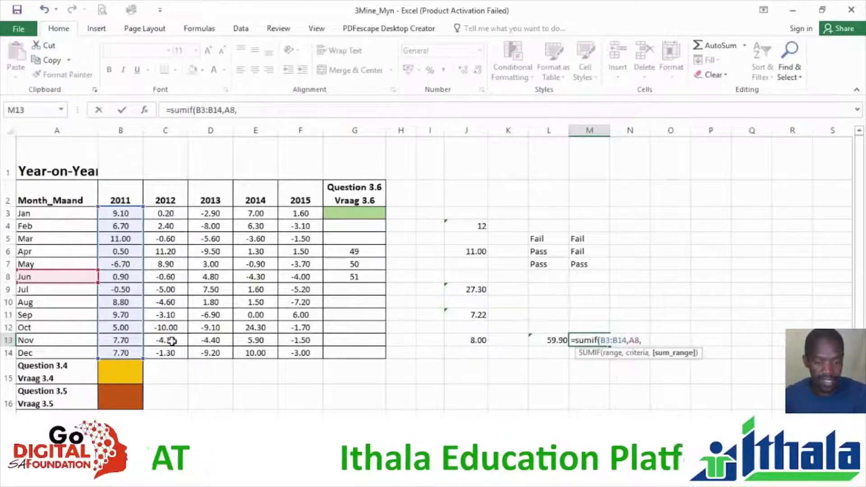
mouse_move(172, 341)
mouse_down()
mouse_move(170, 354)
mouse_move(183, 352)
mouse_up()
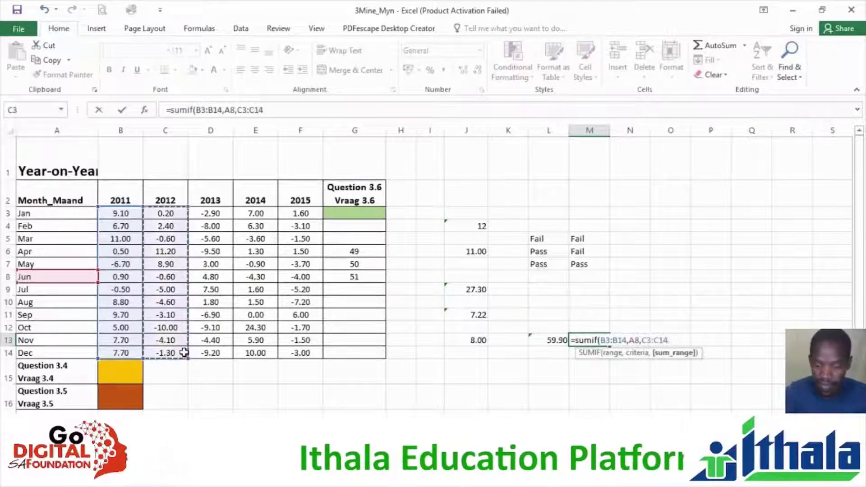
key(Return)
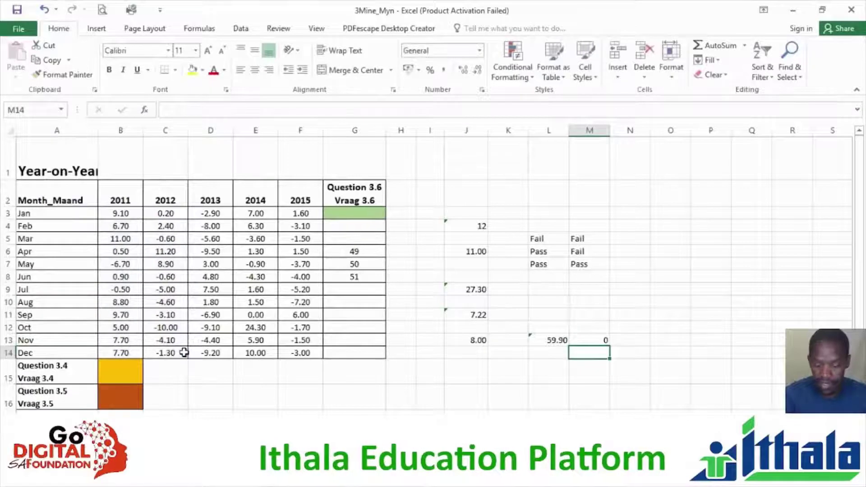
key(Up)
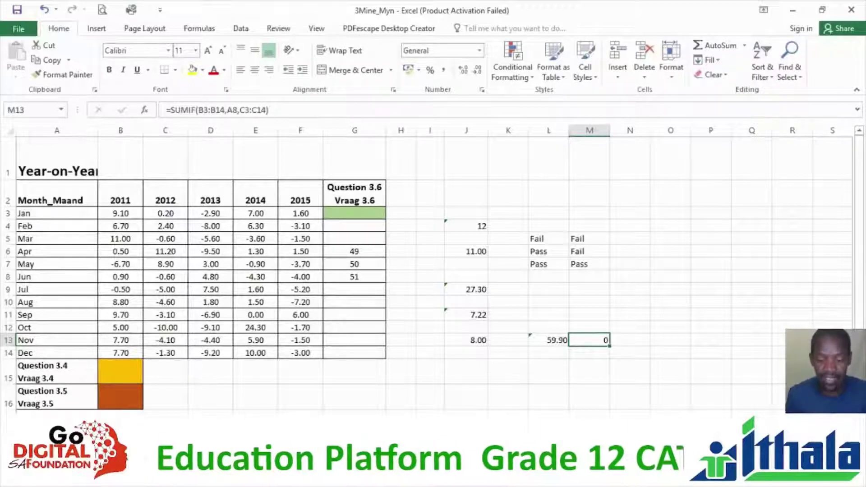
Switch to the Word cheat sheet and review the SUMIF description
key(alt+Tab)
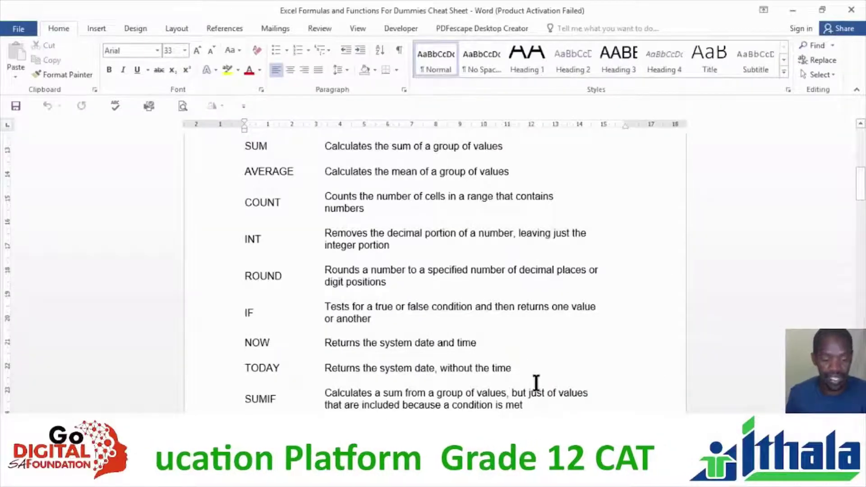
Review the common Excel functions and the text functions listed in the Word cheat sheet
scroll(536, 383, down, 8)
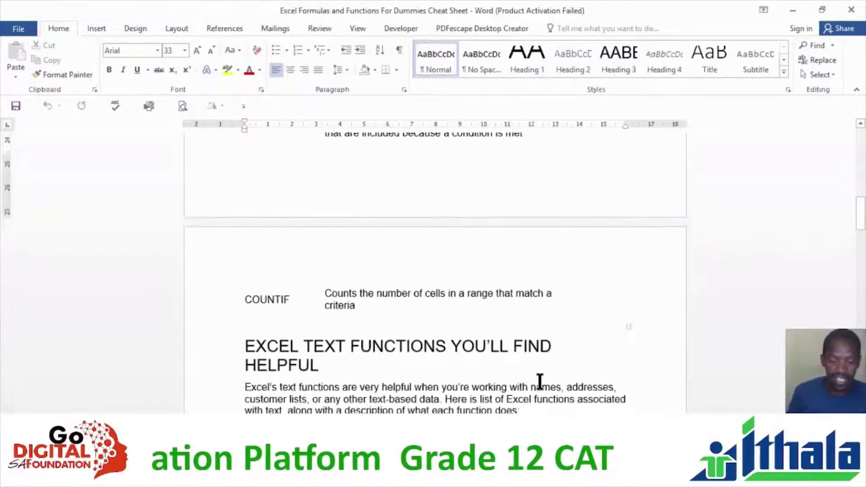
scroll(540, 383, down, 4)
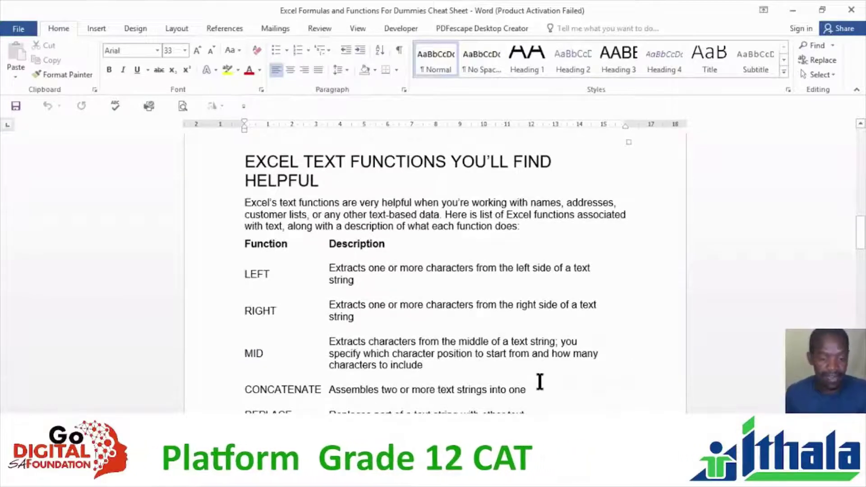
scroll(539, 383, down, 3)
scroll(543, 384, up, 1)
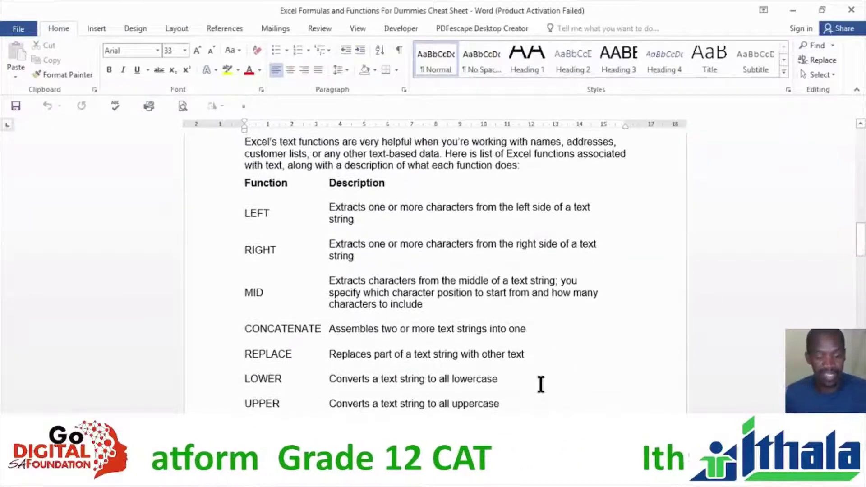
scroll(518, 377, up, 4)
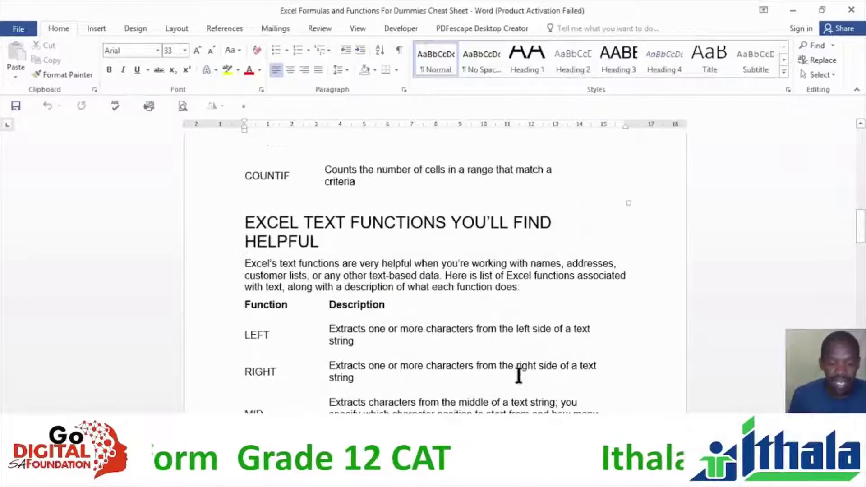
scroll(519, 377, up, 15)
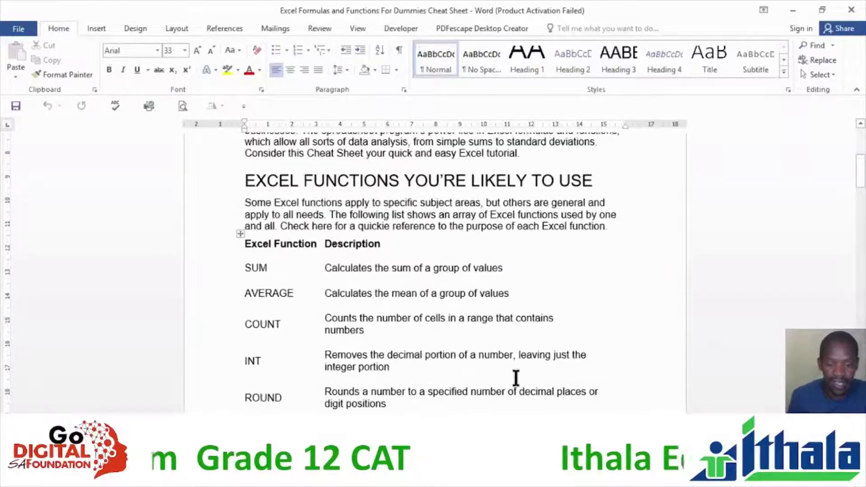
Switch to the Excel workbook and enter the formula =mid(A2,4,5) in cell J6
key(alt+Tab)
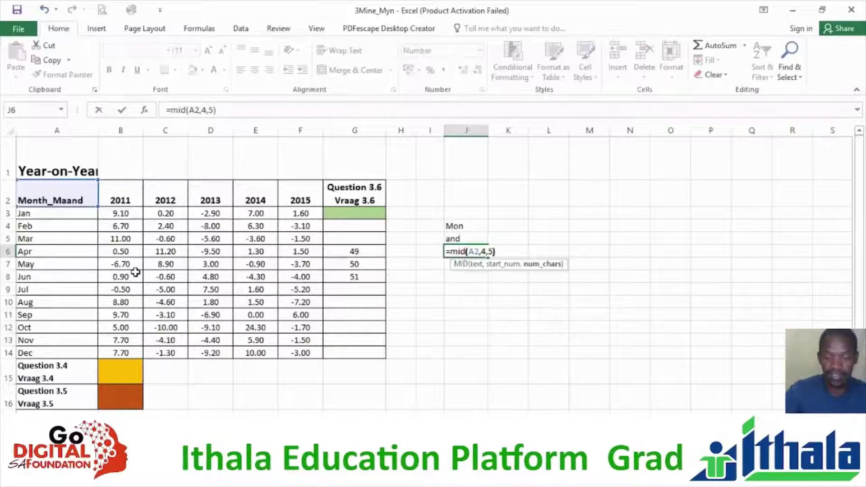
key(Return)
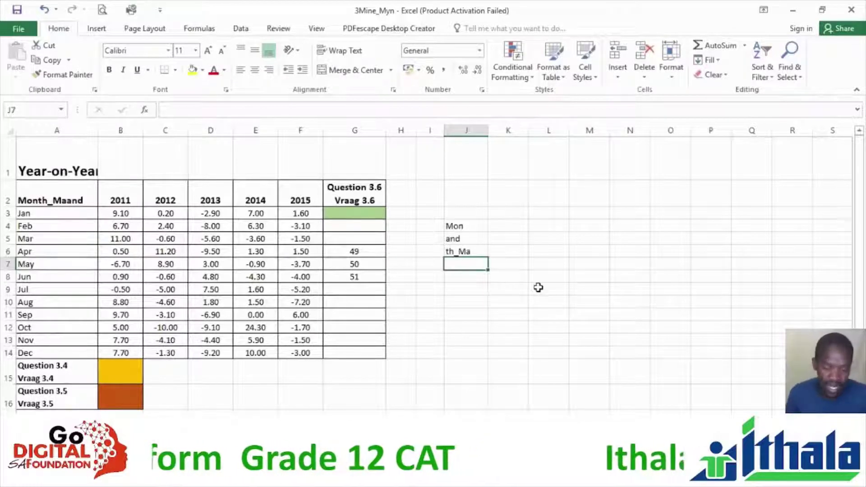
Join the texts of J4, J5 and J6 in cell J9 with CONCATENATE, and fit column J's width to its contents
click(454, 285)
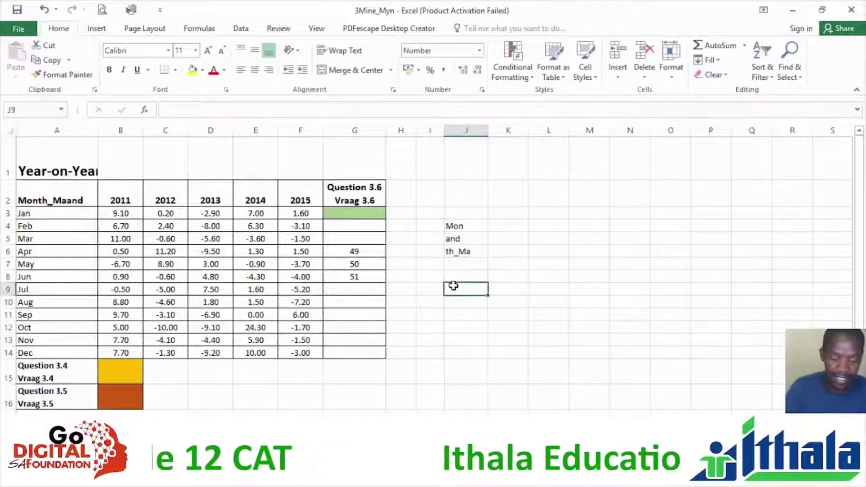
text(=conca)
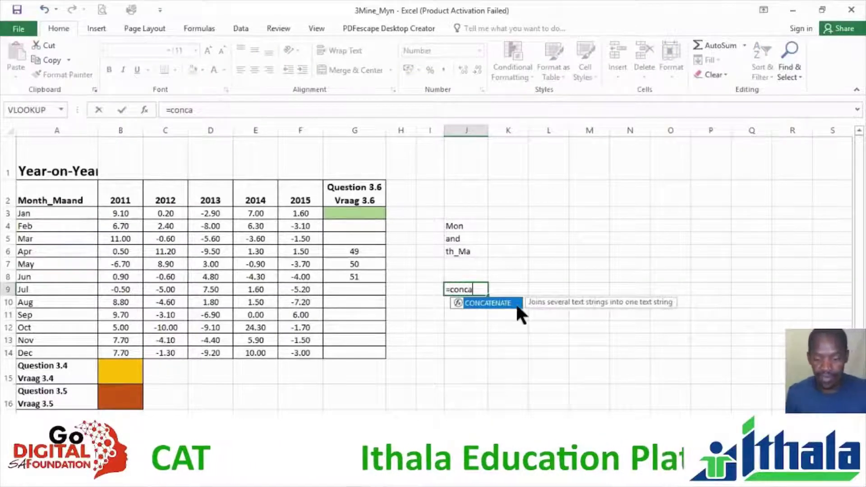
double_click(492, 302)
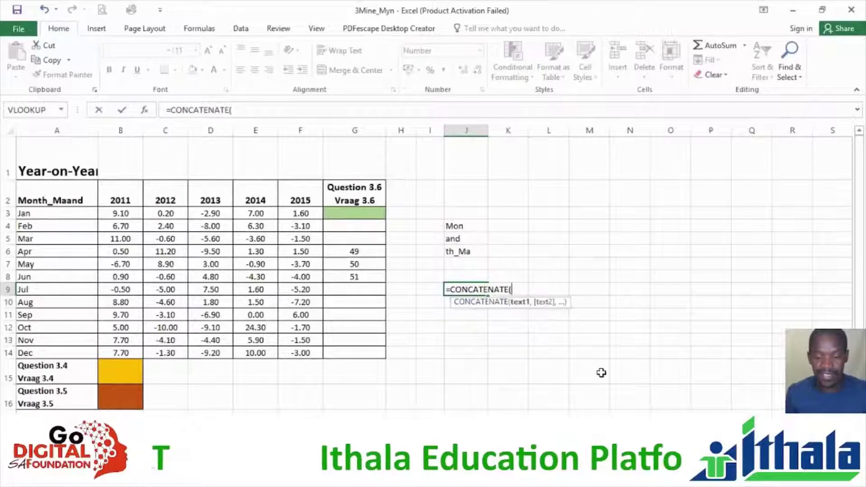
click(465, 226)
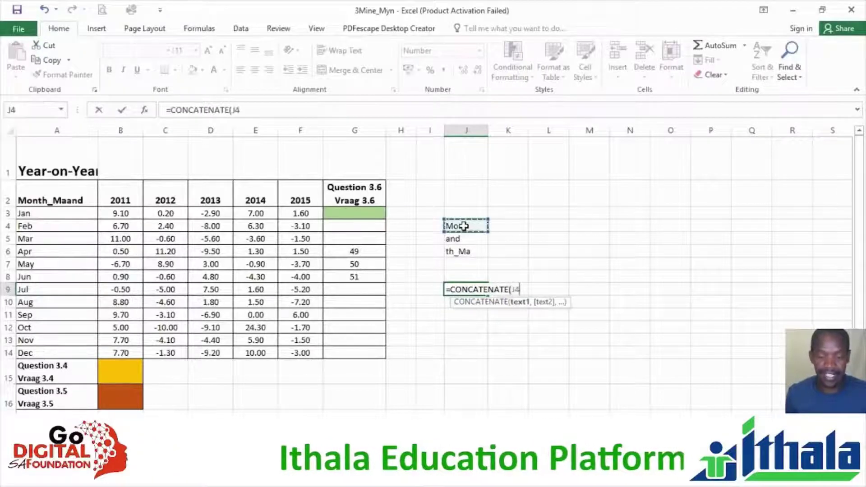
text(,)
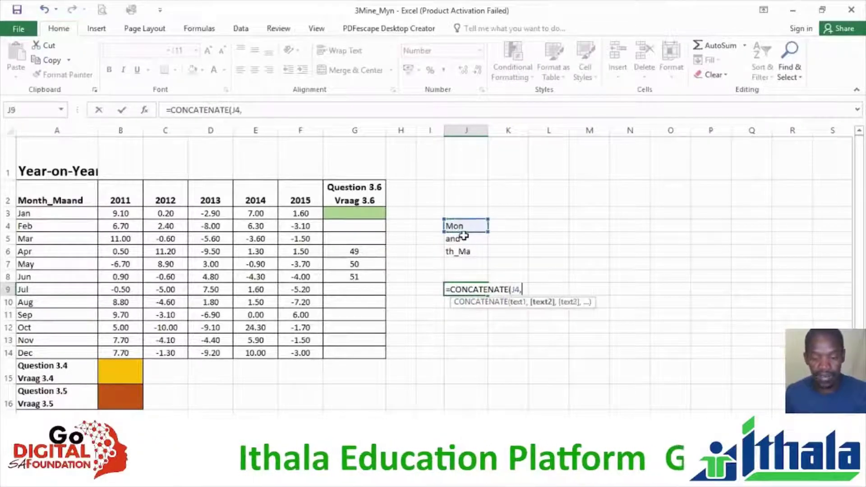
click(464, 239)
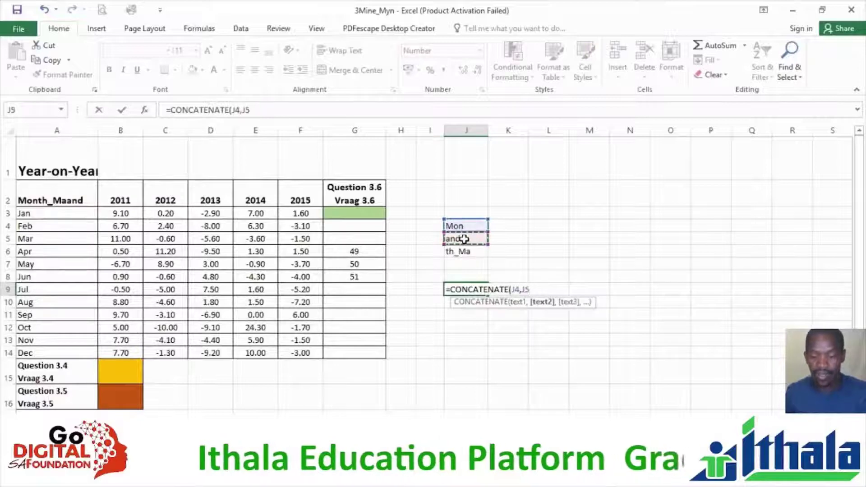
text(,)
click(465, 252)
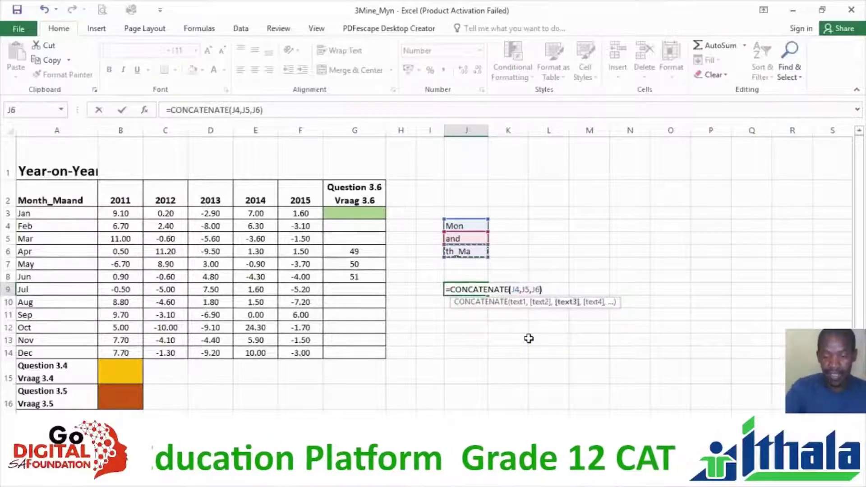
key(Return)
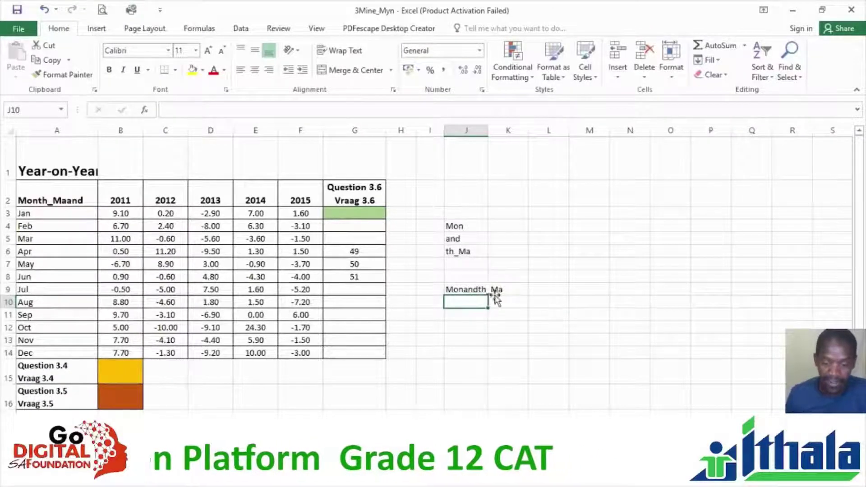
click(464, 290)
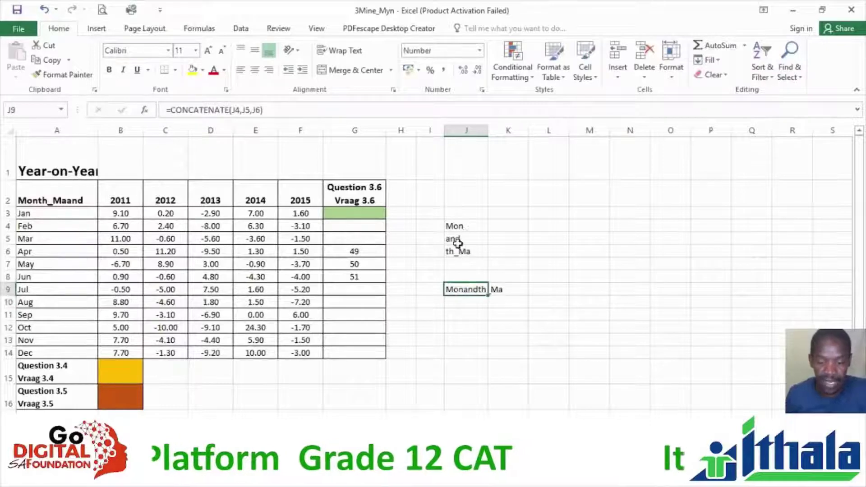
double_click(488, 133)
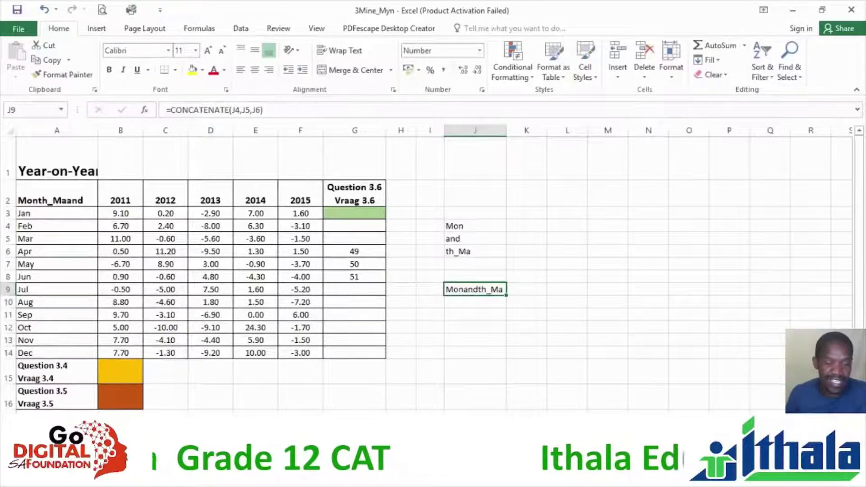
Check the text function descriptions in the Word cheat sheet and return to the Excel workbook
key(alt+Tab)
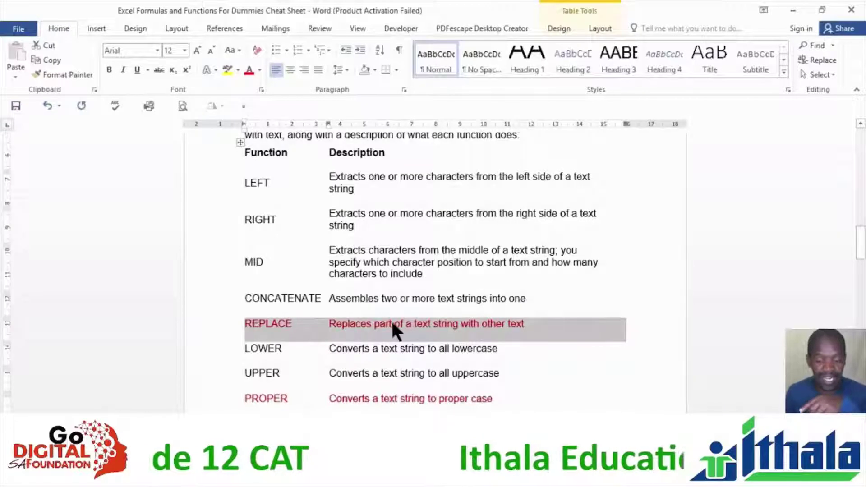
key(alt+Tab)
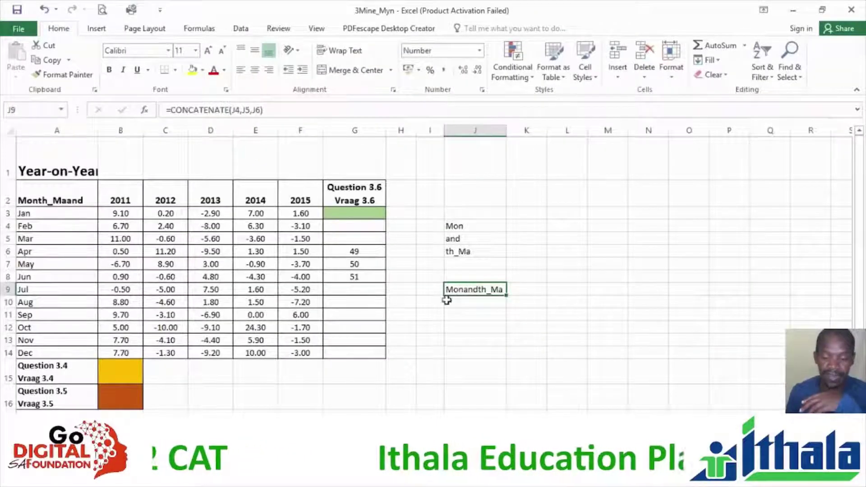
Start a CONCATENATE formula in cell L4 with left(A3,2) as its first text argument
click(569, 231)
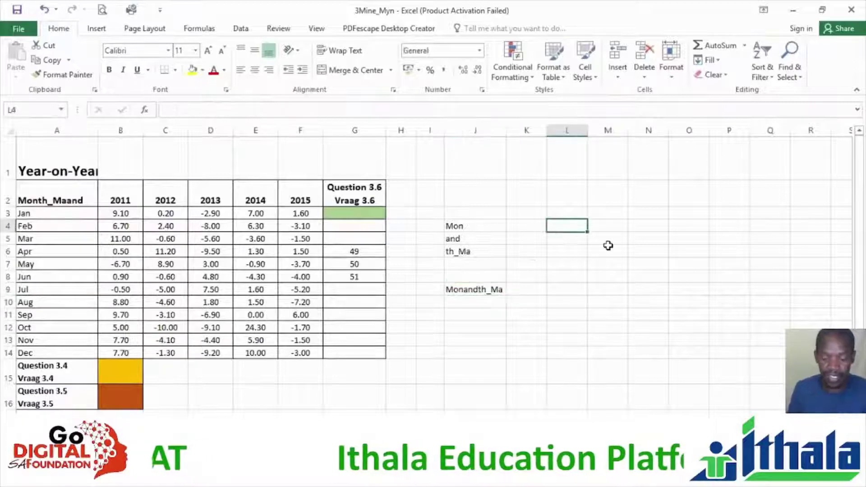
text(=)
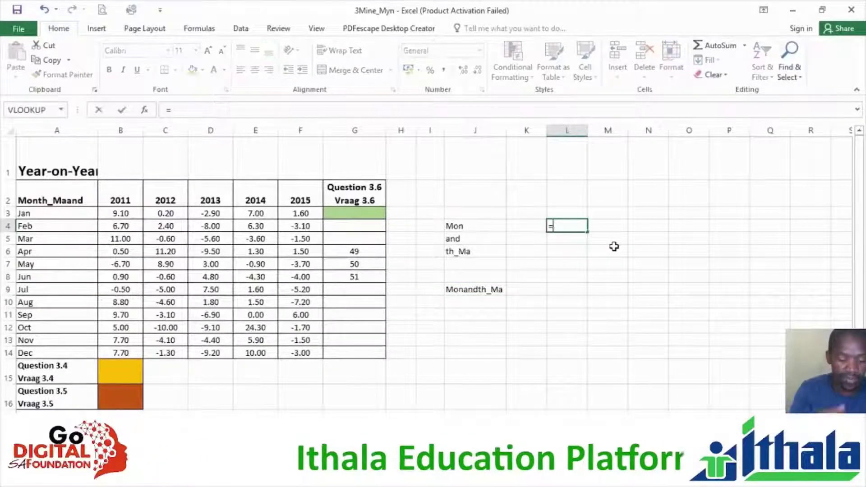
text(conc)
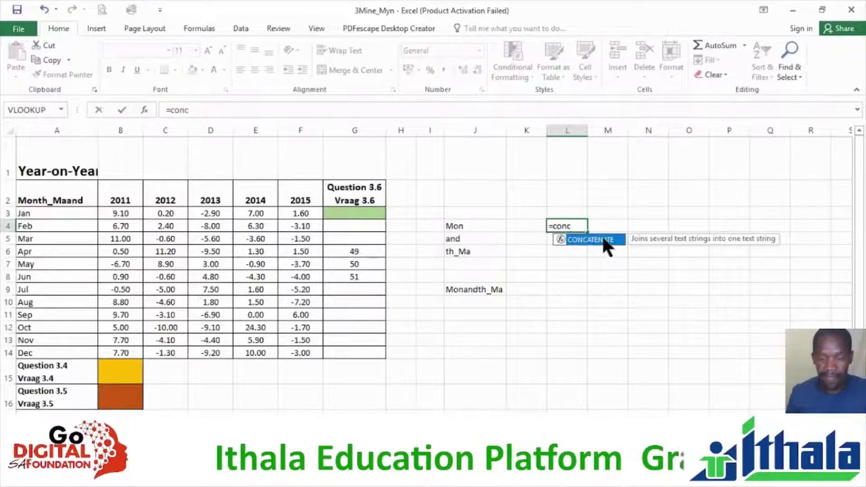
double_click(604, 240)
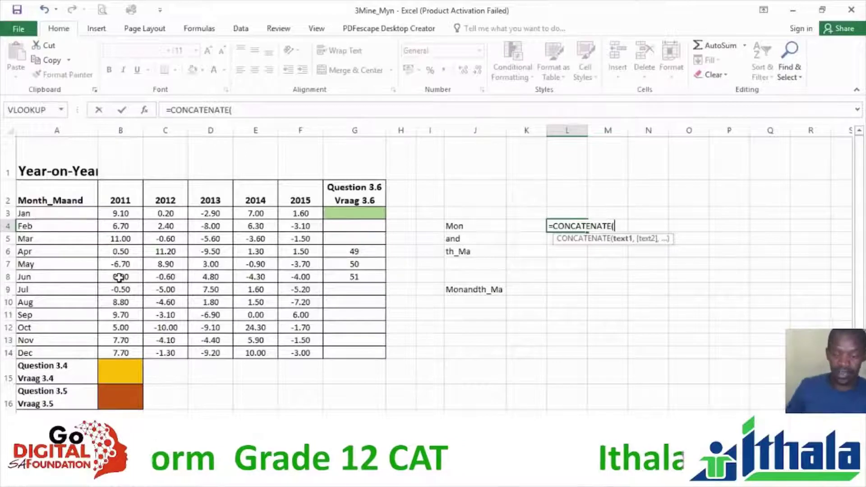
text(left)
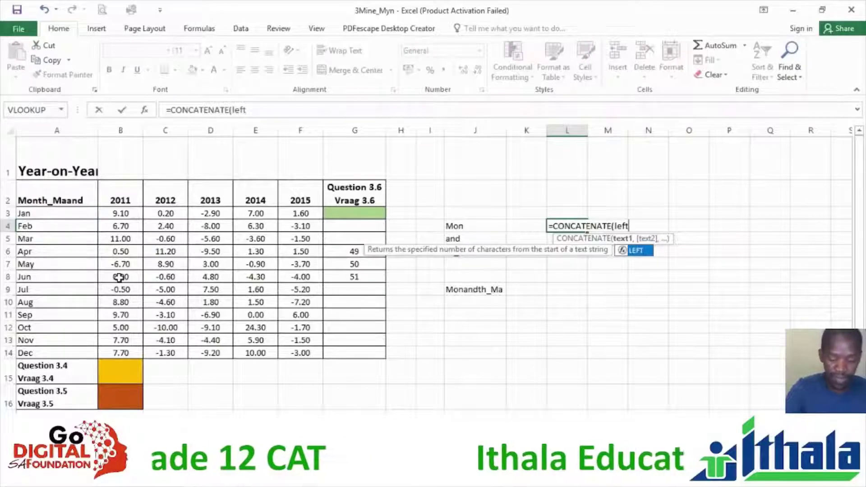
text(()
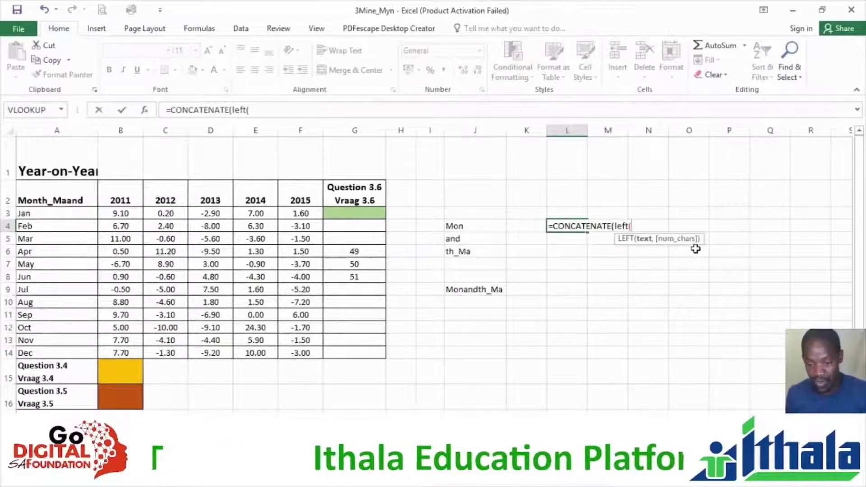
click(50, 216)
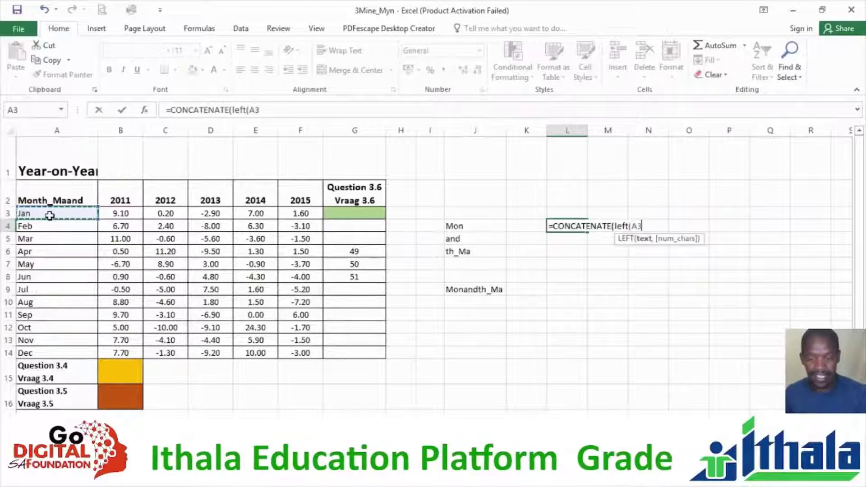
text(,2)
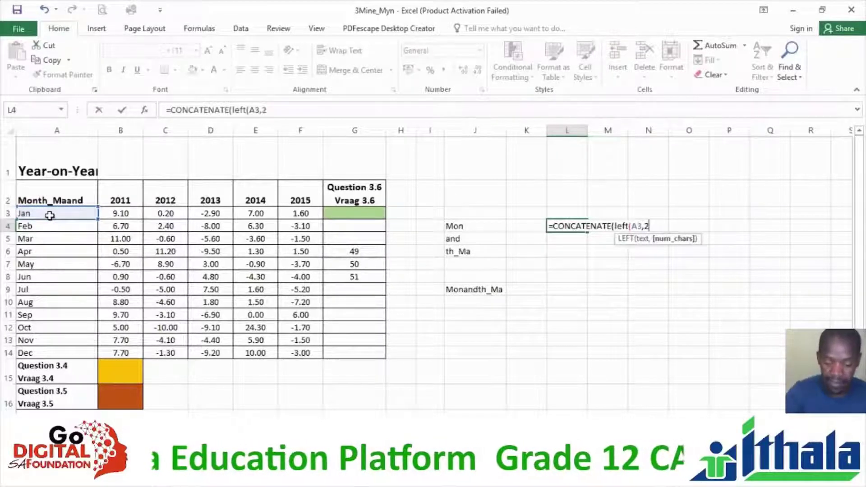
text())
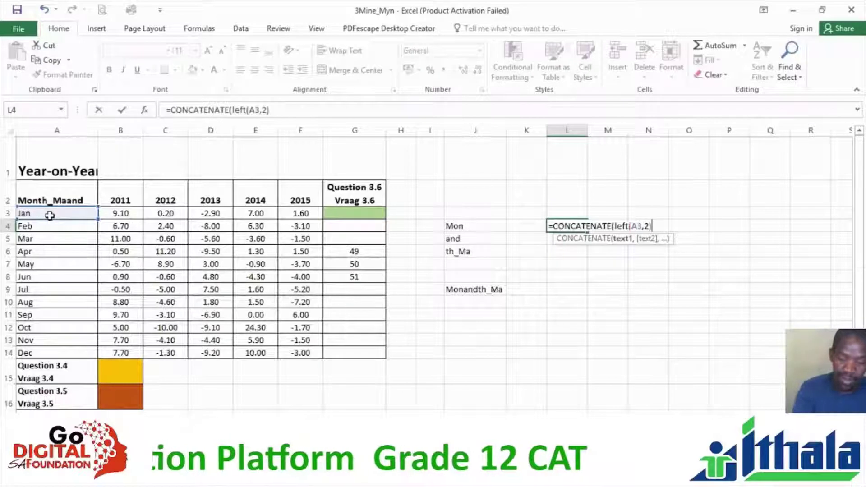
Add right(A4,2) as the second text argument of the CONCATENATE formula in L4
text(,)
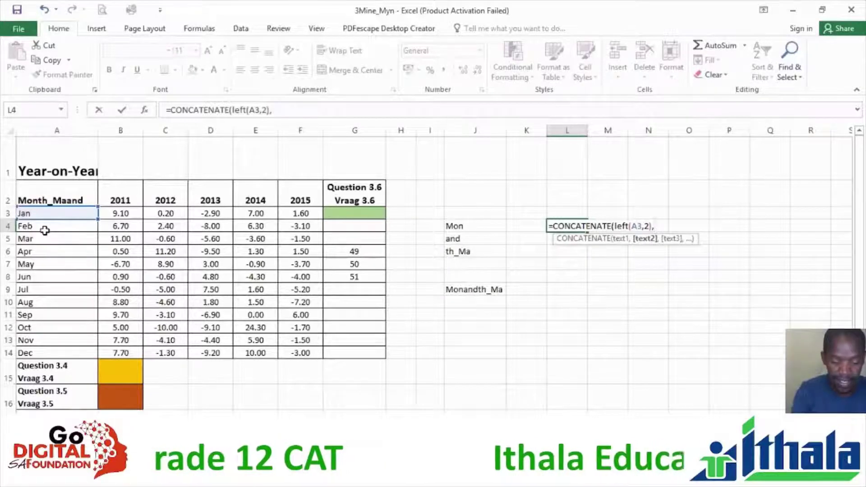
text(right)
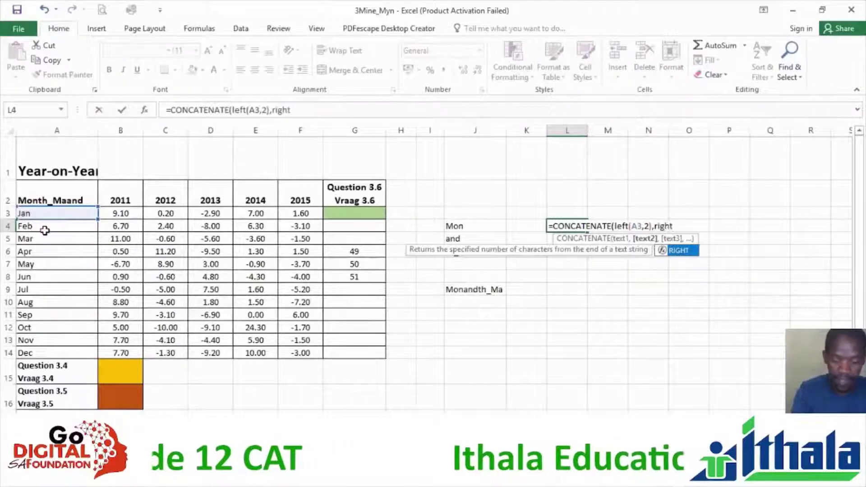
text(()
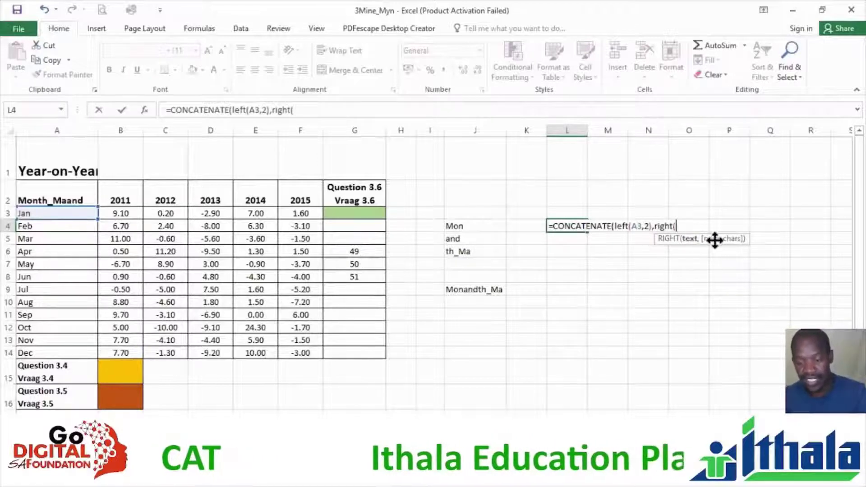
click(31, 226)
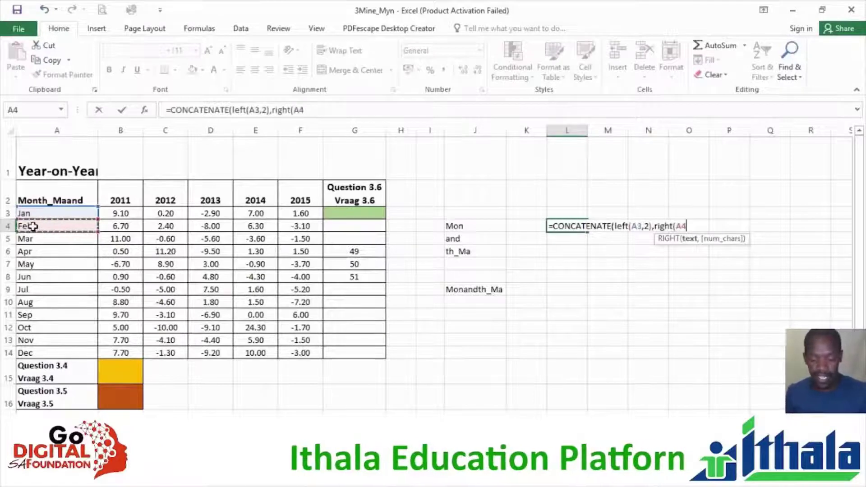
text(,)
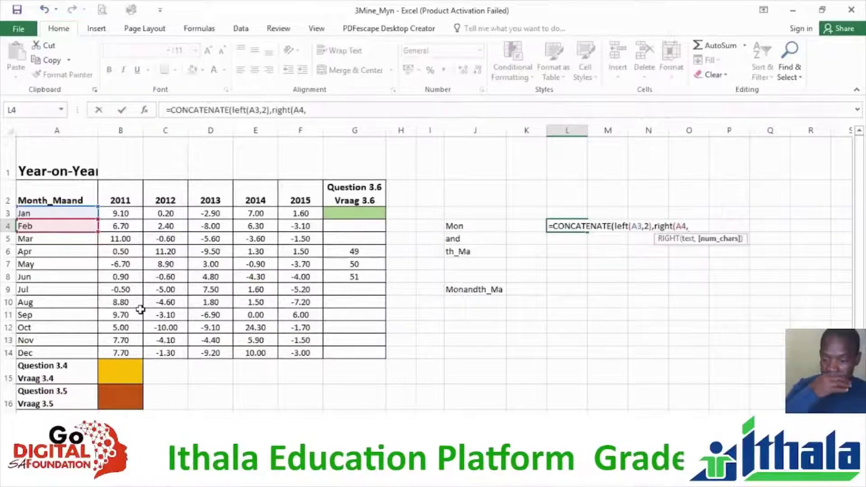
text(2)
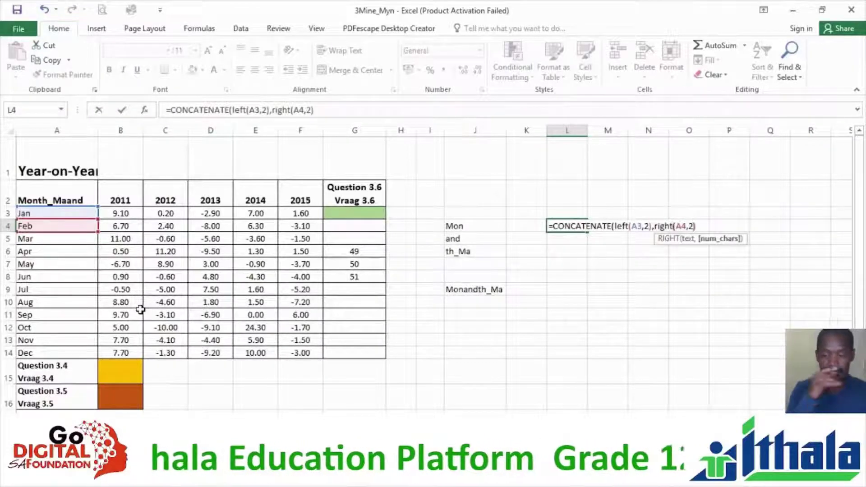
text())
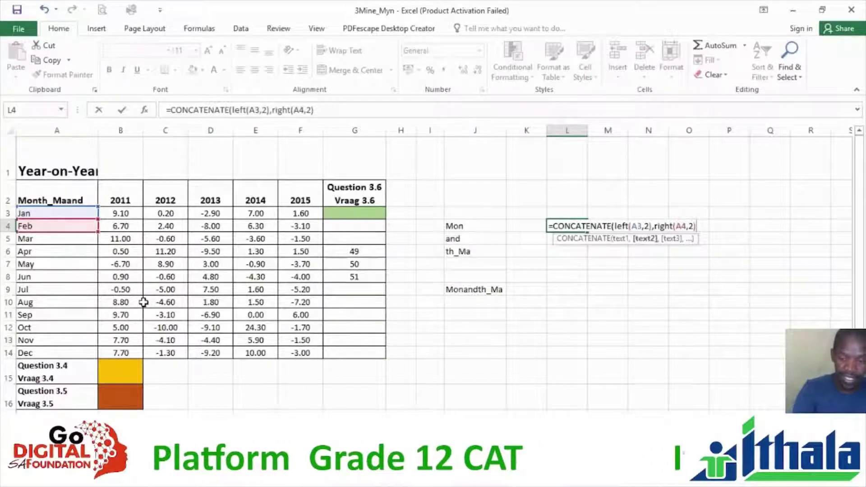
Add cell A5 as the third text argument of the CONCATENATE formula in L4
text(,)
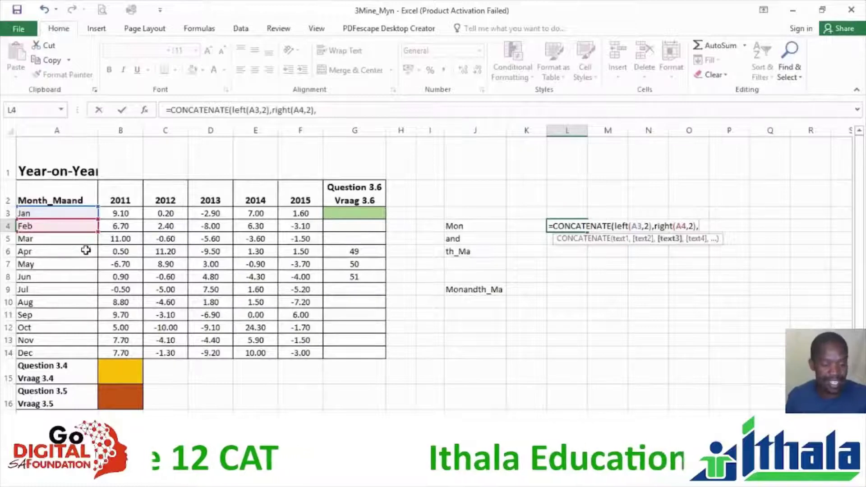
click(28, 239)
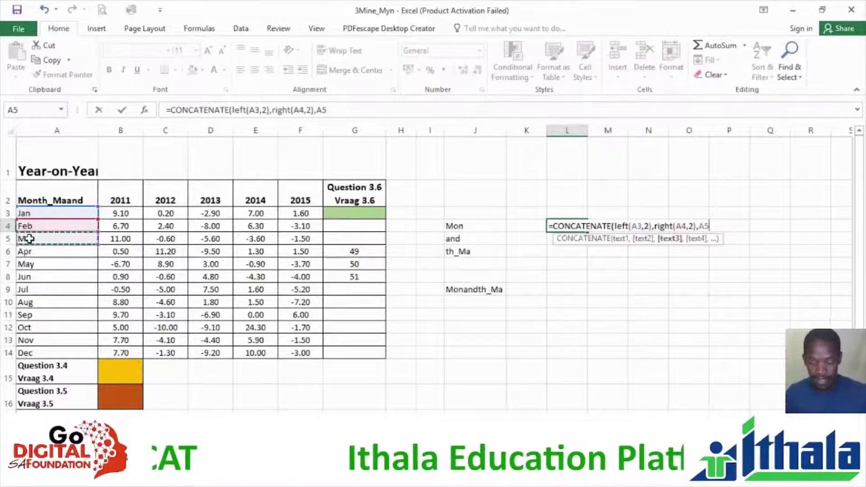
text(,)
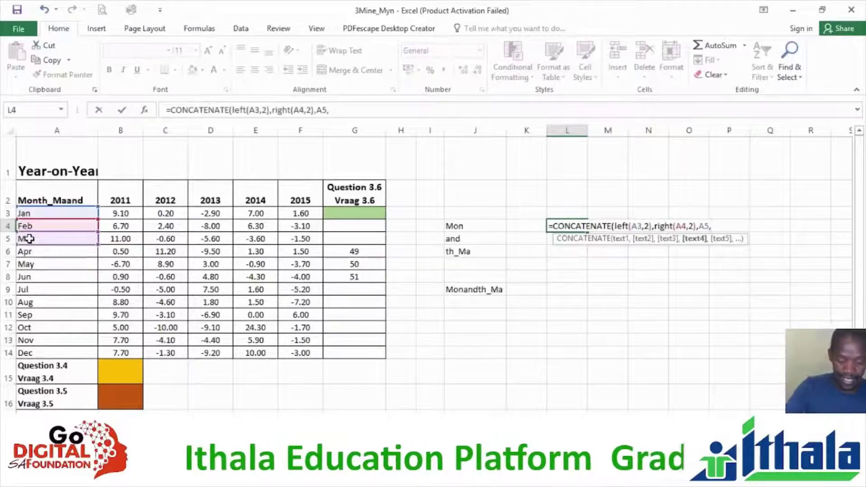
Complete the CONCATENATE formula in L4 with mid(A6,2,2) as its fourth argument, and fit column L's width to its contents
text(mid)
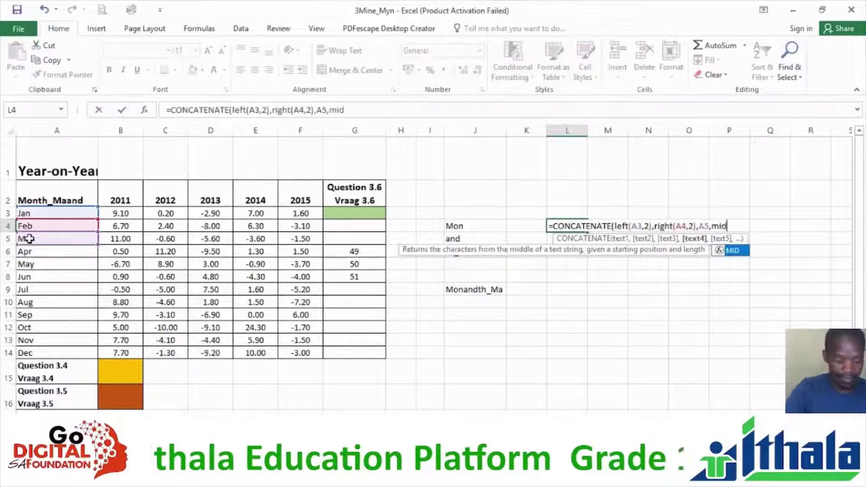
text(()
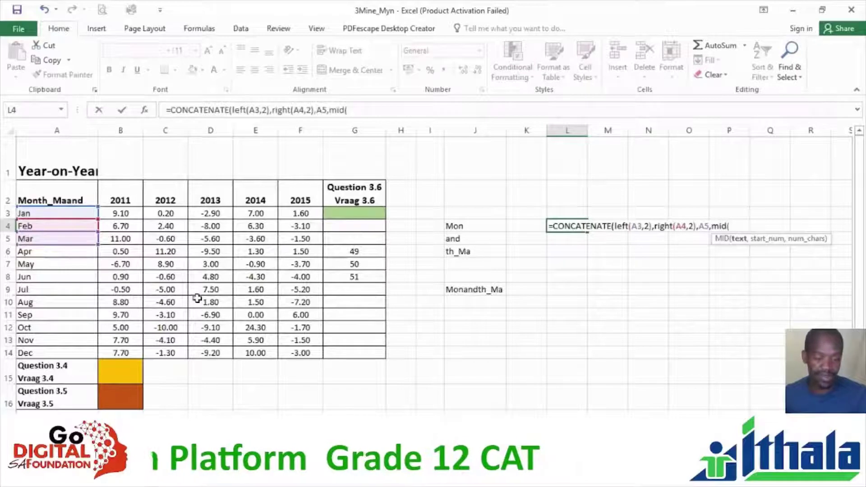
click(36, 255)
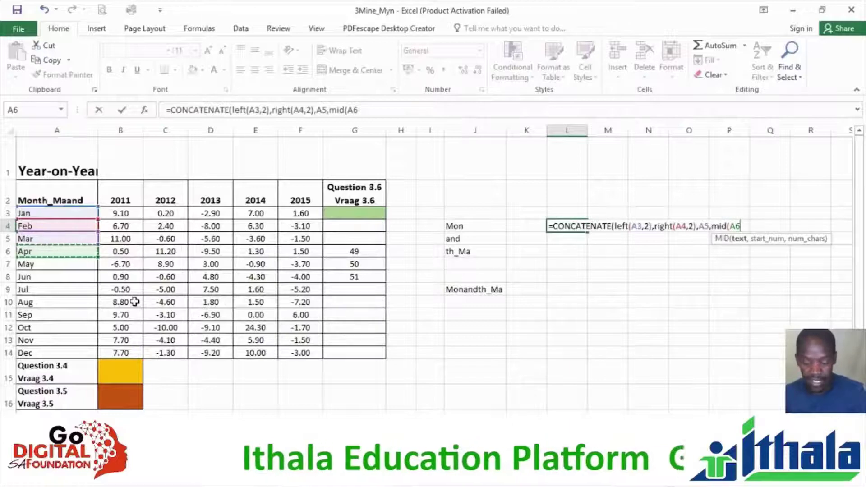
text(,2)
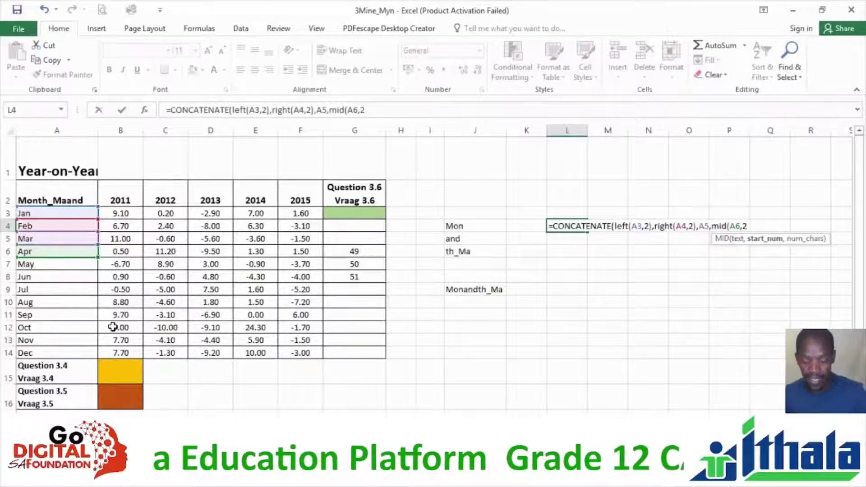
text(,)
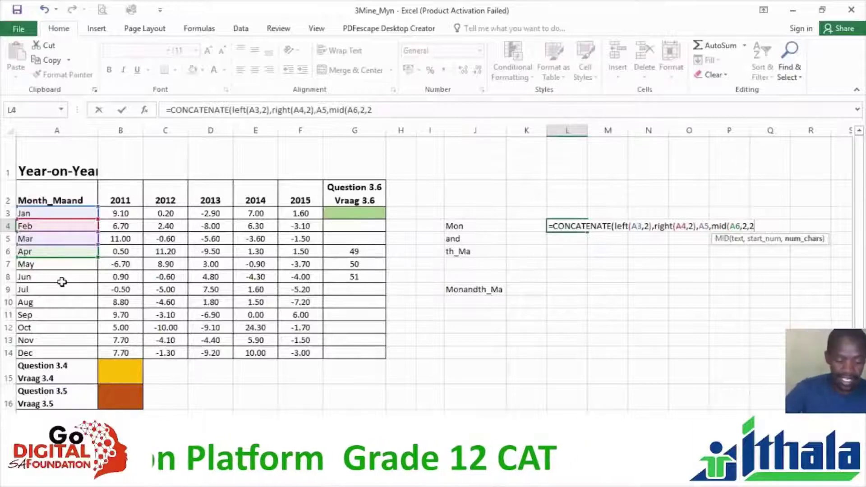
text(2))
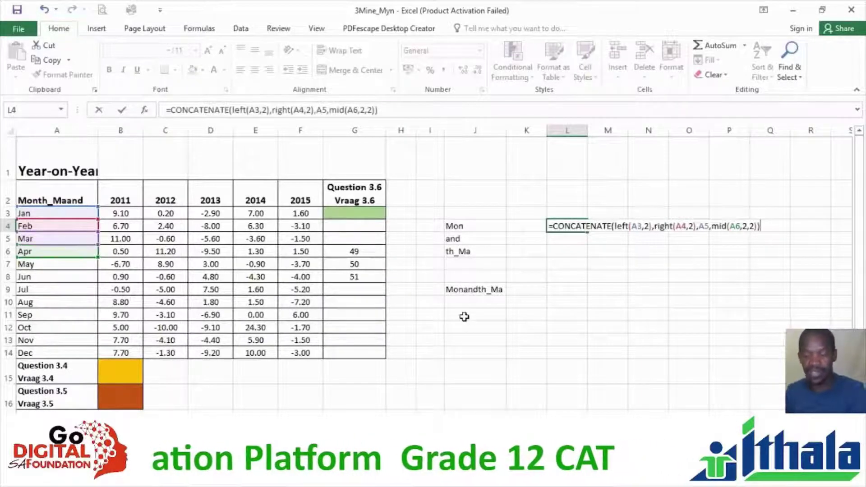
key(Return)
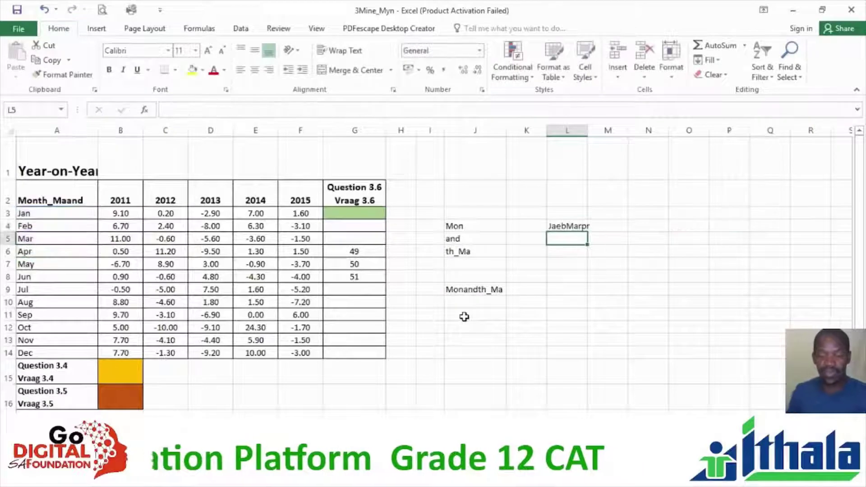
double_click(589, 131)
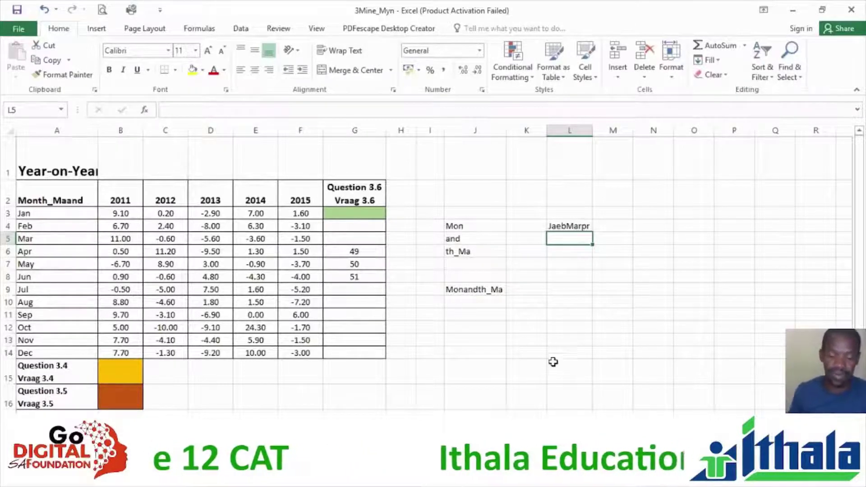
Check the text functions in the Word cheat sheet, and convert L4's text to uppercase in Excel cell L8 with UPPER
key(alt+Tab)
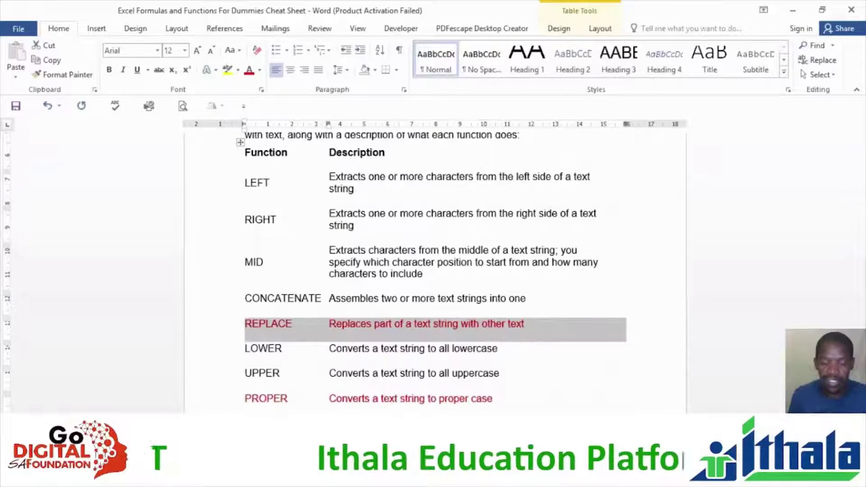
key(alt+Tab)
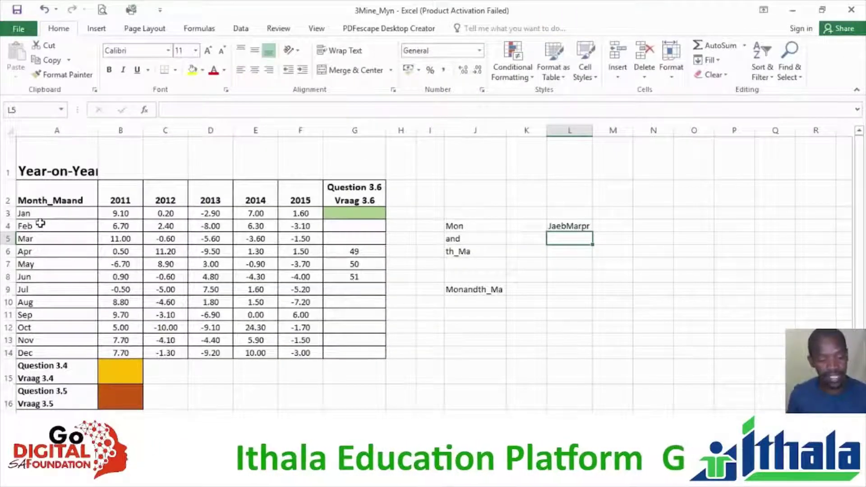
click(567, 283)
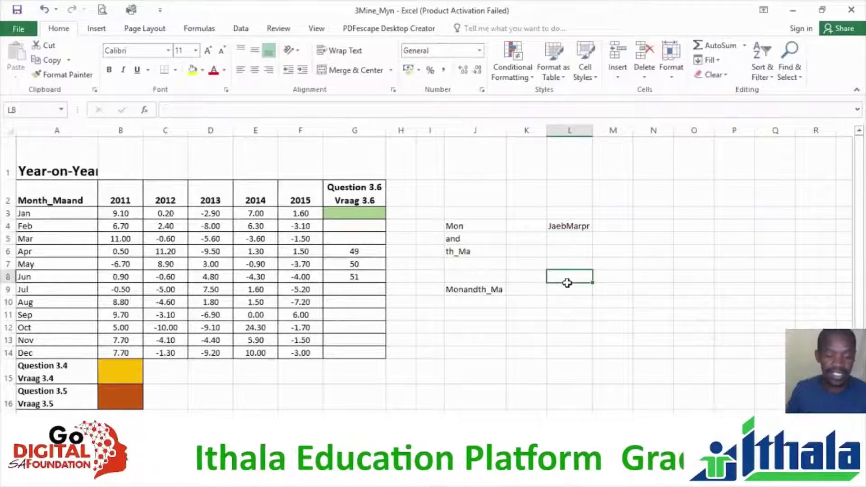
text(=)
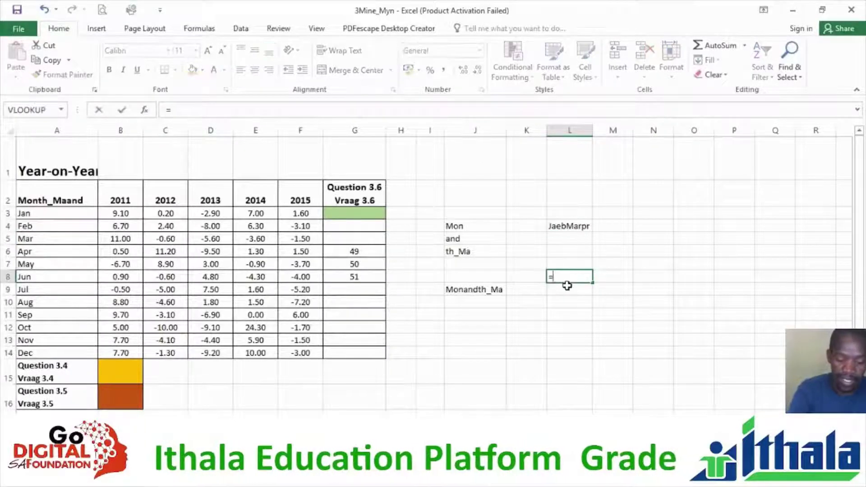
text(upper()
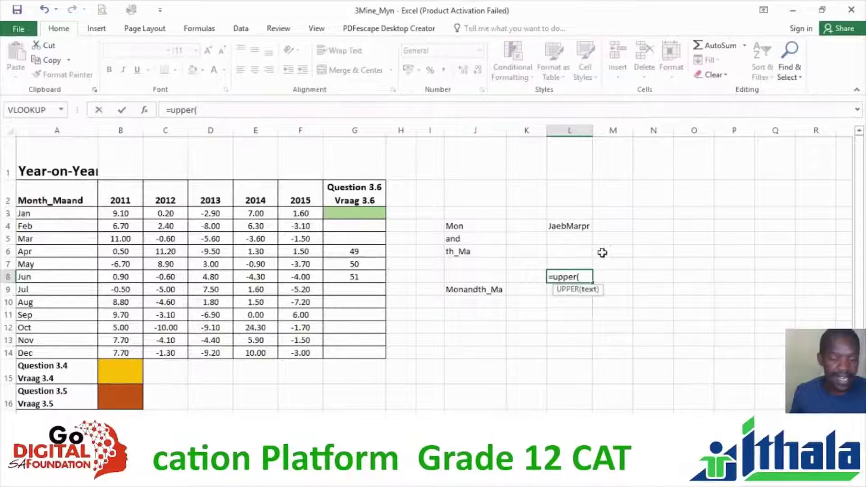
click(581, 227)
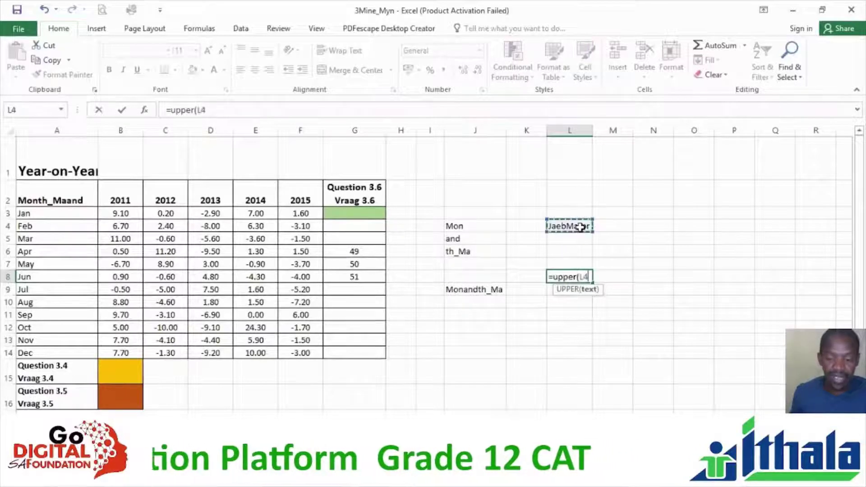
text())
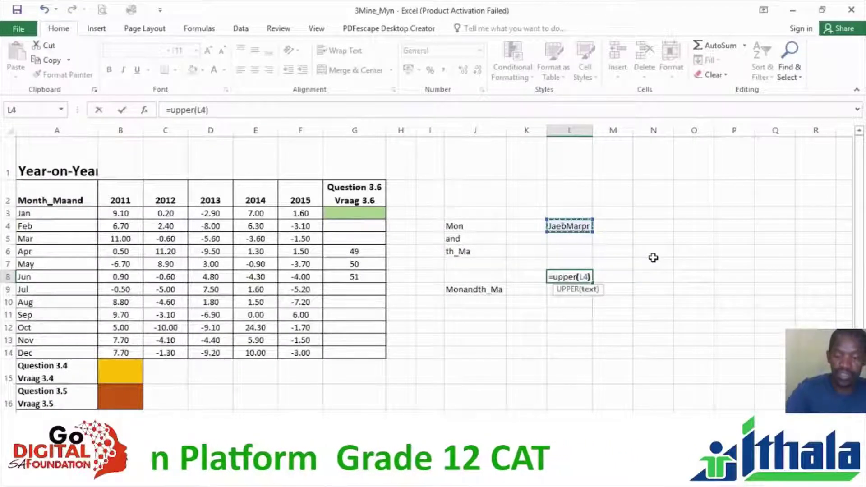
key(Return)
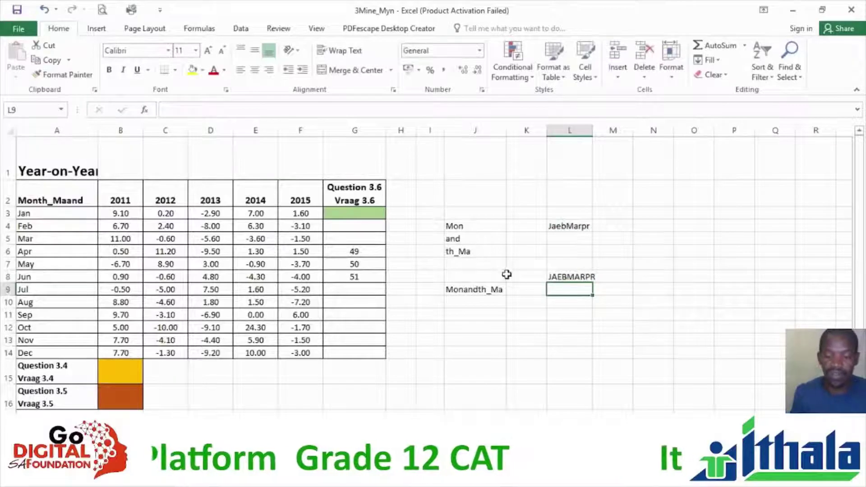
Convert the text of L8 to lowercase in cell L12 with LOWER
click(563, 326)
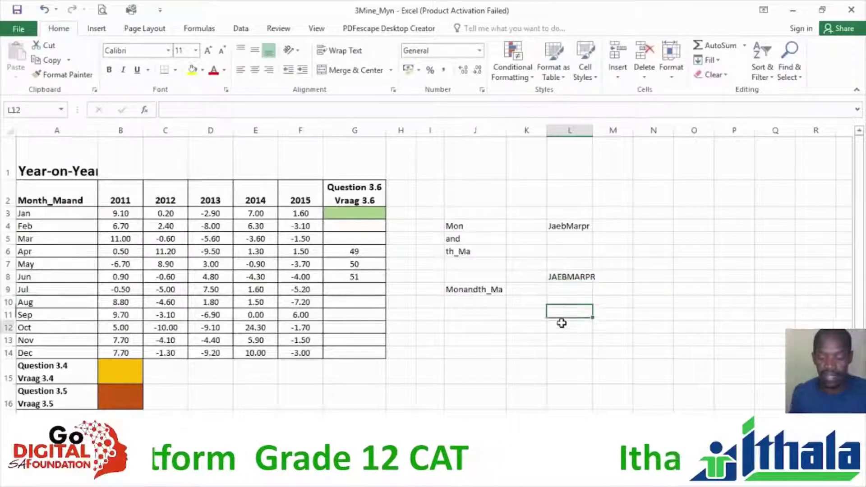
text(=l)
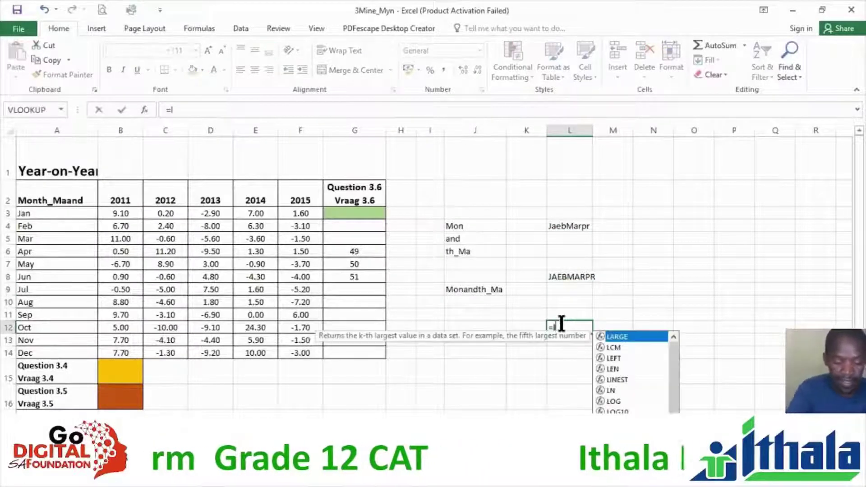
text(ower)
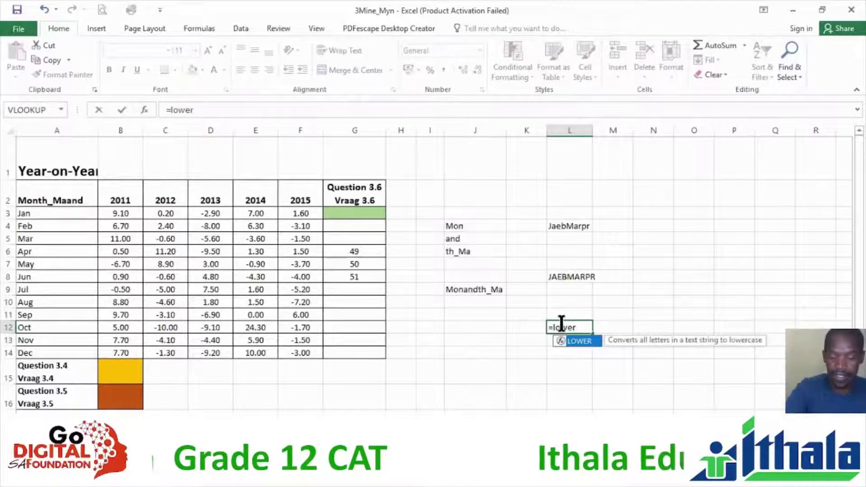
text(()
click(572, 277)
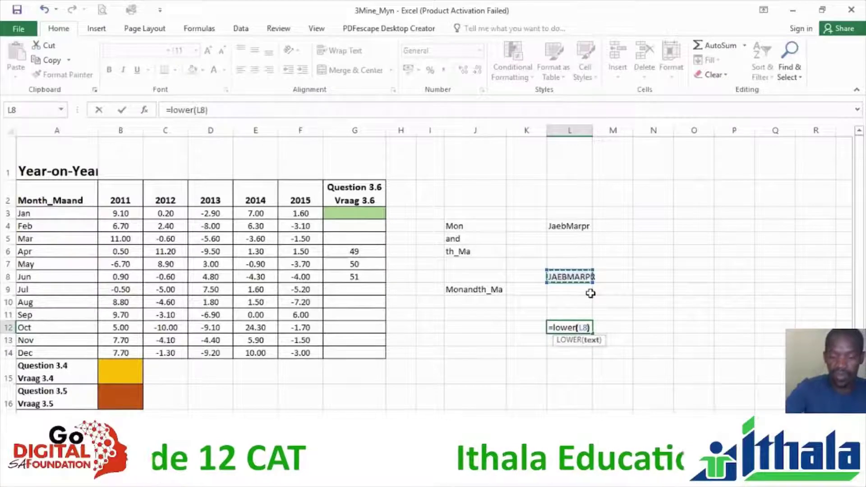
text())
key(Return)
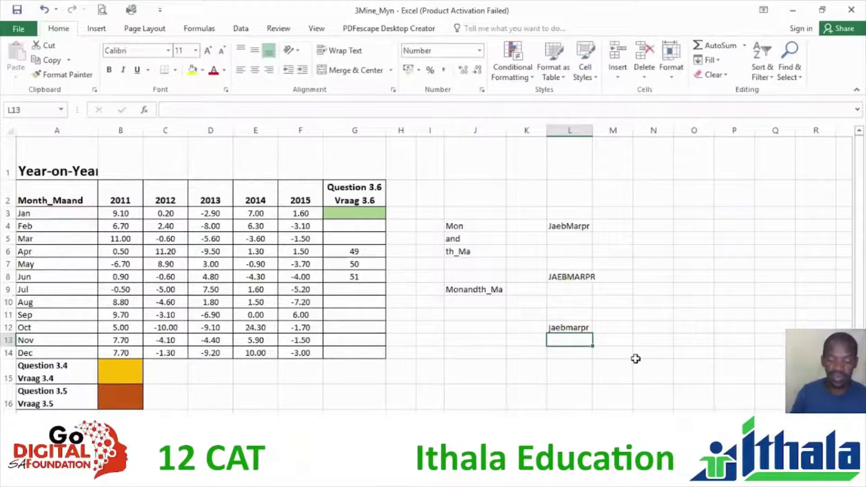
Look up the LEN function in the Word cheat sheet's text function table and return to the Excel workbook
key(alt+Tab)
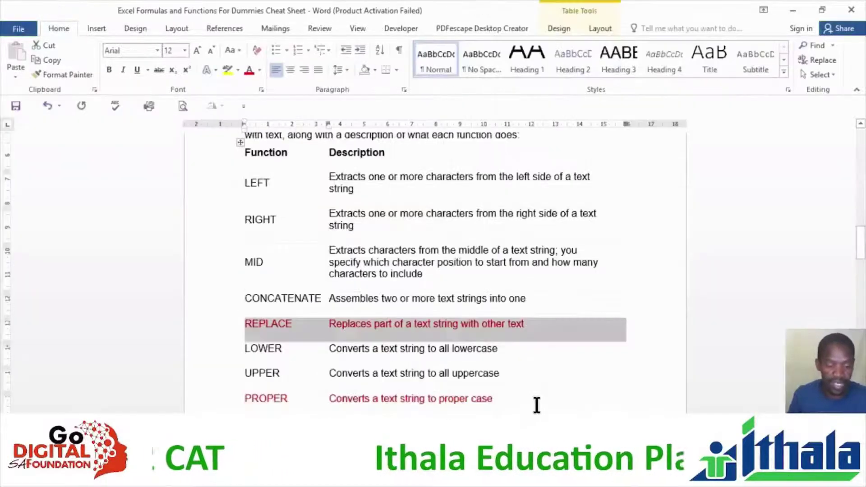
scroll(513, 375, down, 3)
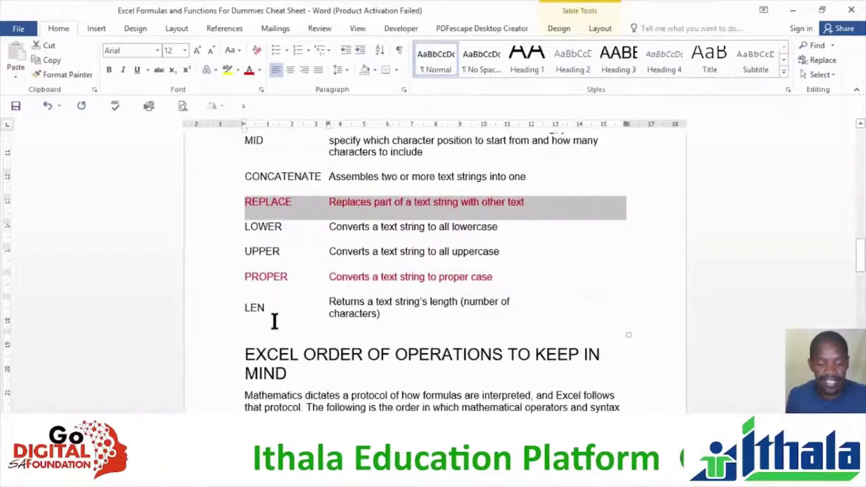
key(alt+Tab)
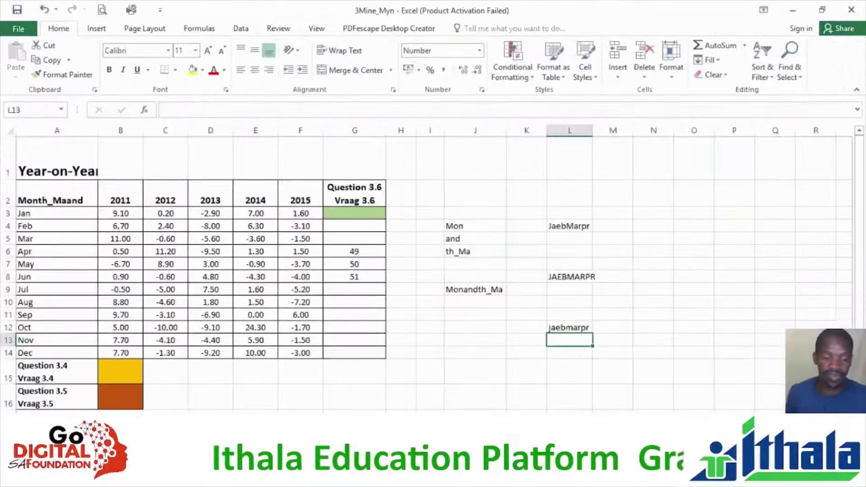
Count the characters of the text in J9 with a LEN formula in cell J12
click(471, 325)
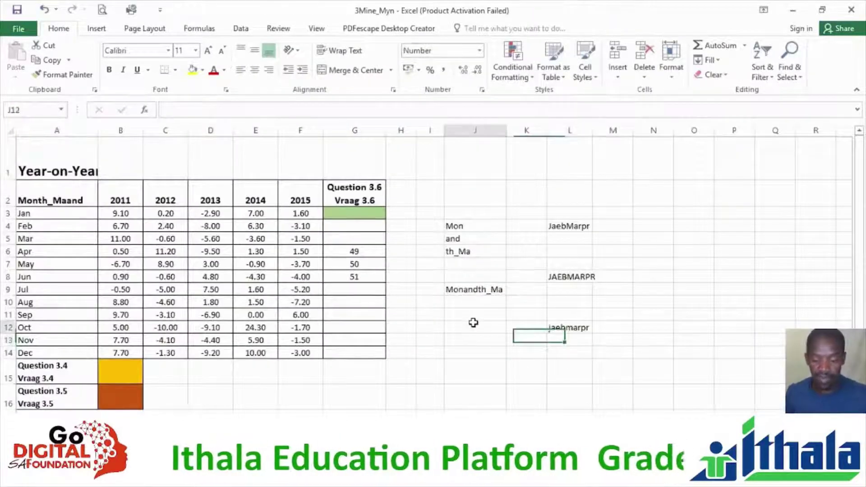
text(=)
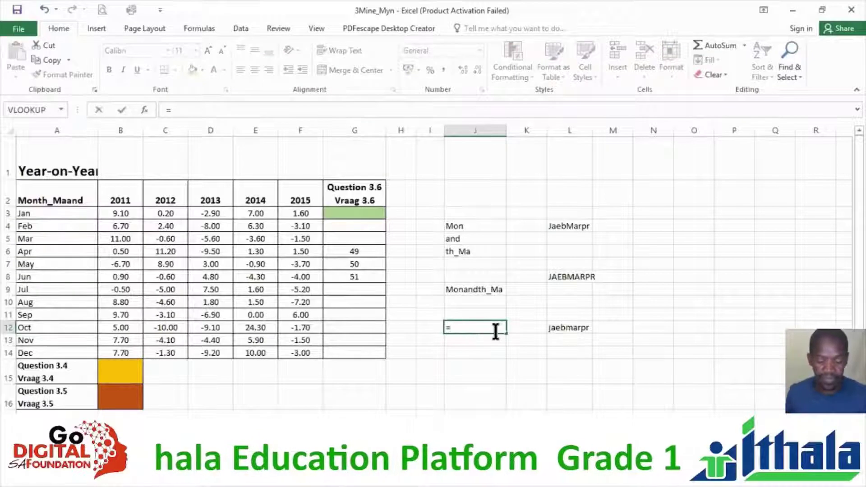
text(len)
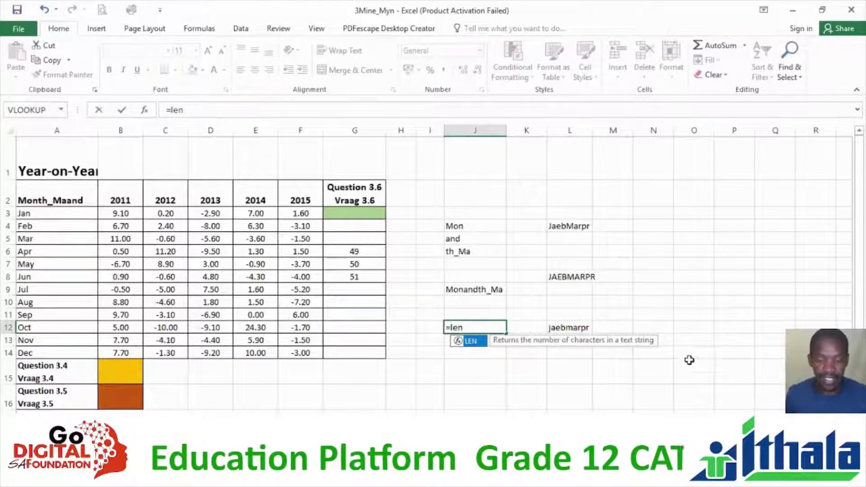
click(469, 251)
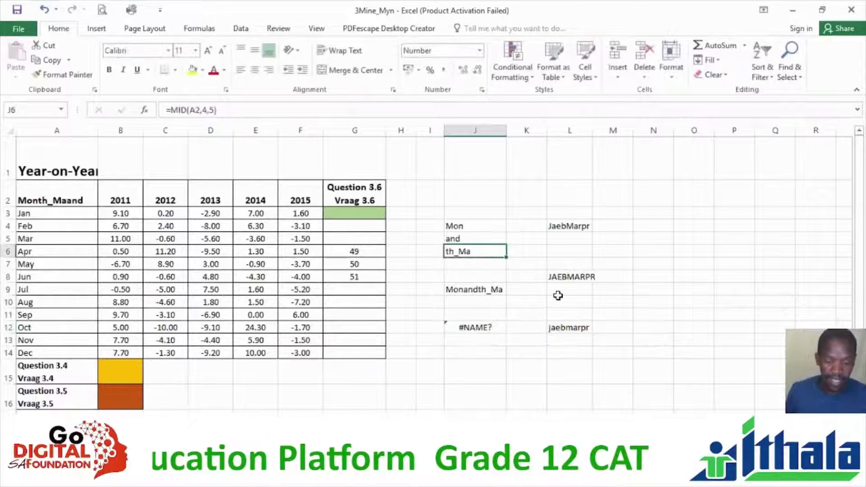
click(481, 328)
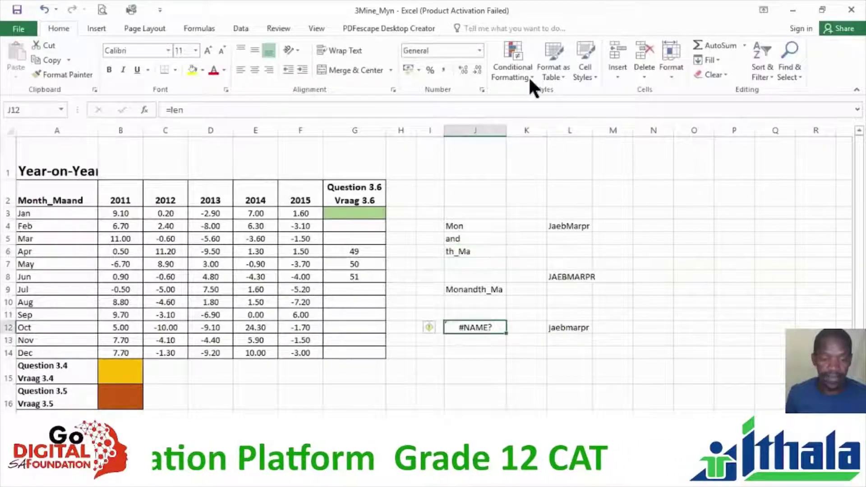
click(202, 110)
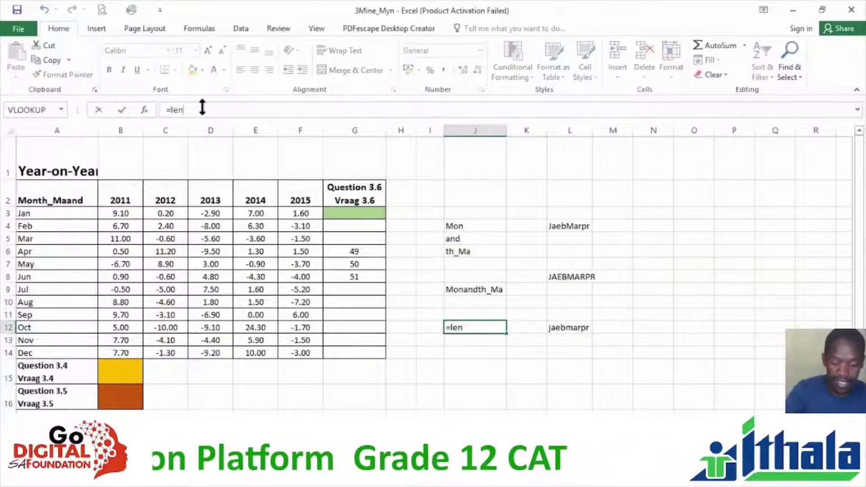
text(()
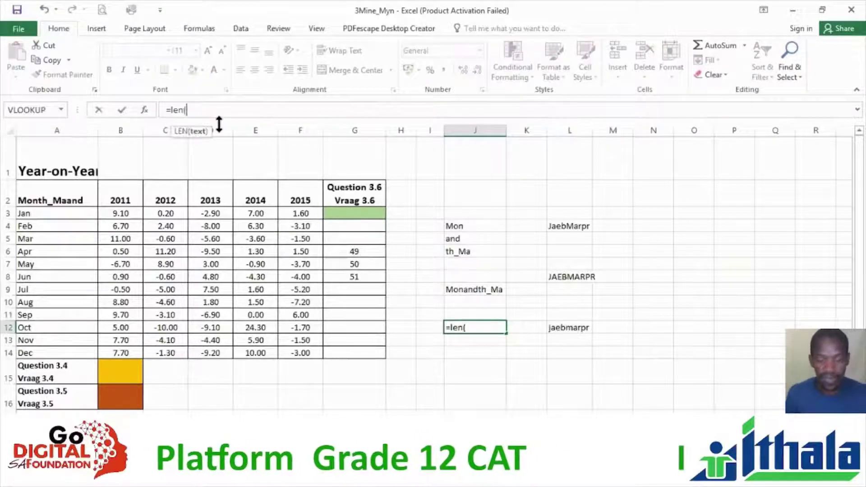
click(475, 287)
text())
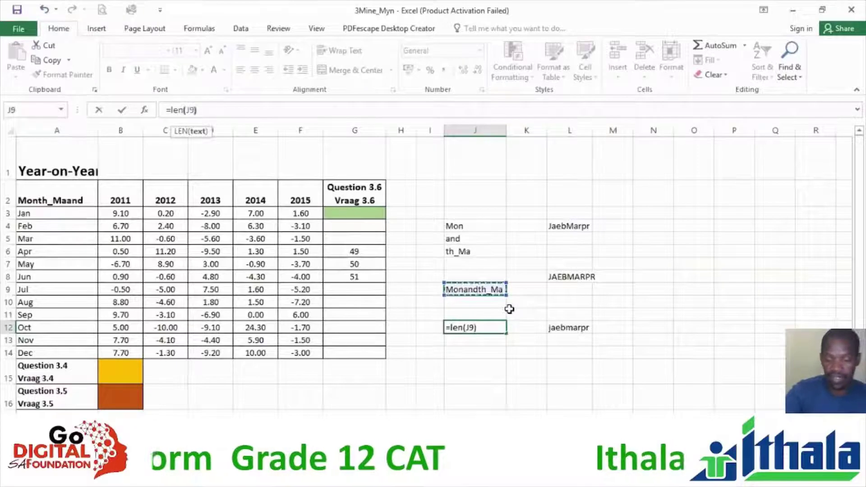
key(Return)
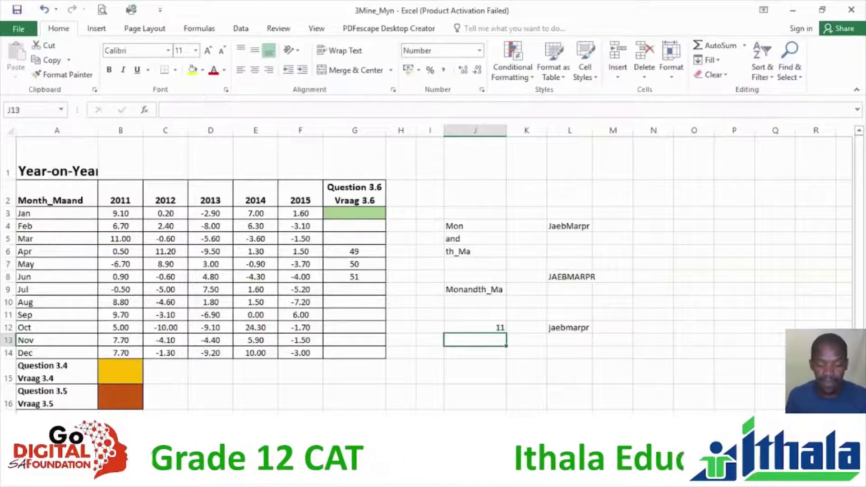
Examine the order of operations, cell reference and error message sections of the Word cheat sheet
click(489, 474)
scroll(461, 324, down, 3)
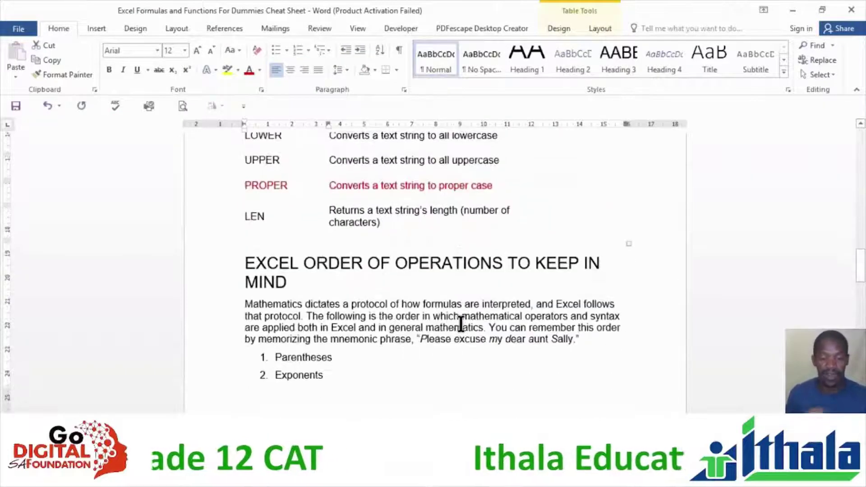
scroll(461, 324, down, 2)
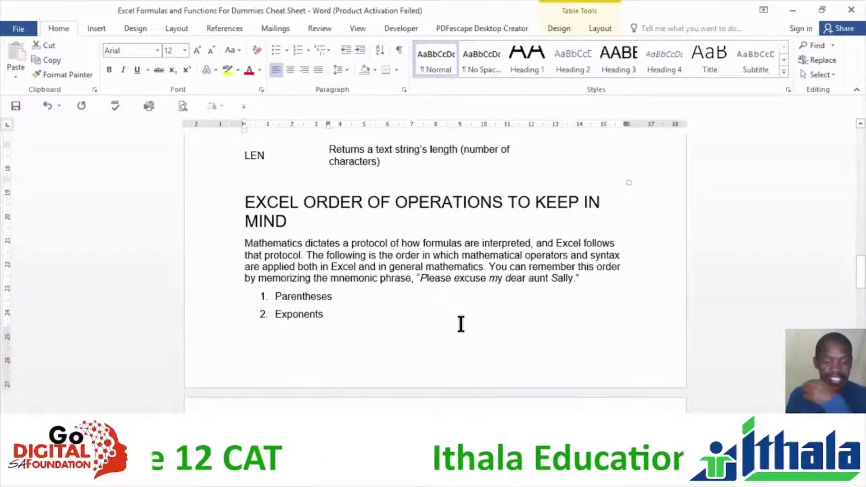
scroll(461, 324, down, 9)
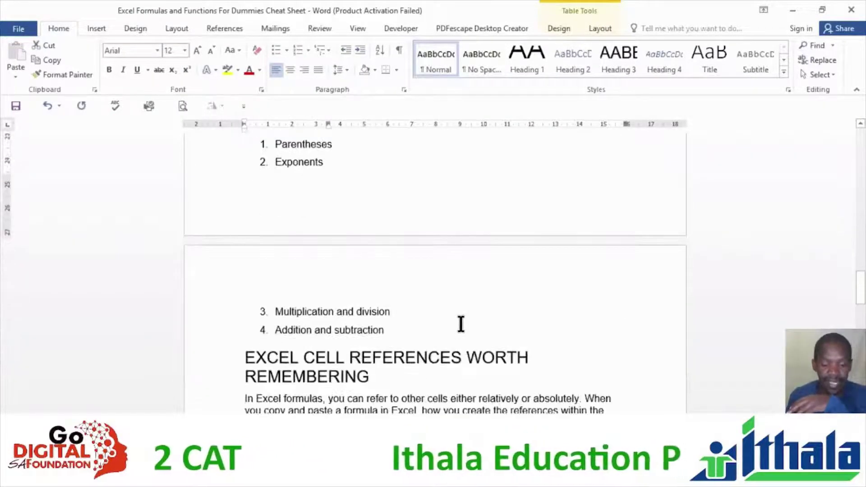
scroll(461, 324, down, 3)
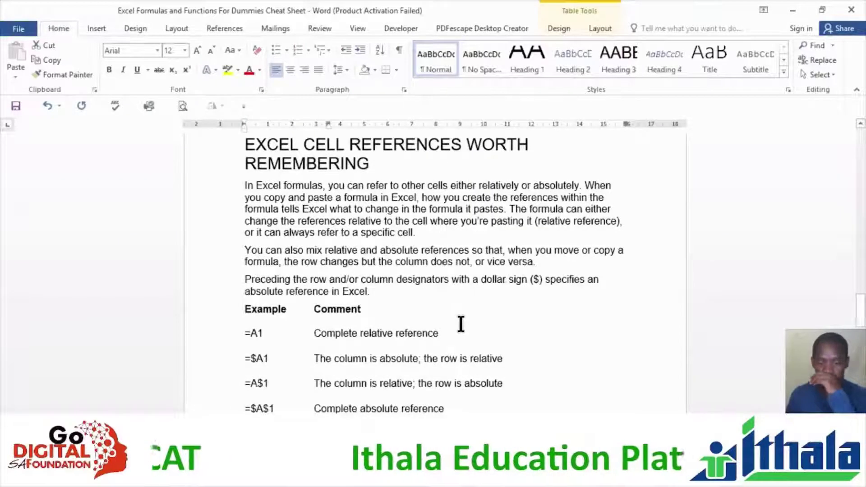
scroll(461, 324, down, 3)
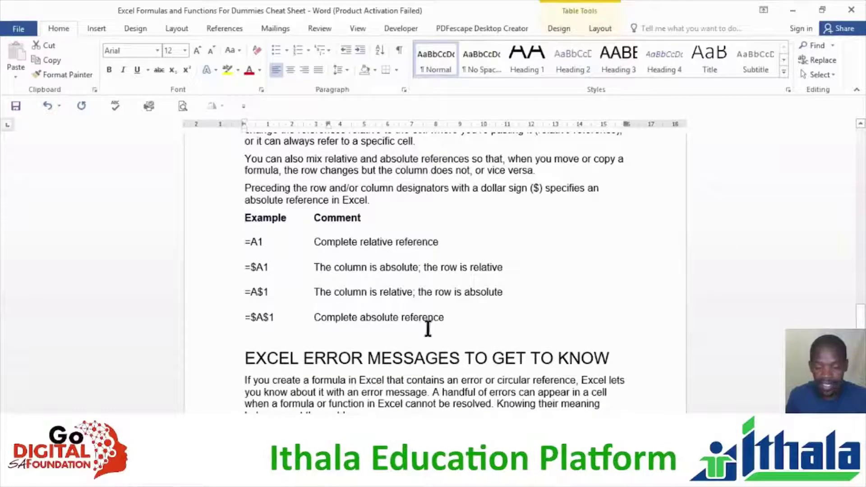
scroll(430, 338, down, 2)
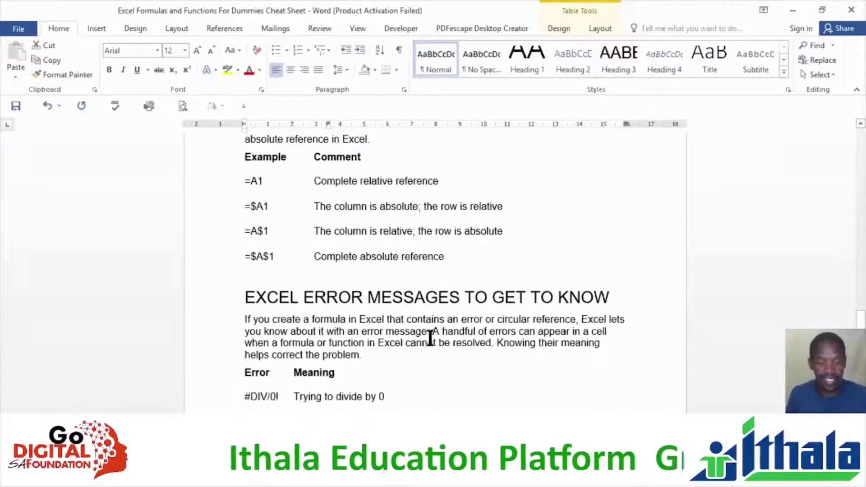
scroll(424, 343, up, 2)
scroll(401, 361, down, 6)
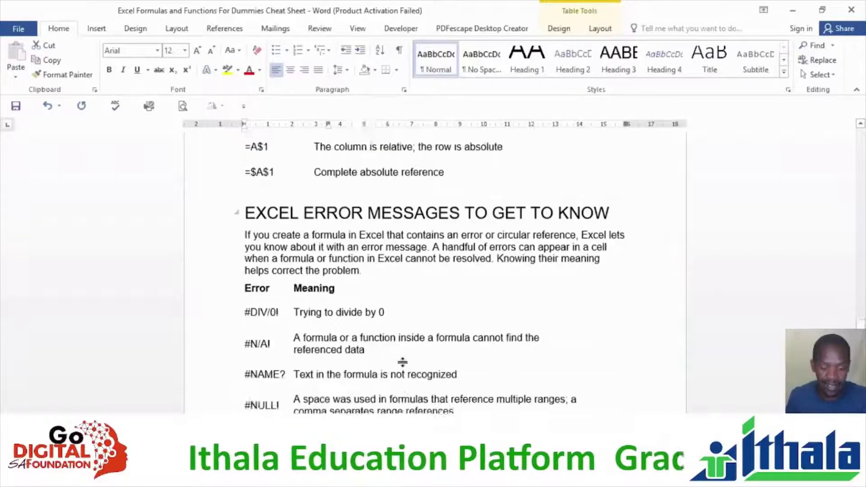
scroll(402, 362, up, 6)
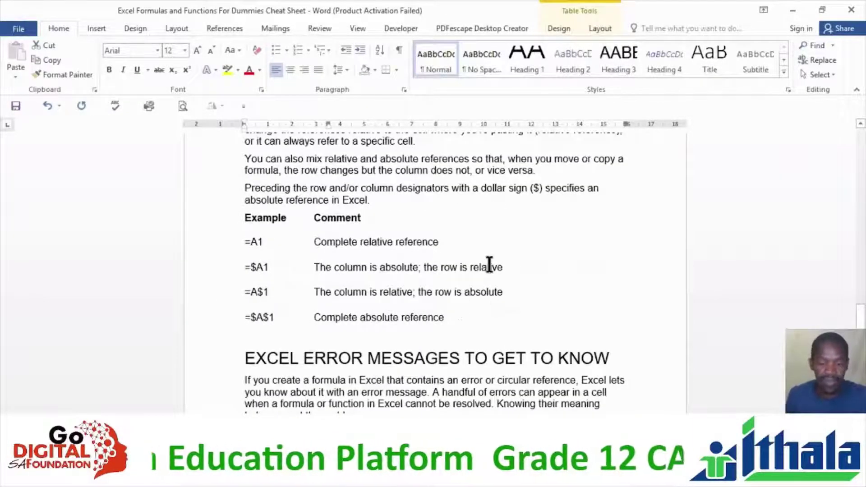
scroll(490, 265, up, 1)
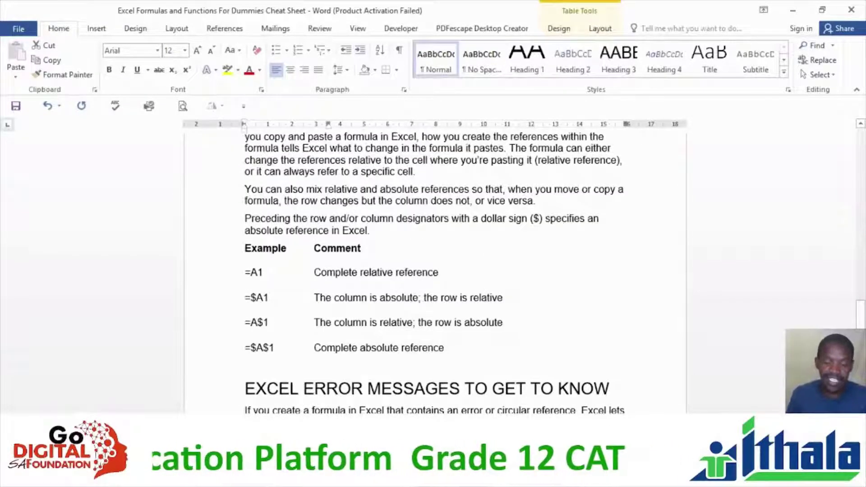
Switch back to Excel and clear the text function examples from the range I3:L14
key(alt+Tab)
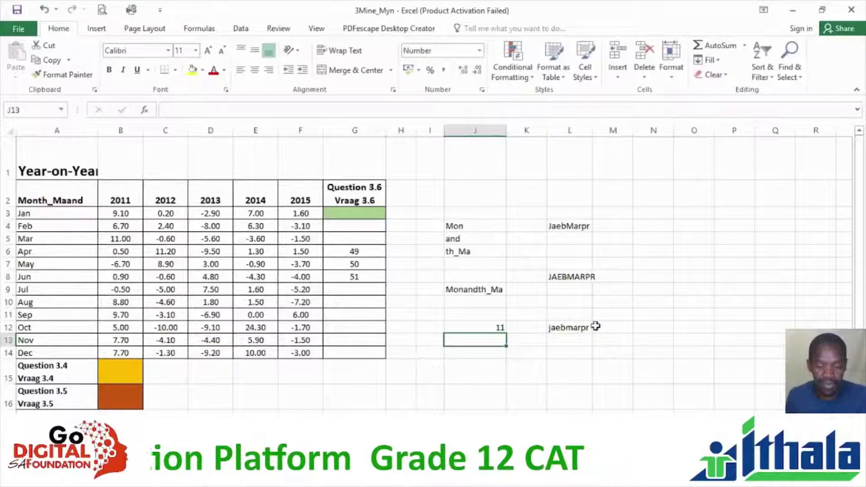
drag(431, 213, 584, 354)
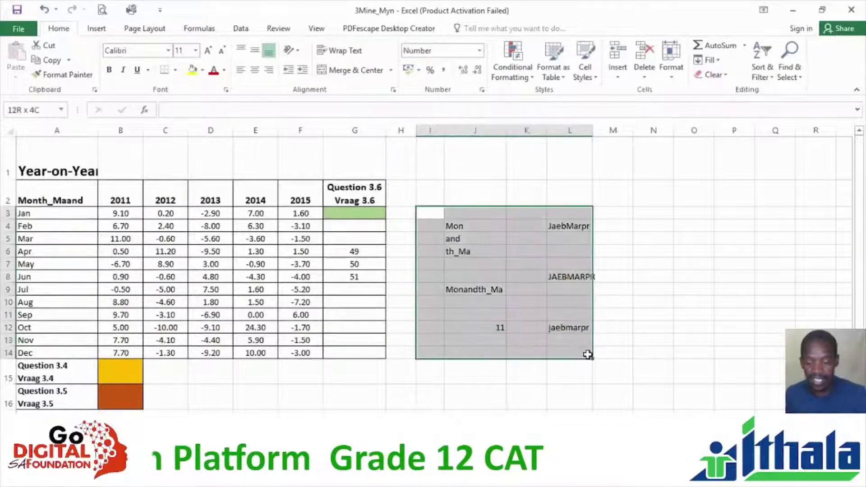
key(Delete)
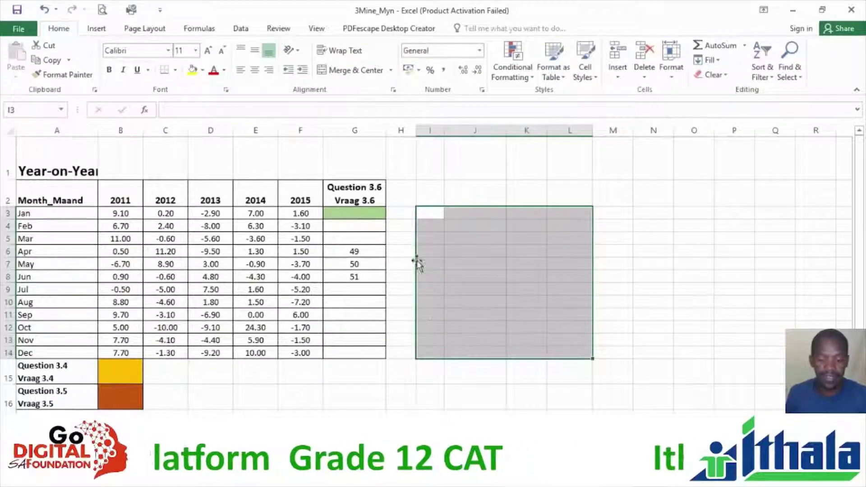
click(480, 225)
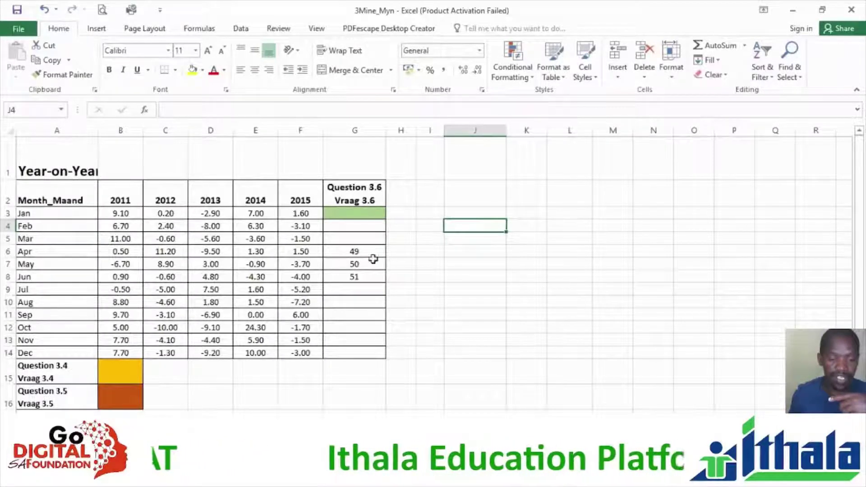
Enter 20 in cell F1, above the 2015 column heading
click(295, 171)
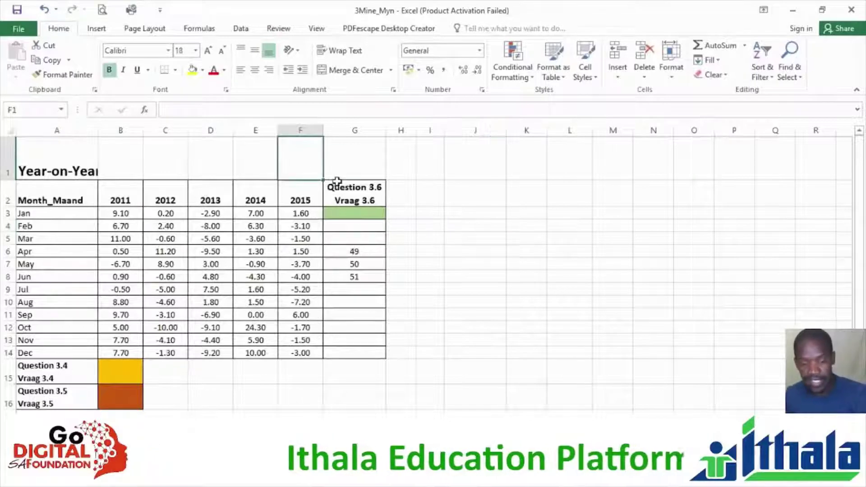
text(20)
key(Return)
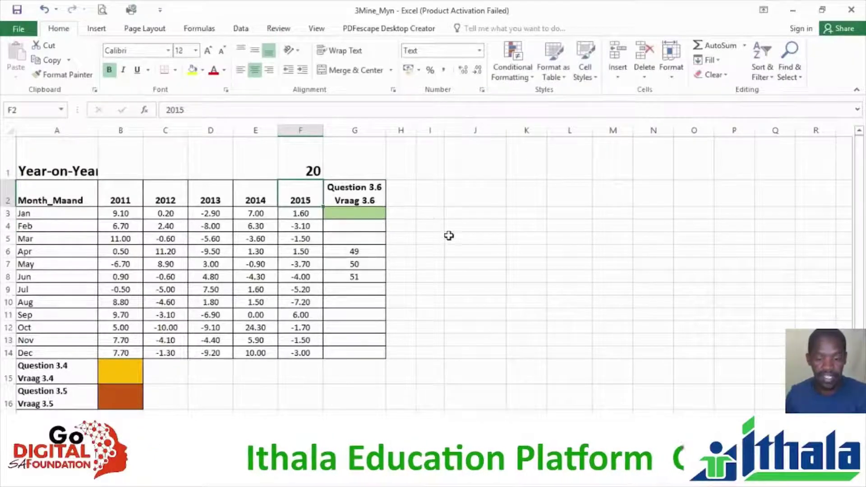
Multiply B3 by F1 in cell J4 using relative references, and copy the formula down to J13
click(464, 225)
text(=)
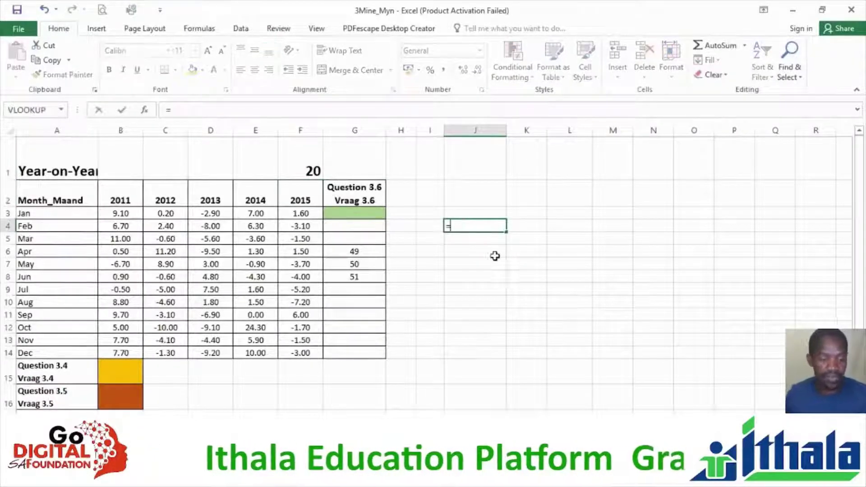
click(121, 214)
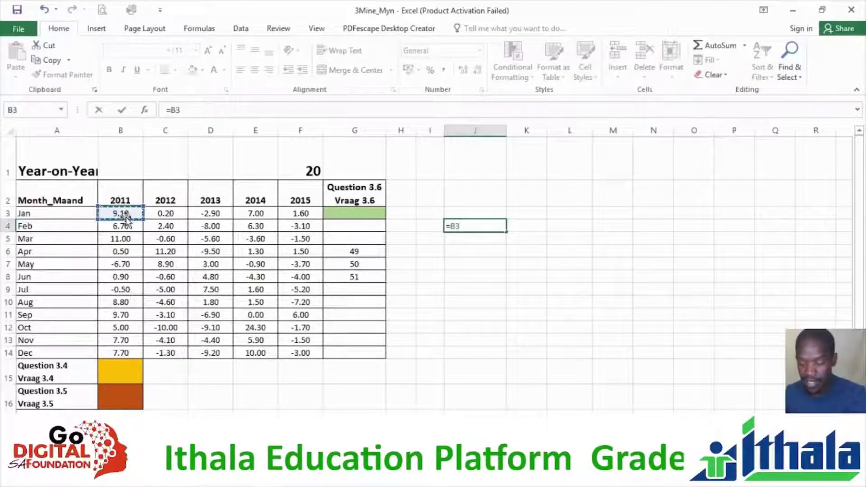
text(*)
click(291, 167)
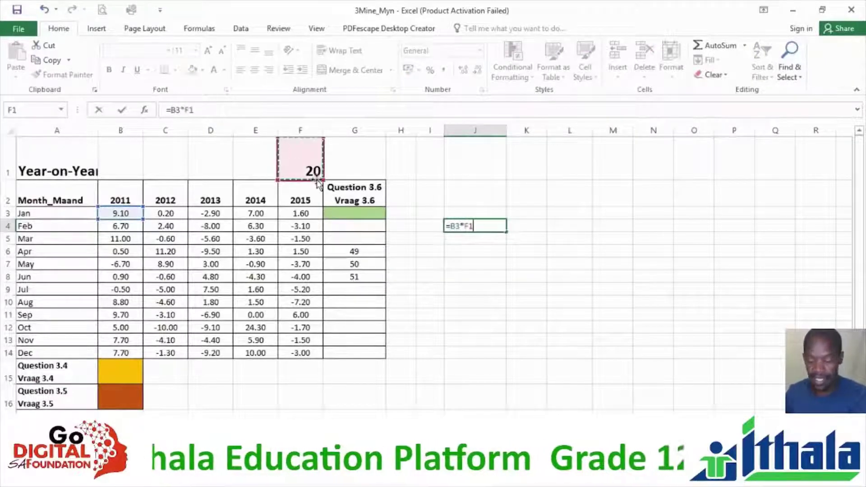
key(Return)
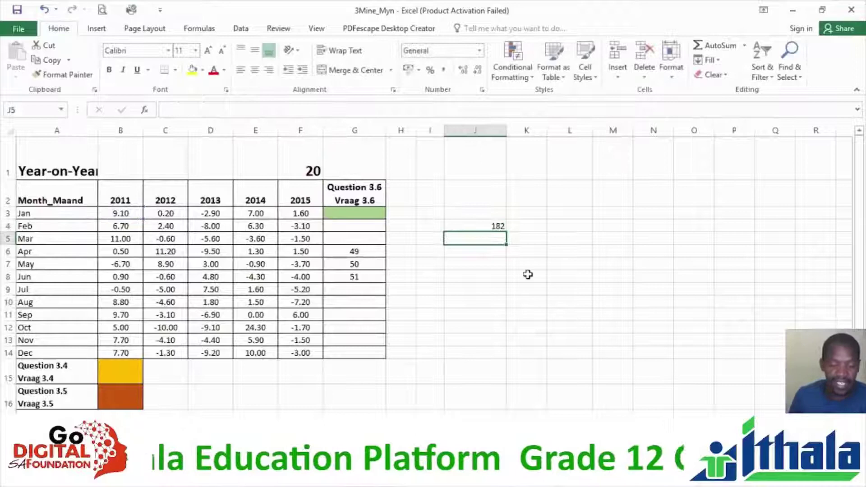
click(484, 227)
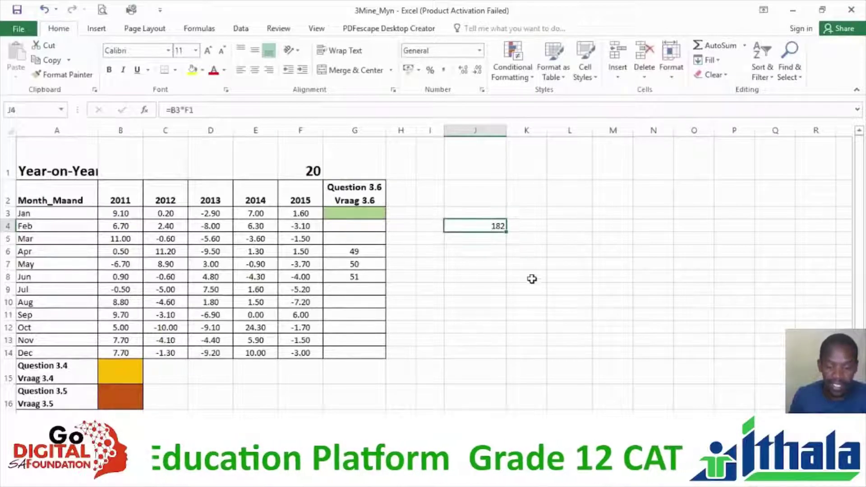
drag(506, 233, 507, 346)
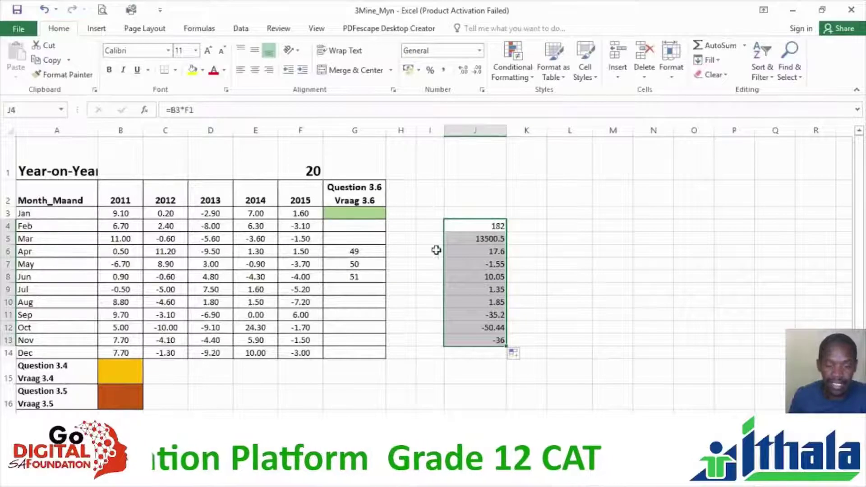
Examine the copied formulas in column J and compare their references with the 2011 values and cell F1
click(472, 238)
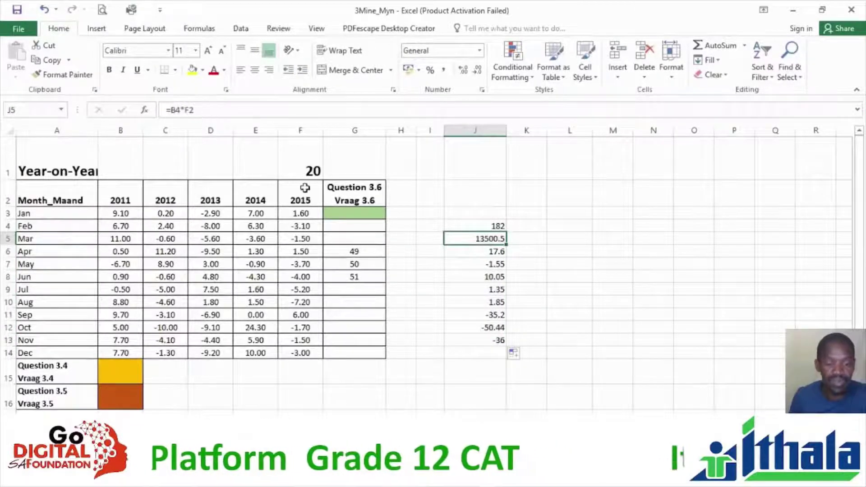
click(496, 277)
drag(118, 213, 121, 354)
click(500, 266)
click(307, 162)
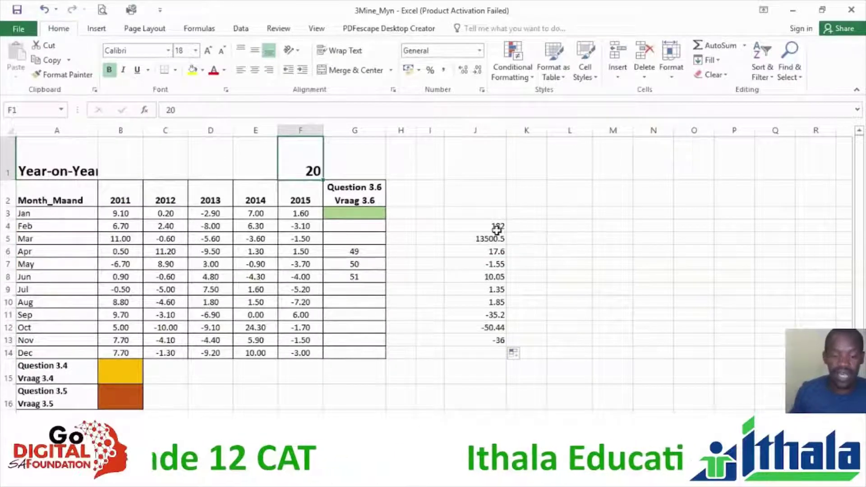
Compare the monthly 2011 values in column B with the multiplier in F1 and the 2015 values below it
click(128, 213)
click(121, 238)
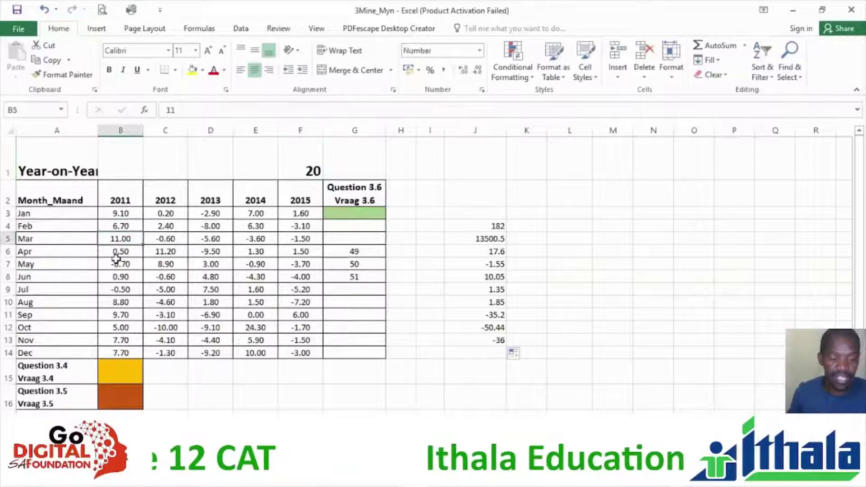
click(121, 264)
click(121, 289)
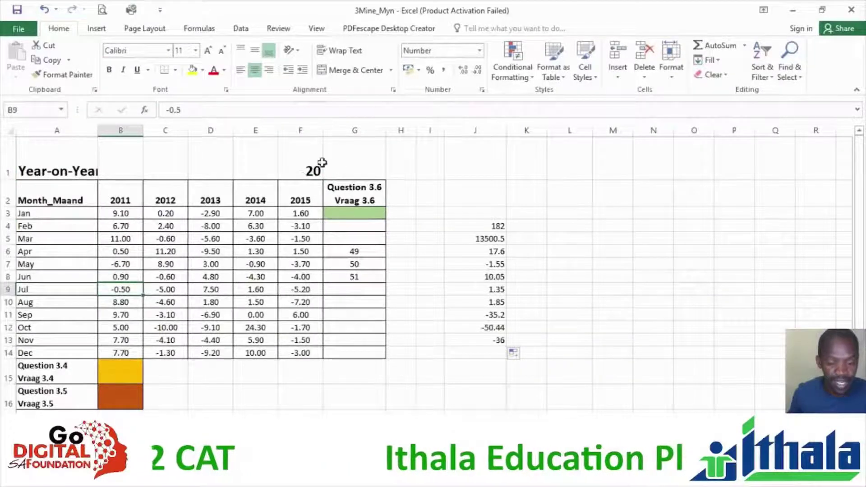
click(118, 335)
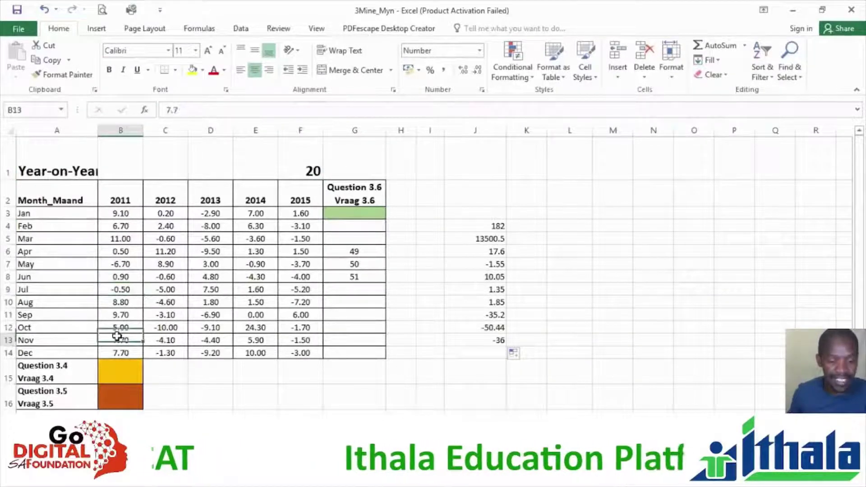
click(303, 176)
click(125, 330)
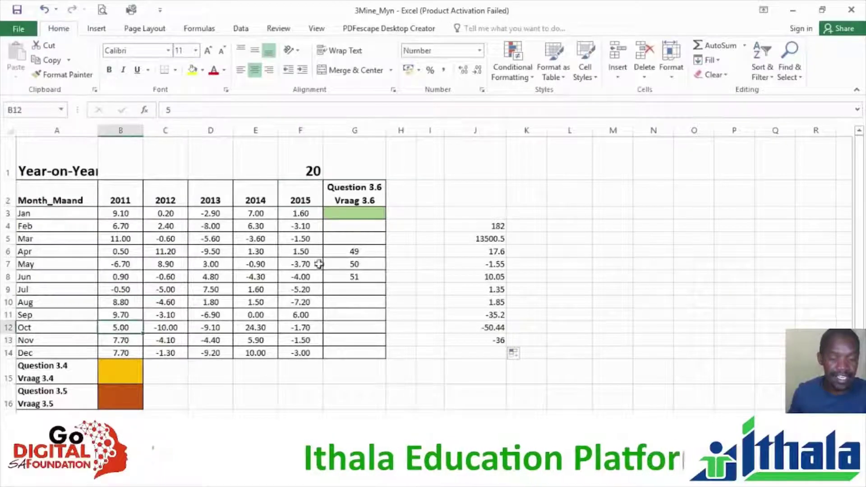
click(307, 275)
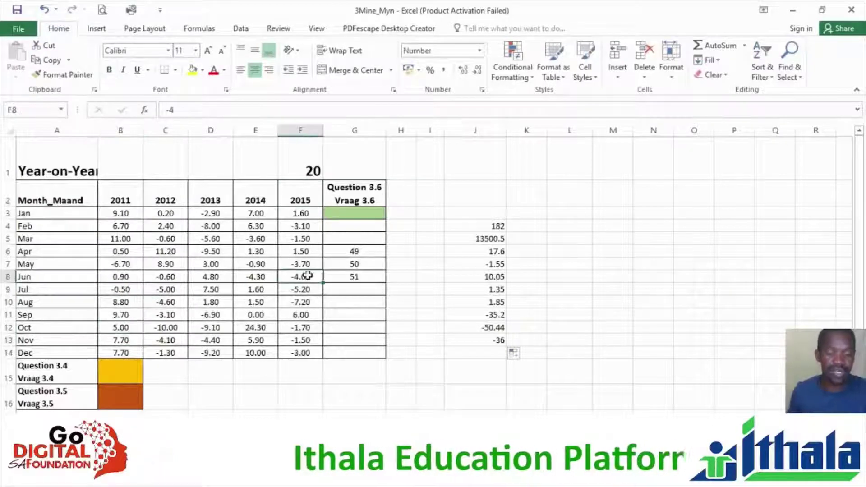
click(120, 214)
Make the F1 reference in J4 absolute so the formula reads =B3*$F$1, and copy it down to J13
click(474, 223)
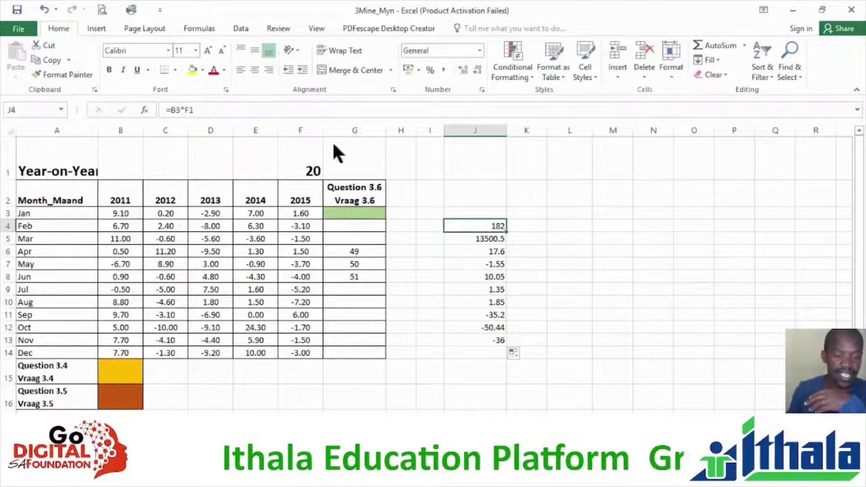
click(210, 110)
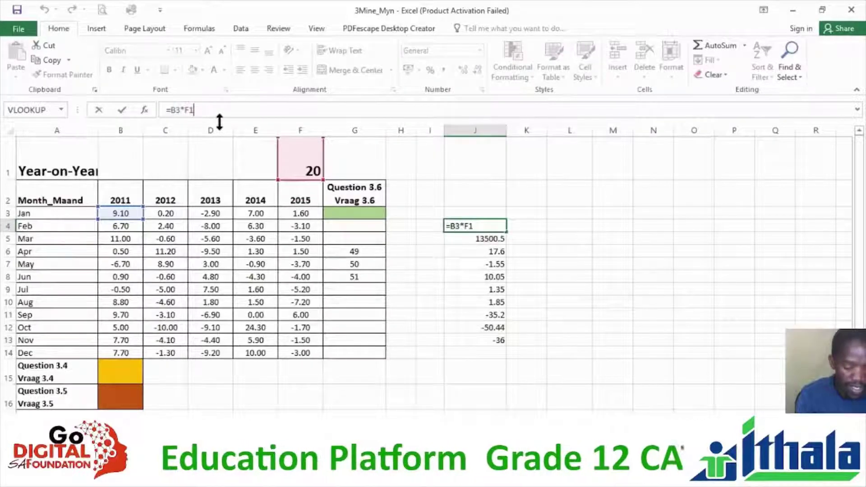
key(F4)
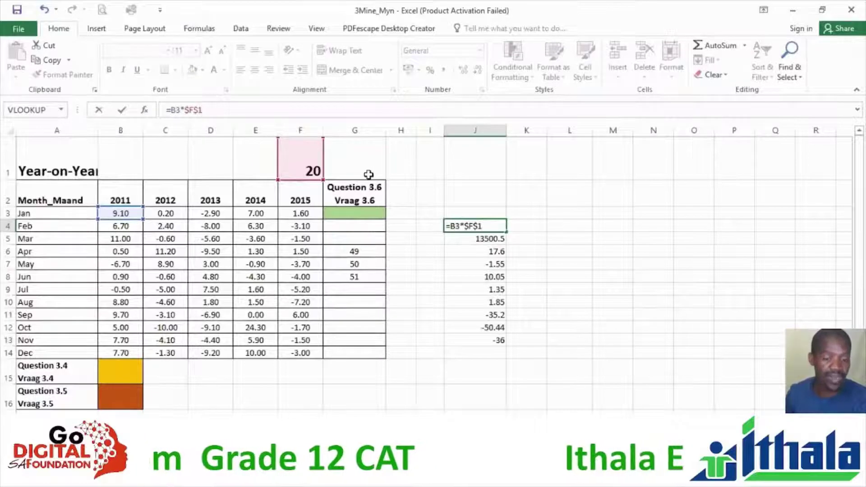
key(Return)
click(498, 228)
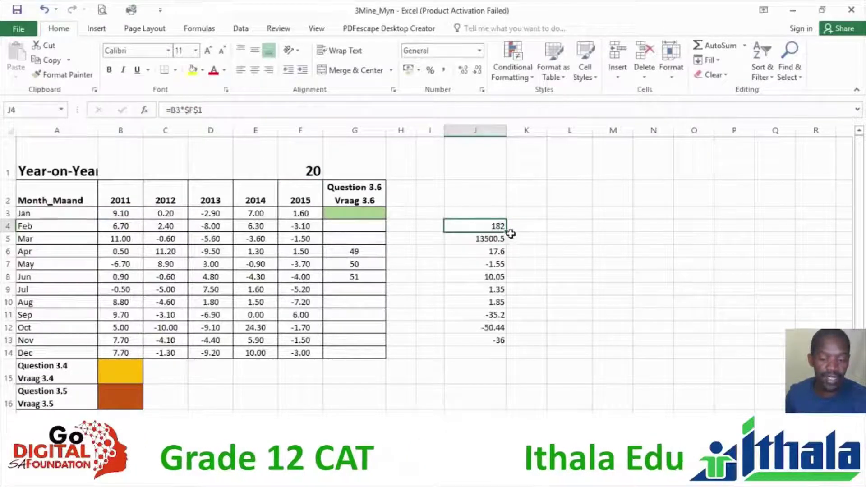
drag(510, 233, 511, 346)
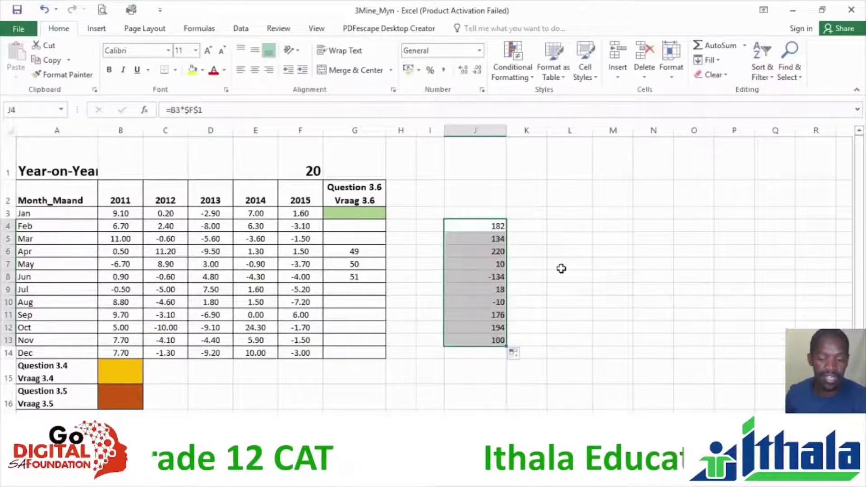
Check the copied formulas in J5, J7, J11 and J13 for their relative column B and absolute F1 references
click(494, 237)
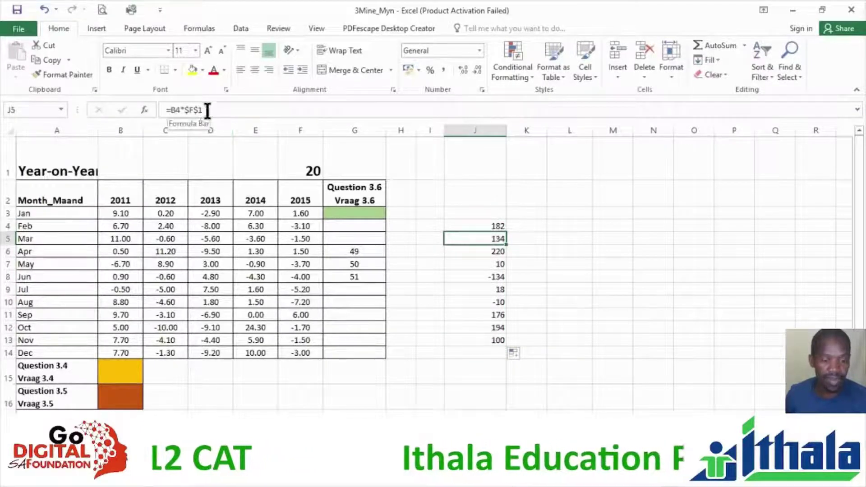
click(486, 264)
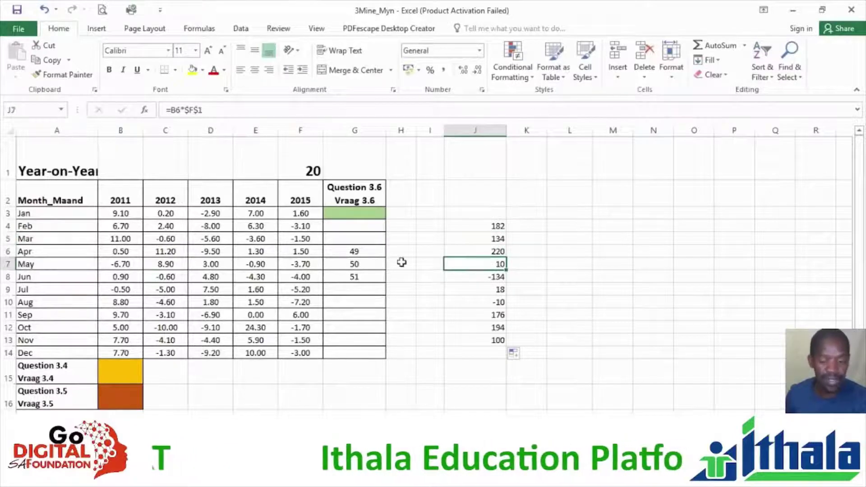
click(494, 313)
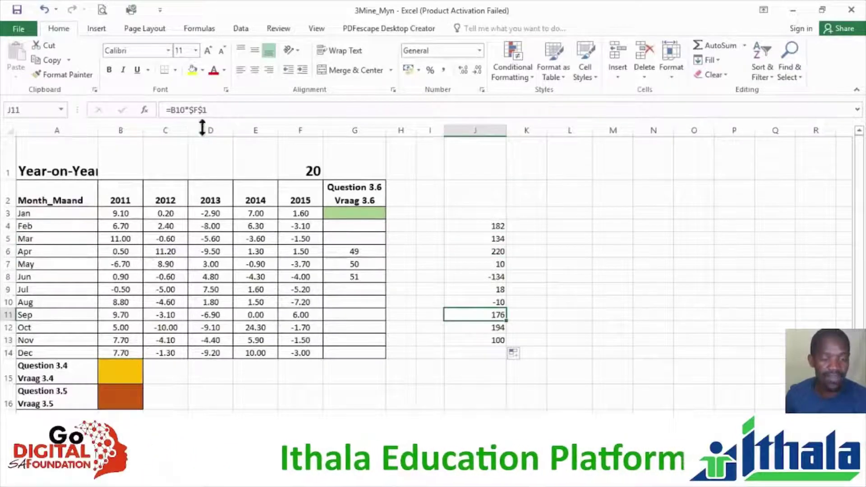
click(494, 340)
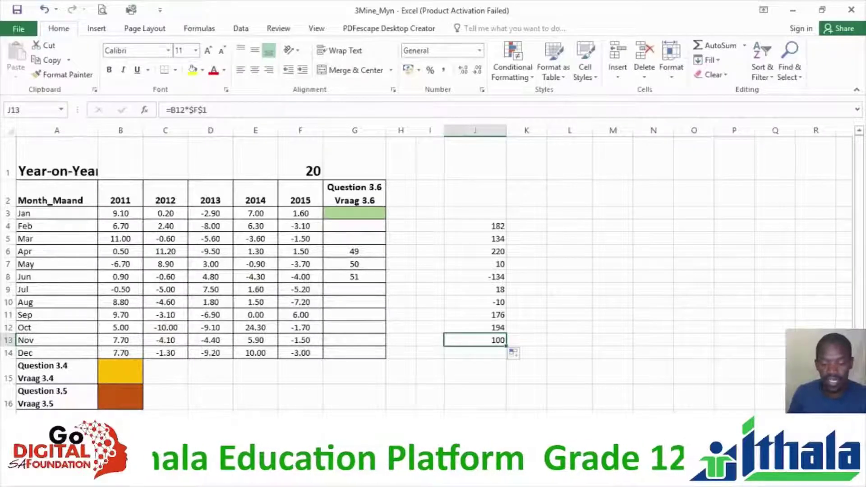
Switch to the Word cheat sheet and review the table of relative, mixed and absolute reference examples
key(alt+Tab)
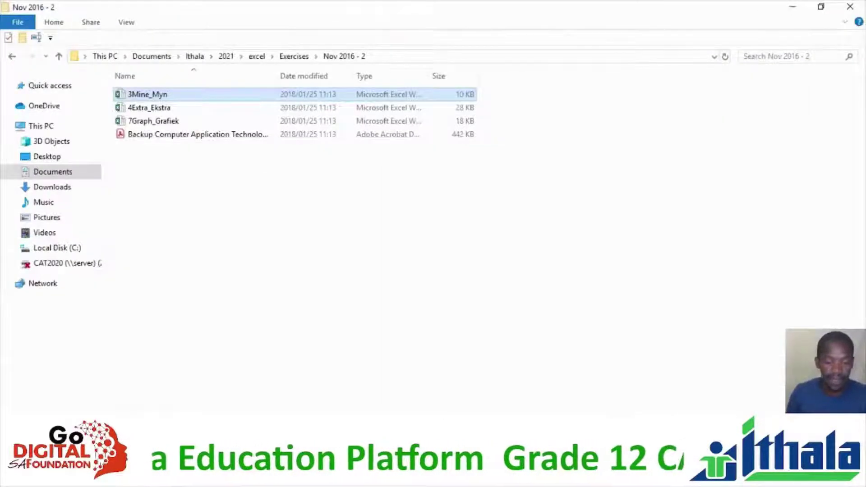
key(alt+Tab)
drag(450, 348, 332, 287)
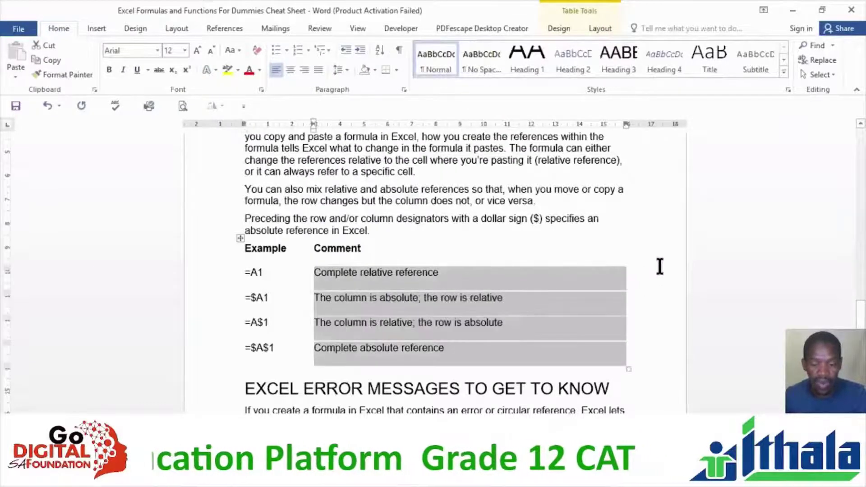
click(659, 267)
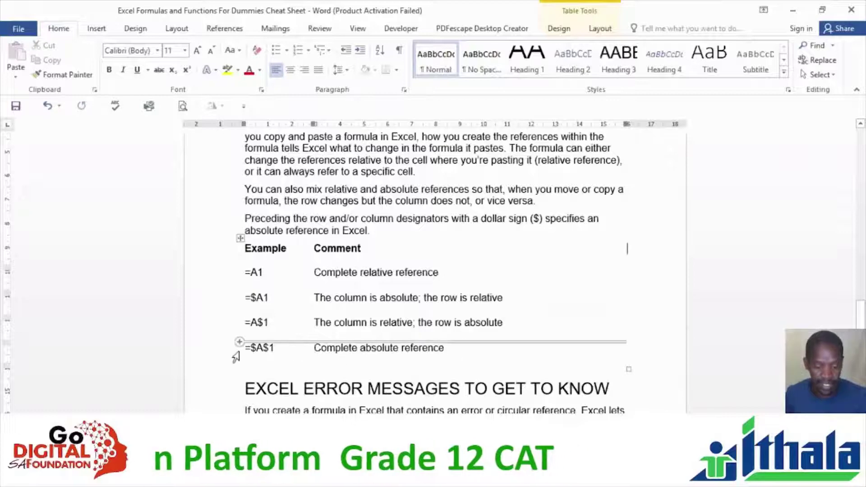
Read the cheat sheet's table of Excel error messages and their meanings, from #DIV/0! to #VALUE!
scroll(568, 347, down, 7)
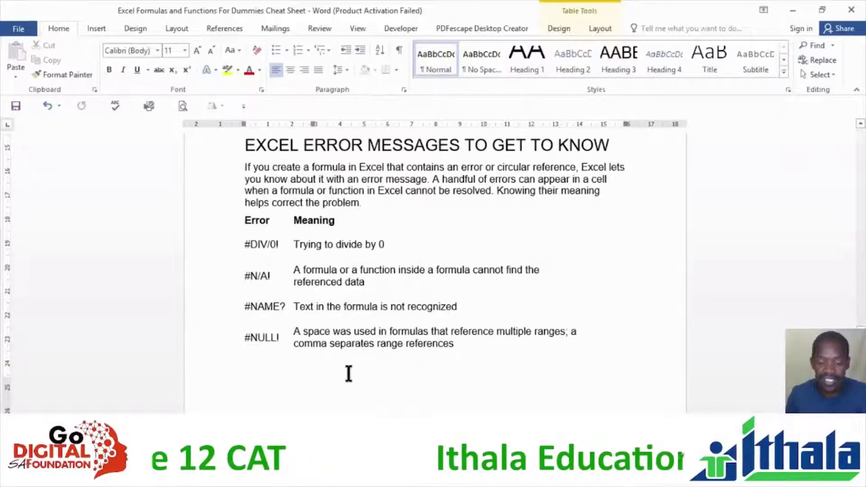
scroll(479, 364, down, 2)
scroll(478, 363, down, 6)
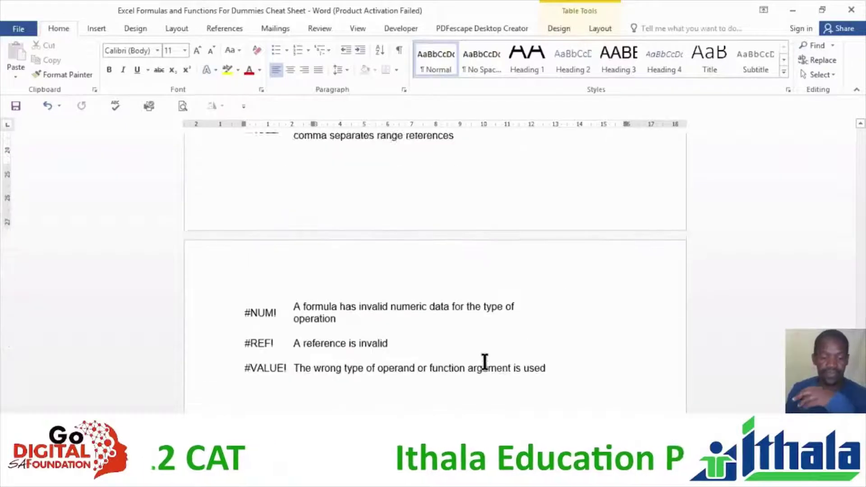
scroll(393, 323, up, 3)
scroll(393, 323, up, 1)
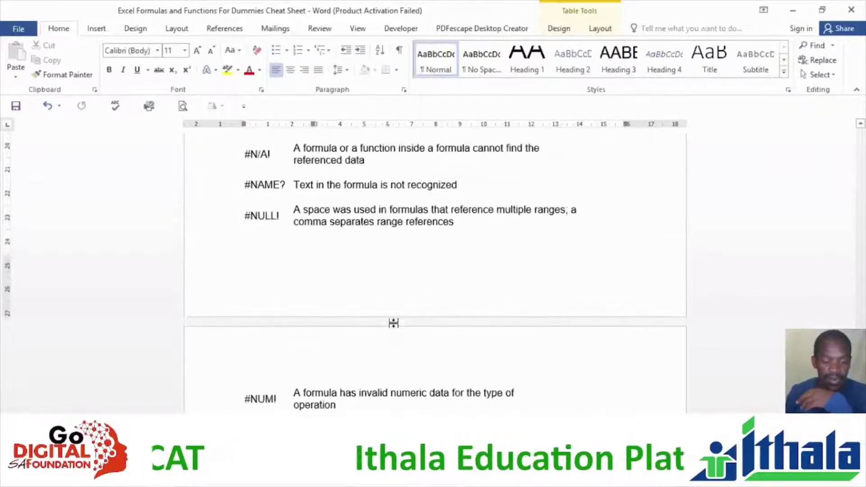
scroll(393, 323, down, 1)
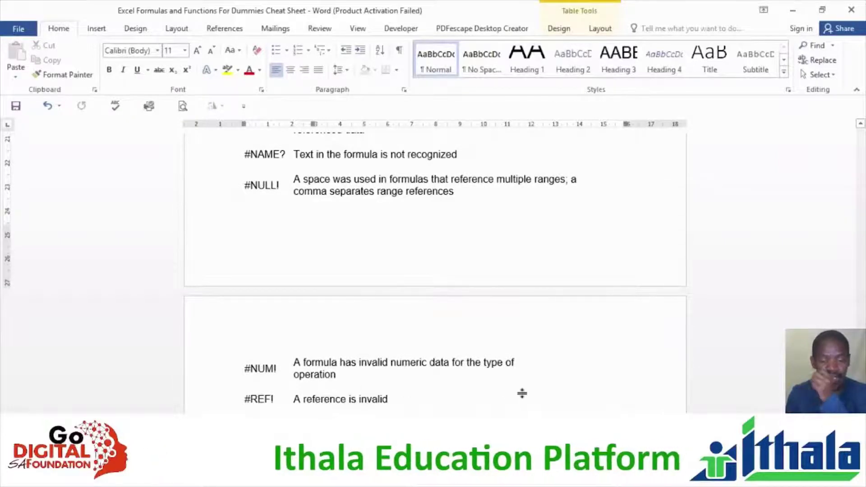
scroll(522, 387, down, 1)
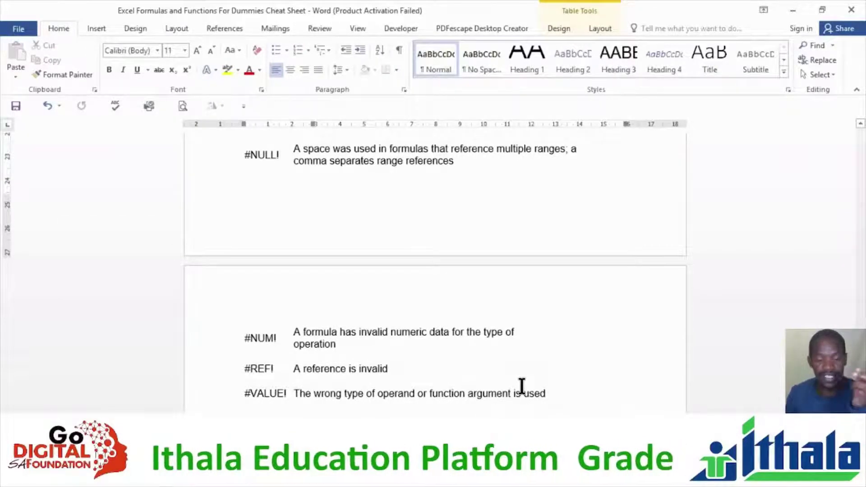
scroll(503, 376, down, 2)
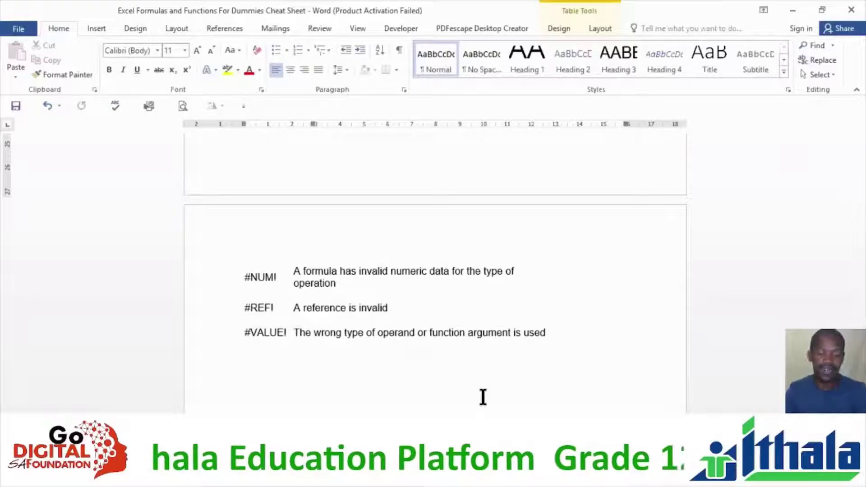
scroll(301, 350, down, 3)
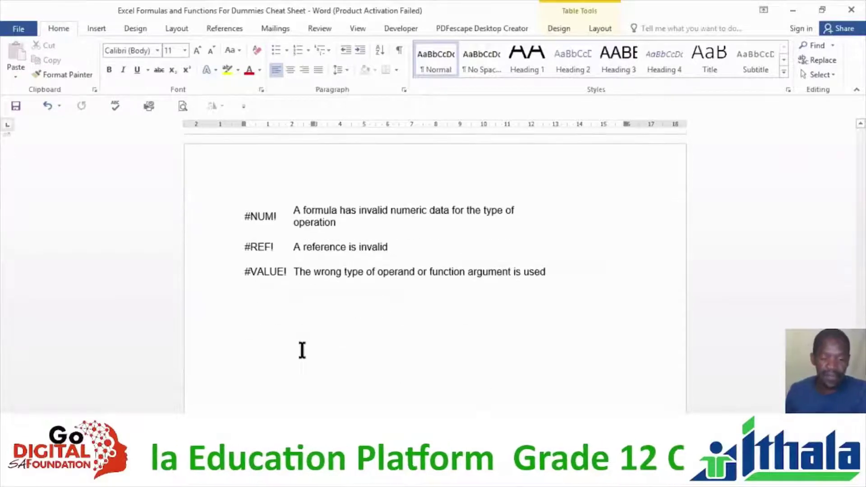
scroll(302, 350, up, 9)
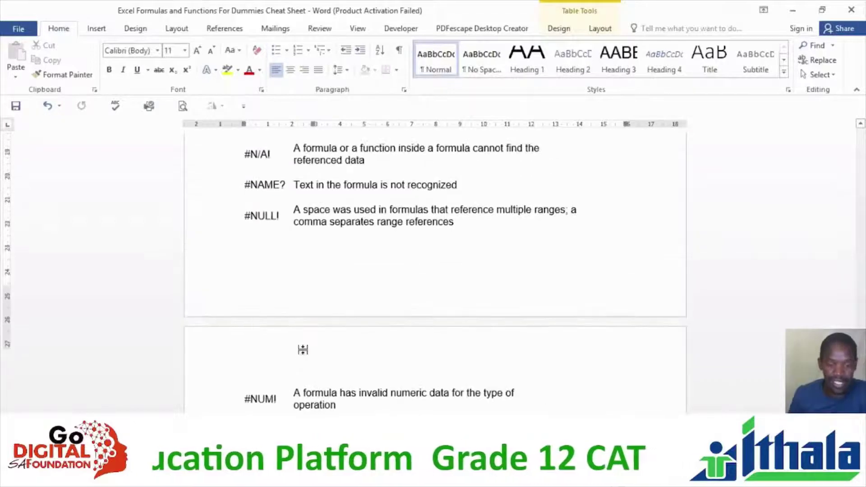
scroll(302, 350, up, 3)
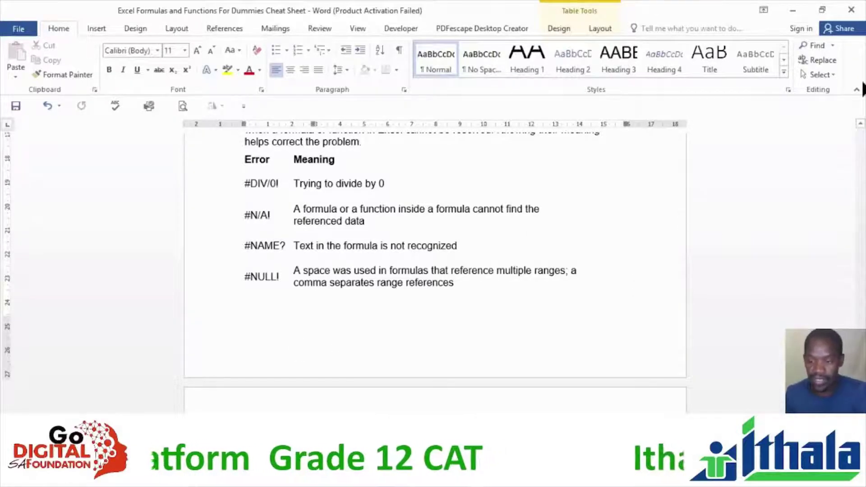
Close the cheat sheet and open the FORMULAS AND FUNCTIONS document from the excel folder
click(855, 11)
click(433, 265)
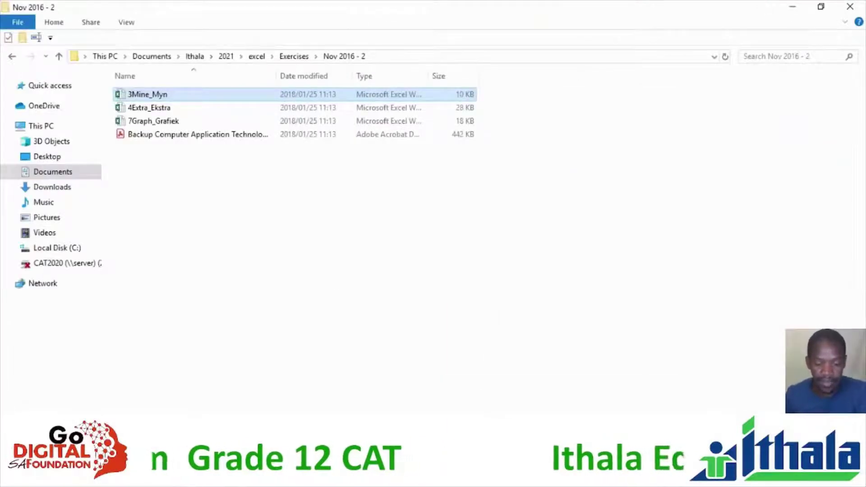
click(12, 57)
click(12, 56)
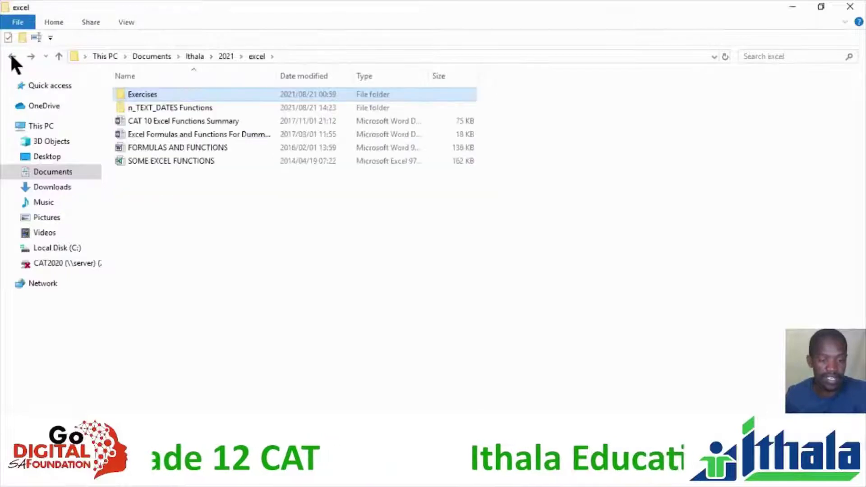
click(264, 205)
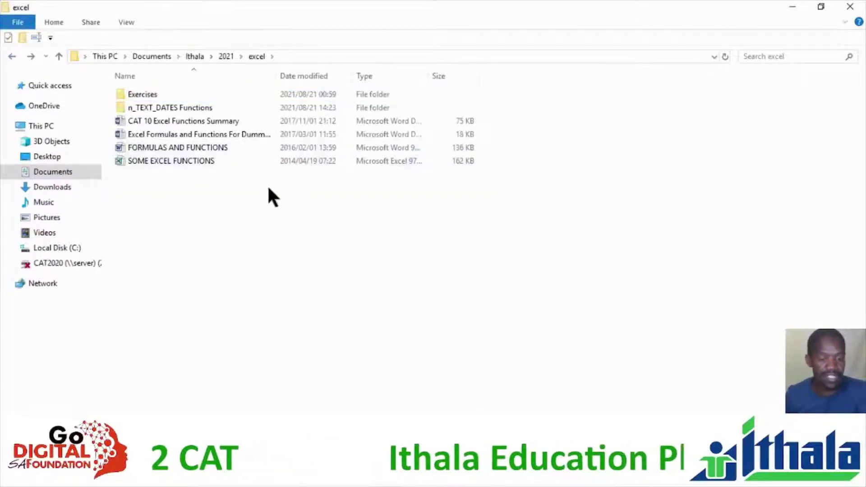
double_click(154, 148)
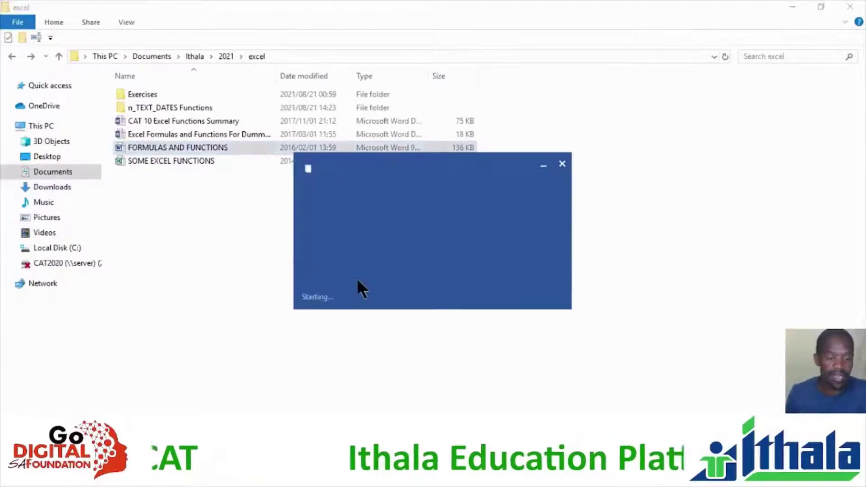
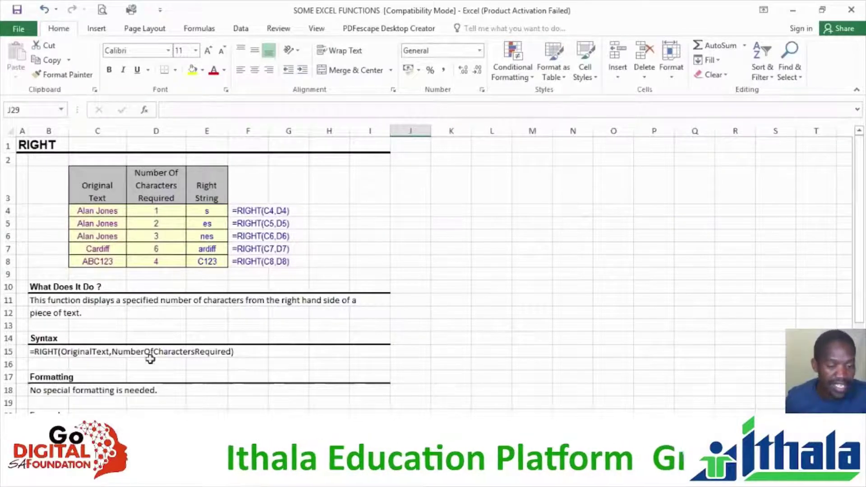
Review the RIGHT function explanation and the AVERAGE temperature example in the SOME EXCEL FUNCTIONS workbook
scroll(238, 335, down, 6)
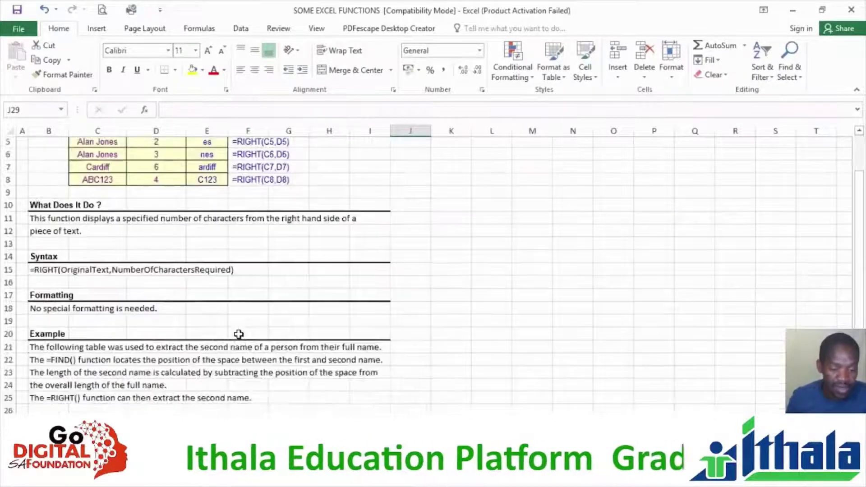
scroll(248, 334, up, 4)
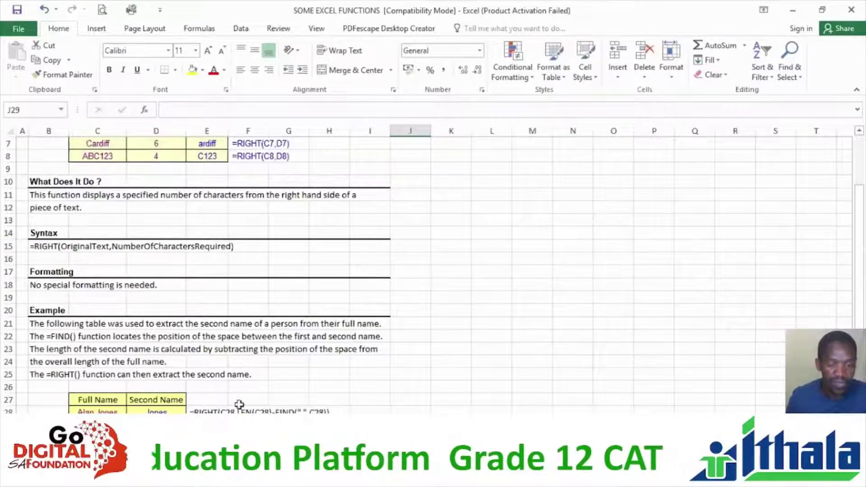
key(ctrl+Page_Down)
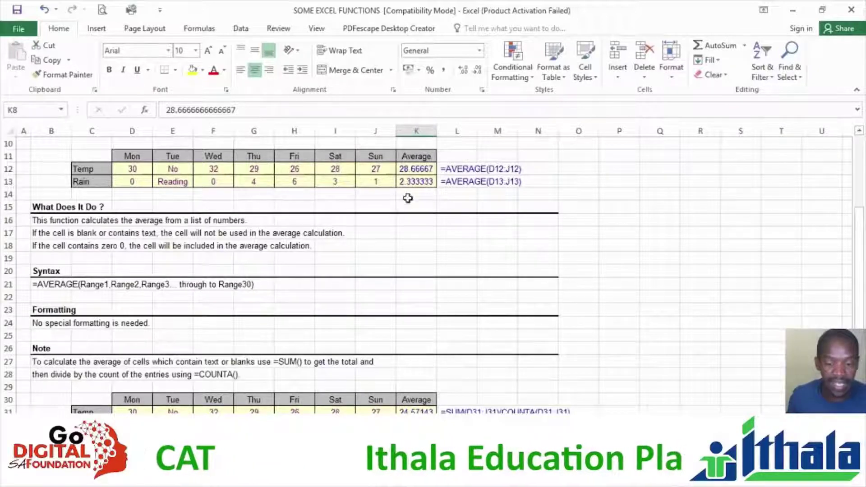
click(416, 170)
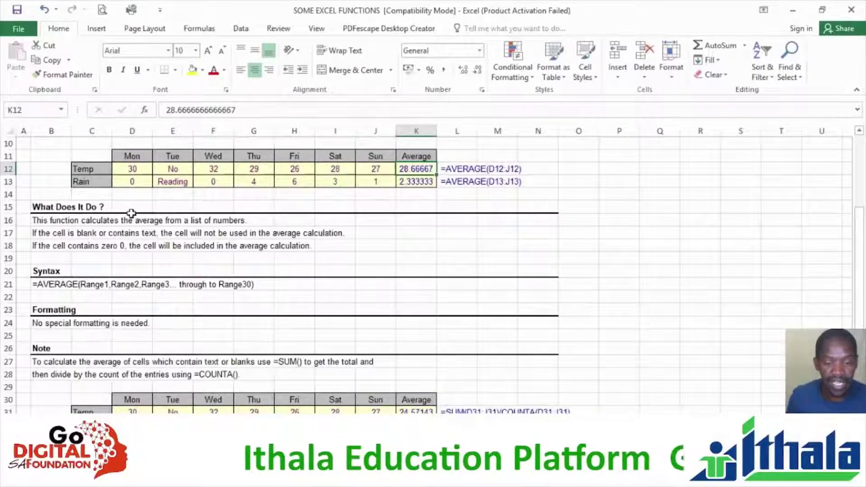
Calculate the average of the week's temperatures in cell P12 with =AVERAGE(D12:J12) and inspect the resulting formula
click(618, 171)
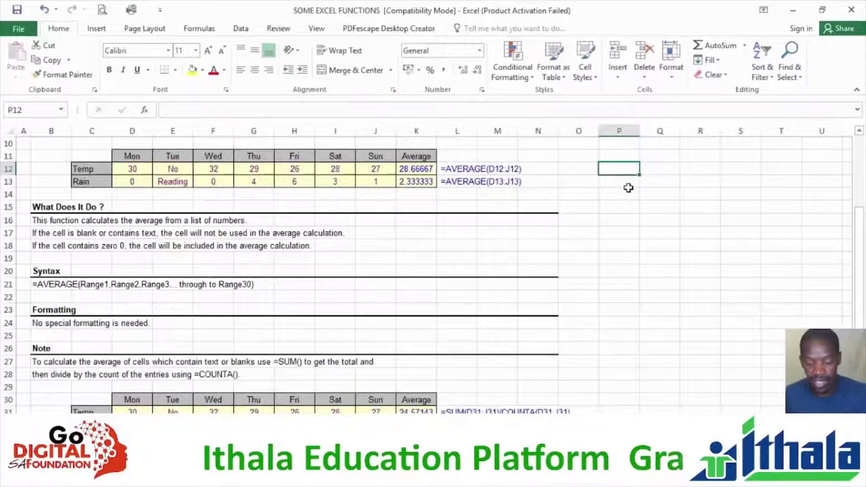
text(=avera)
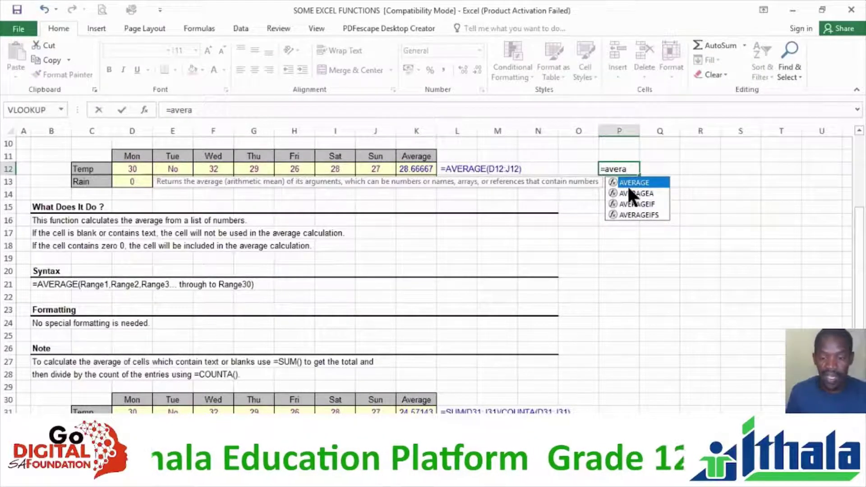
double_click(634, 183)
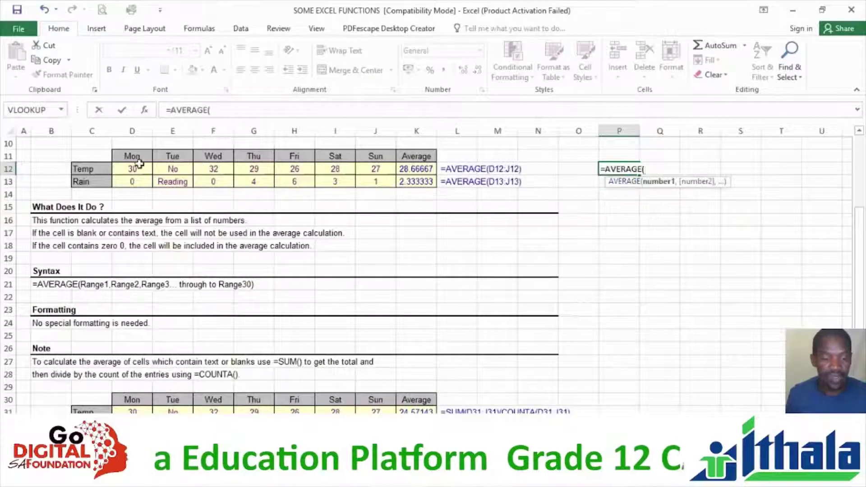
drag(129, 170, 382, 171)
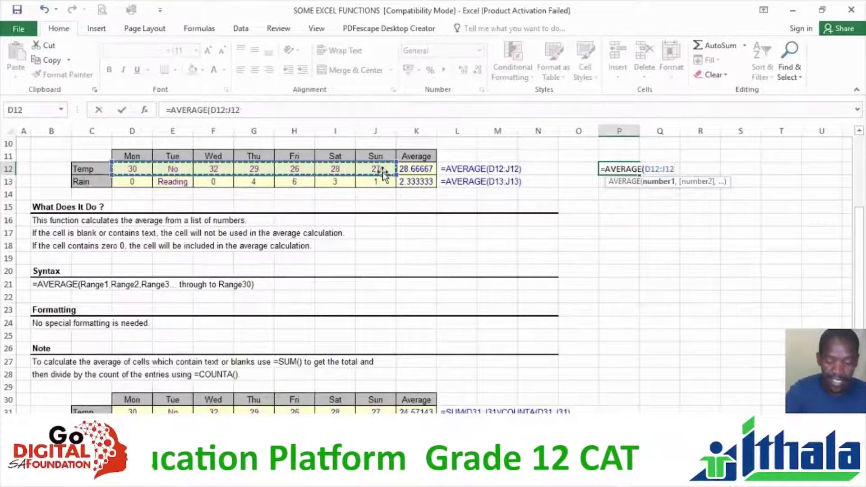
key(Return)
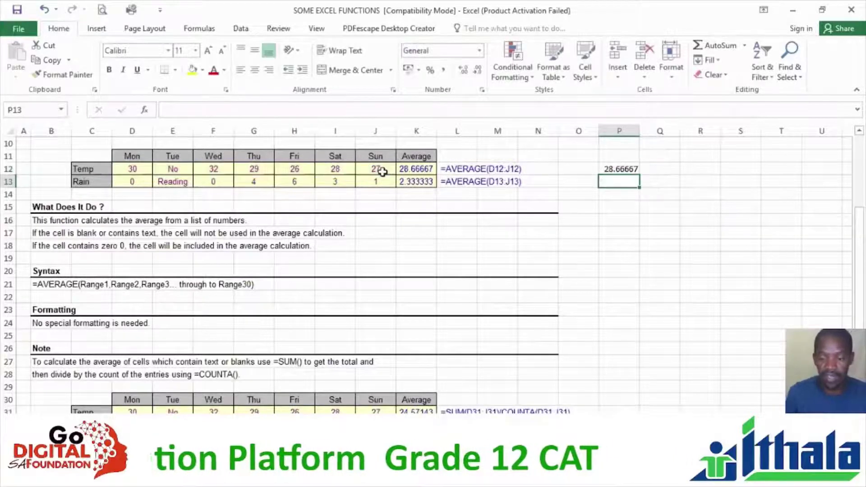
click(620, 169)
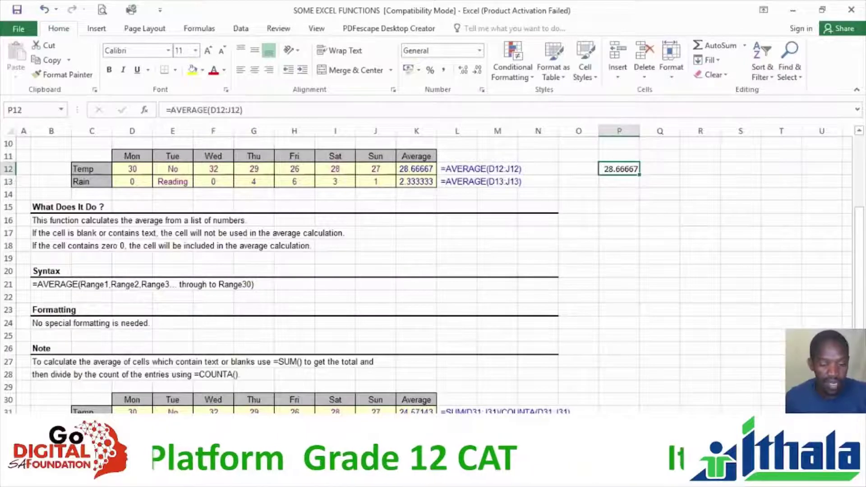
On the COUNT sheet, count the numeric entries of D4:D12 in cell K8 with =COUNT(D4:D12), then highlight the counted range
key(ctrl+Page_Down)
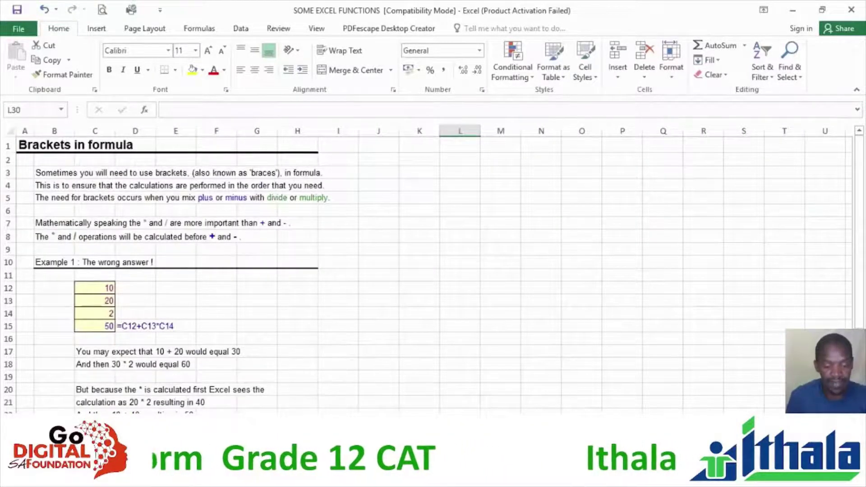
key(ctrl+Page_Down)
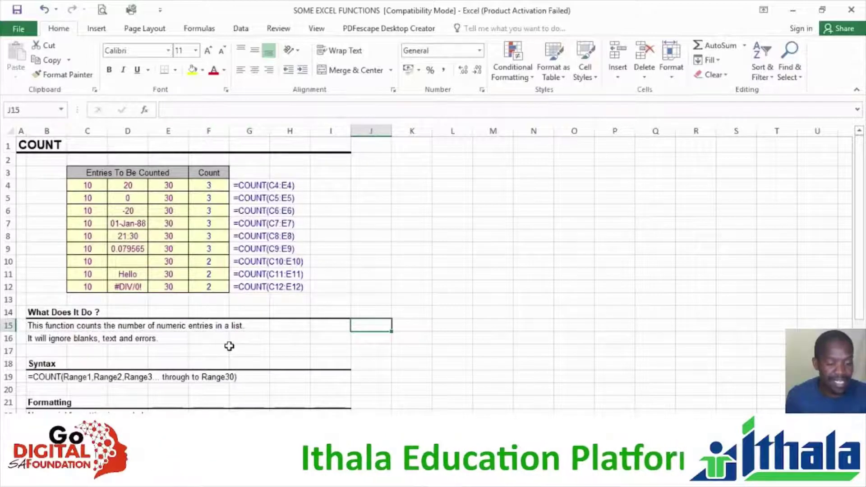
click(416, 236)
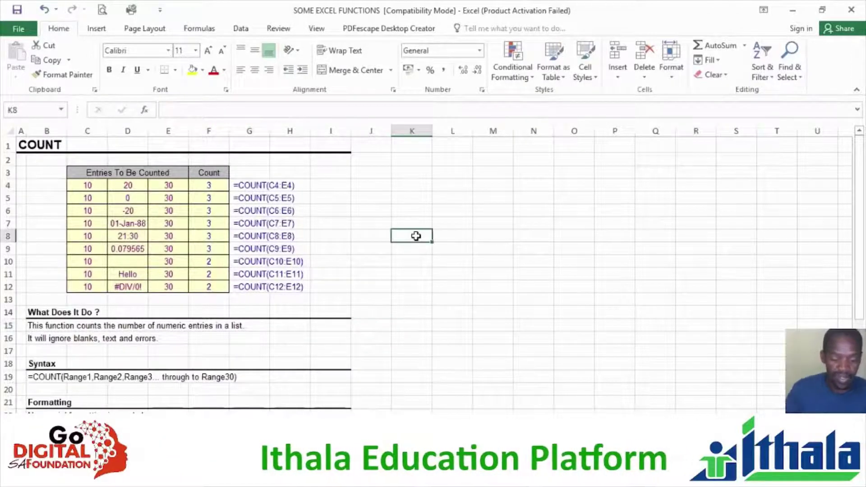
text(=c)
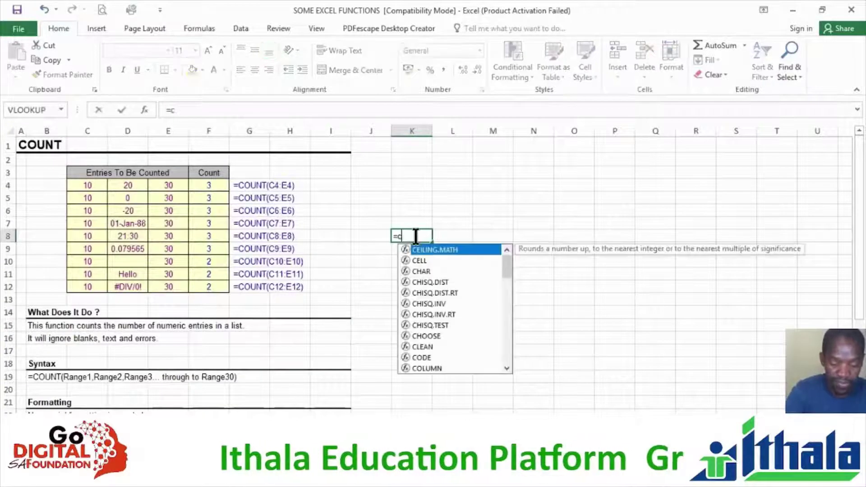
text(ount)
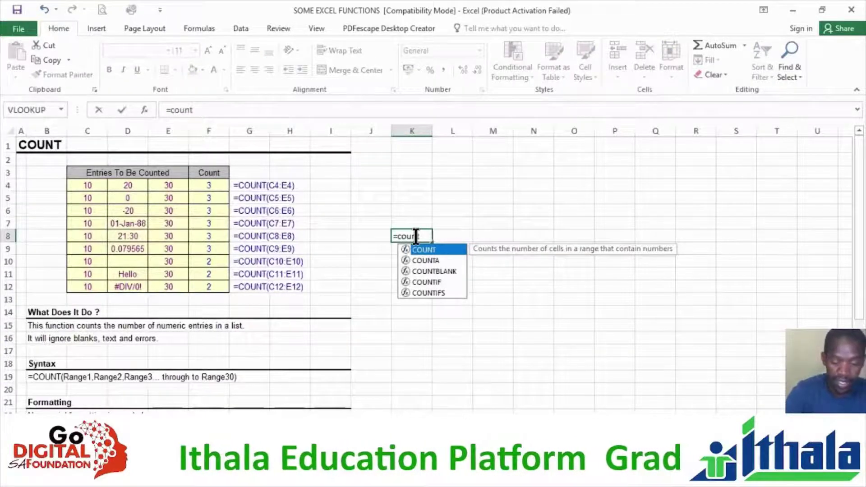
text(()
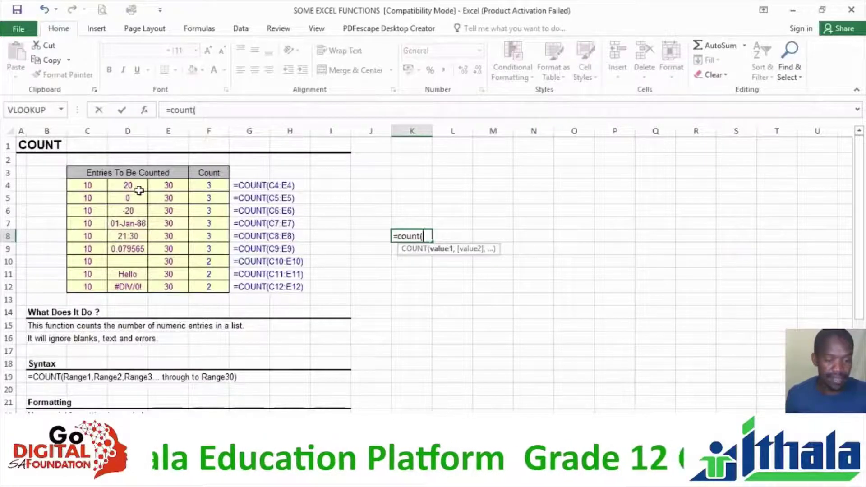
drag(138, 190, 136, 285)
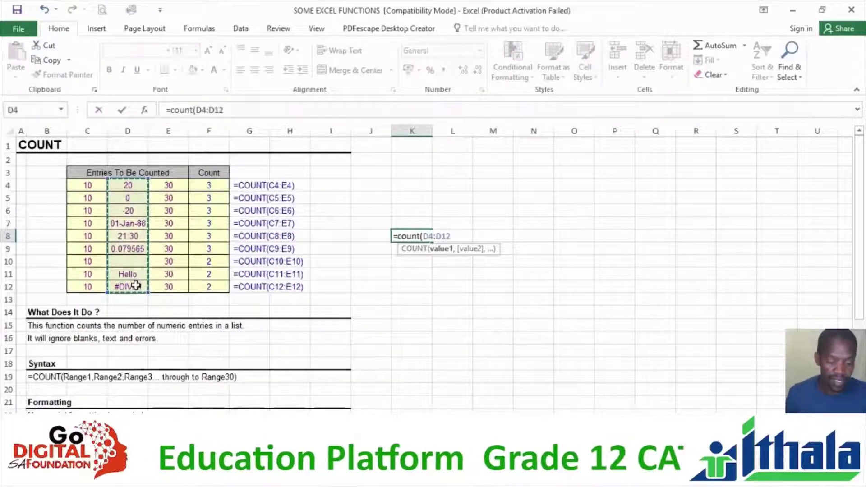
text())
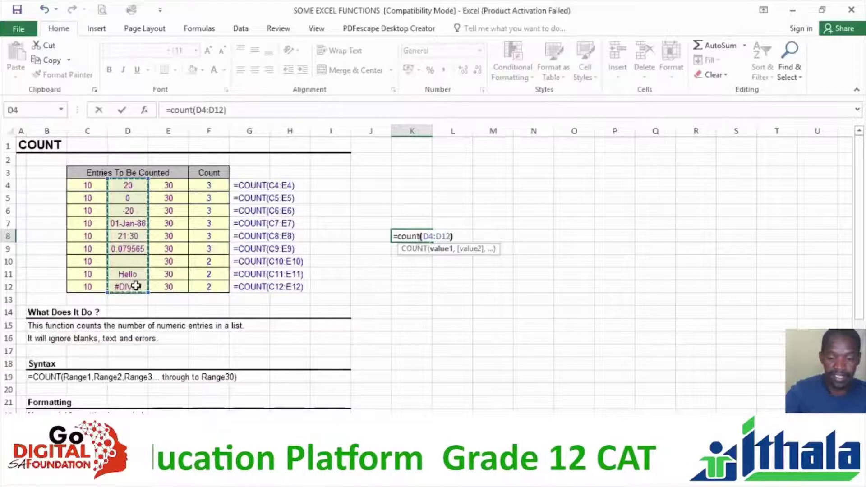
key(Return)
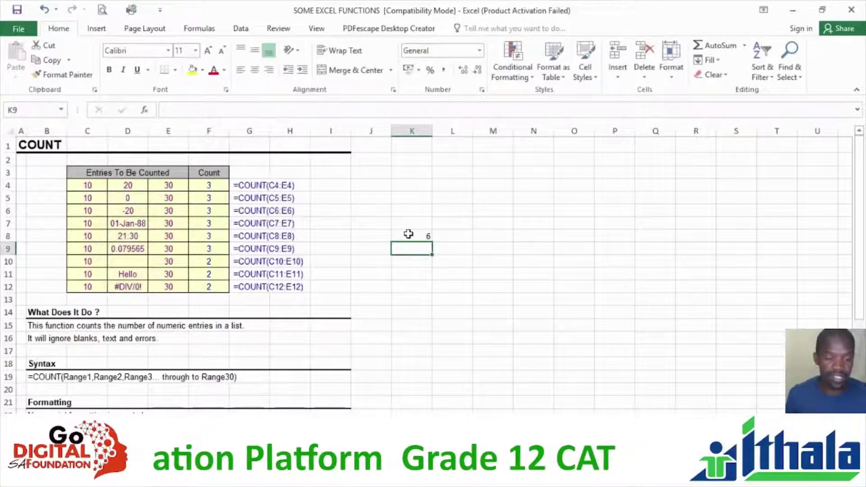
drag(133, 189, 143, 287)
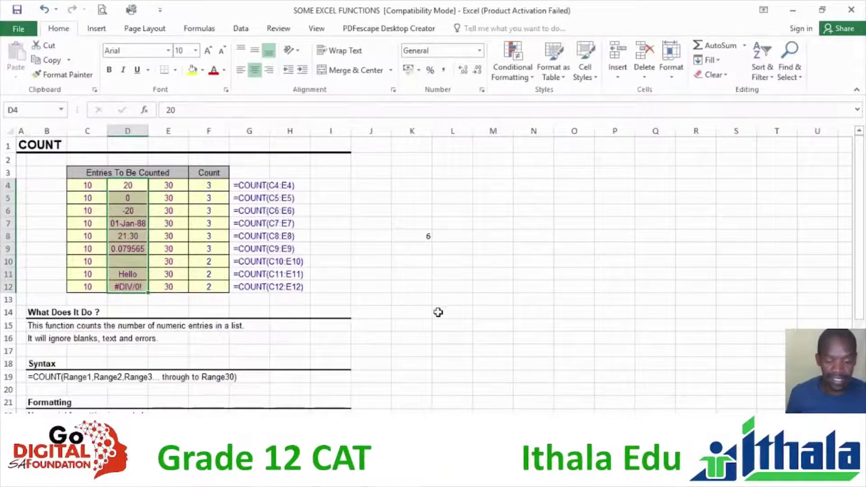
On the COUNTA sheet, count the non-empty entries of D4:D12 in cell K9 with =COUNTA(D4:D12), then highlight that range
click(471, 440)
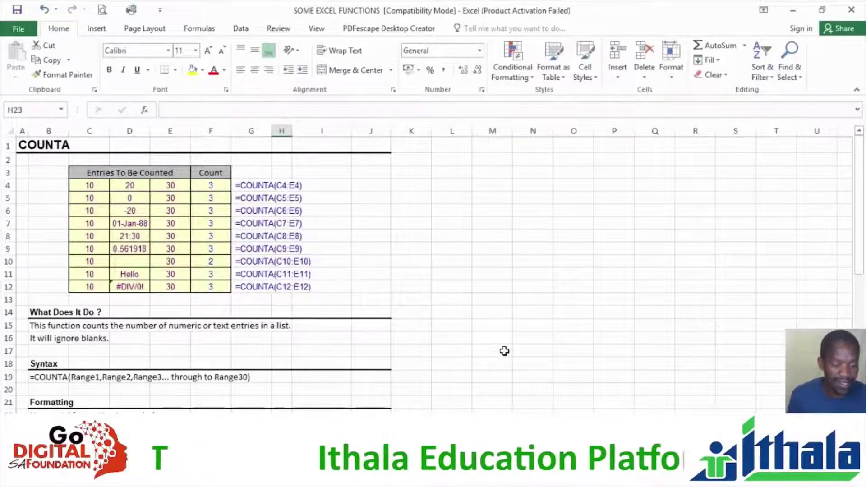
click(405, 253)
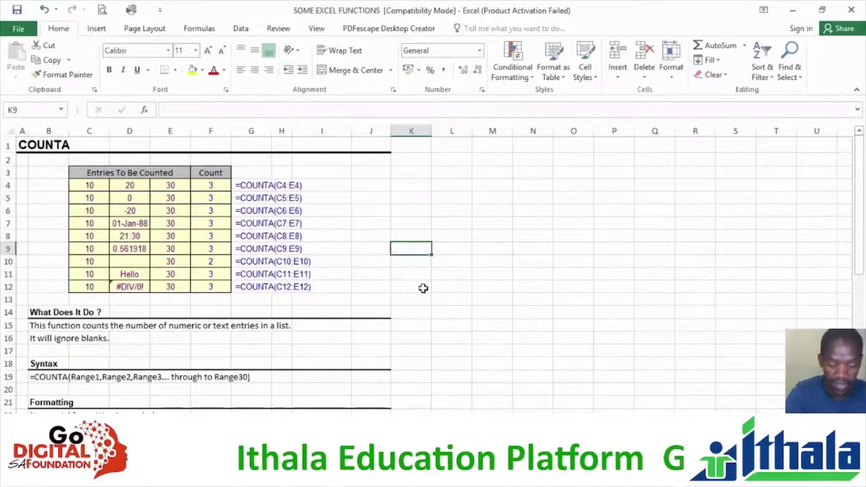
text(=count)
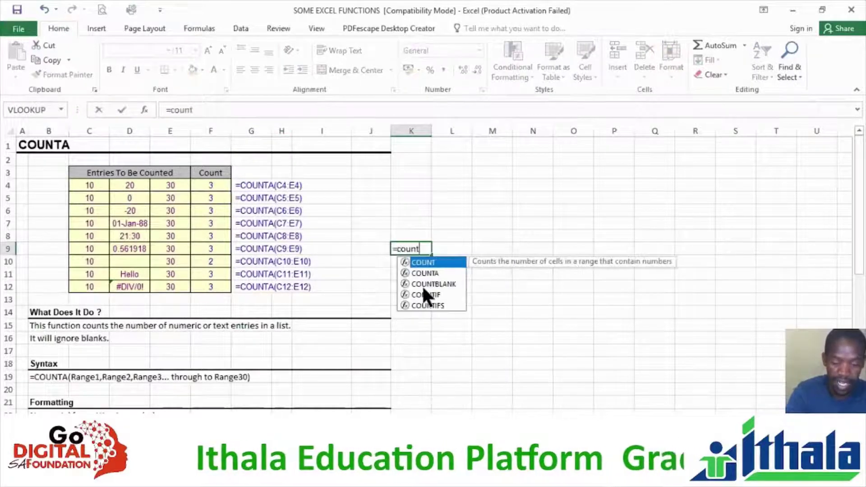
text(a)
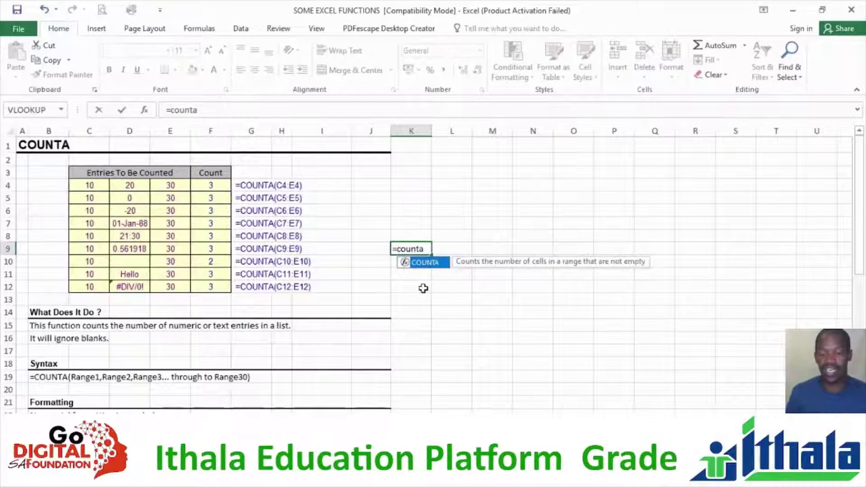
double_click(434, 260)
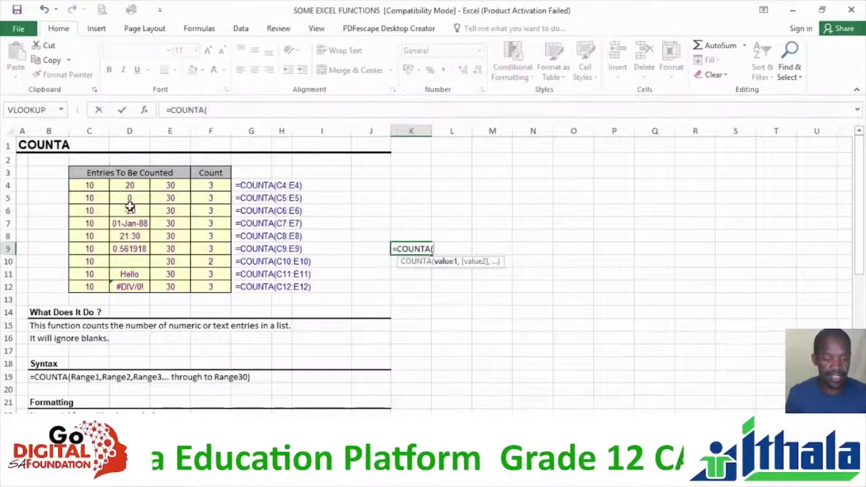
drag(130, 185, 131, 282)
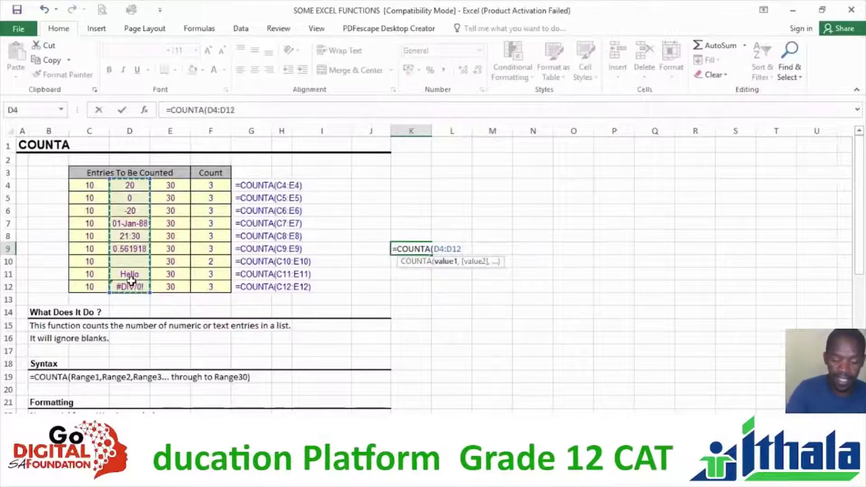
key(Return)
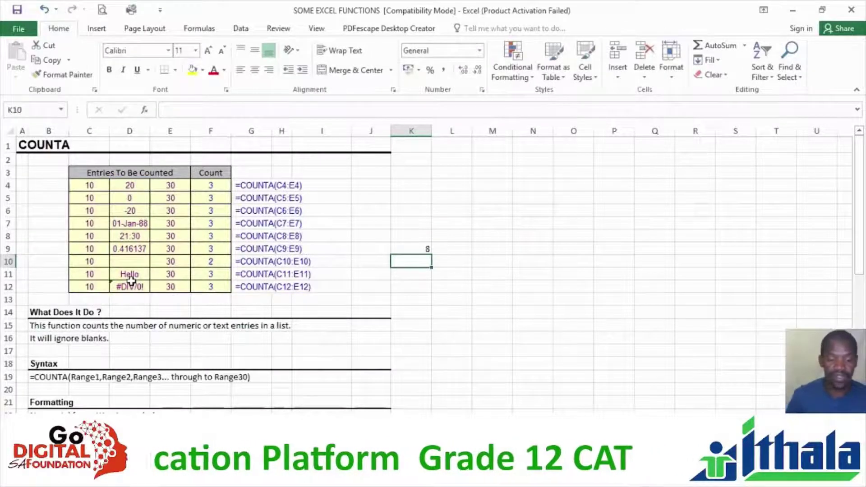
drag(126, 186, 141, 287)
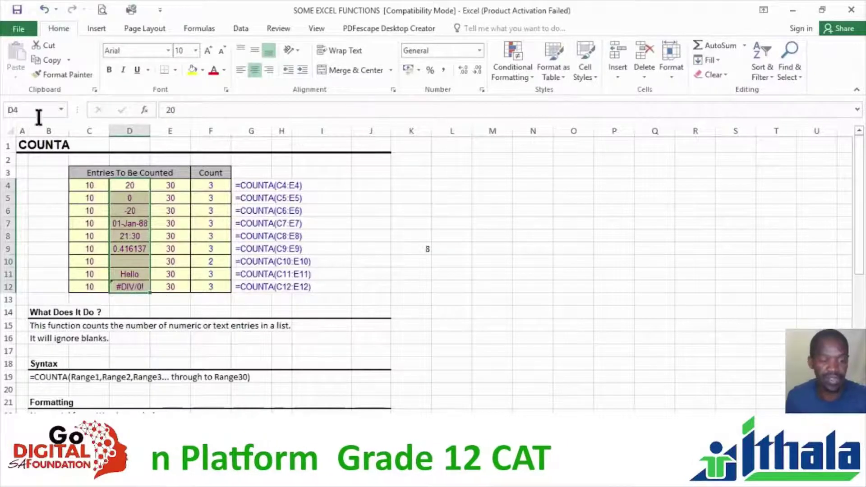
drag(171, 237, 210, 236)
drag(138, 185, 141, 287)
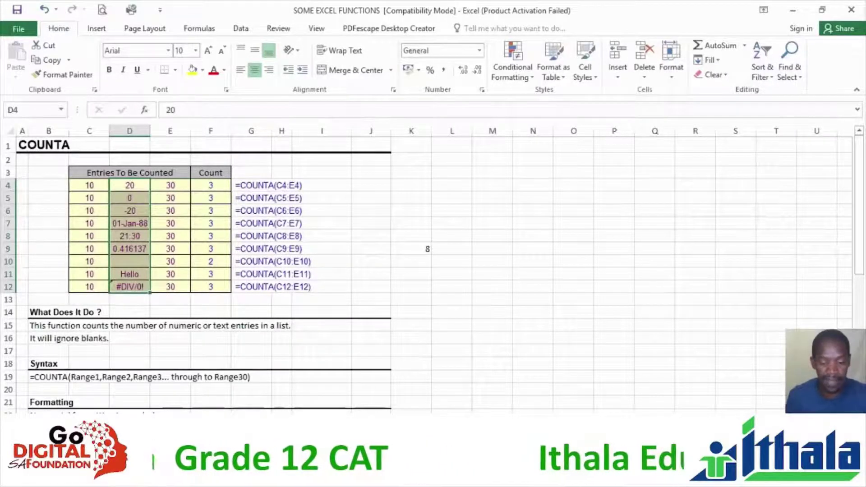
On the COUNTBLANK sheet, count the empty cells of the test range in cell J10 with =COUNTBLANK(C4:C11)
key(ctrl+Page_Down)
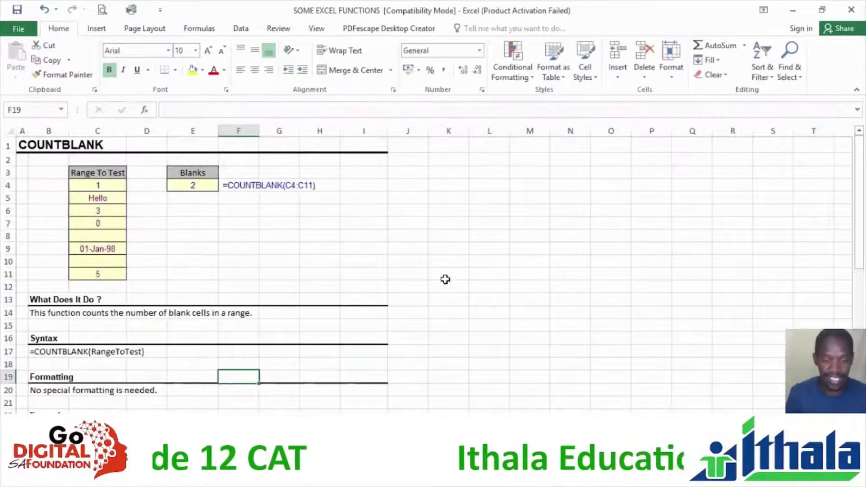
click(408, 260)
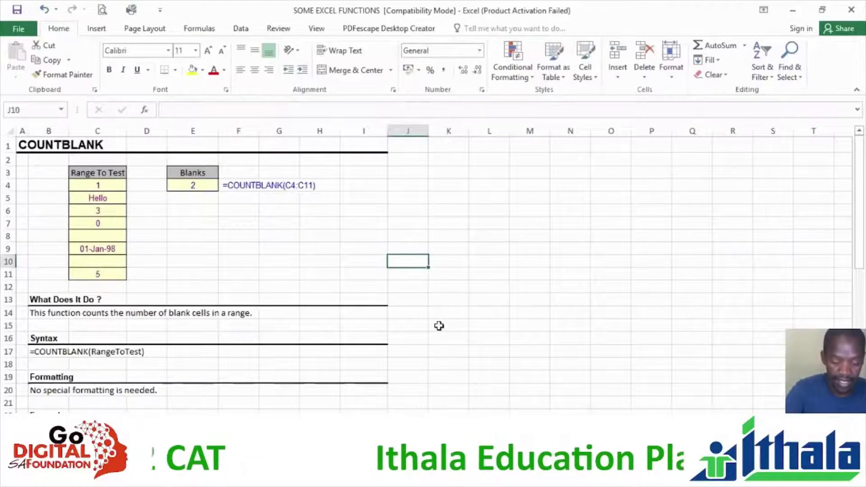
text(=coun)
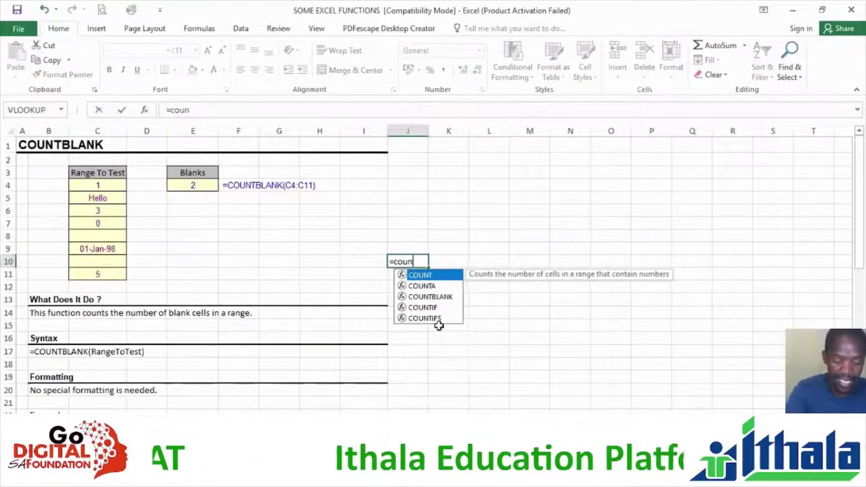
text(tbl)
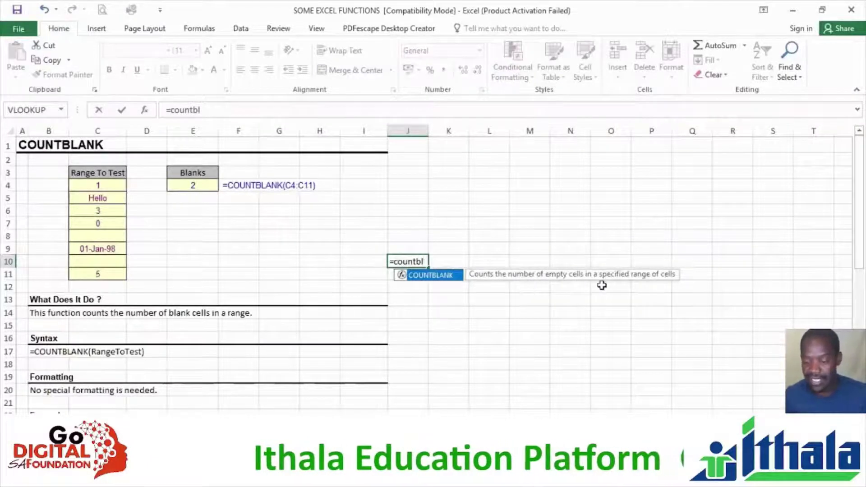
double_click(440, 279)
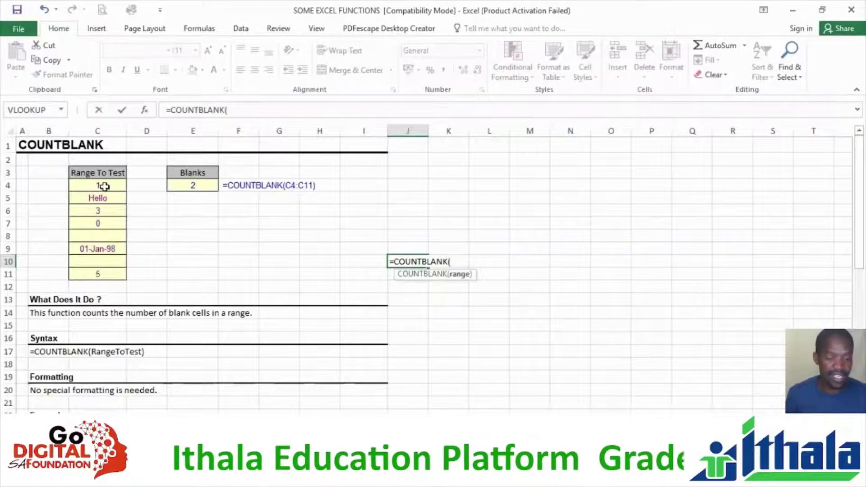
drag(104, 186, 101, 275)
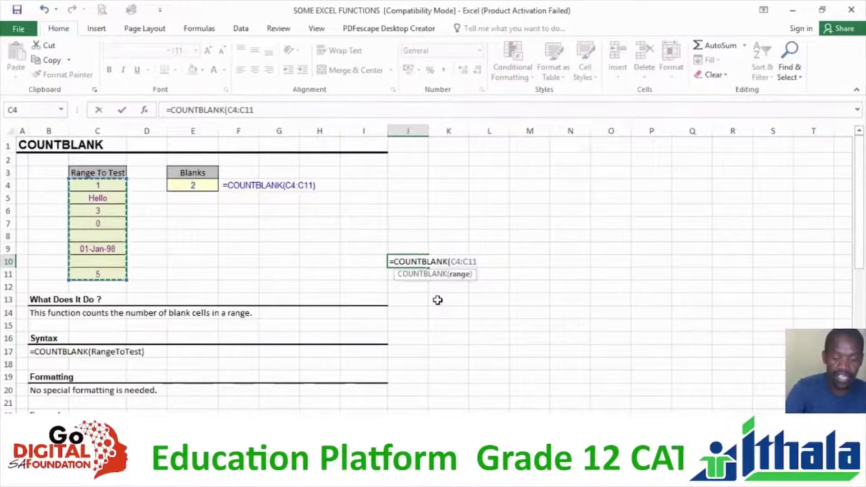
key(Return)
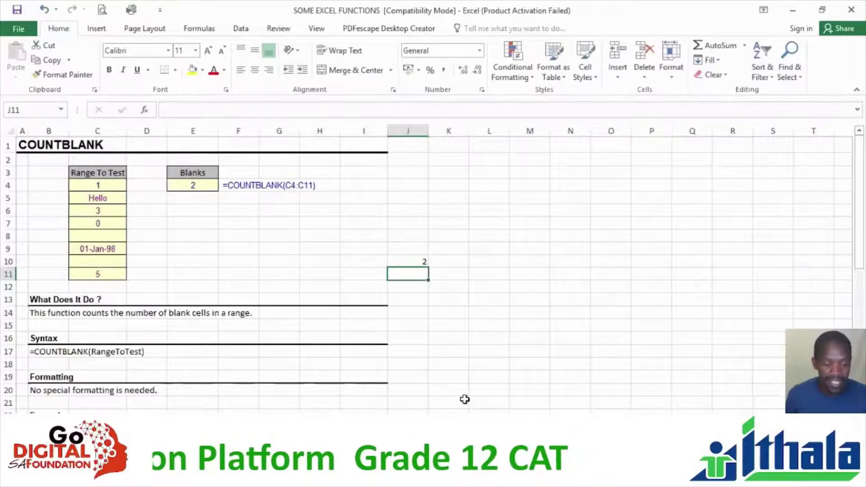
Open the COUNTIF sheet and review its item cost table, example formulas and function explanation
key(ctrl+Page_Down)
scroll(465, 393, down, 1)
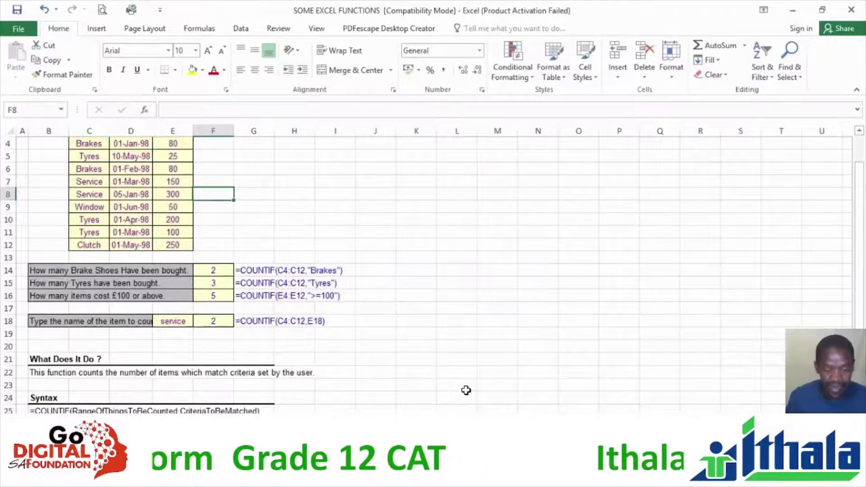
scroll(465, 390, up, 1)
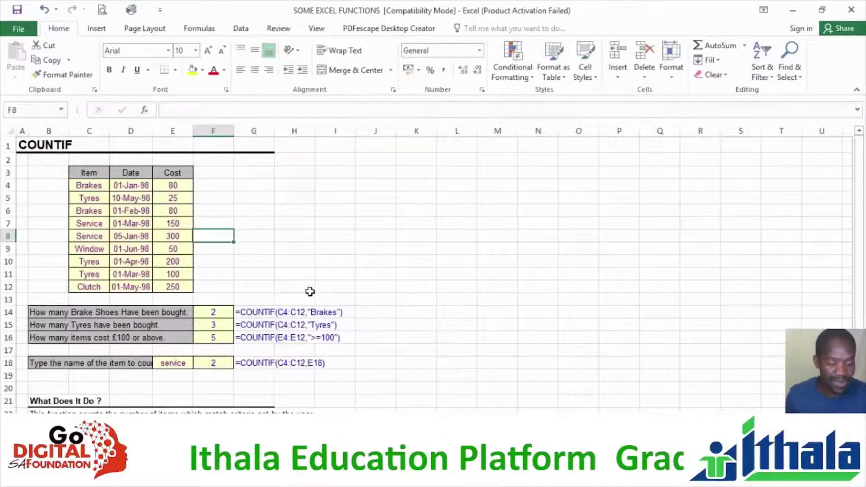
scroll(309, 292, down, 1)
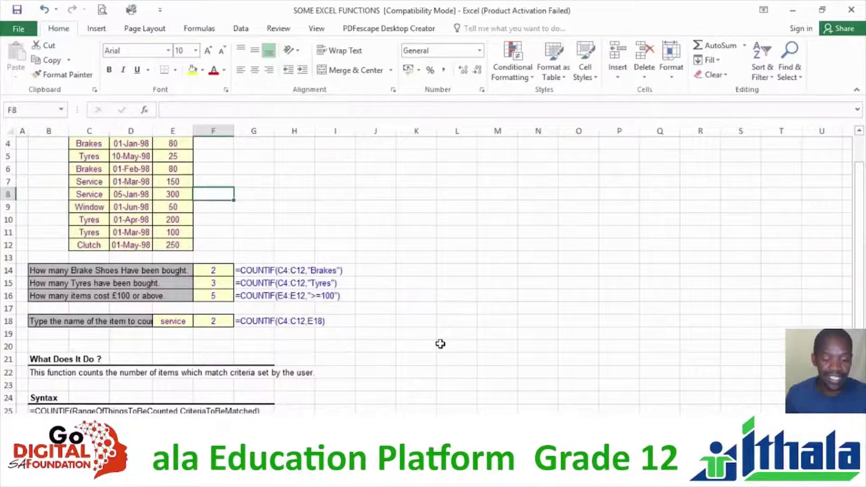
On the COUNTIF sheet, count the matching items in cell J7 with =COUNTIF(C4:C12,C10)
scroll(440, 344, up, 1)
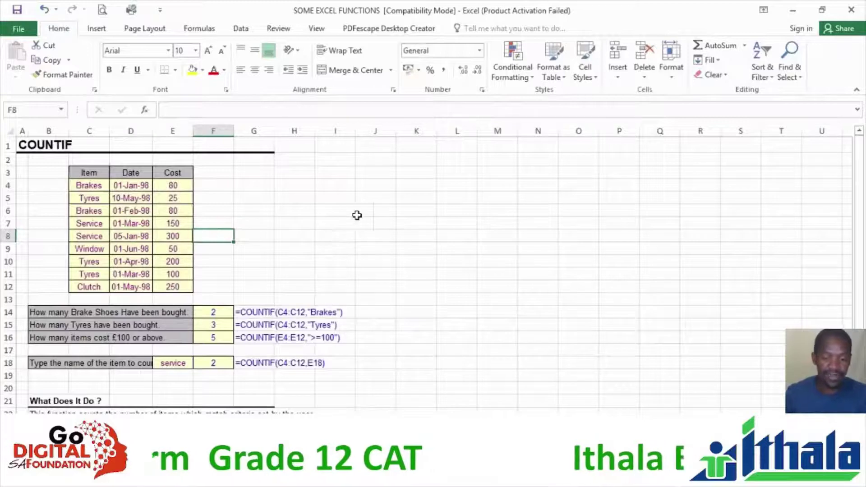
click(376, 222)
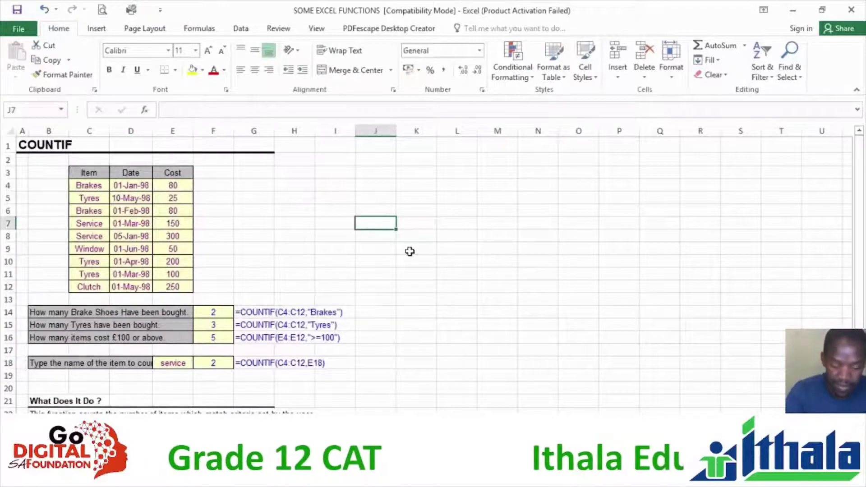
text(=coun)
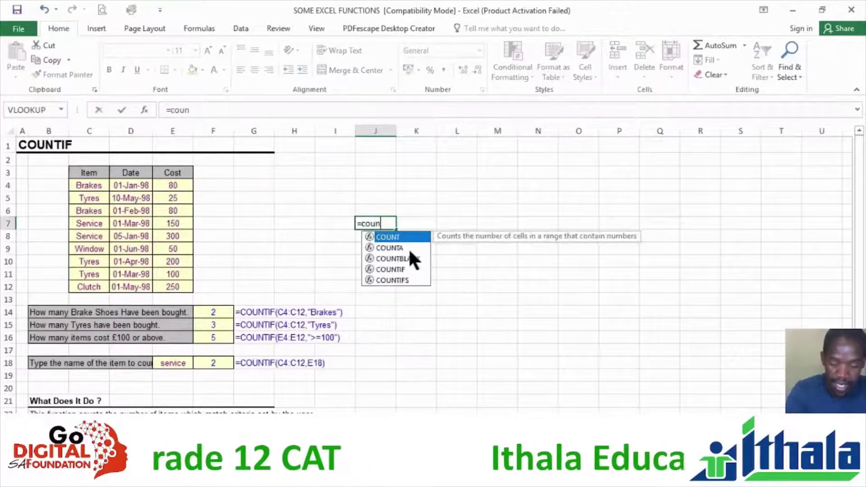
text(tif)
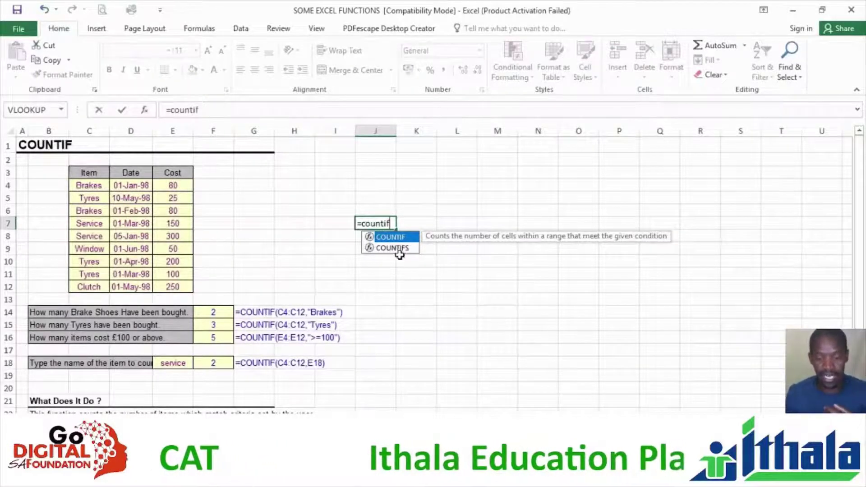
double_click(390, 238)
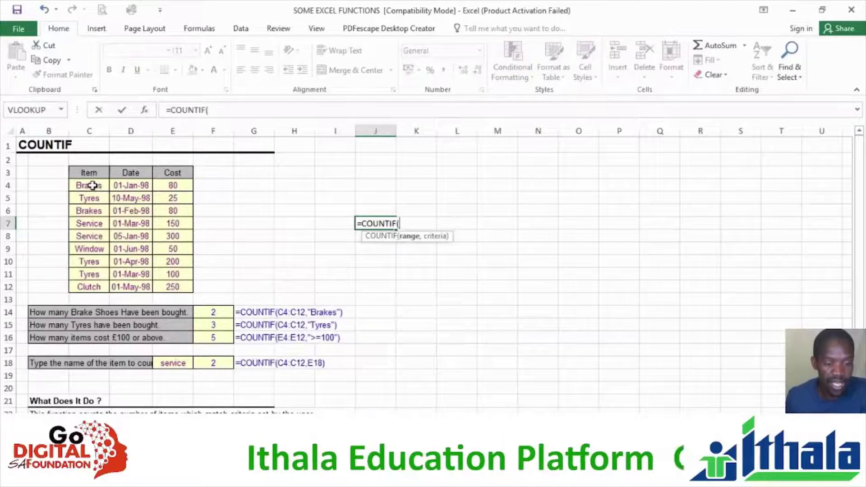
drag(93, 185, 95, 284)
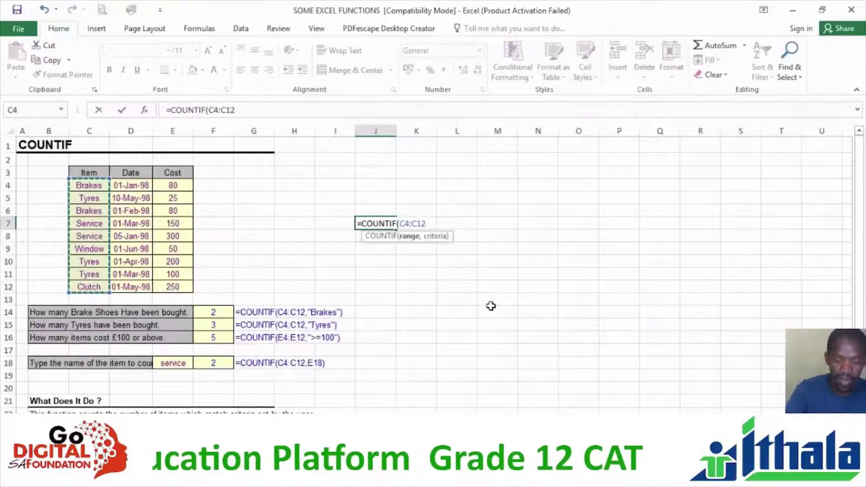
text(,)
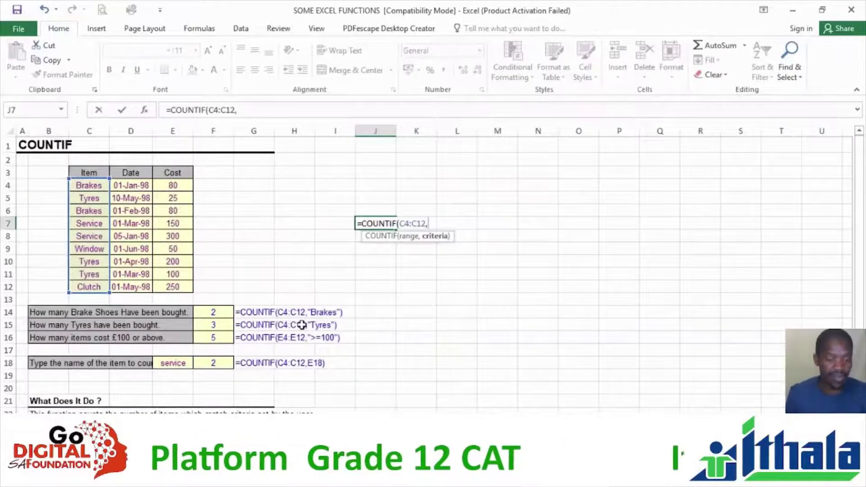
click(90, 262)
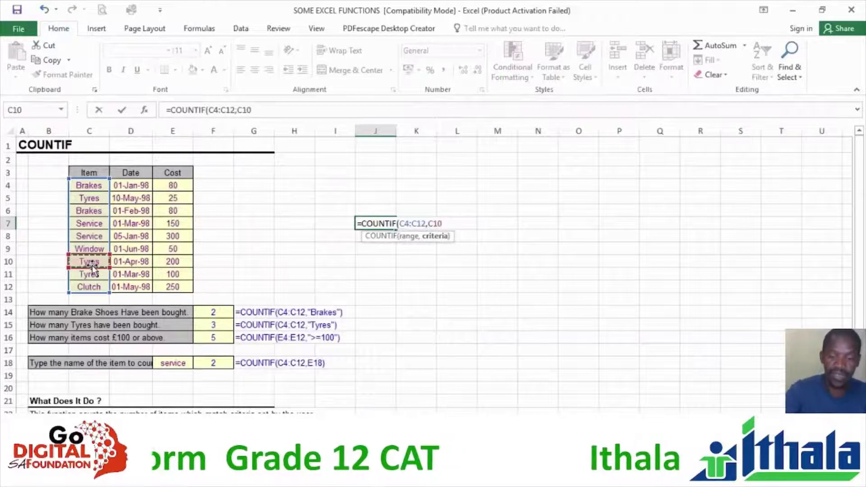
text())
key(Return)
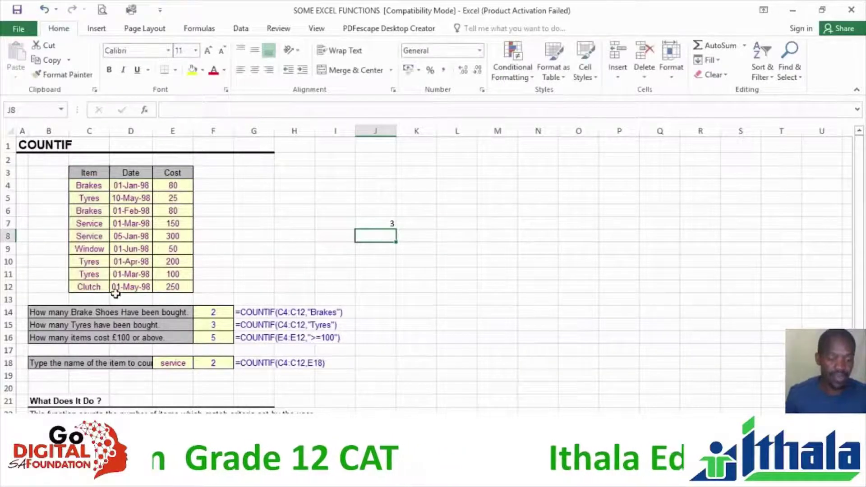
Replace the cell reference criterion of the J7 COUNTIF formula with the text "Tyres"
click(385, 222)
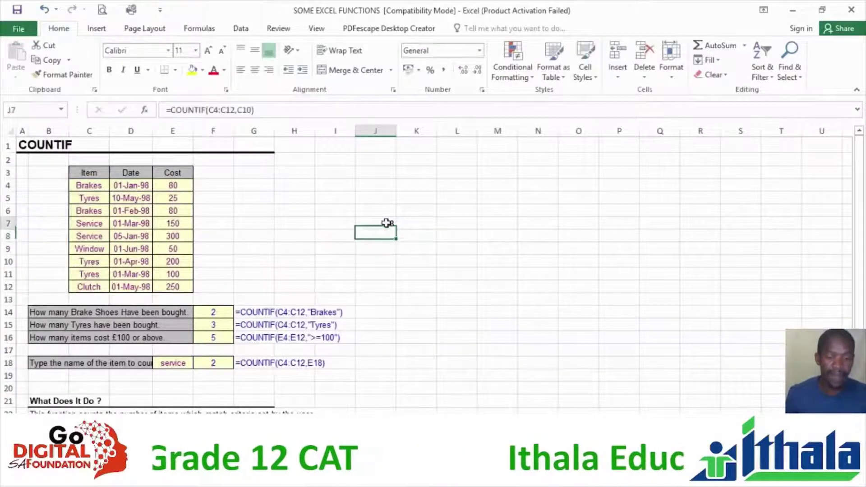
click(254, 110)
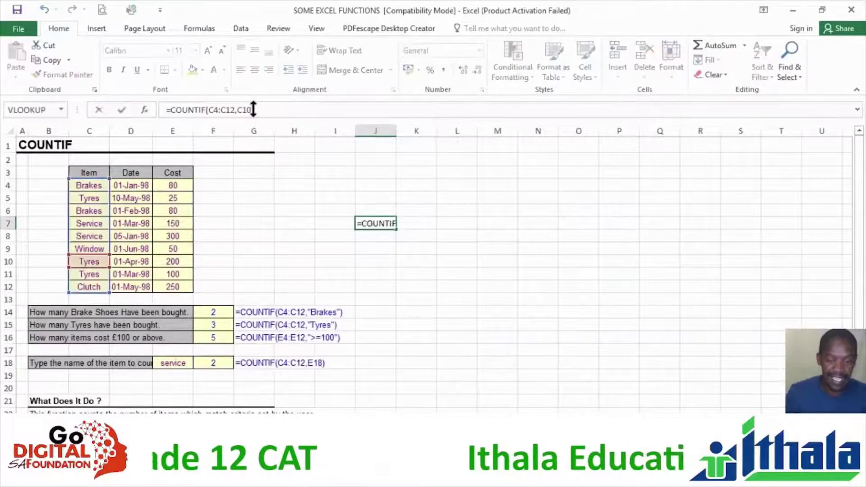
key(BackSpace)
key(BackSpace)
key(BackSpace)
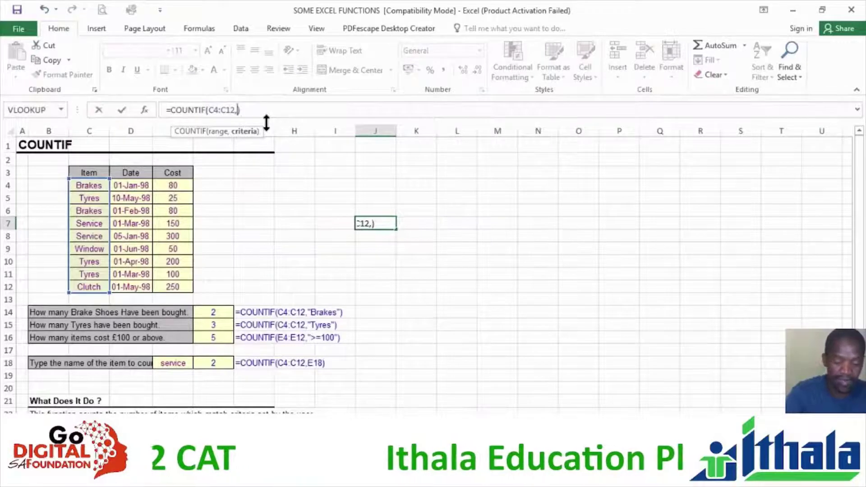
text("T)
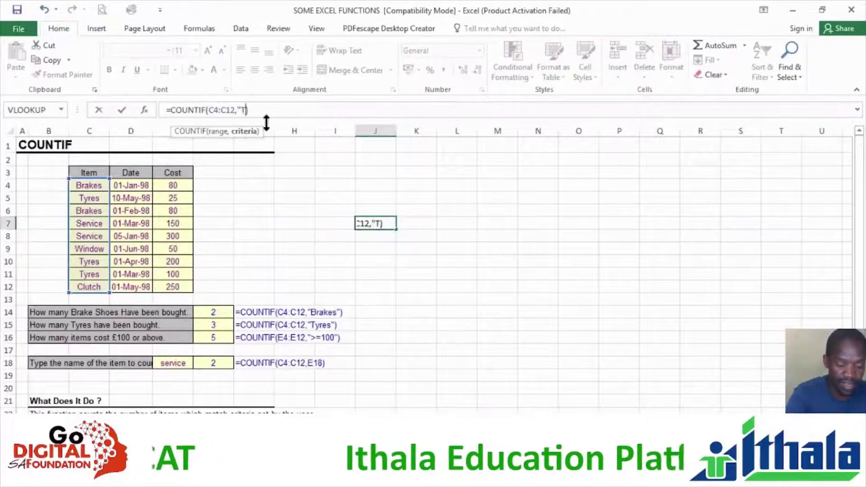
text(yres)
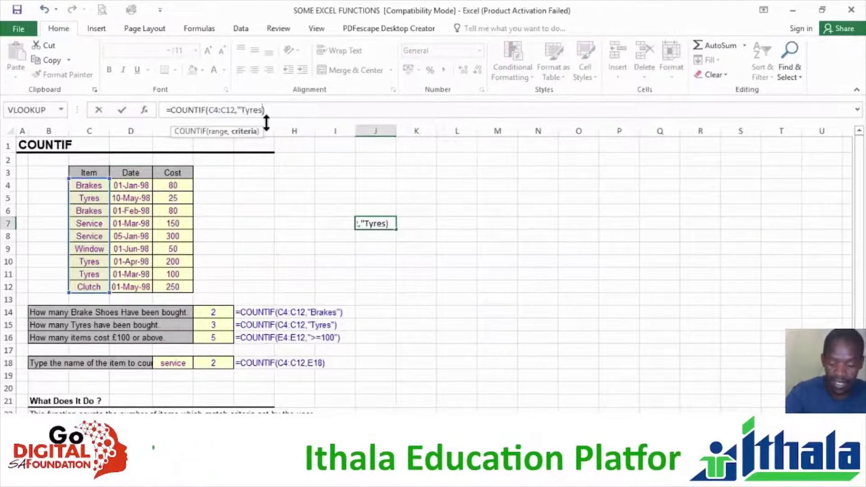
text(")
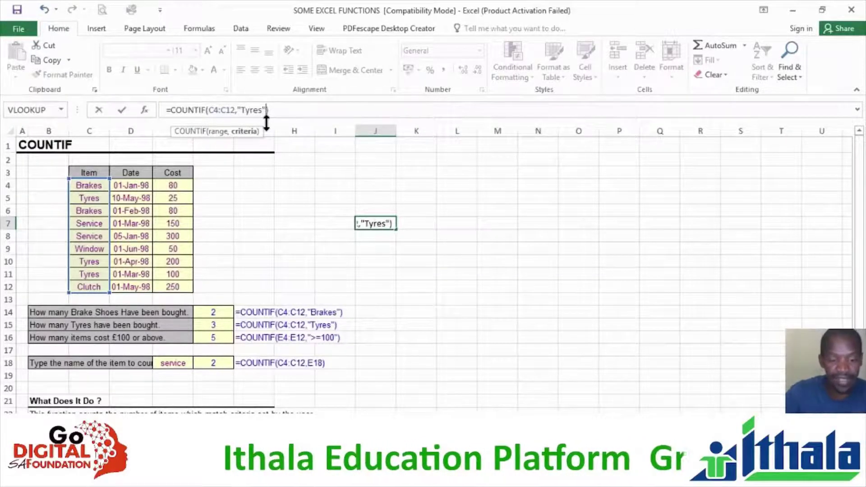
key(Return)
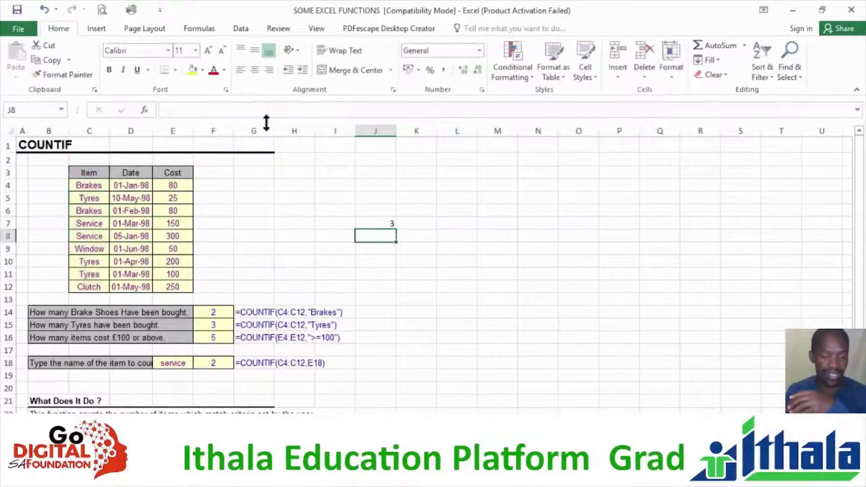
Replace the text criterion in J7 with an absolute reference, making the formula =COUNTIF(C4:C12,$C$10)
click(374, 223)
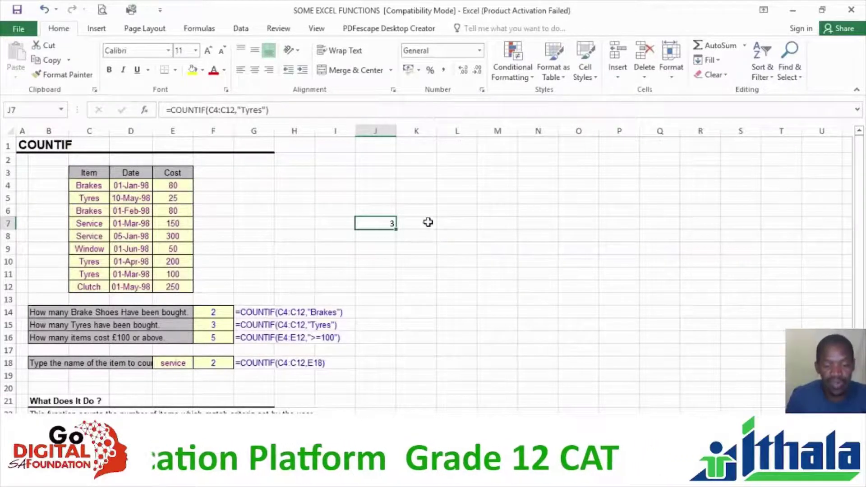
click(265, 112)
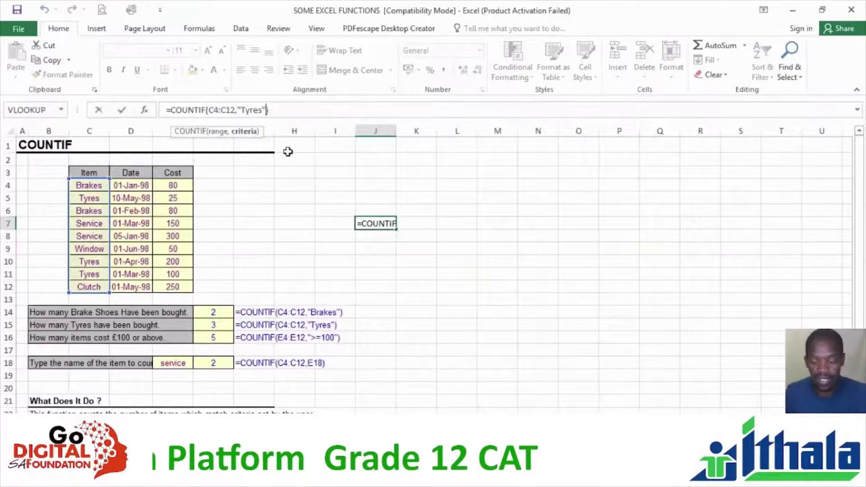
key(BackSpace)
key(BackSpace)
key(BackSpace)
key(BackSpace)
key(BackSpace)
key(BackSpace)
key(BackSpace)
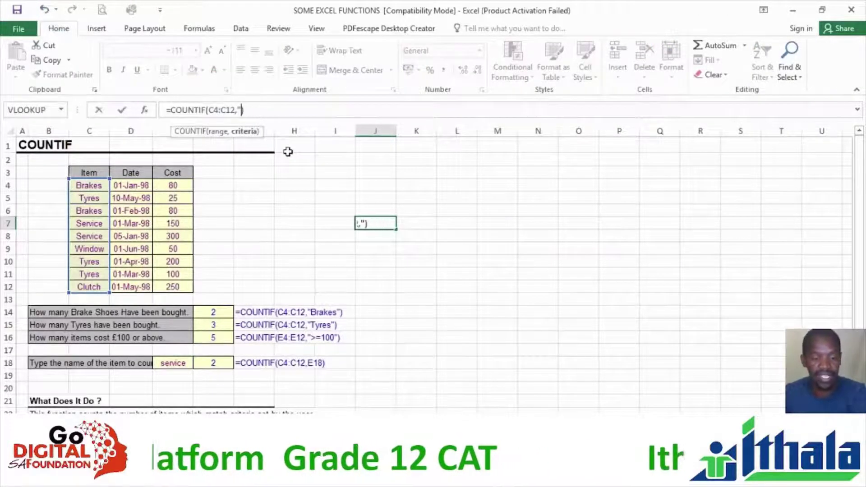
click(89, 261)
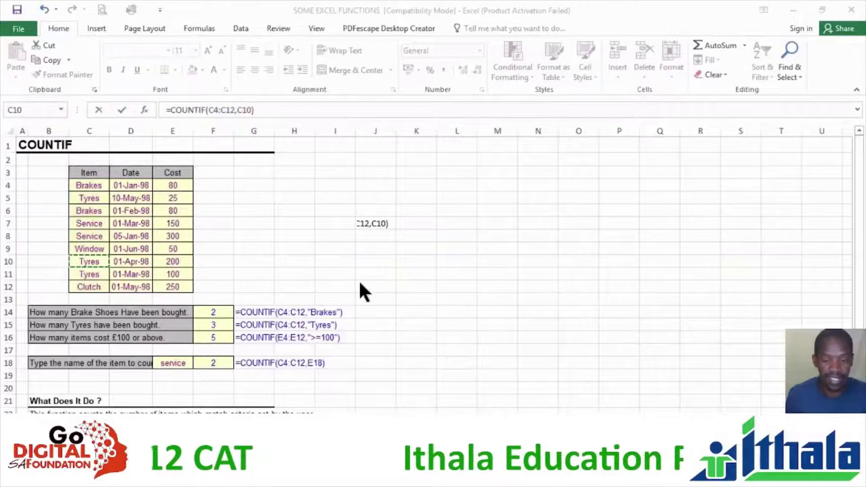
key(super+p)
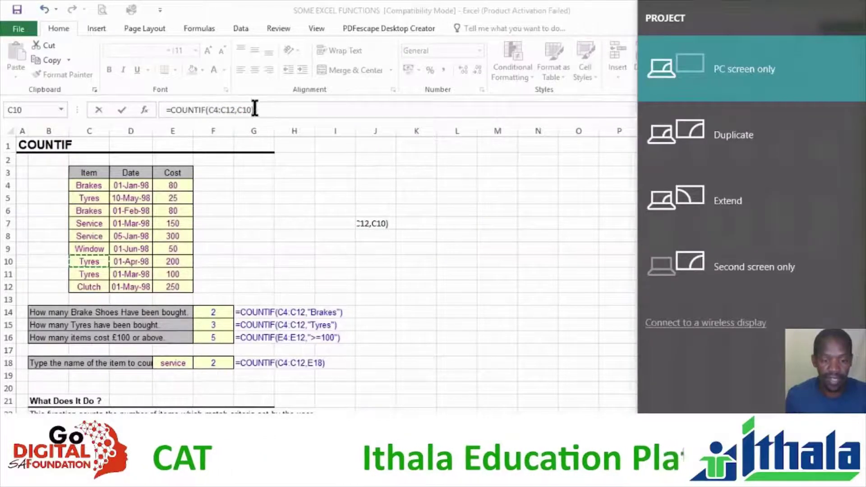
key(Escape)
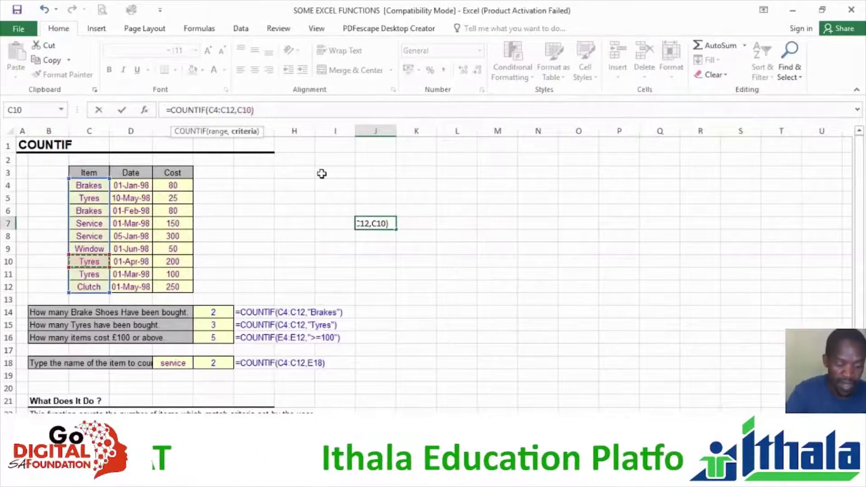
key(F4)
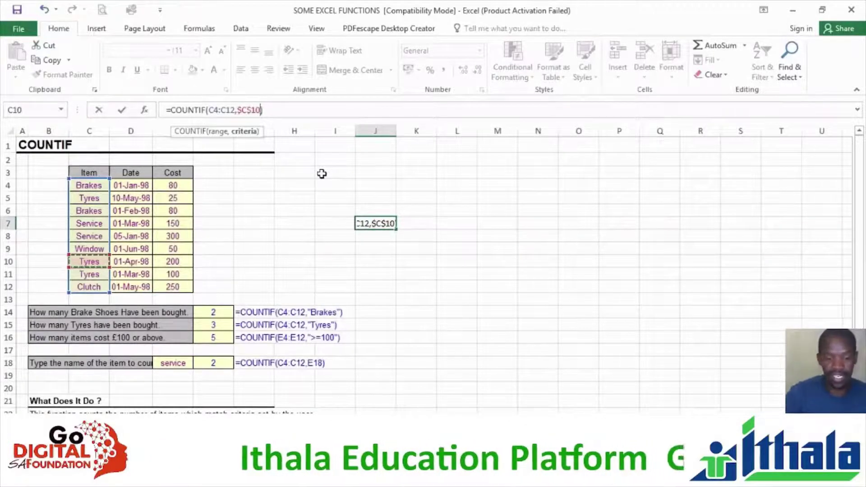
key(Return)
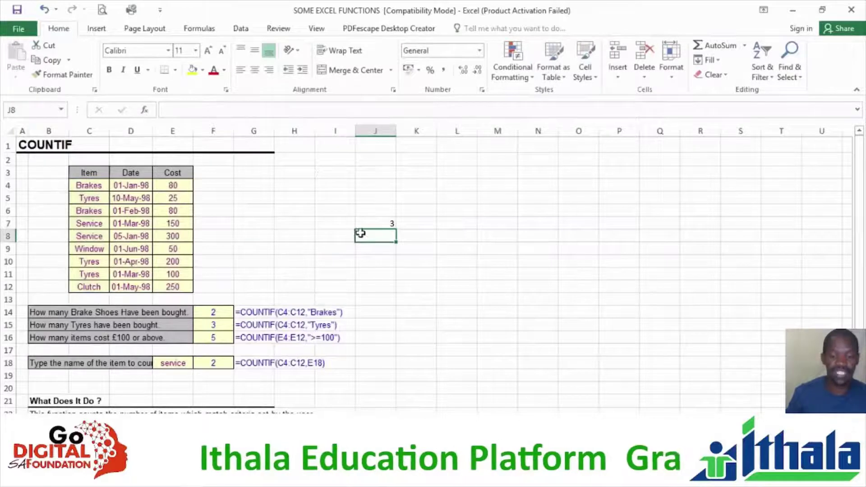
Fill the J7 COUNTIF formula down to J11, then inspect the copied formula in J9
click(377, 224)
drag(395, 228, 398, 278)
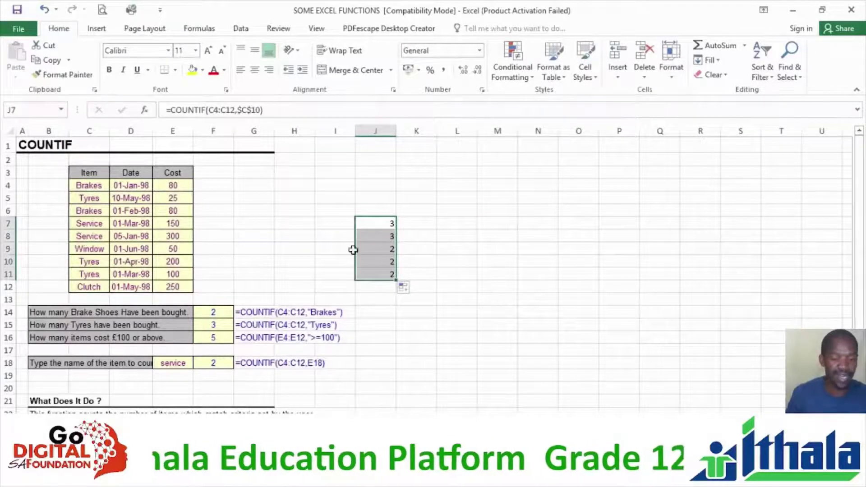
click(376, 224)
click(387, 247)
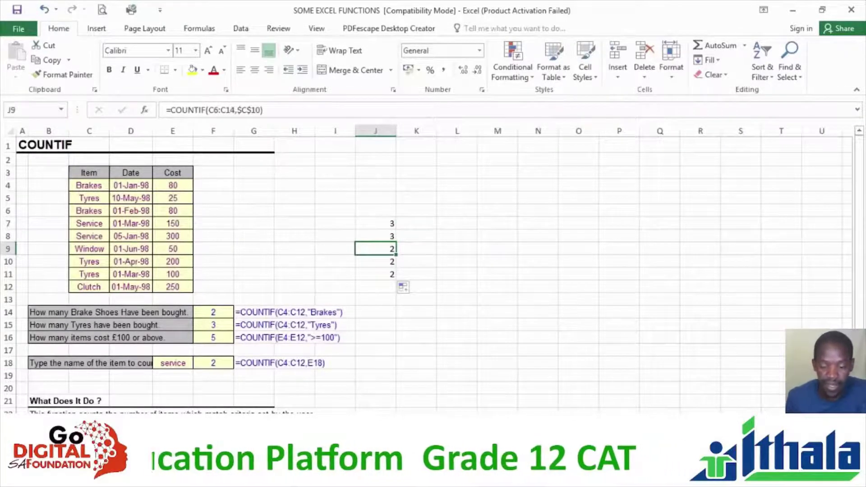
Go past the CONCATENATE sheet to the IF function sheet and review its sales target and commission examples
key(ctrl+Page_Down)
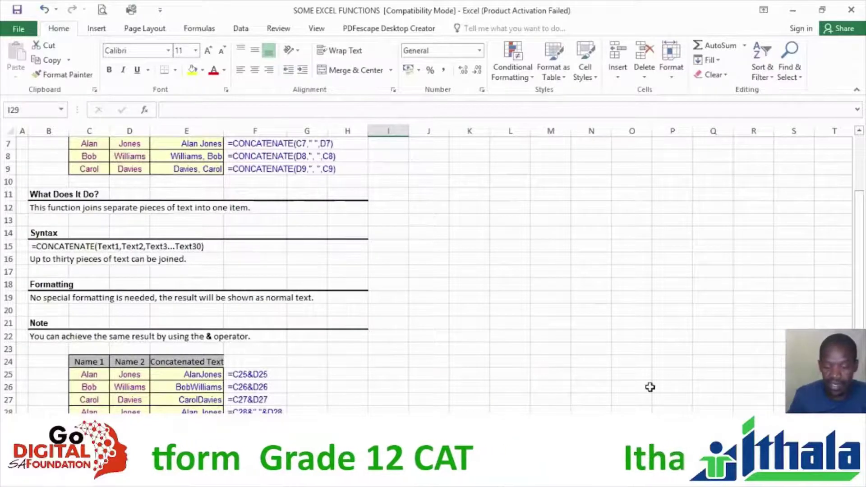
key(ctrl+Page_Down)
key(ctrl+Page_Down)
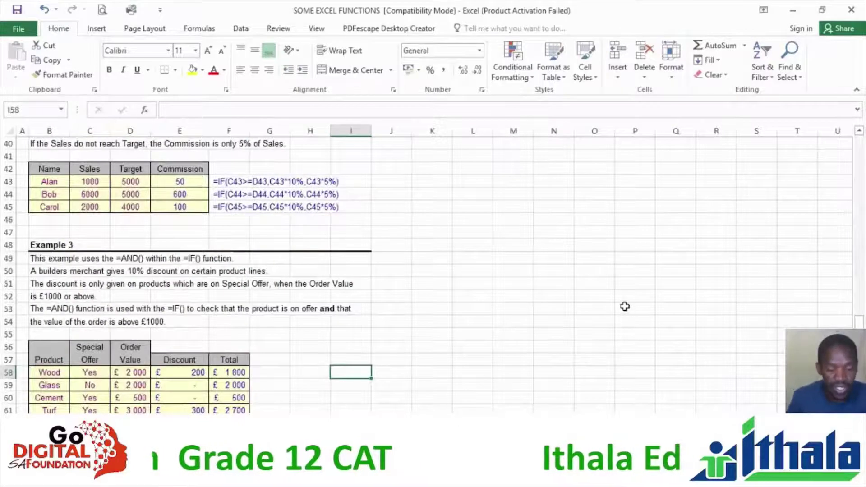
scroll(625, 306, up, 3)
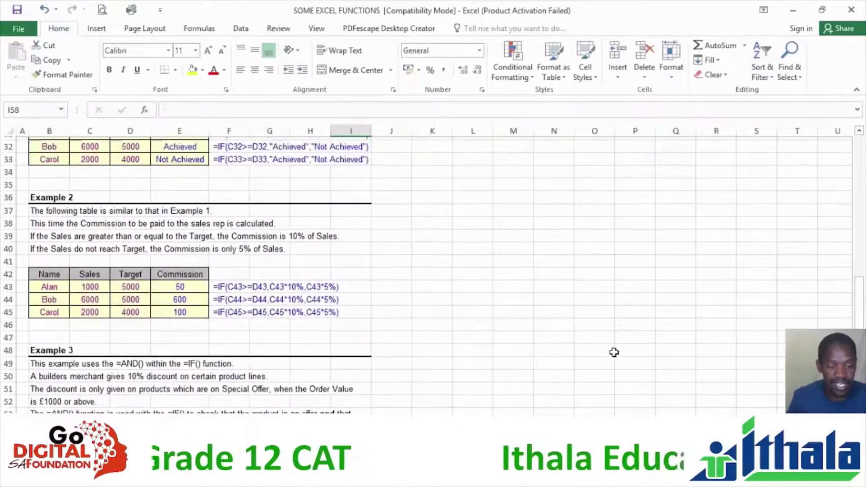
scroll(614, 352, up, 3)
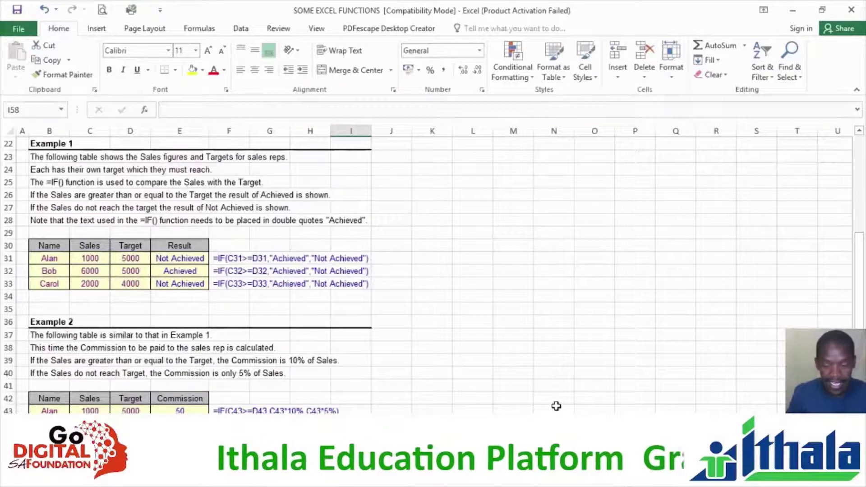
Go to the LARGE sheet and enter =MIN(C4:C8) in K7 to find the lowest value in the Values list
click(612, 467)
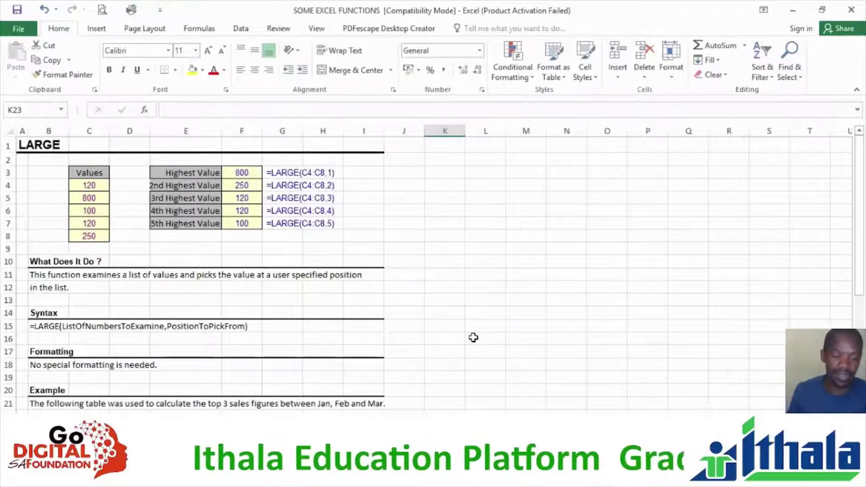
click(440, 222)
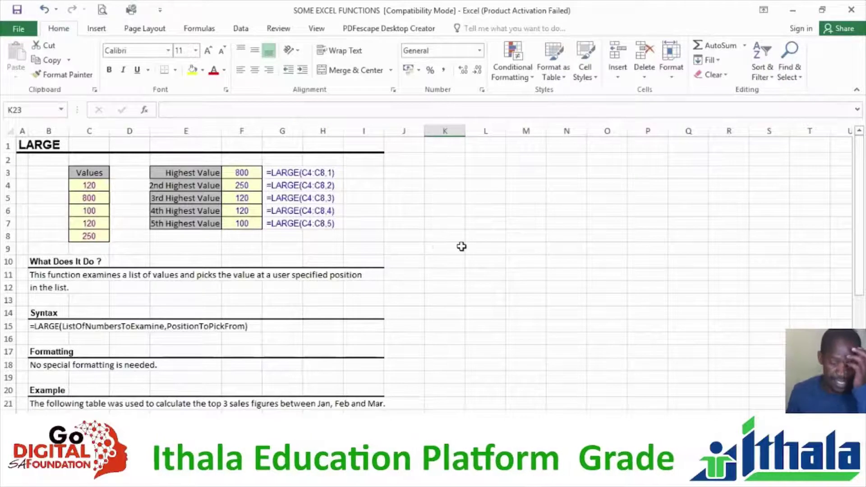
text(=)
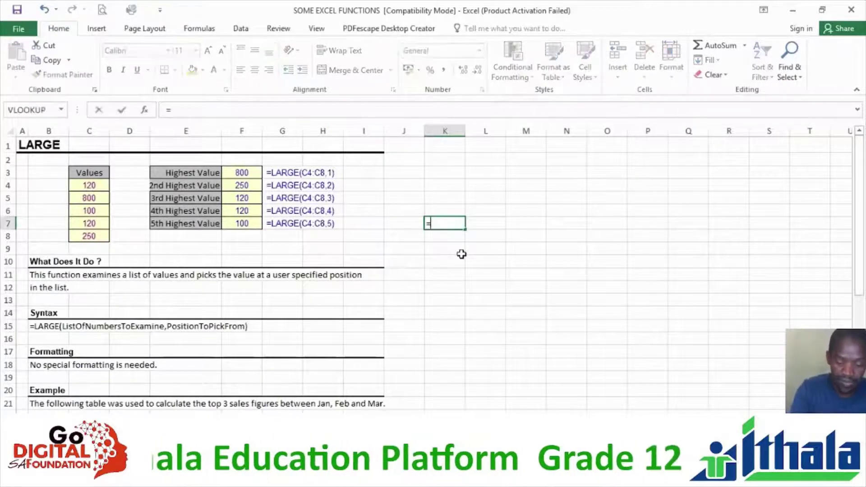
text(min()
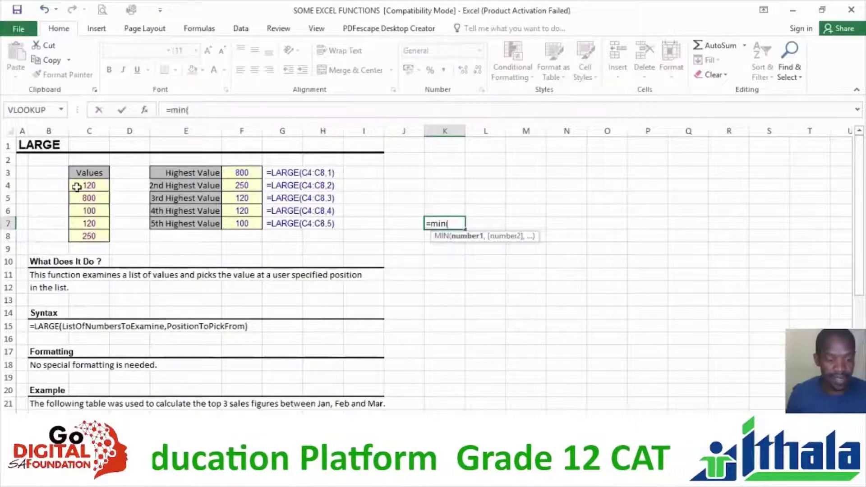
drag(83, 188, 93, 233)
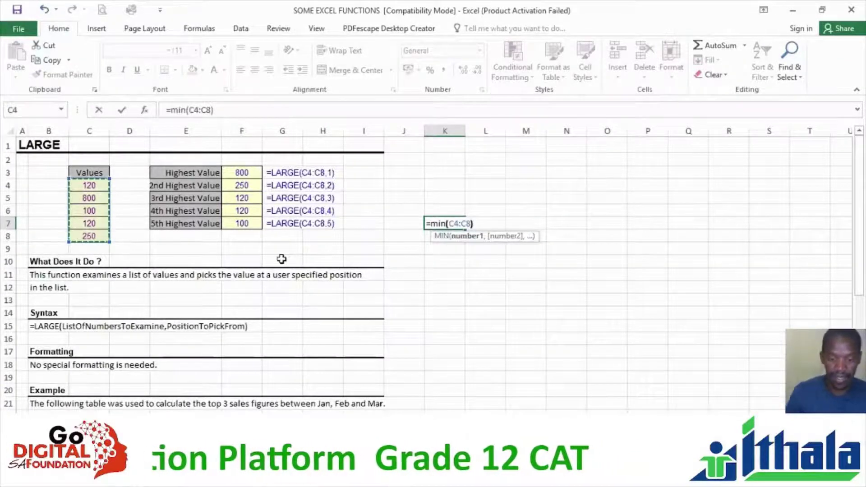
key(Return)
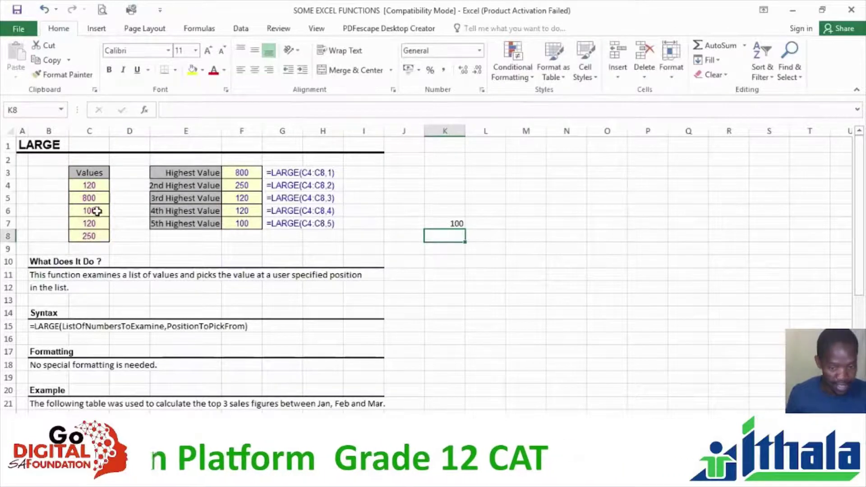
Enter =SMALL(C4:C8,2) in L7 to find the second smallest value in the Values list
click(490, 229)
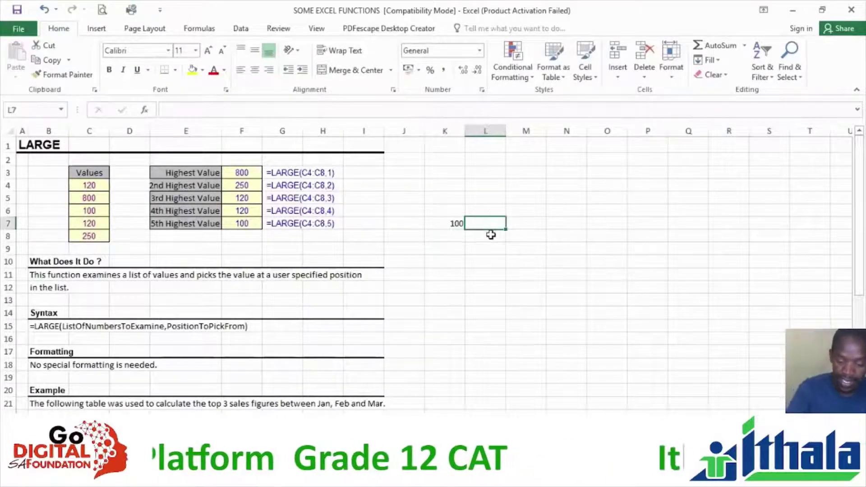
text(=sma)
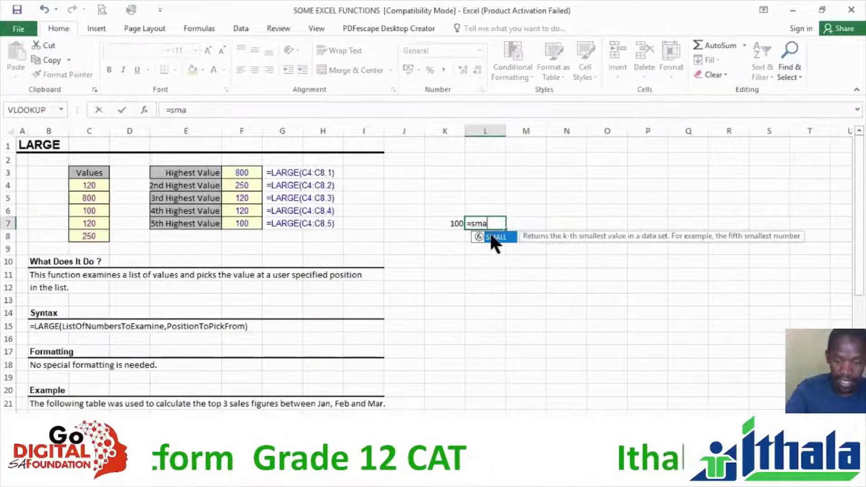
text(ll)
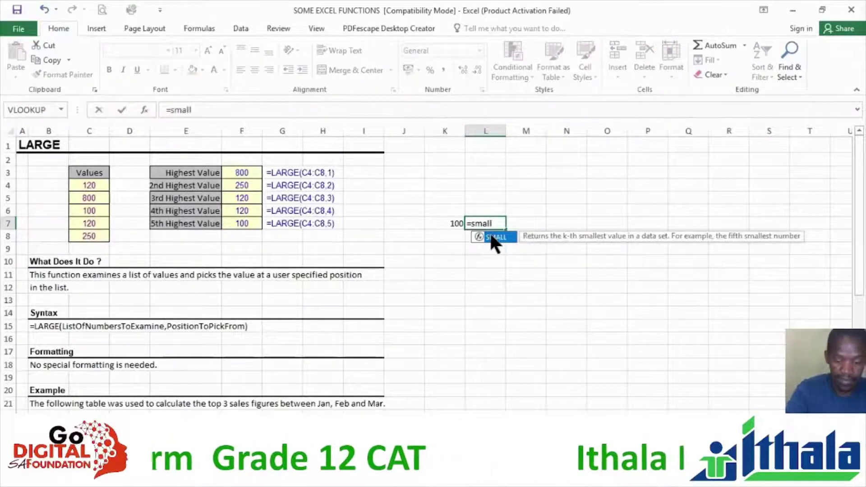
text(()
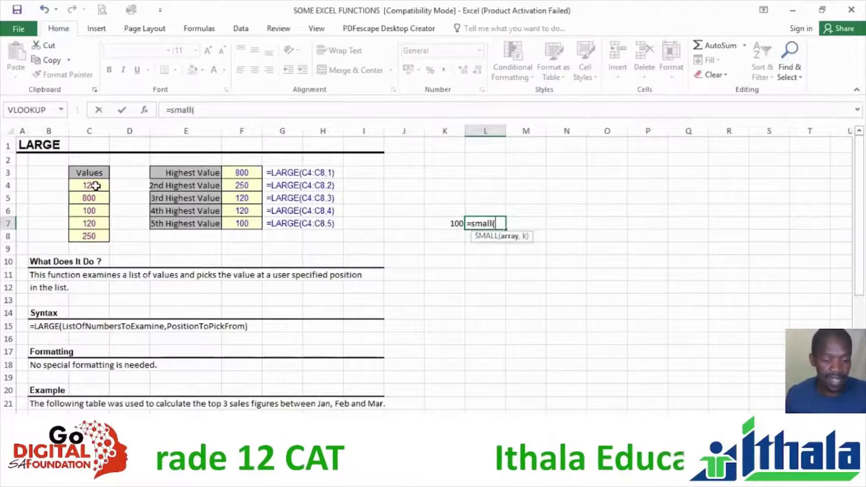
drag(96, 186, 92, 236)
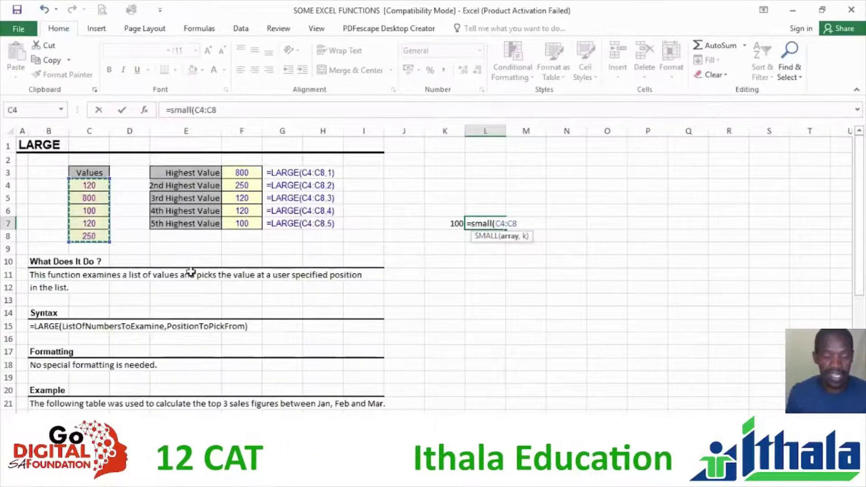
text(,2)
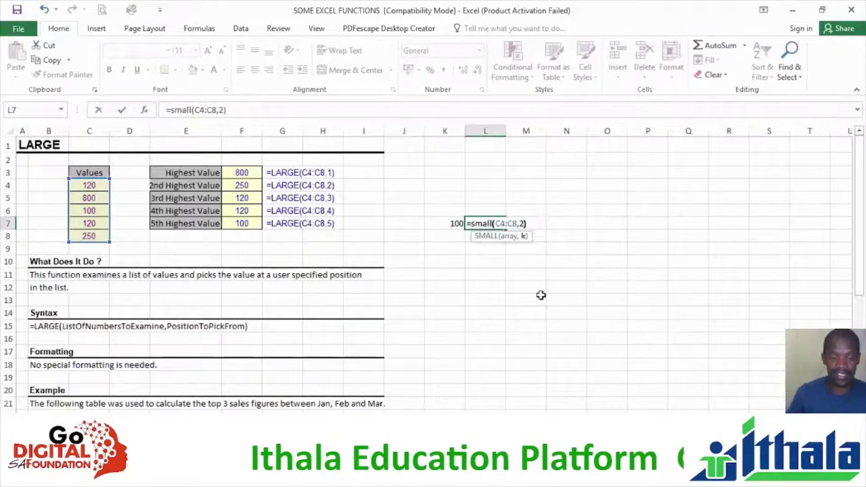
key(Return)
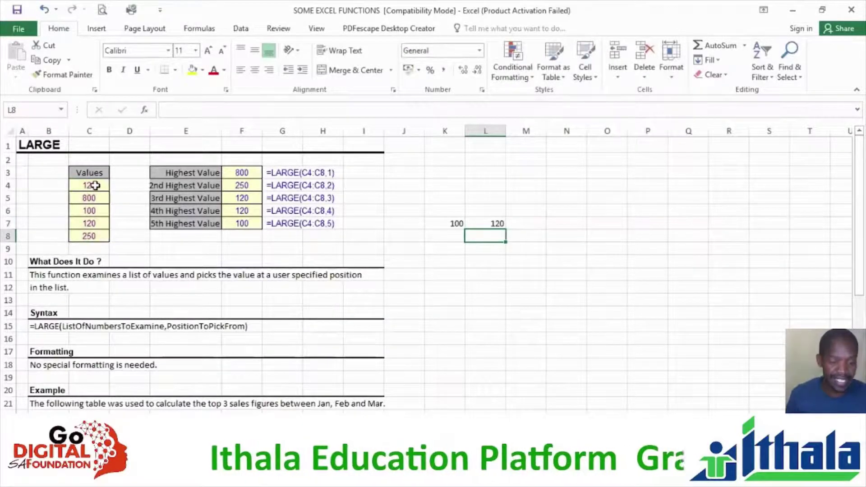
Enter =MAX(C4:C8) in K8 to find the highest value in the Values list
click(447, 238)
text(=)
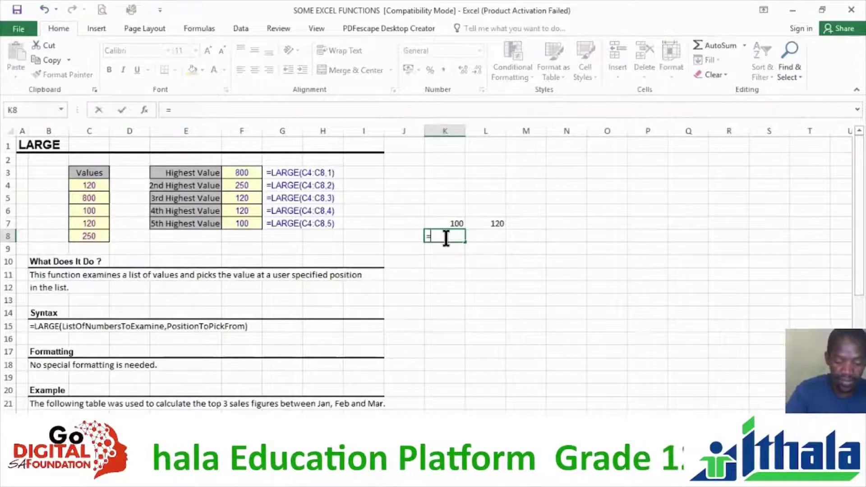
text(m)
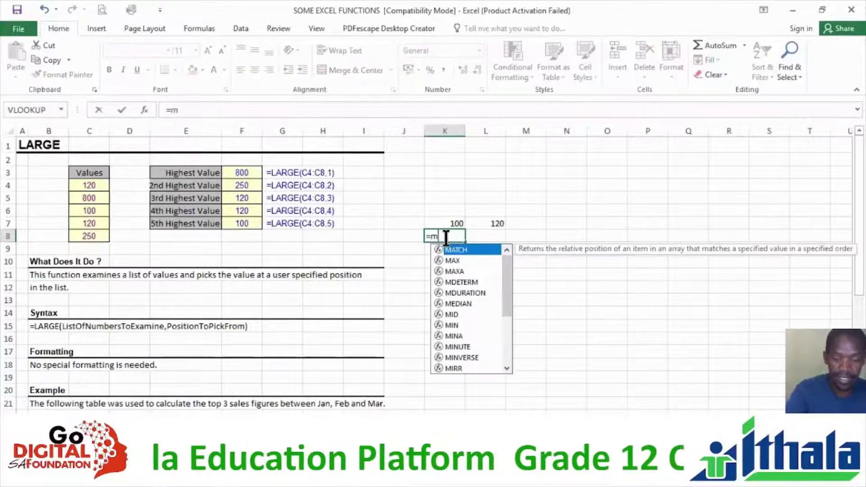
text(ax()
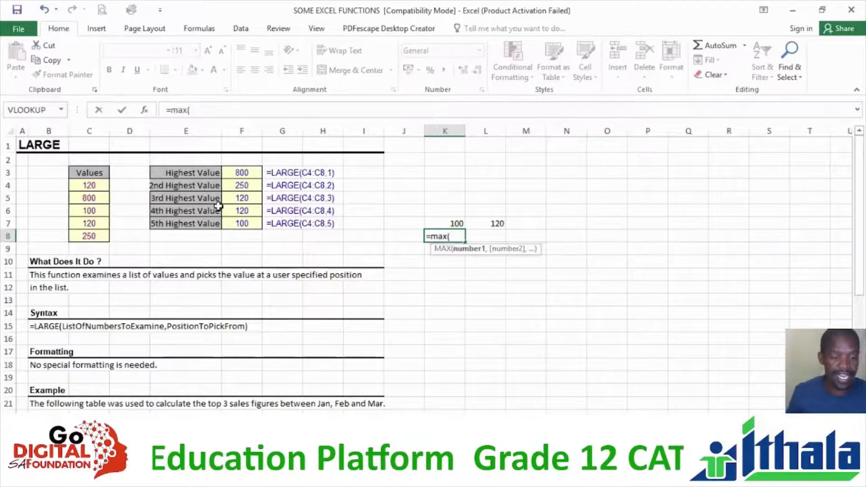
drag(89, 186, 98, 233)
text())
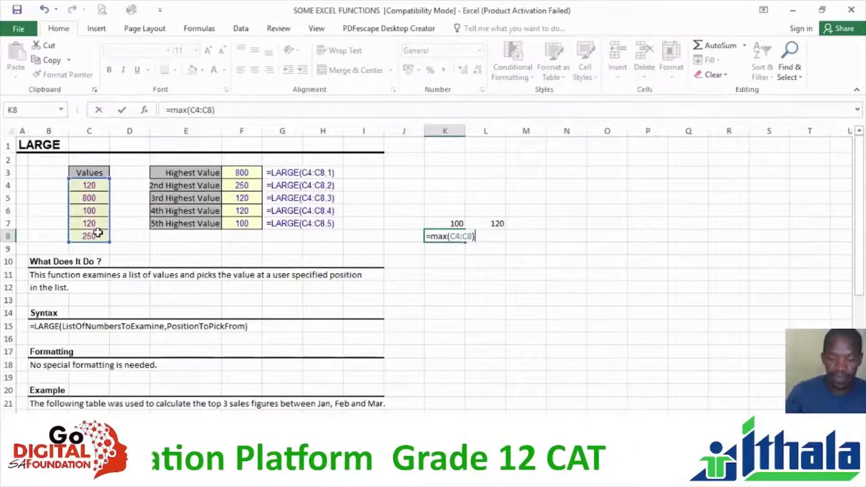
key(Return)
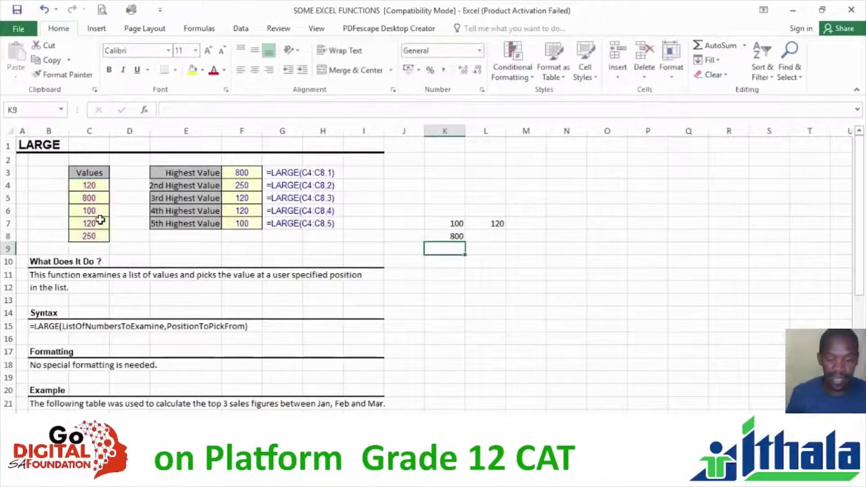
Enter =LARGE(C4:C8,2) in L8 to find the second largest value in the Values list
click(491, 235)
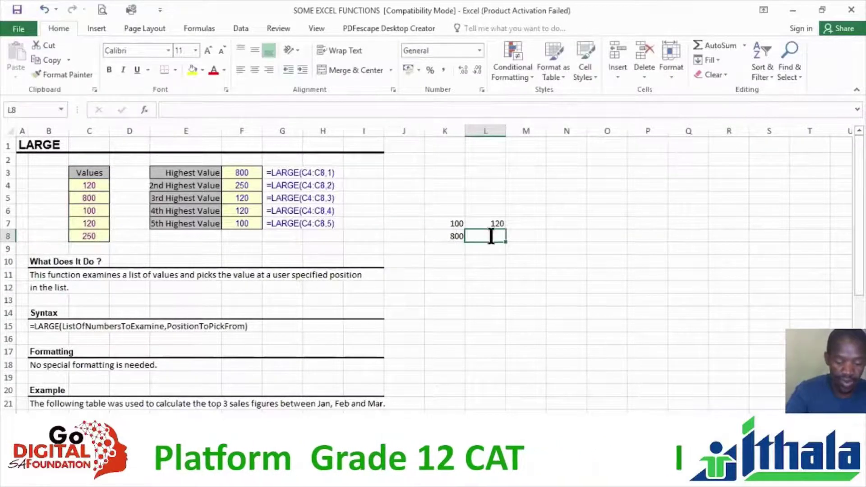
text(=lar)
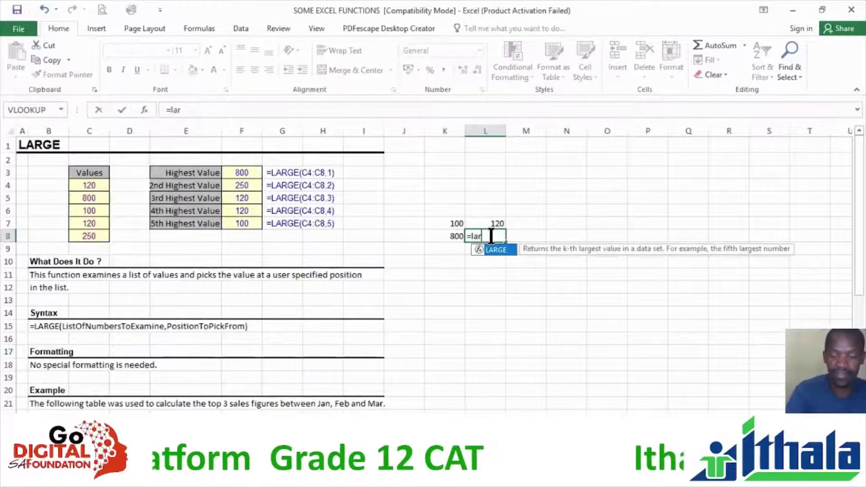
text(ge()
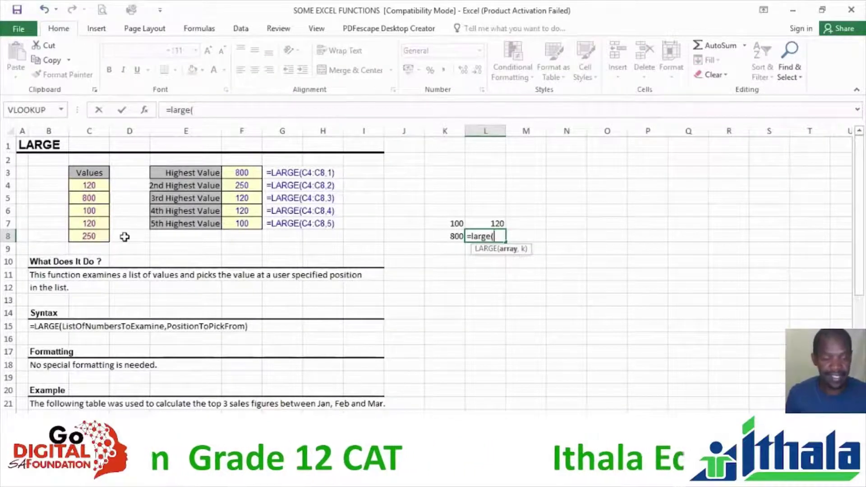
drag(92, 186, 90, 236)
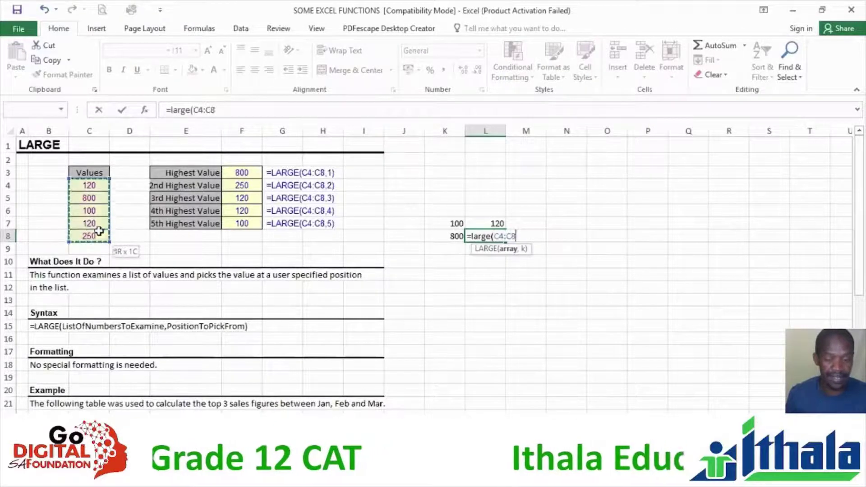
text(,2)
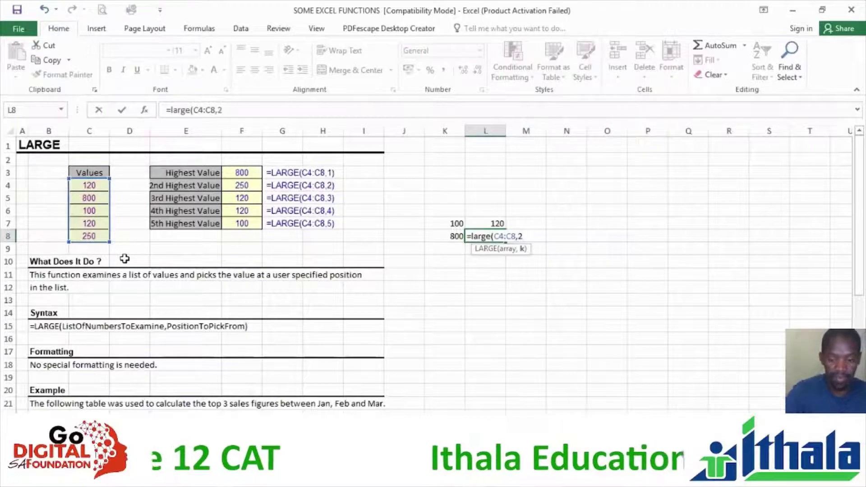
key(Return)
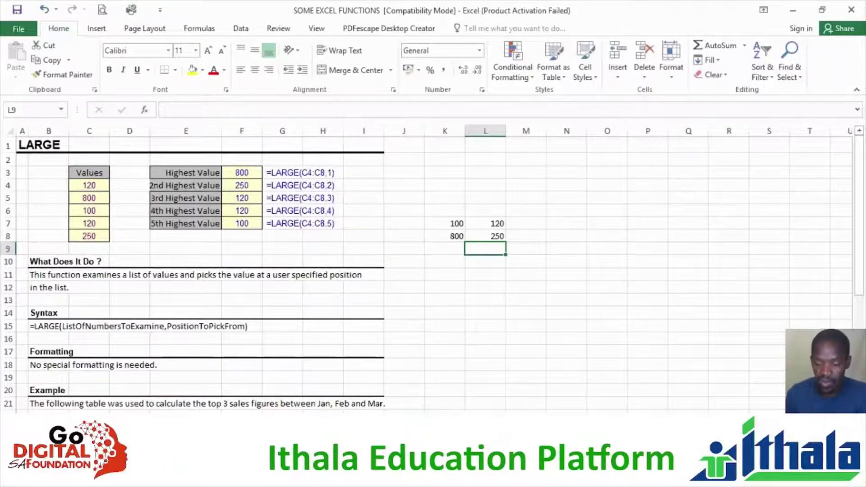
Look through the function sheets after LARGE, including MID, MEDIAN, PRODUCT and RIGHT, up to the rounding function sheets
key(ctrl+Page_Down)
key(ctrl+Page_Down)
key(ctrl+Page_Down)
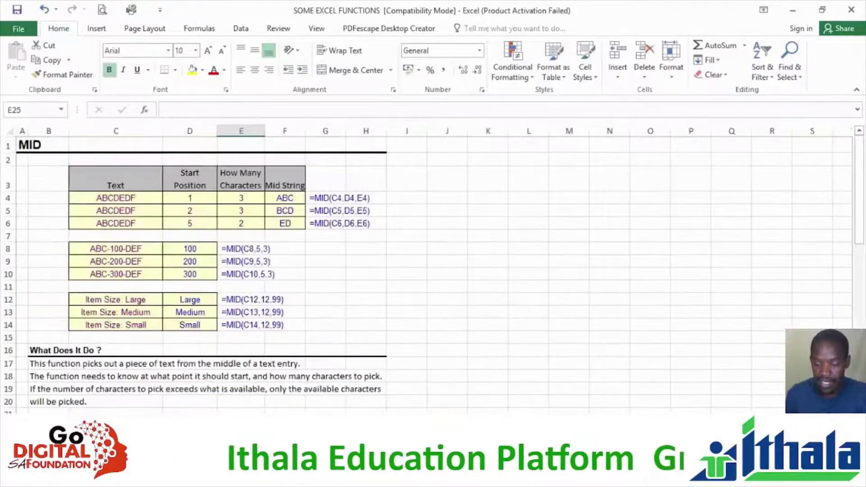
key(ctrl+Page_Down)
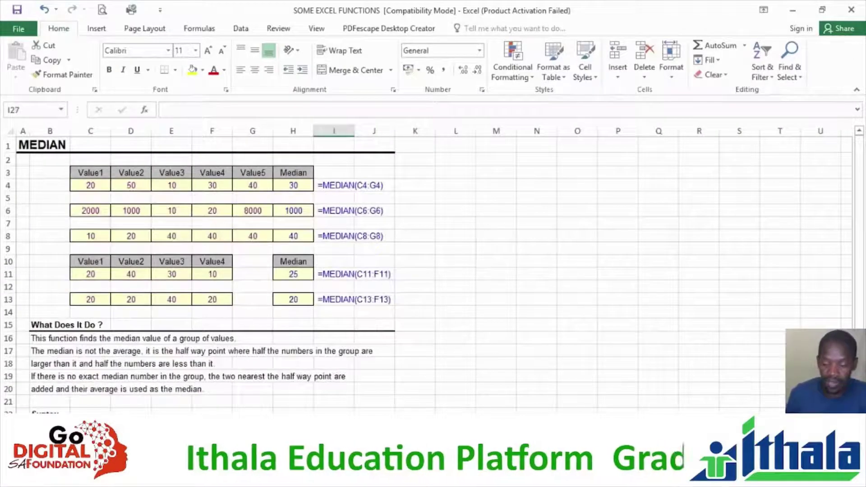
key(ctrl+Page_Down)
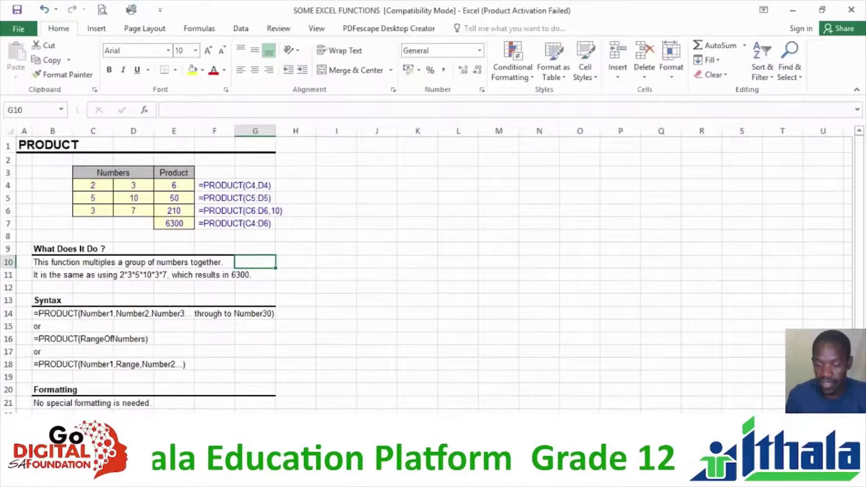
key(ctrl+Page_Down)
key(ctrl+Page_Down)
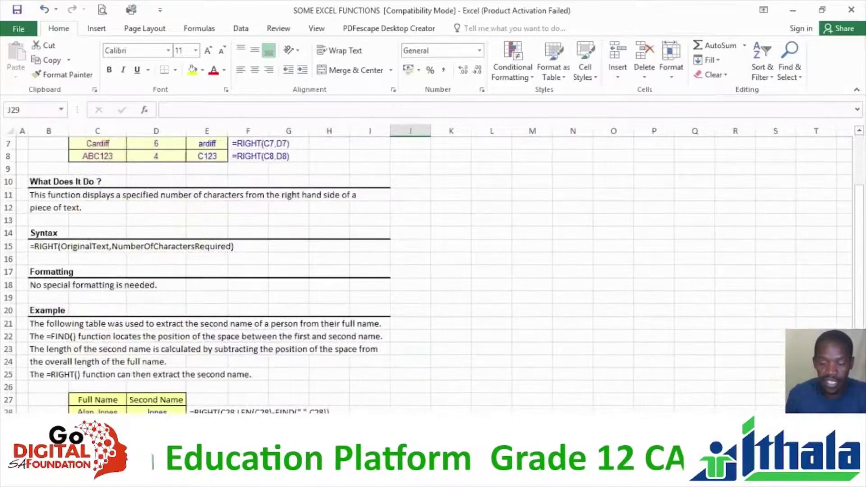
key(ctrl+Page_Down)
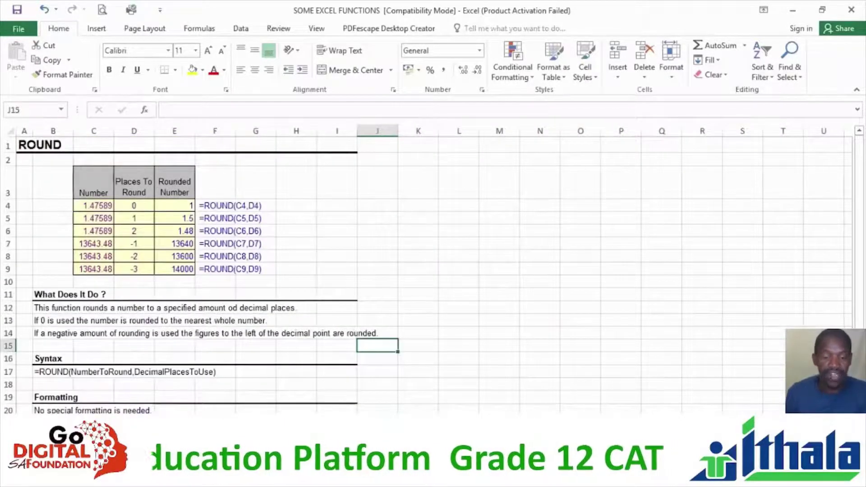
key(ctrl+Page_Down)
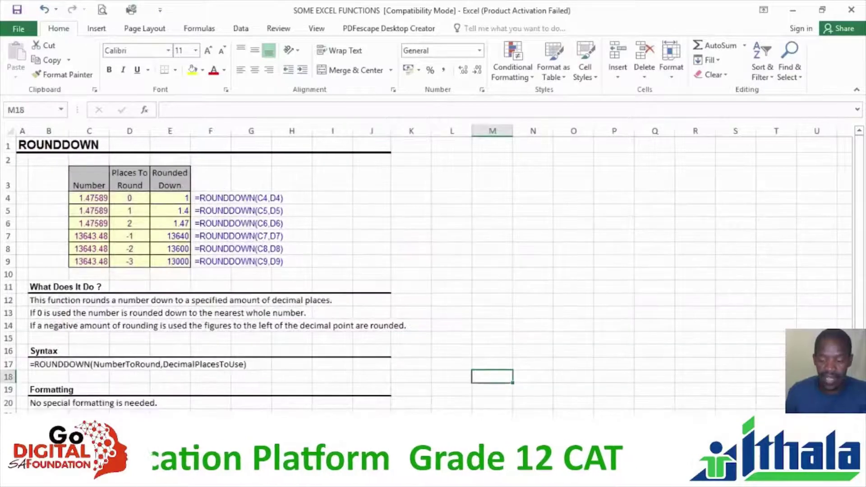
key(ctrl+Page_Down)
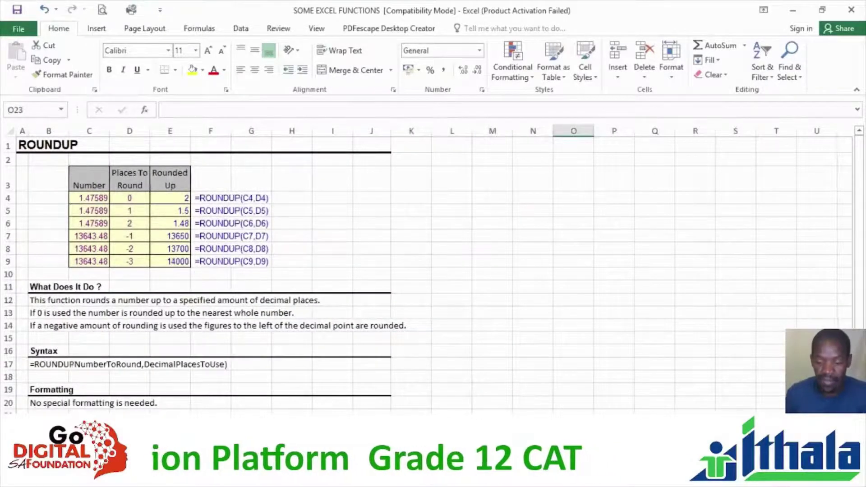
key(ctrl+Page_Down)
Return to the ROUND sheet to compare the ROUND, ROUNDDOWN and ROUNDUP examples, and go on to the SUMIF sheet
key(ctrl+Page_Up)
key(ctrl+Page_Up)
key(ctrl+Page_Up)
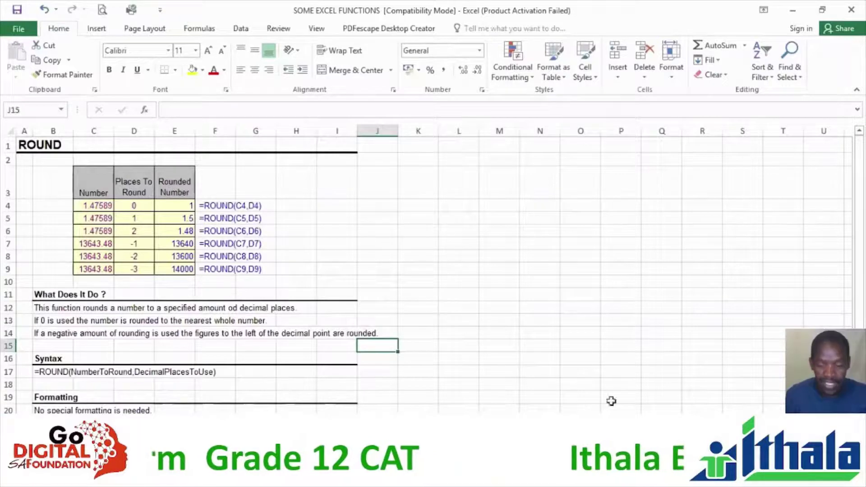
key(ctrl+Page_Down)
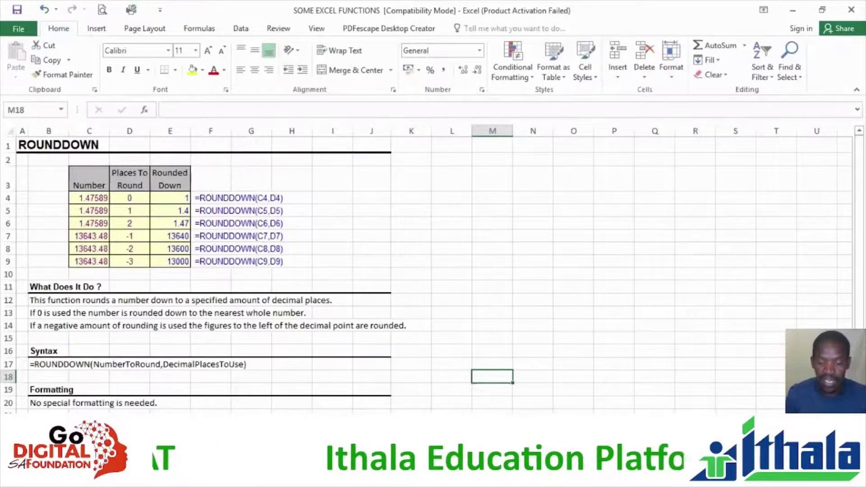
key(ctrl+Page_Down)
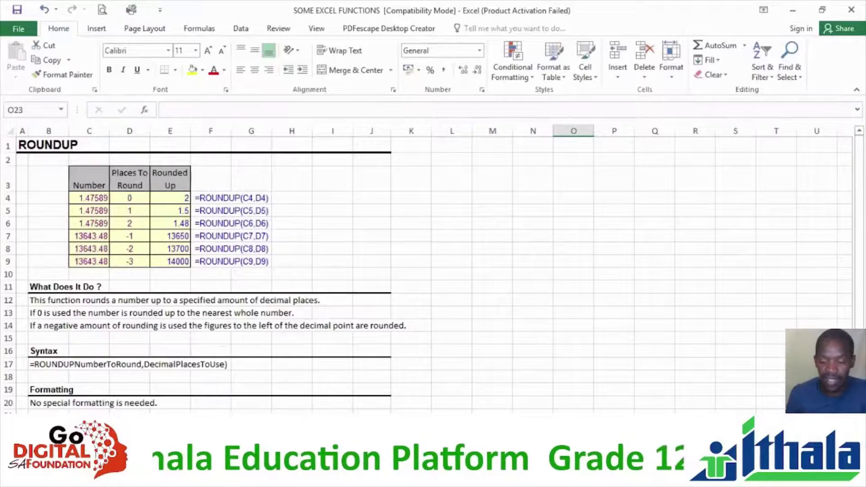
click(271, 441)
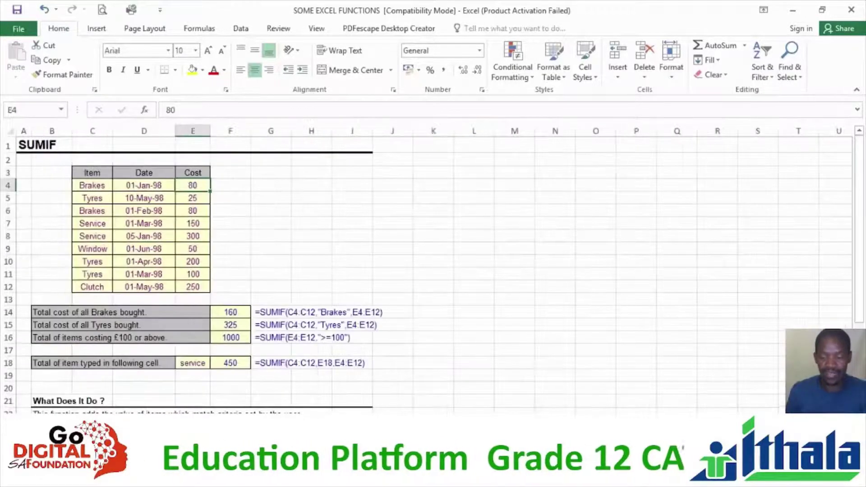
Pass the TODAY sheet to reach VLOOKUP, and switch to Word's FORMULAS AND FUNCTIONS document to read the lookup and reference functions table
click(315, 441)
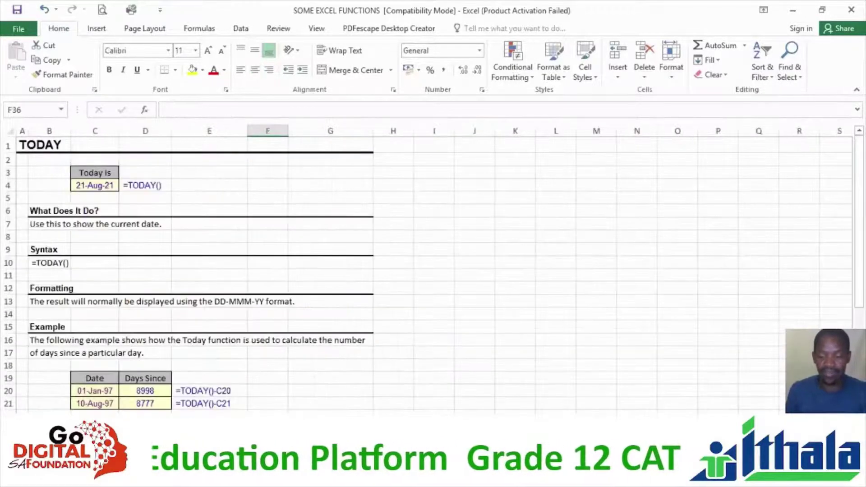
click(361, 441)
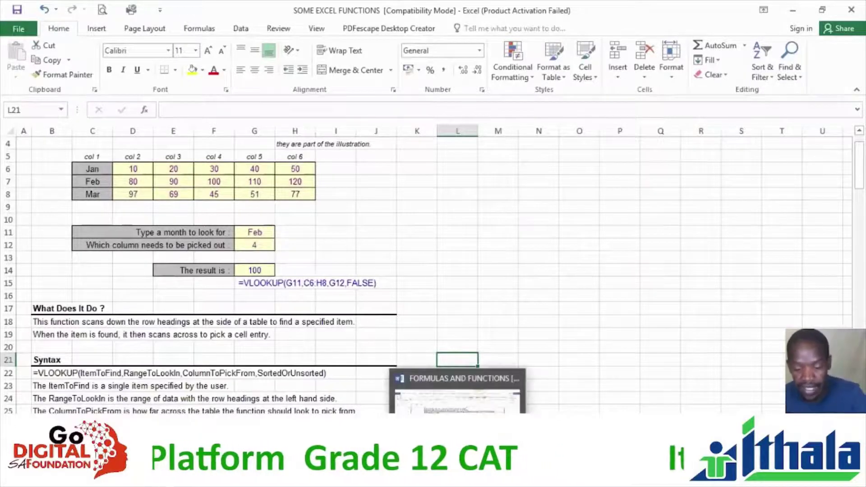
click(421, 410)
scroll(421, 411, up, 5)
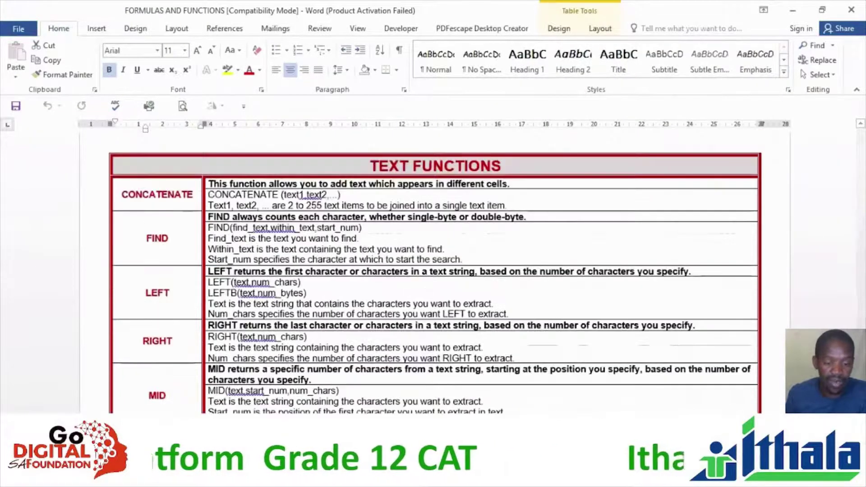
scroll(415, 359, up, 15)
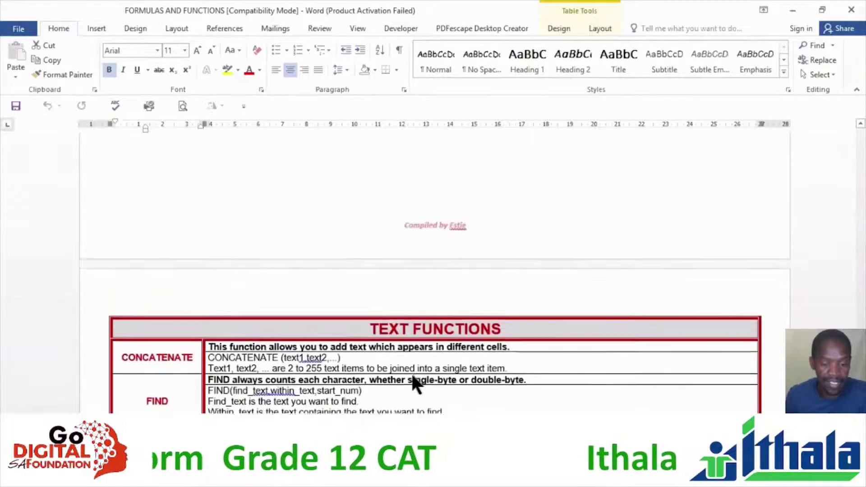
scroll(413, 394, up, 10)
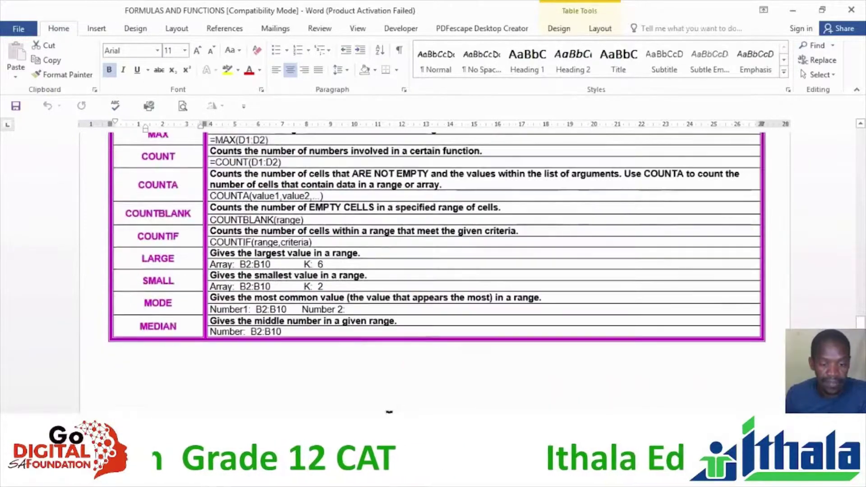
scroll(399, 404, up, 10)
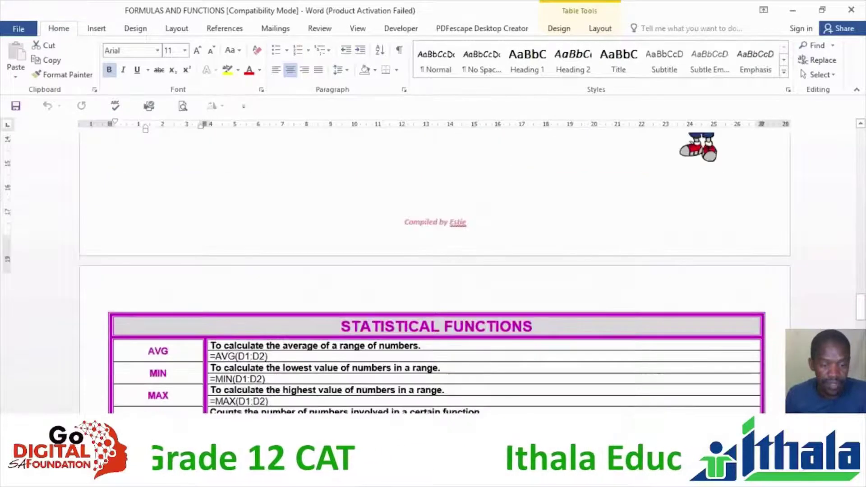
scroll(386, 331, up, 1)
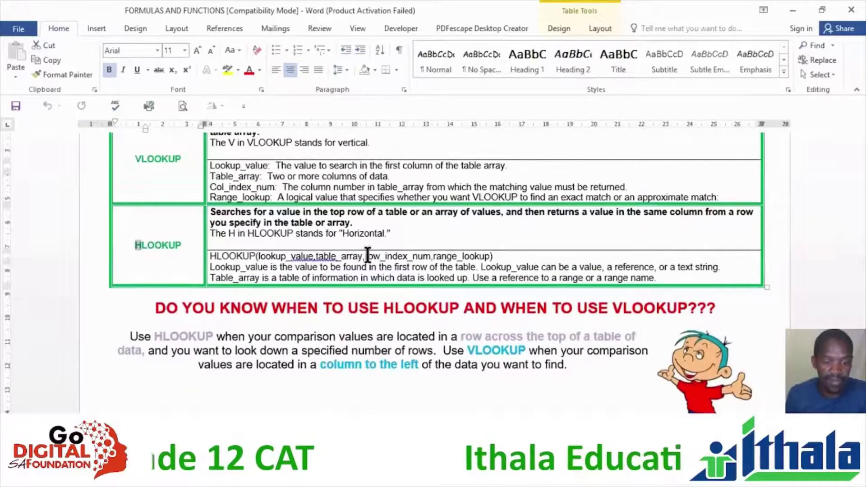
scroll(367, 253, up, 4)
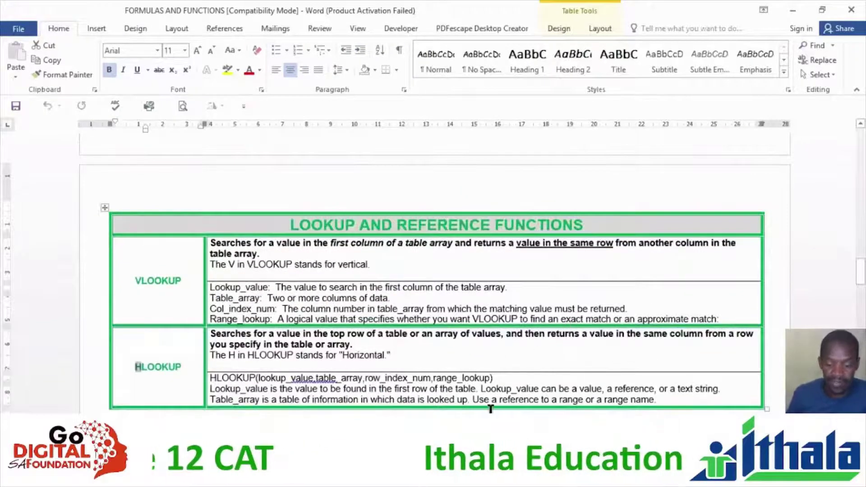
Switch back to the SOME EXCEL FUNCTIONS workbook in Excel and review the VLOOKUP example and syntax, rechecking the argument descriptions in the Word table
click(403, 479)
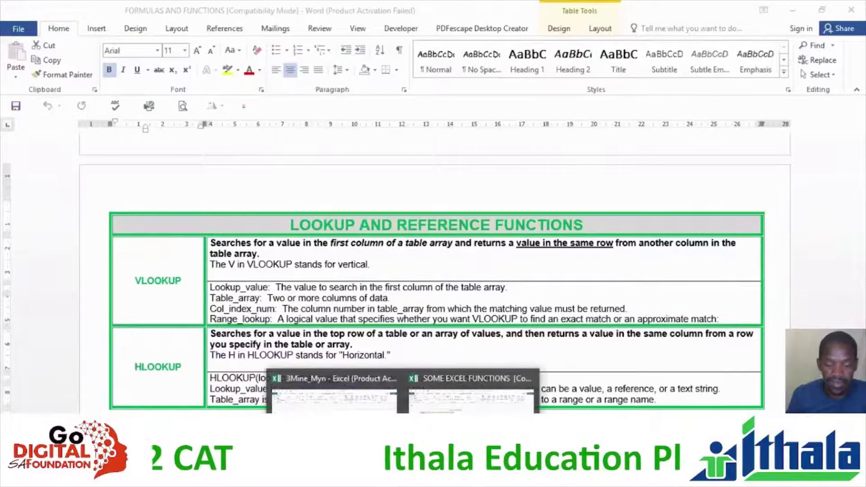
click(471, 392)
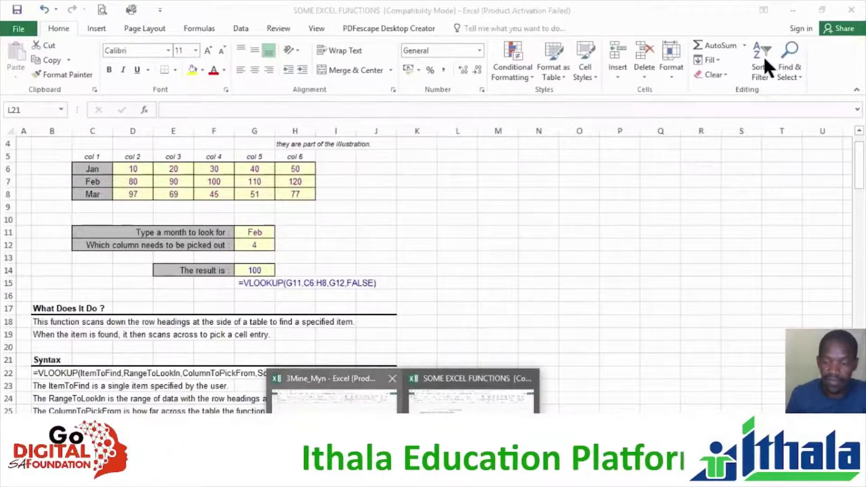
key(alt+Tab)
click(857, 10)
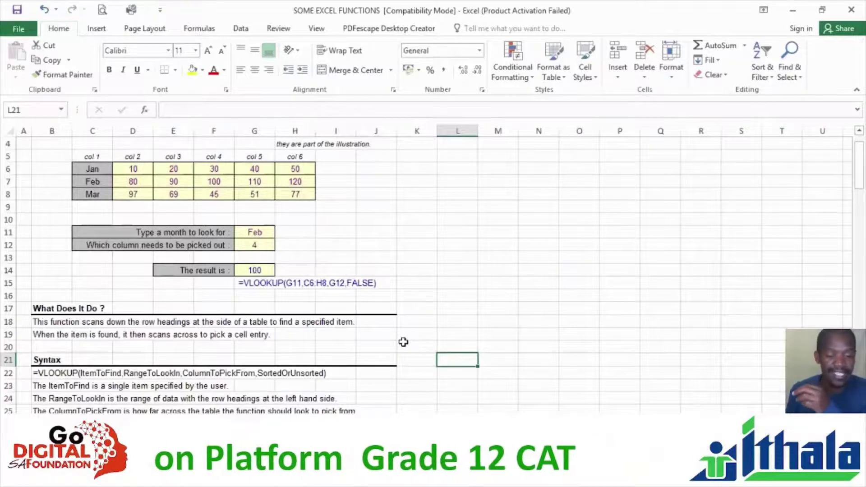
scroll(402, 345, up, 1)
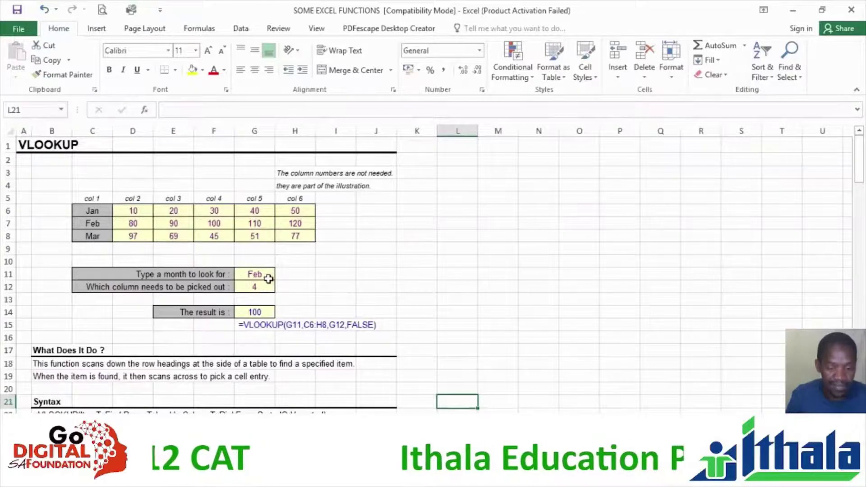
click(329, 326)
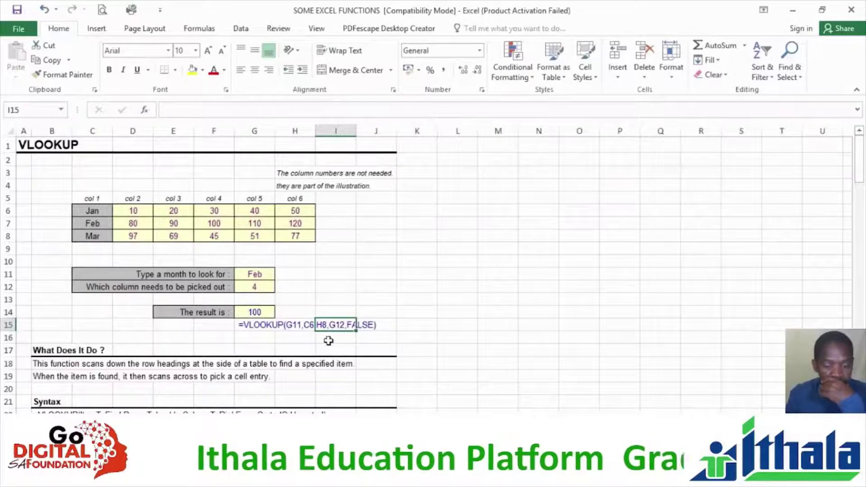
click(425, 323)
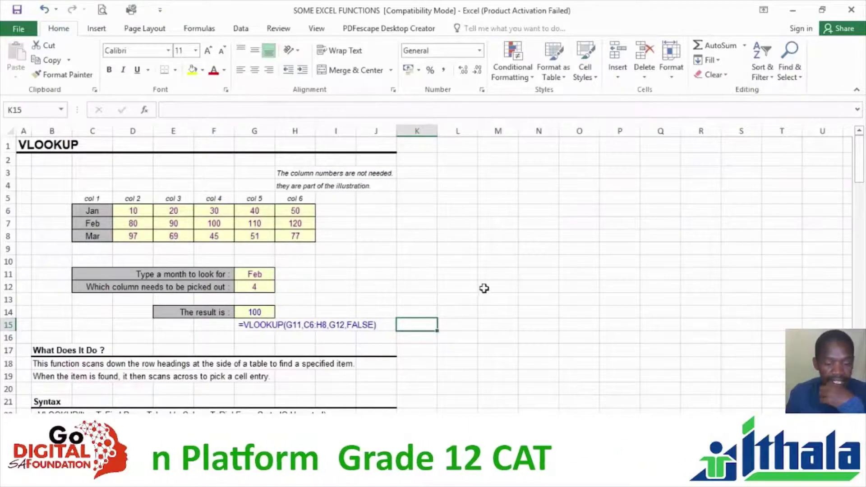
scroll(485, 282, down, 5)
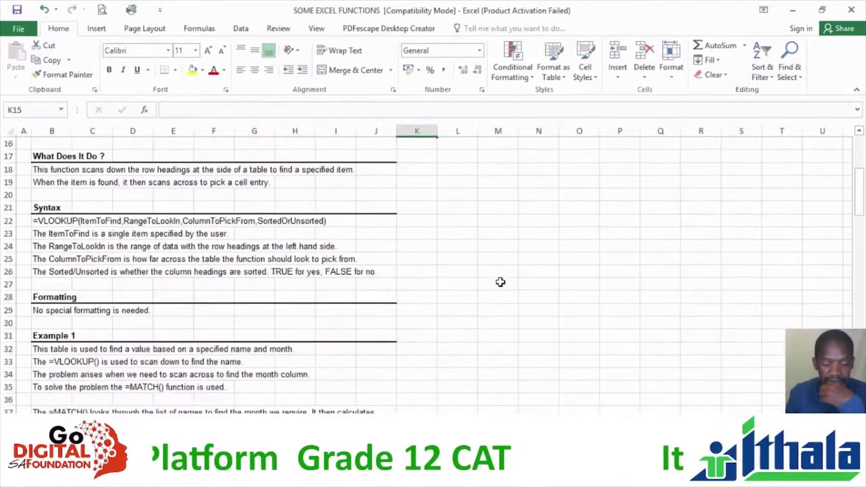
scroll(500, 283, up, 5)
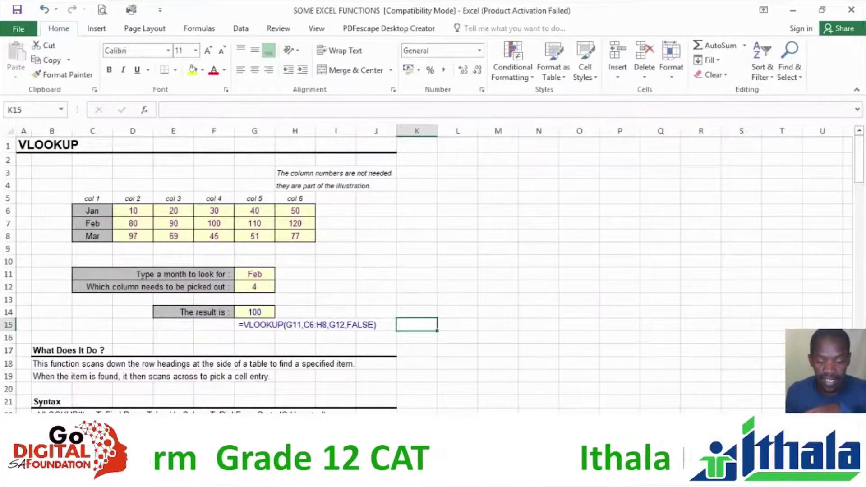
key(alt+Tab)
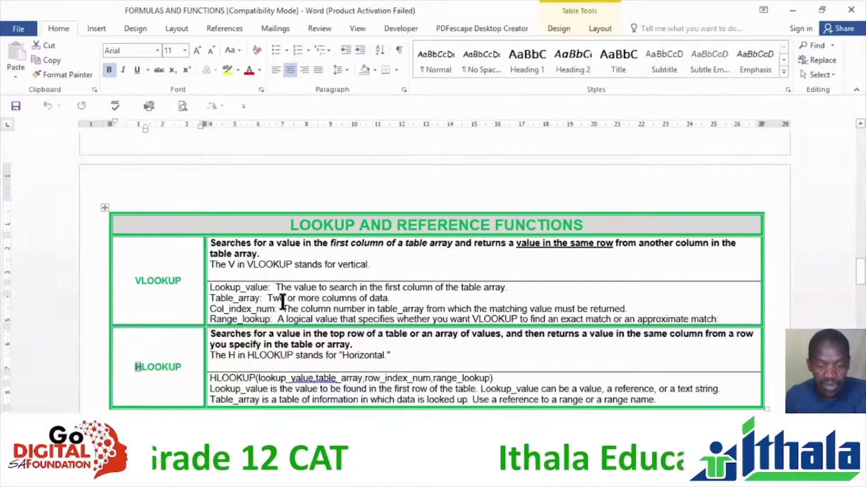
key(alt+Tab)
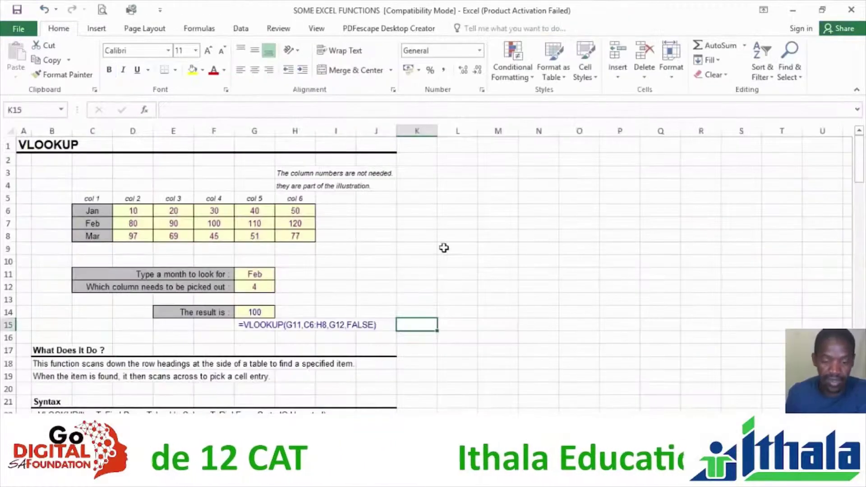
Enter =VLOOKUP(G11,C6:H8,5,FALSE) in L11 to look up the month's value in column 5 with an exact match
click(444, 272)
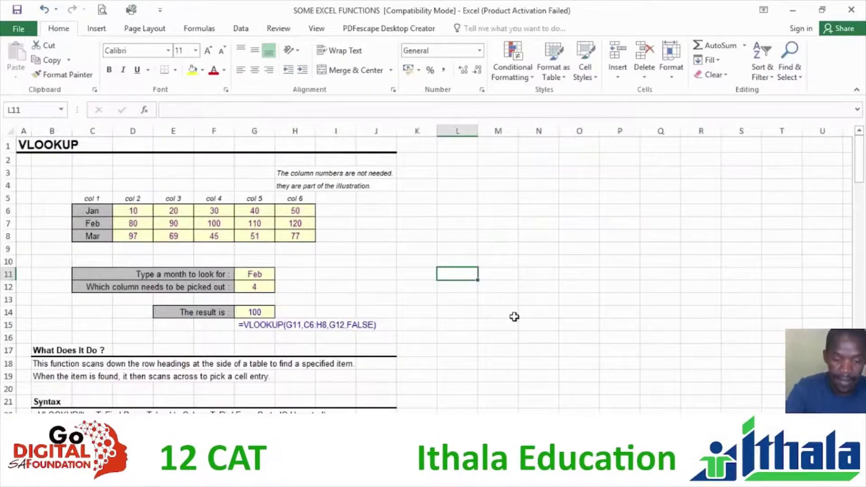
text(=vloo)
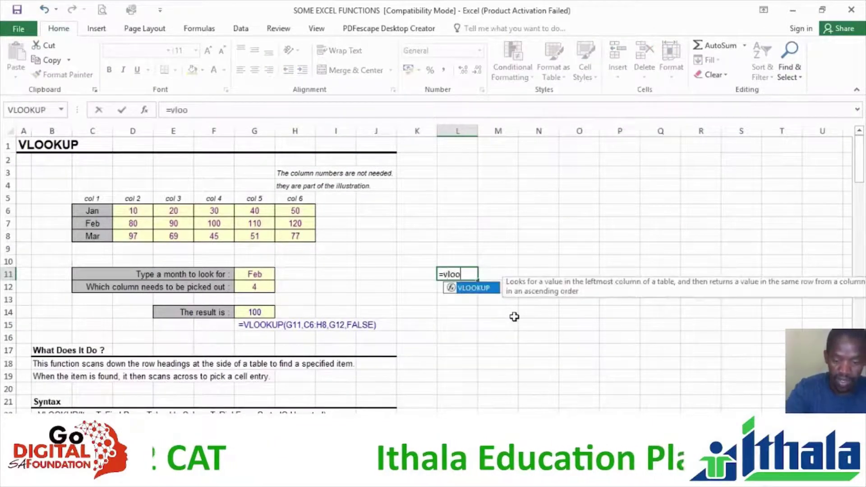
double_click(474, 286)
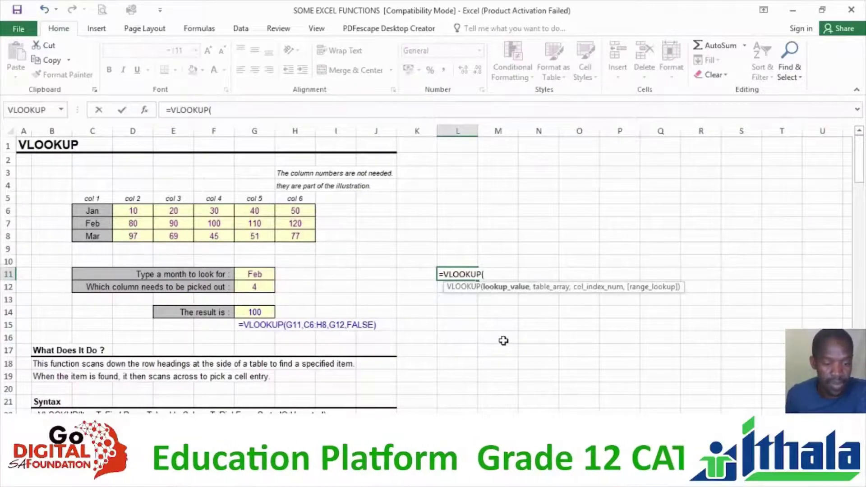
click(263, 275)
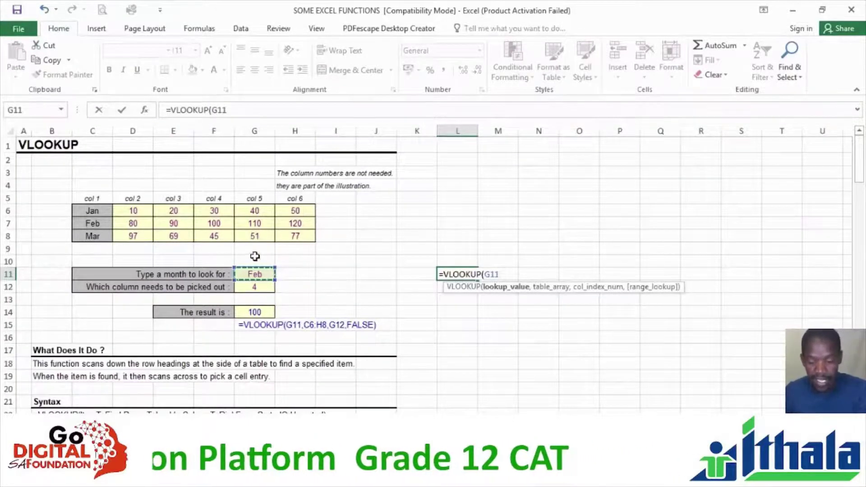
text(,)
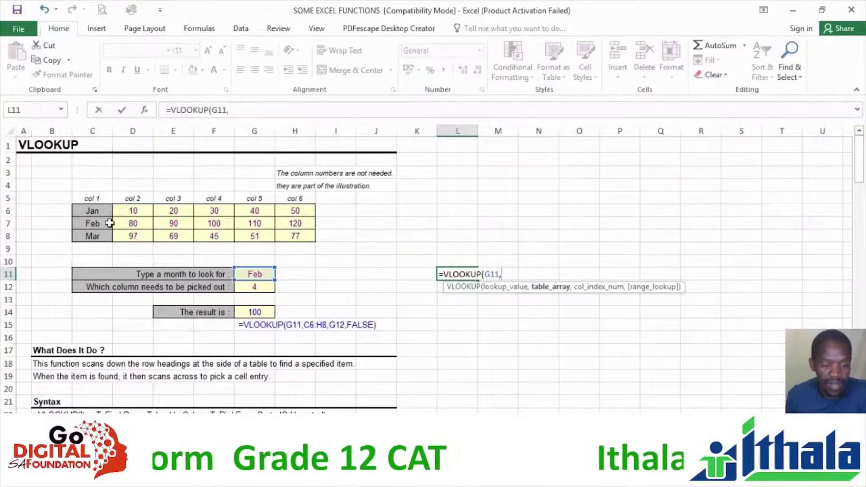
drag(92, 209, 296, 237)
text(,5)
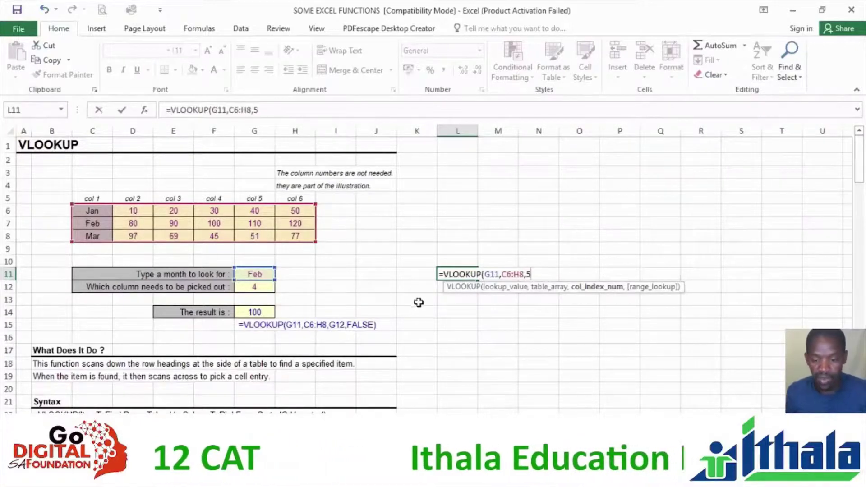
text(,)
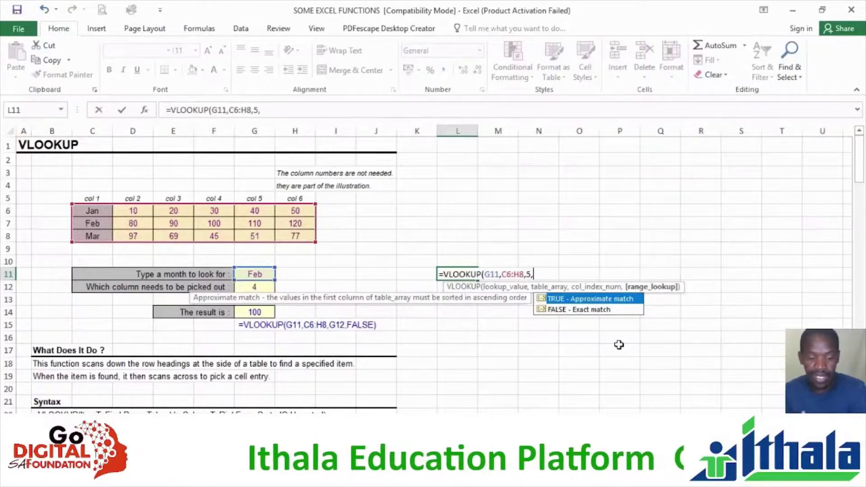
key(Down)
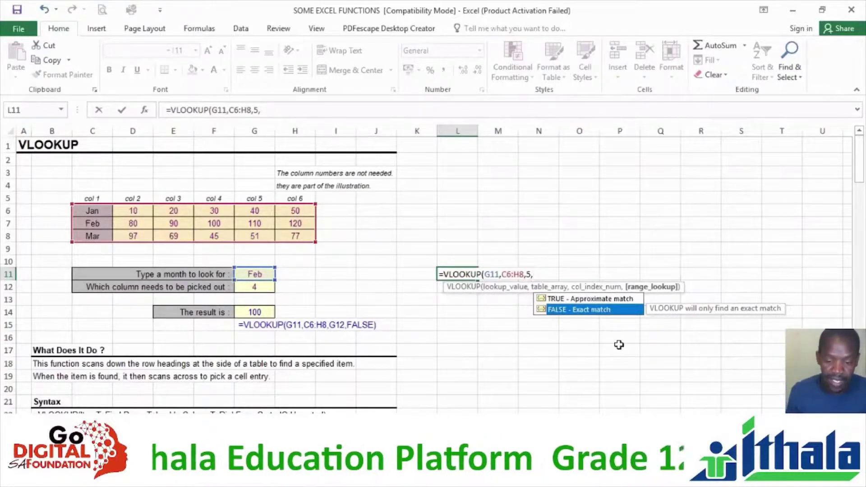
double_click(559, 308)
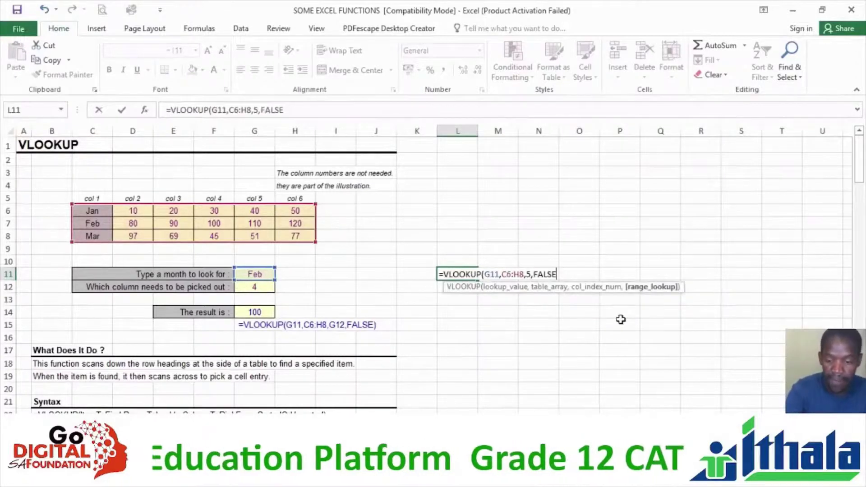
key(Return)
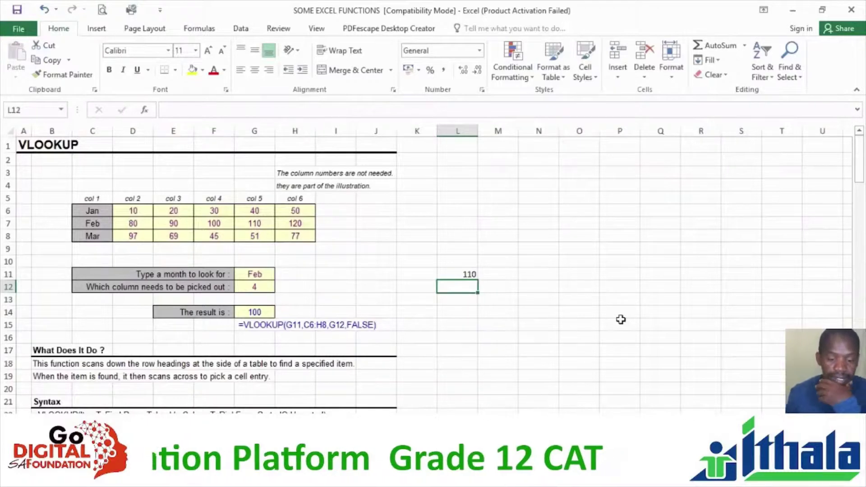
Check the L11 formula against the lookup table C6:H8 and the Feb value in column 5
click(467, 274)
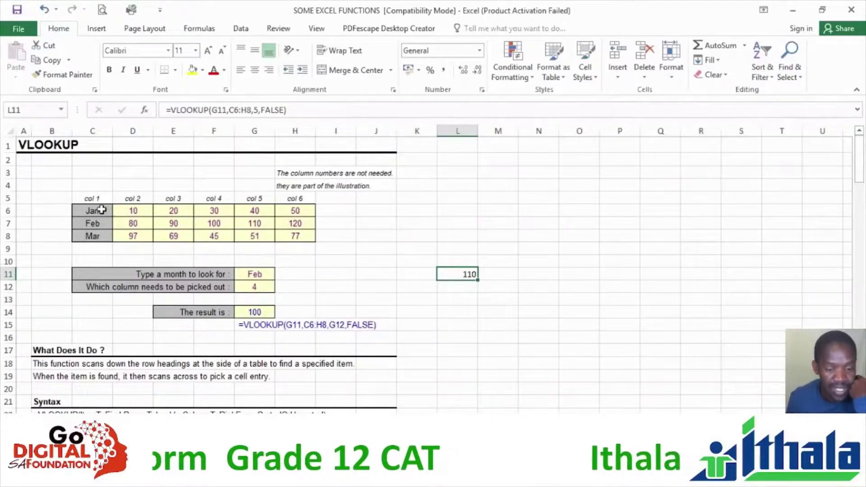
drag(102, 210, 296, 236)
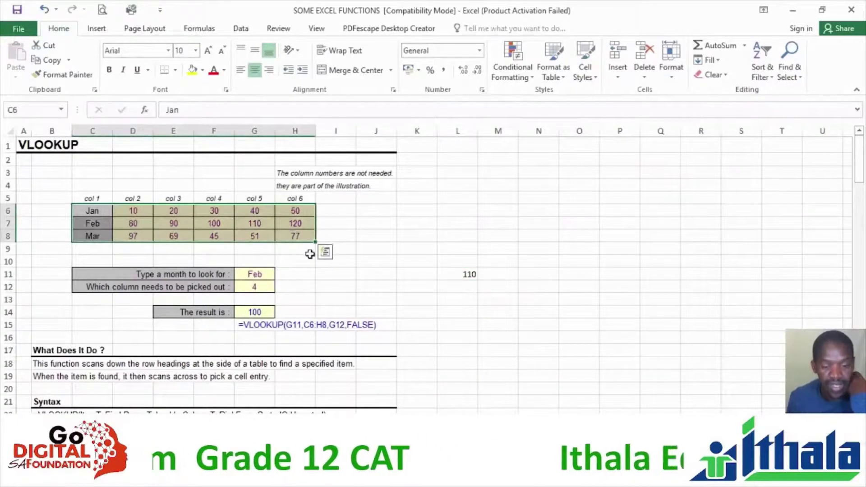
click(259, 223)
Enter =VLOOKUP(C8,C6:H8,3,FALSE) in M8 to look up the Mar value in column 3 with an exact match, and recheck the formula
click(502, 239)
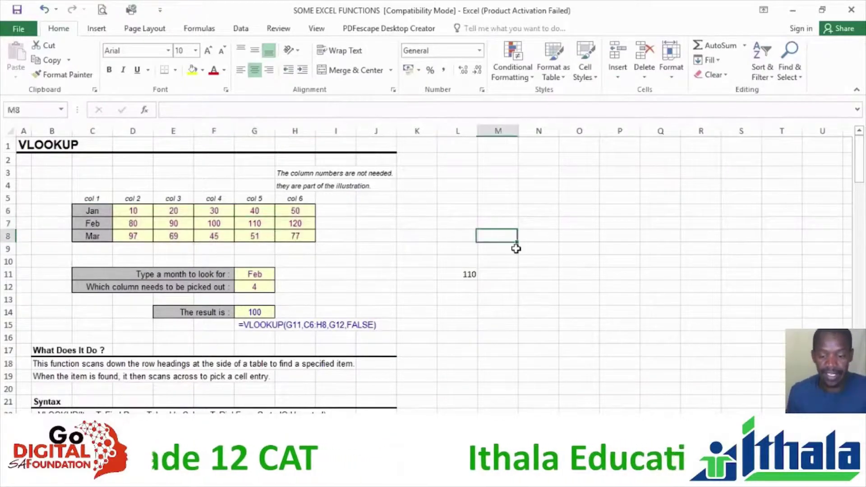
text(=)
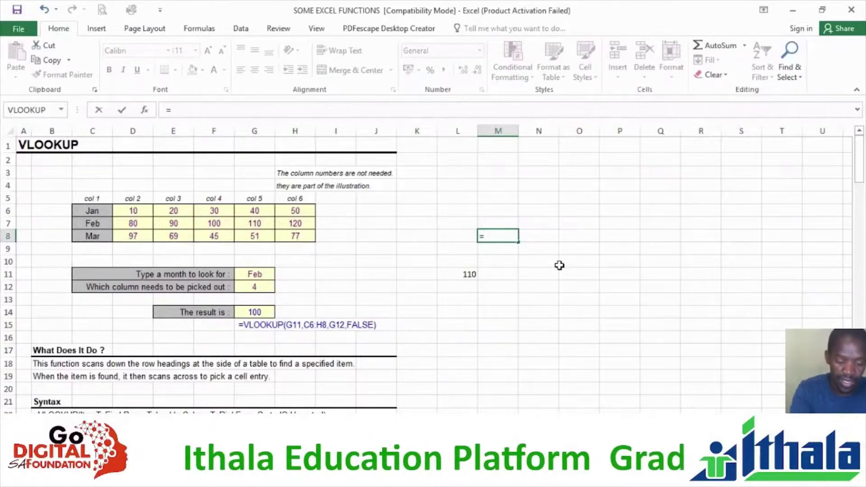
text(vloo)
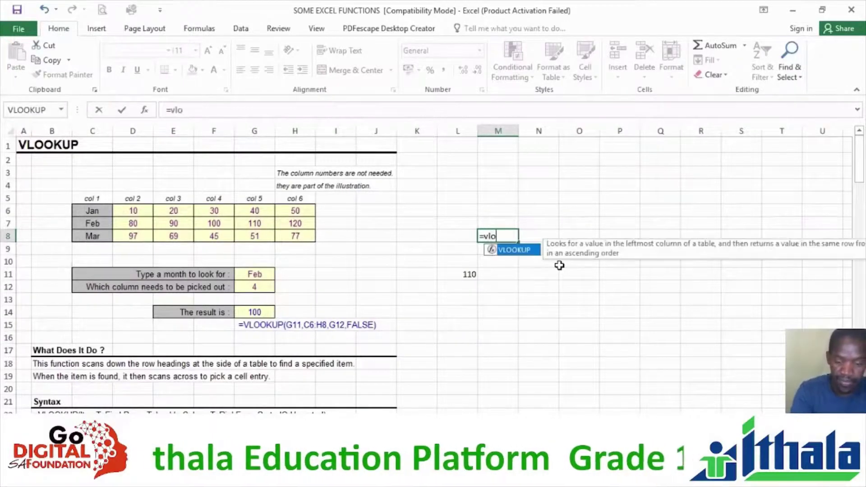
double_click(515, 249)
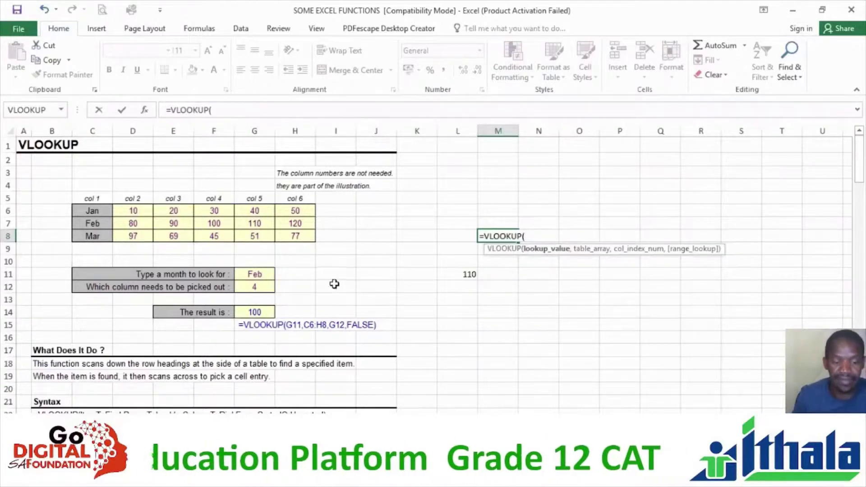
click(94, 236)
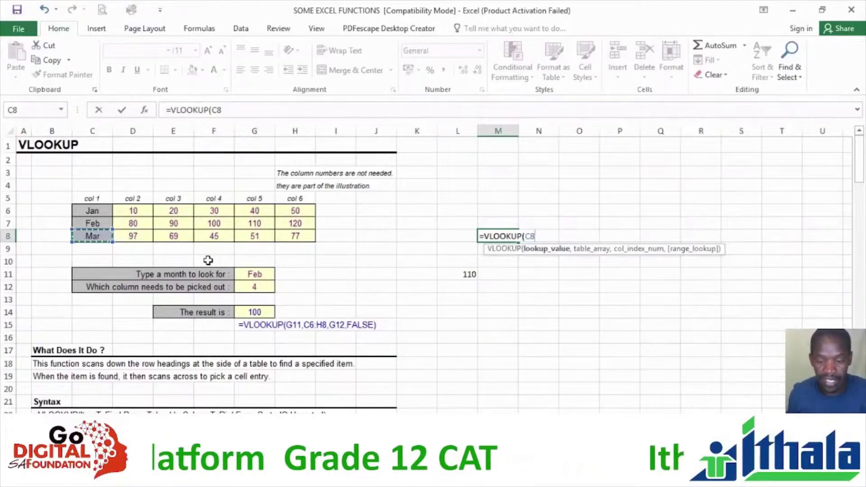
text(,)
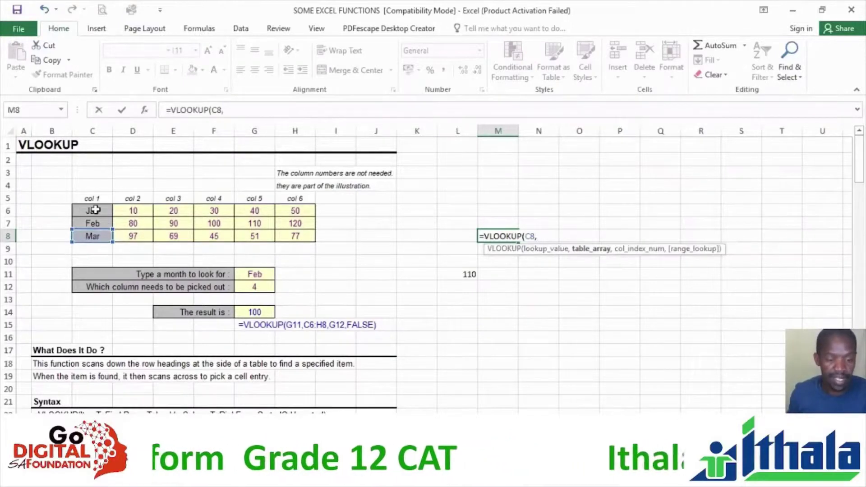
drag(93, 210, 304, 228)
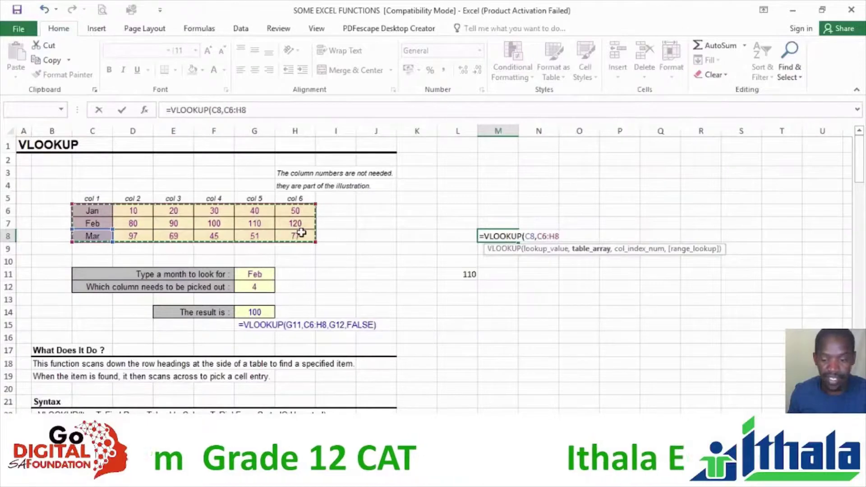
text(,)
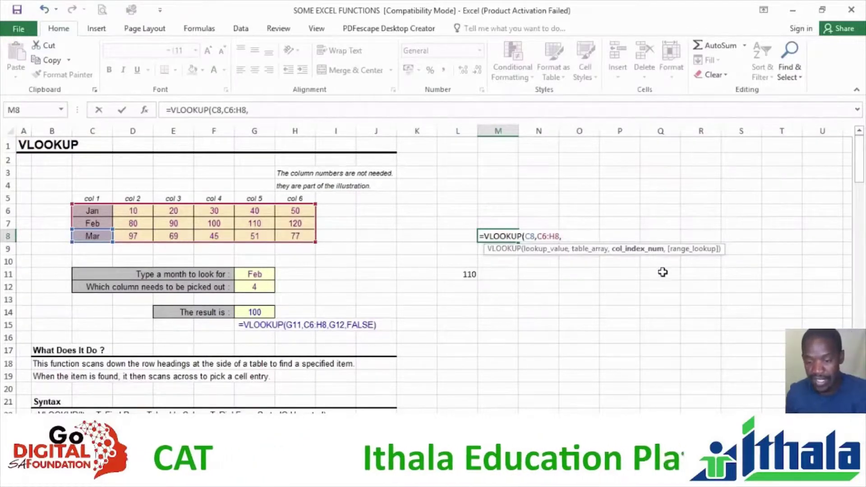
text(3)
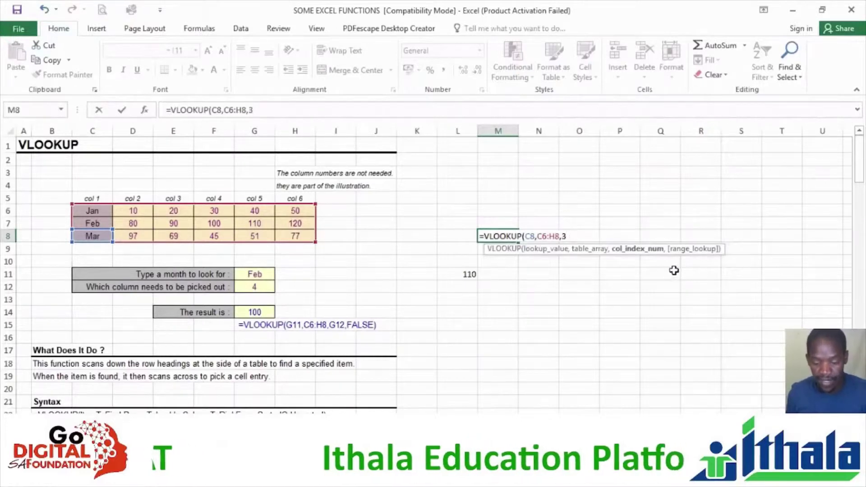
text(,)
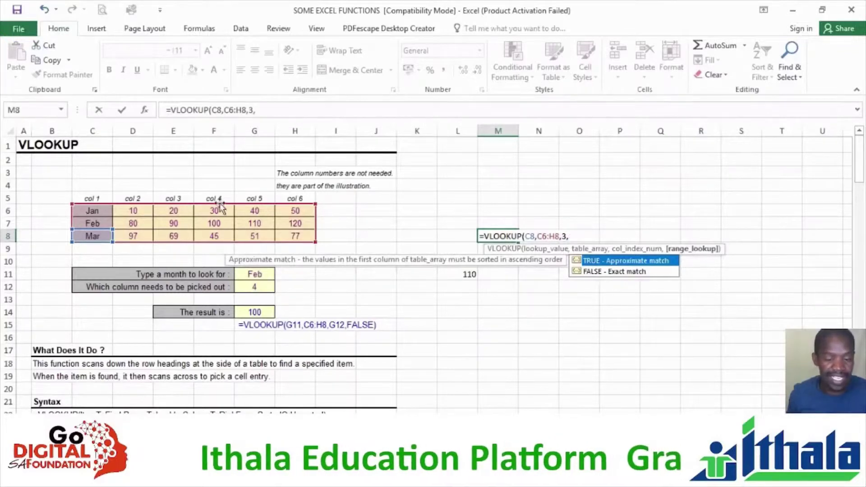
double_click(619, 272)
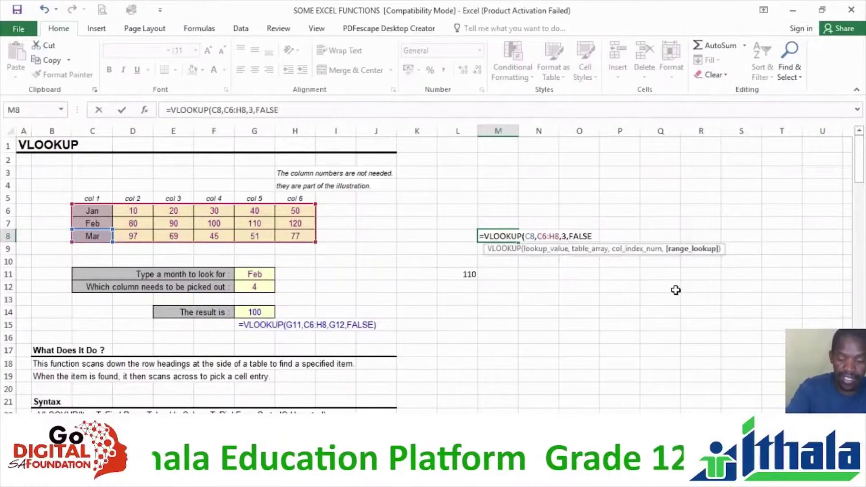
key(Return)
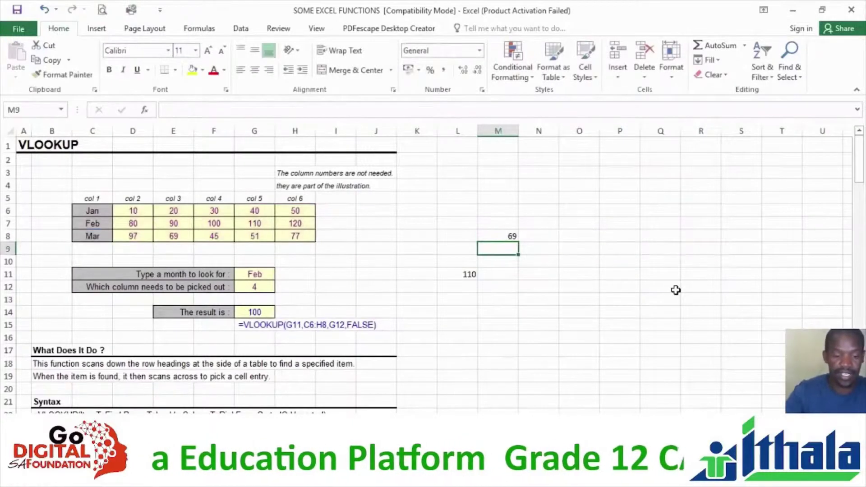
click(500, 238)
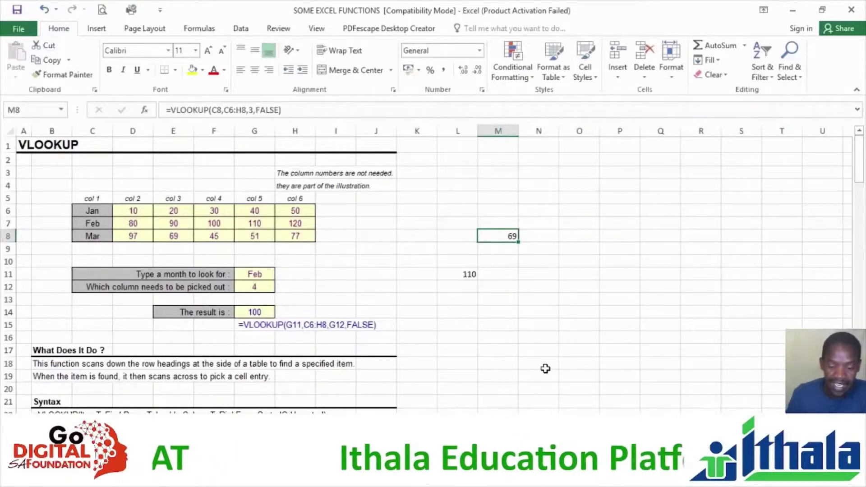
Switch to Word's FORMULAS AND FUNCTIONS document and skim its function tables from the mathematical functions through date, statistical, logical and text functions
click(577, 478)
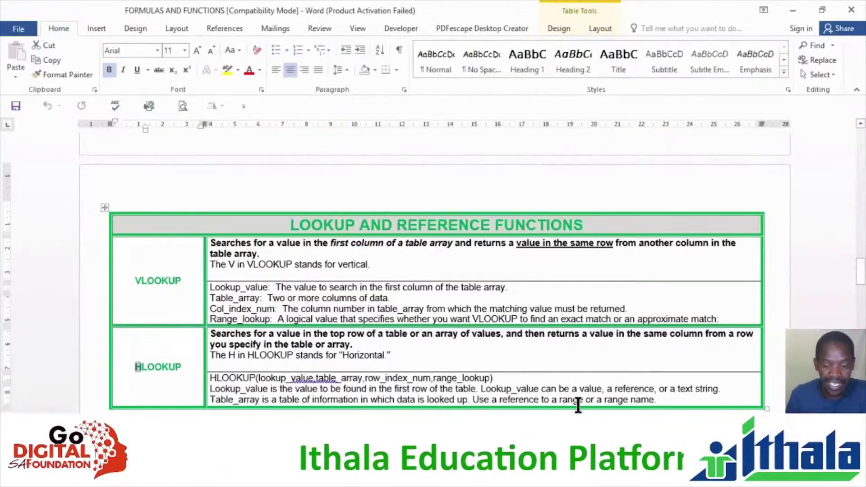
click(556, 355)
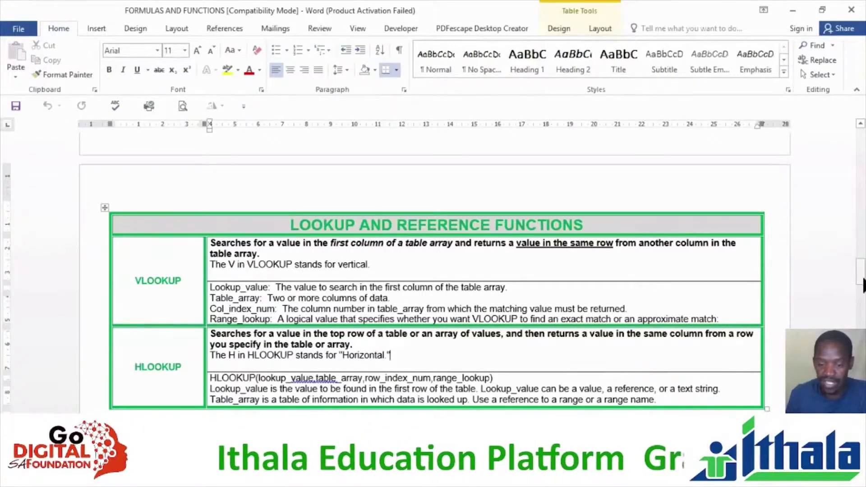
drag(860, 275, 861, 208)
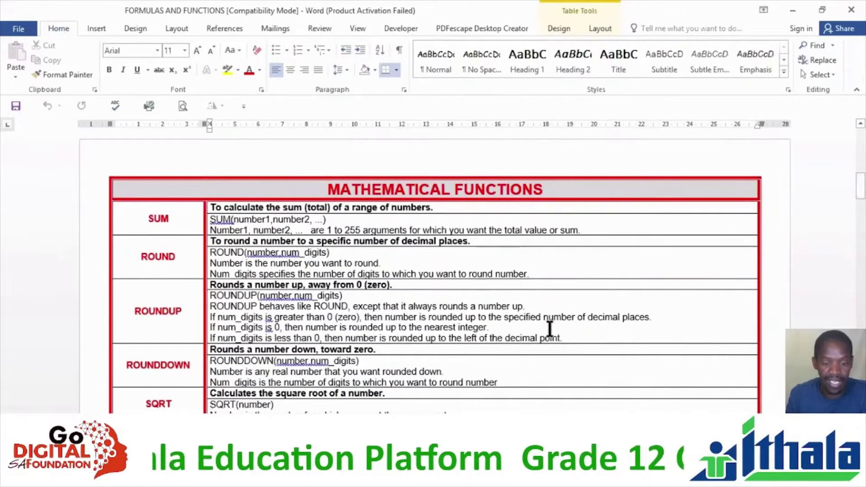
scroll(559, 347, down, 6)
scroll(564, 350, down, 15)
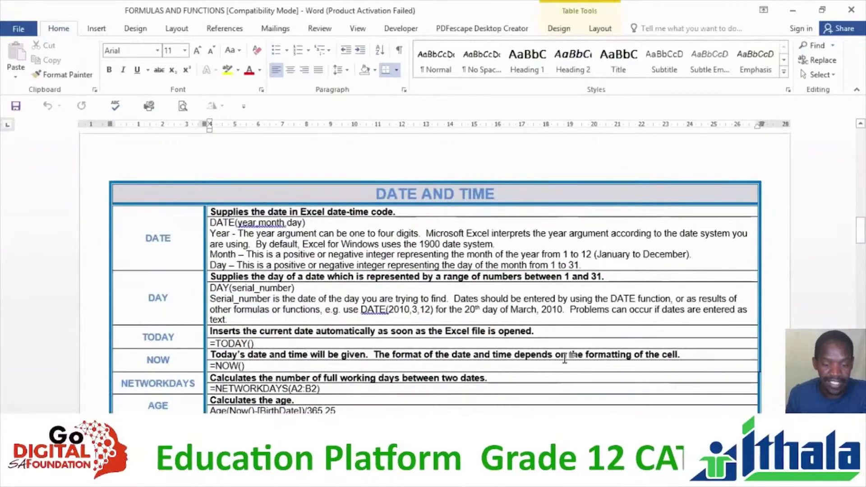
scroll(564, 358, down, 10)
scroll(567, 363, down, 20)
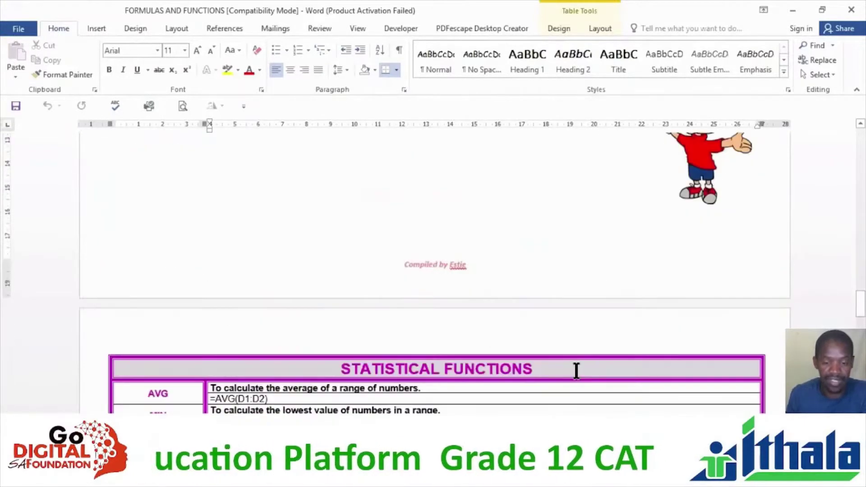
scroll(594, 376, down, 15)
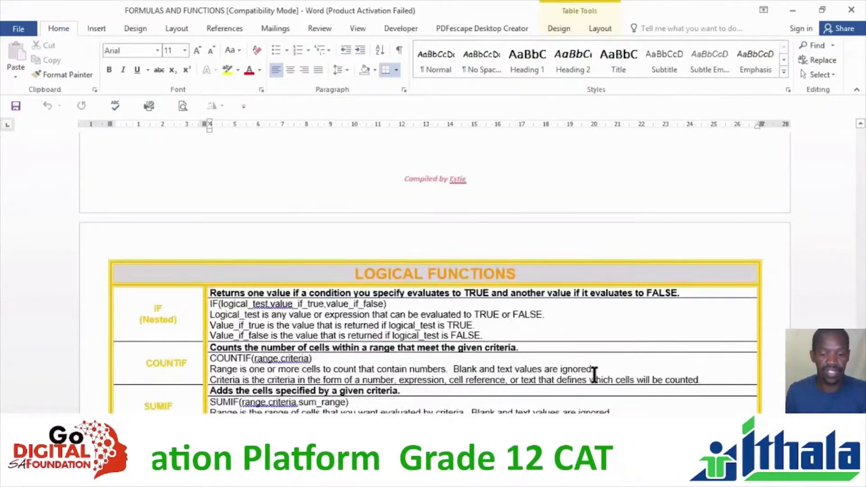
scroll(586, 385, down, 15)
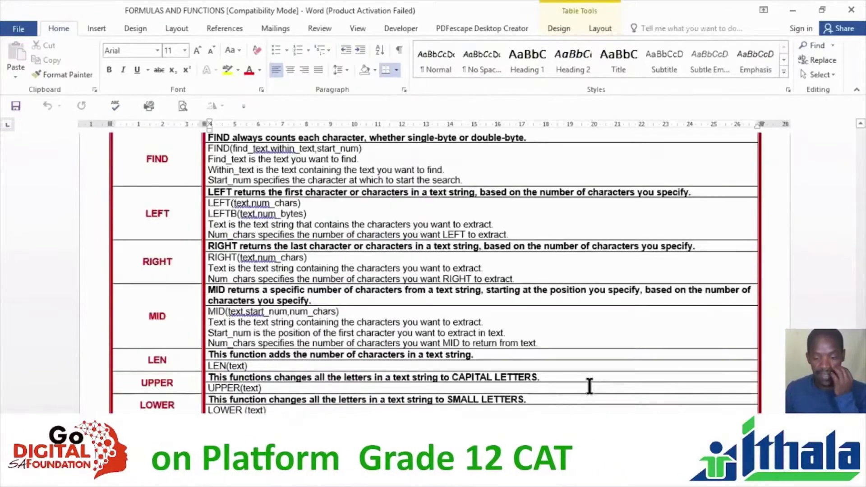